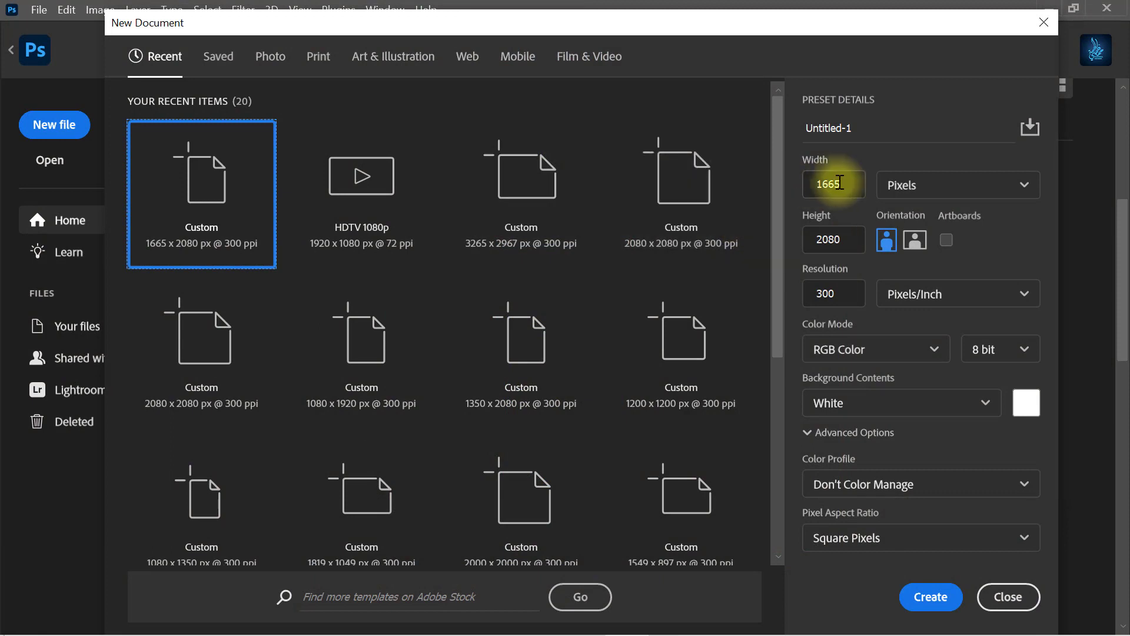
Step: Create a 1665 × 2080 px RGB document at 300 pixels/inch with a white background and clear its canvas guides
{"action": "left_click", "coordinate": [850, 293]}
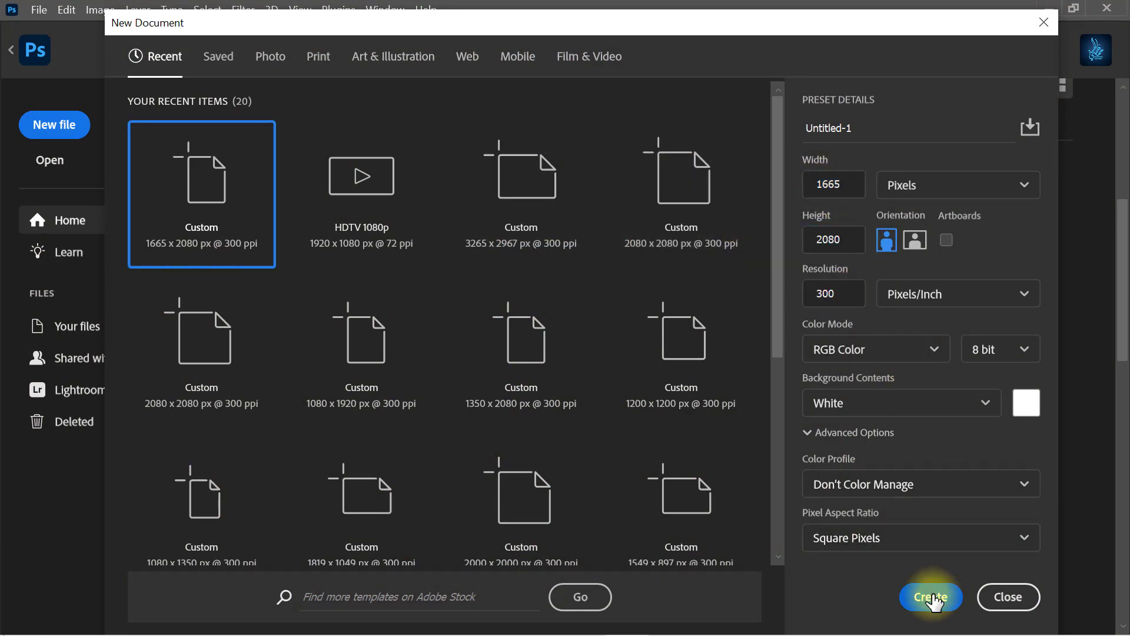
{"action": "left_click", "coordinate": [932, 598]}
{"action": "left_click", "coordinate": [299, 10]}
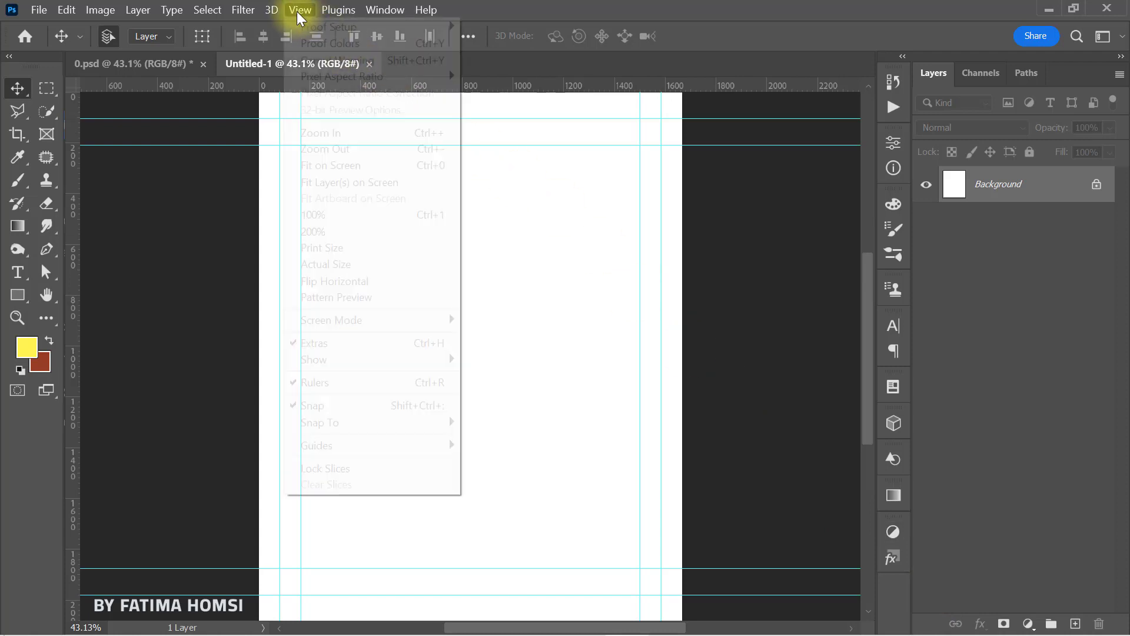
{"action": "mouse_move", "coordinate": [372, 449]}
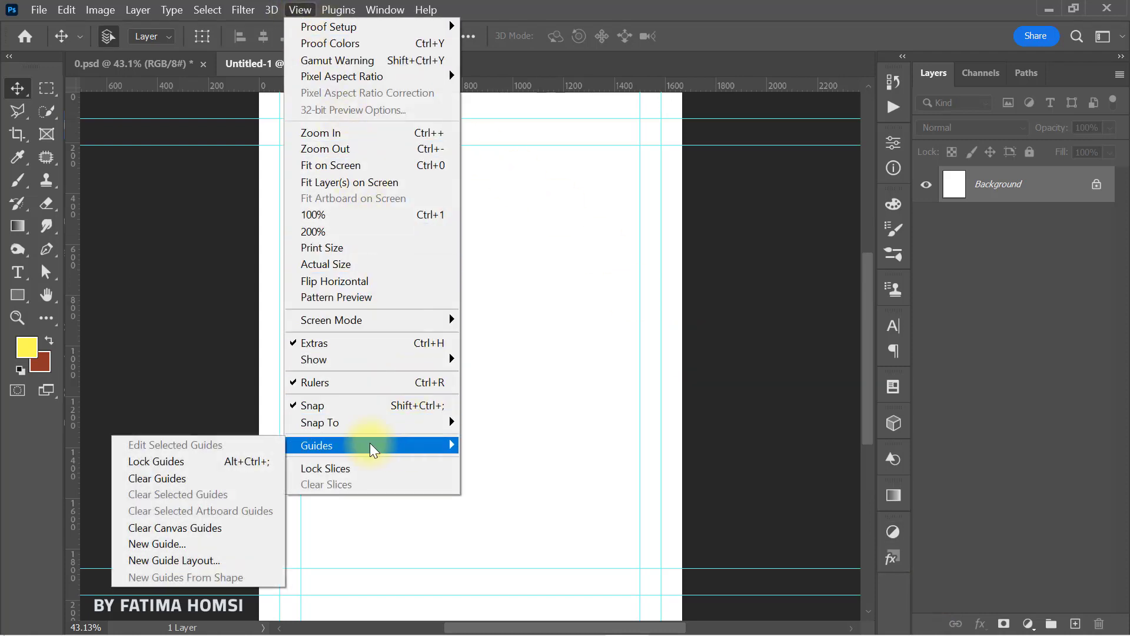
{"action": "left_click", "coordinate": [250, 527]}
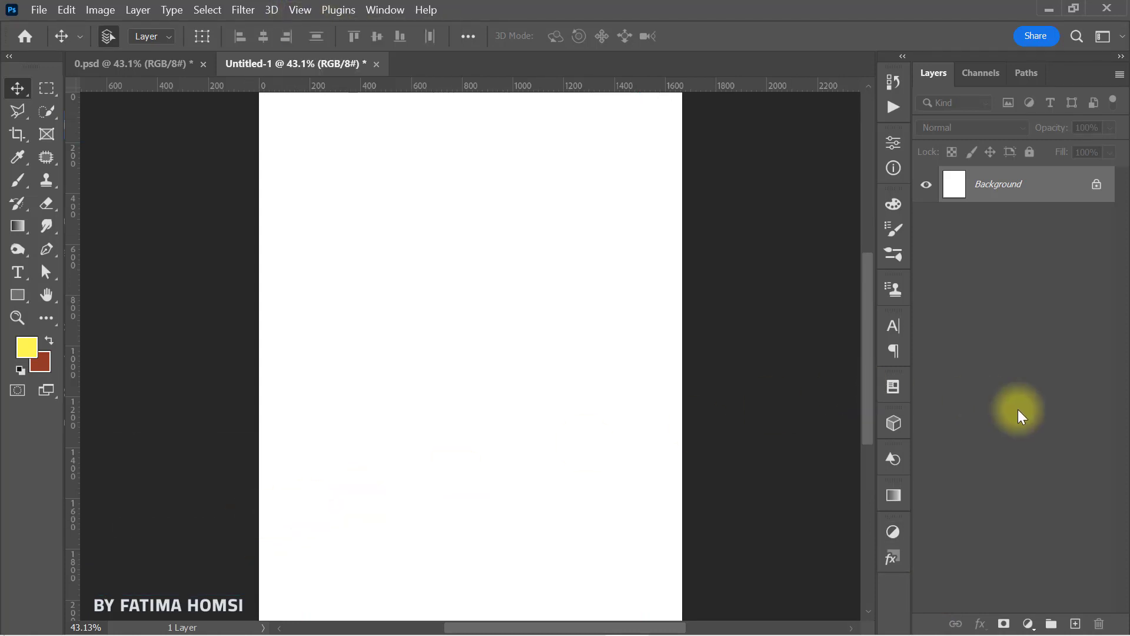
Step: Add a solid colour fill layer in reddish brown 963e24 above the background
{"action": "left_click", "coordinate": [1027, 624]}
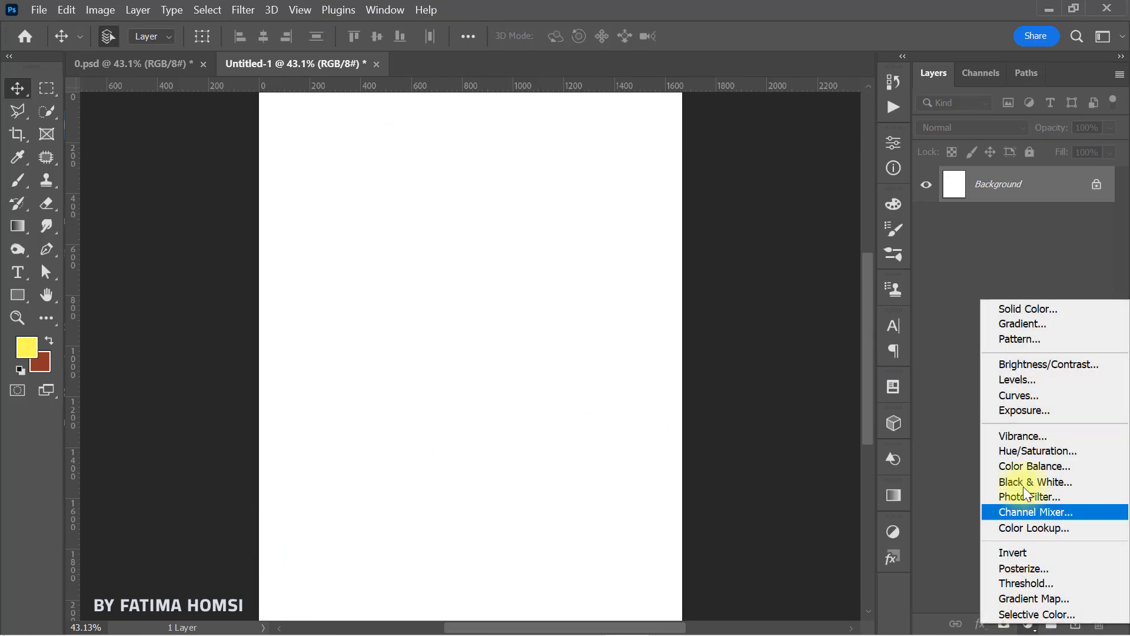
{"action": "left_click", "coordinate": [1039, 310]}
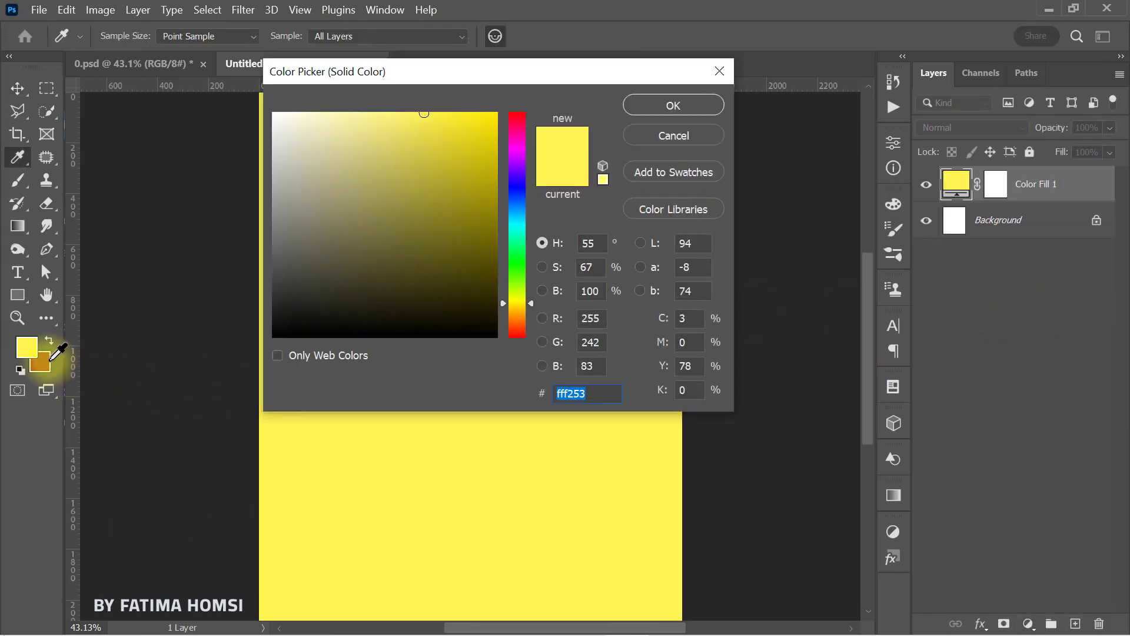
{"action": "type", "text": "963e24"}
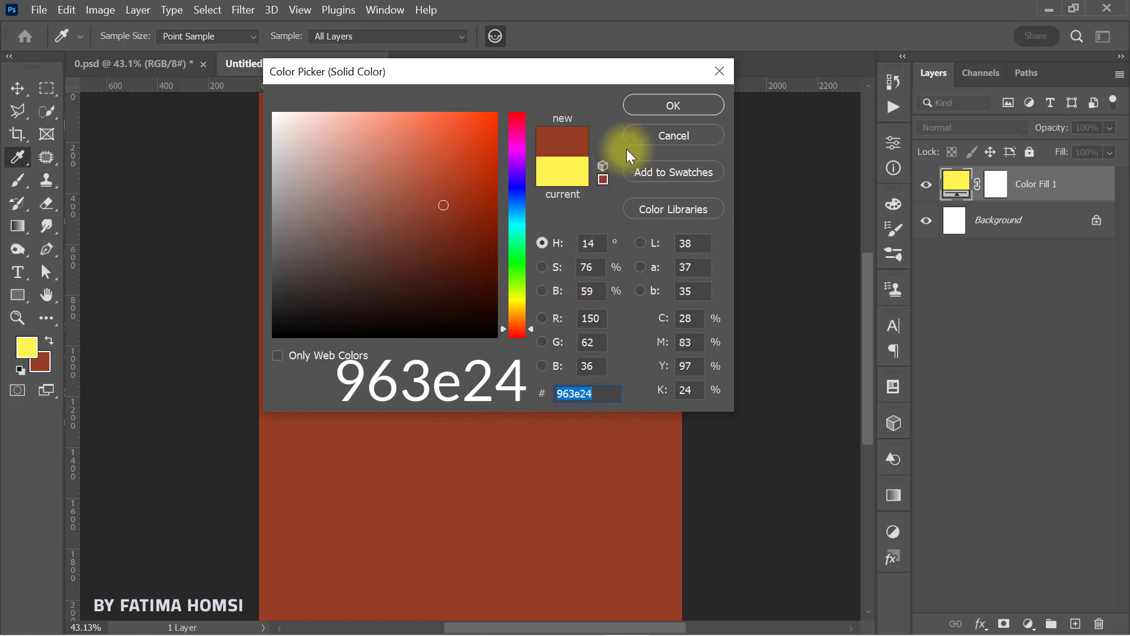
{"action": "left_click", "coordinate": [677, 106]}
Step: Add a yellow fff253 solid colour fill layer on top and invert its mask to black
{"action": "left_click", "coordinate": [1028, 623]}
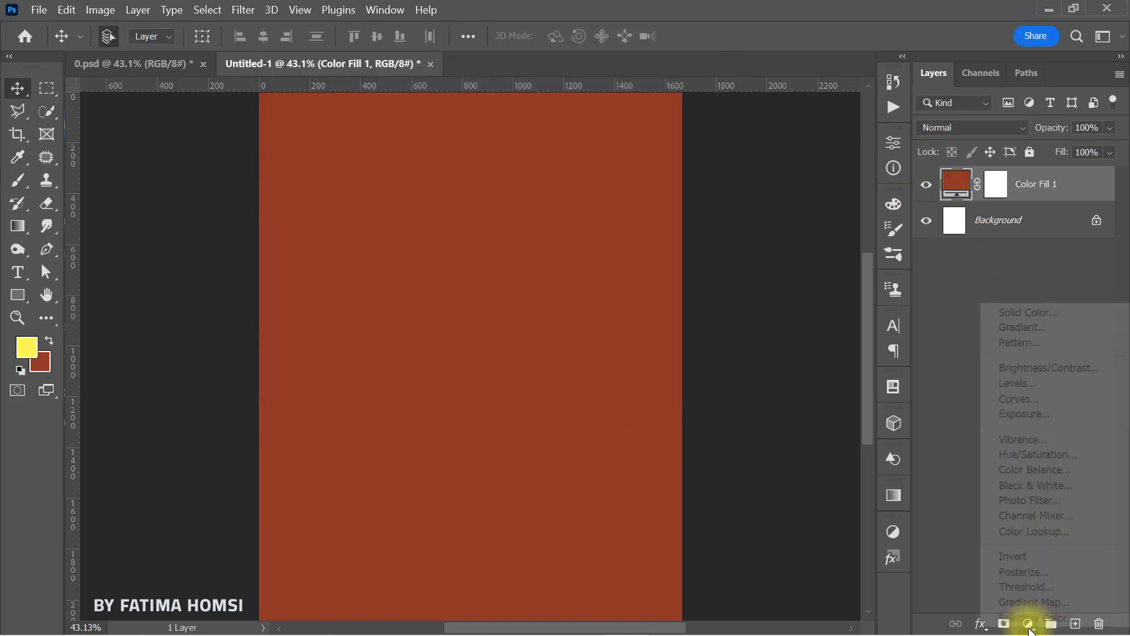
{"action": "left_click", "coordinate": [1042, 314]}
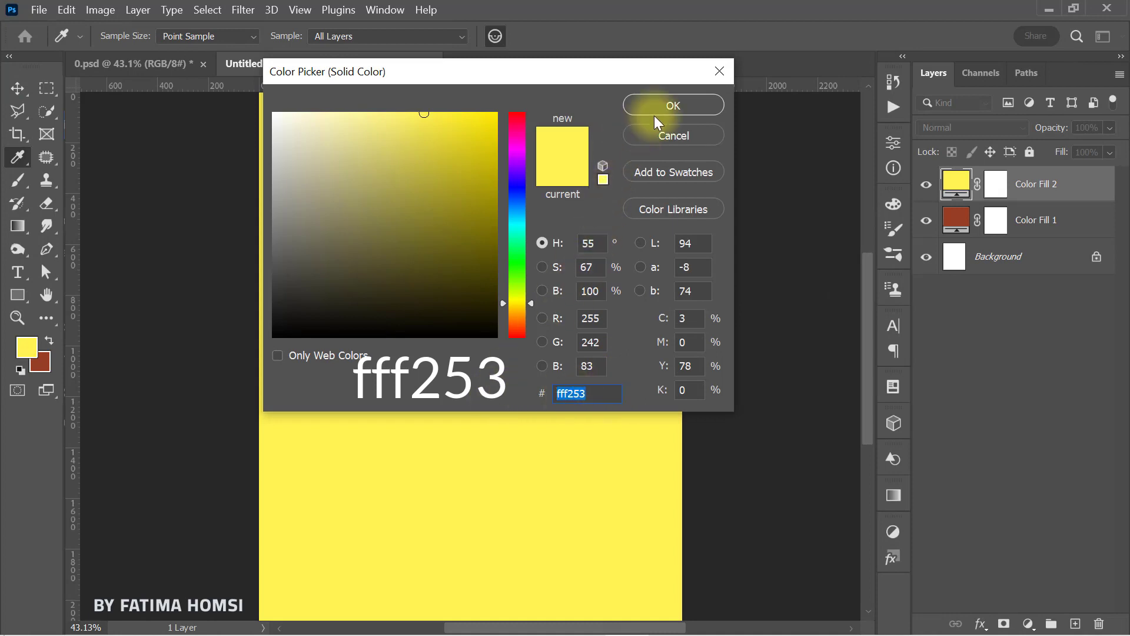
{"action": "left_click", "coordinate": [671, 104]}
{"action": "left_click", "coordinate": [1001, 196]}
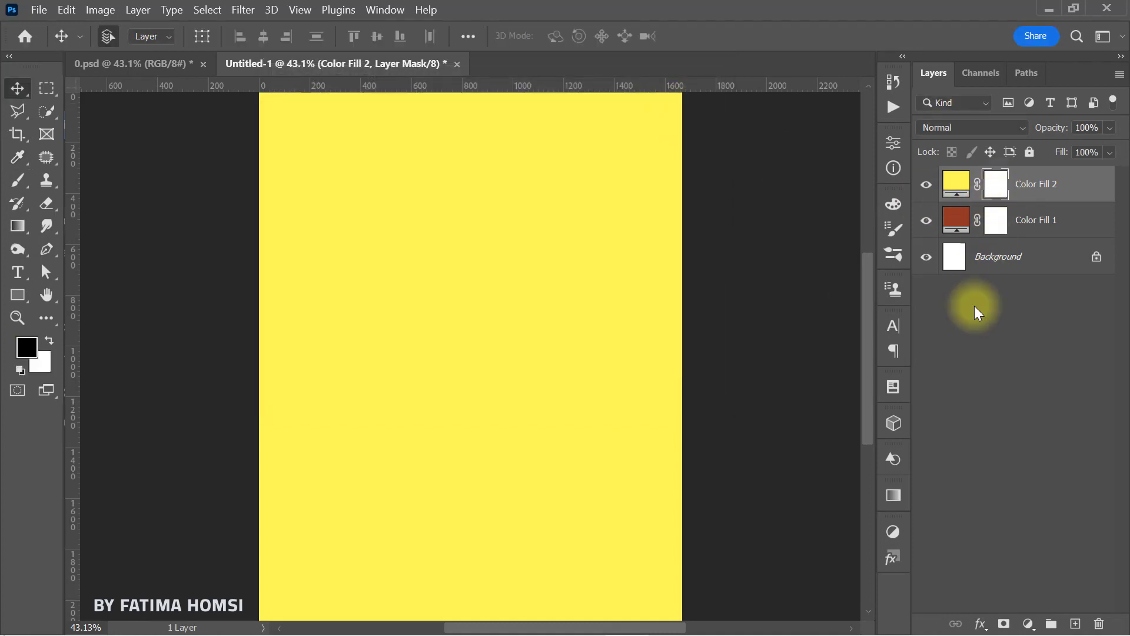
{"action": "key", "text": "ctrl+i"}
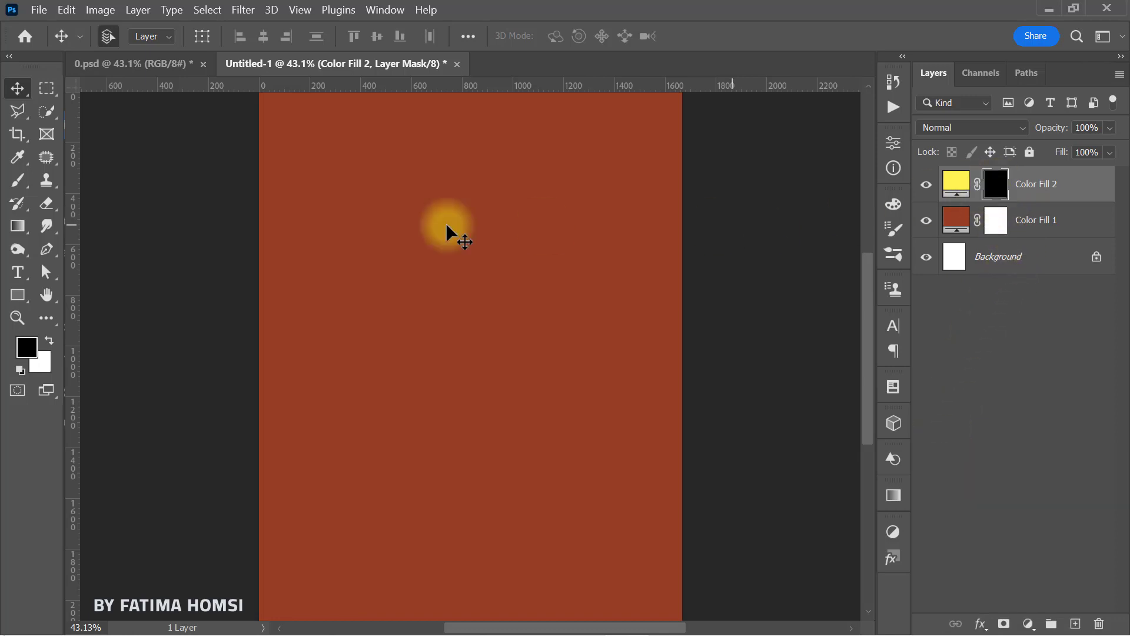
Step: Paint a soft yellow glow over the canvas's middle and left on the yellow fill's mask, using a white 25% opacity brush
{"action": "left_click", "coordinate": [19, 181]}
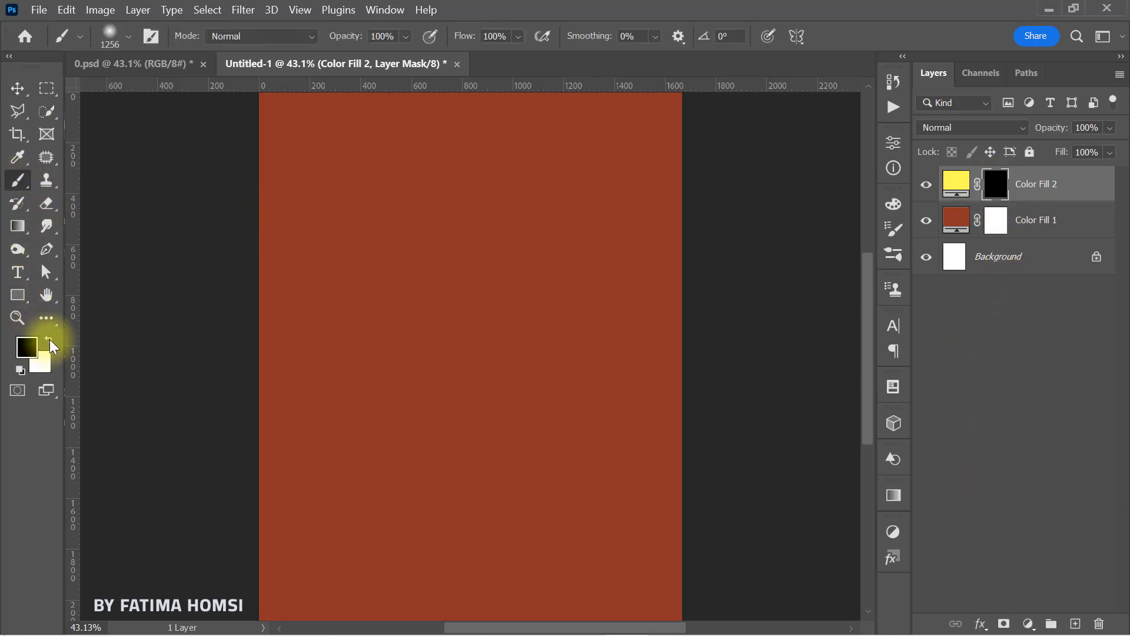
{"action": "left_click", "coordinate": [49, 341]}
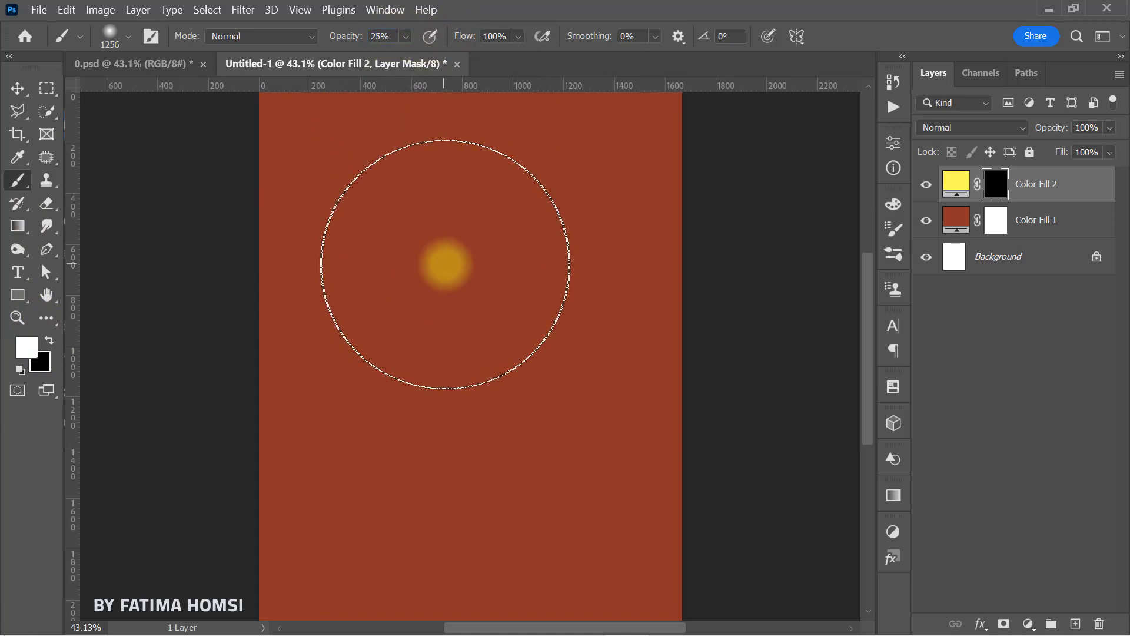
{"action": "mouse_move", "coordinate": [480, 207]}
{"action": "left_mouse_down"}
{"action": "mouse_move", "coordinate": [483, 495]}
{"action": "mouse_move", "coordinate": [409, 450]}
{"action": "mouse_move", "coordinate": [376, 252]}
{"action": "mouse_move", "coordinate": [392, 140]}
{"action": "mouse_move", "coordinate": [341, 134]}
{"action": "mouse_move", "coordinate": [297, 273]}
{"action": "mouse_move", "coordinate": [295, 457]}
{"action": "mouse_move", "coordinate": [358, 197]}
{"action": "mouse_move", "coordinate": [686, 174]}
{"action": "left_mouse_up"}
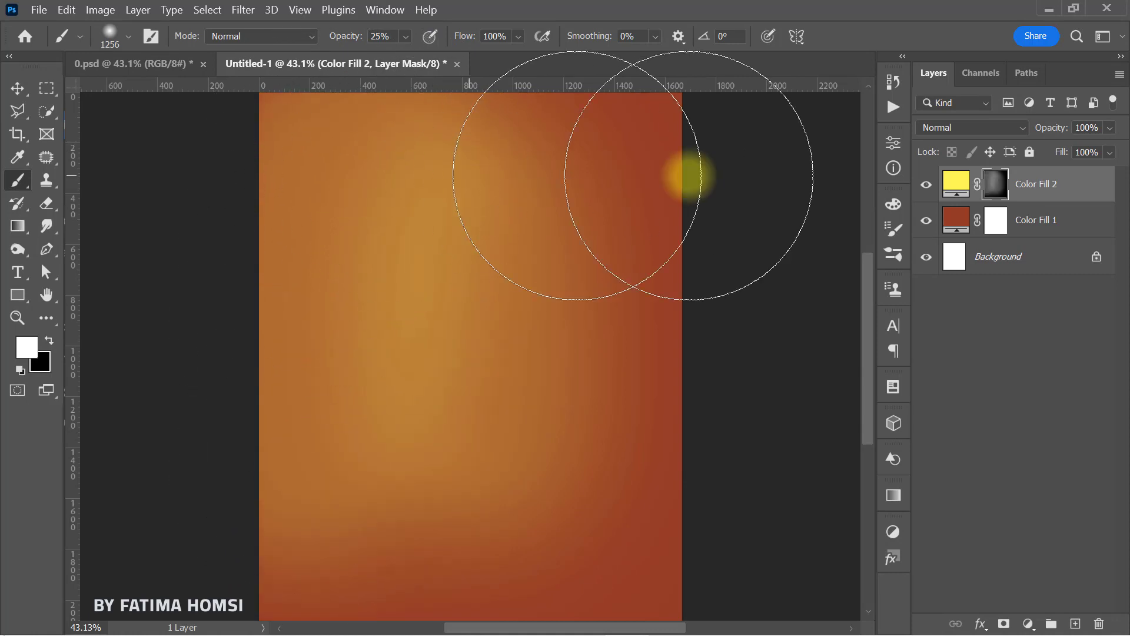
Step: Add a black 000000 solid colour fill layer on top and set its blend mode to Soft Light
{"action": "left_click", "coordinate": [1028, 626]}
{"action": "left_click", "coordinate": [1047, 312]}
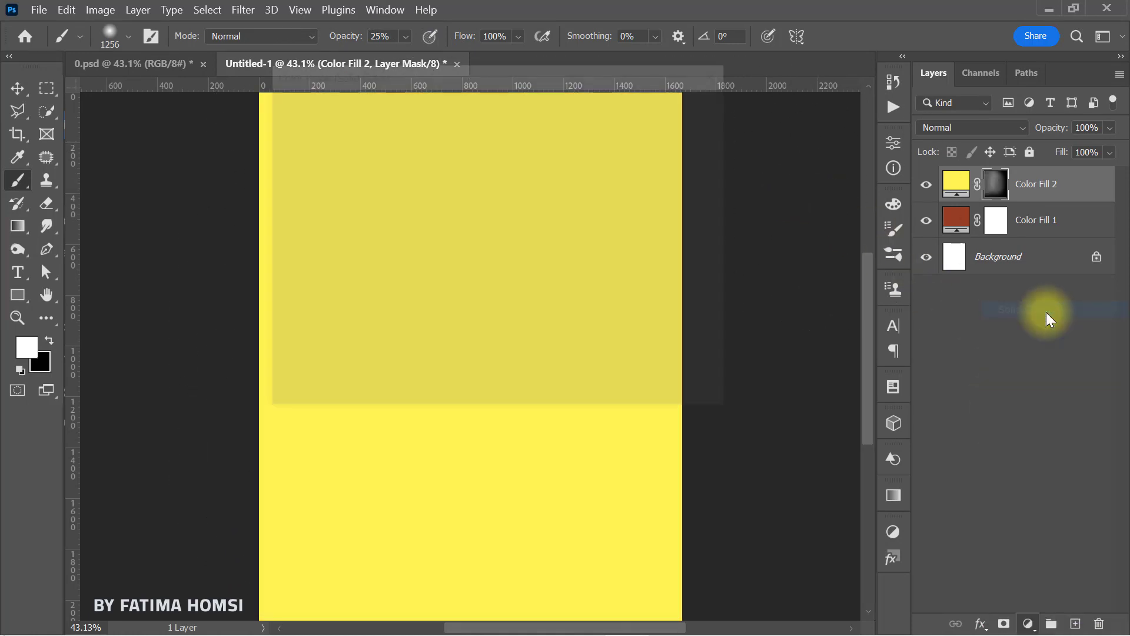
{"action": "left_click_drag", "start_coordinate": [424, 202], "coordinate": [206, 396]}
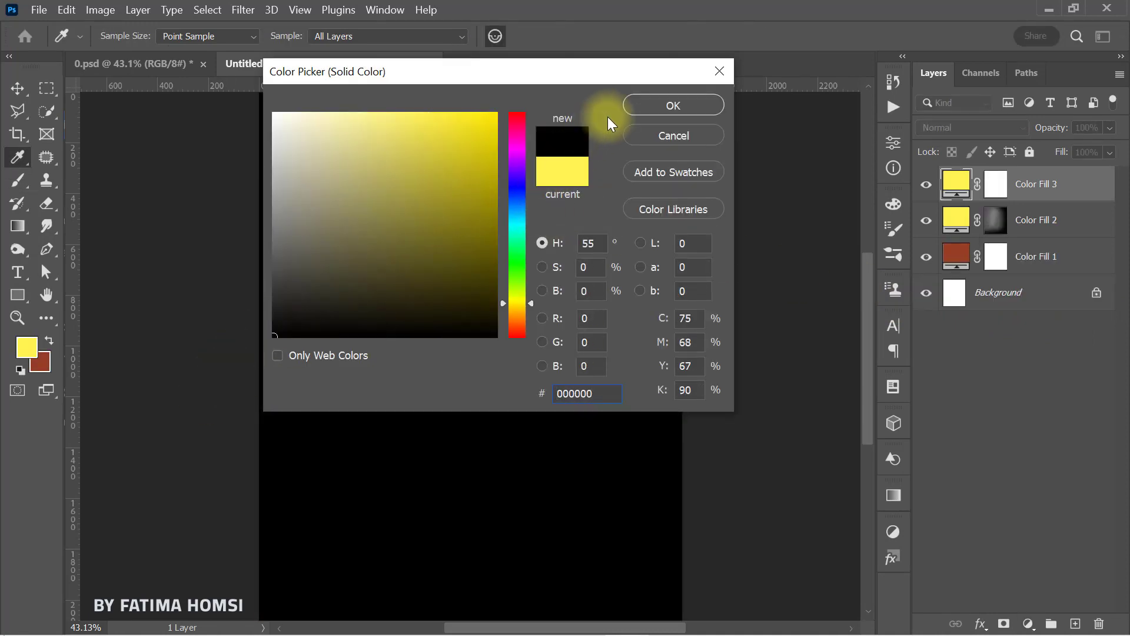
{"action": "left_click", "coordinate": [640, 106]}
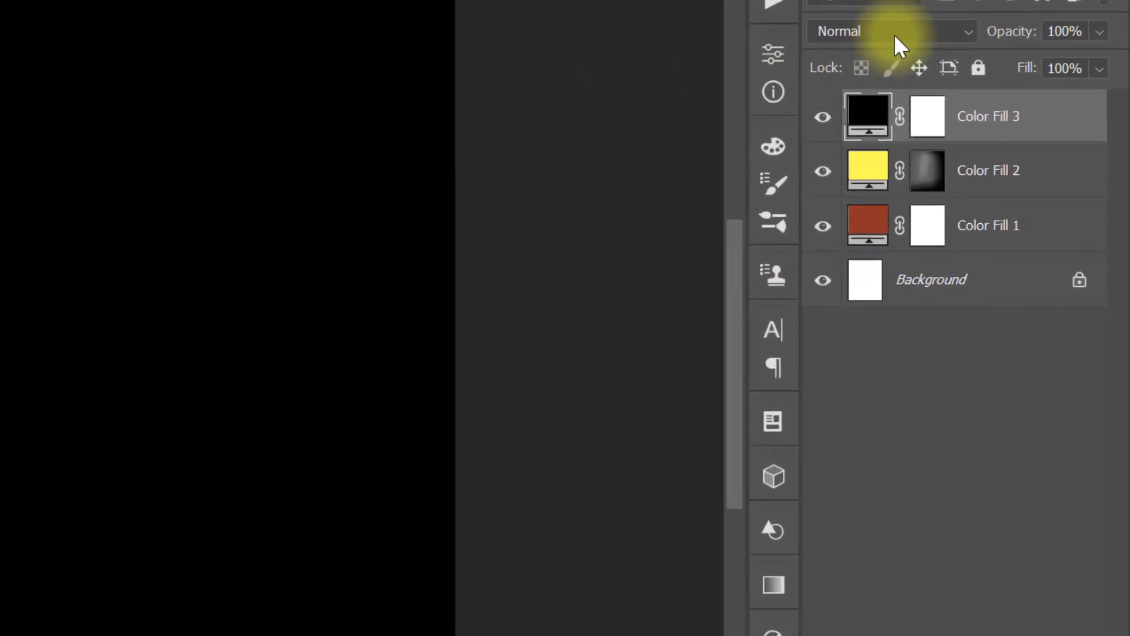
{"action": "left_click", "coordinate": [976, 126]}
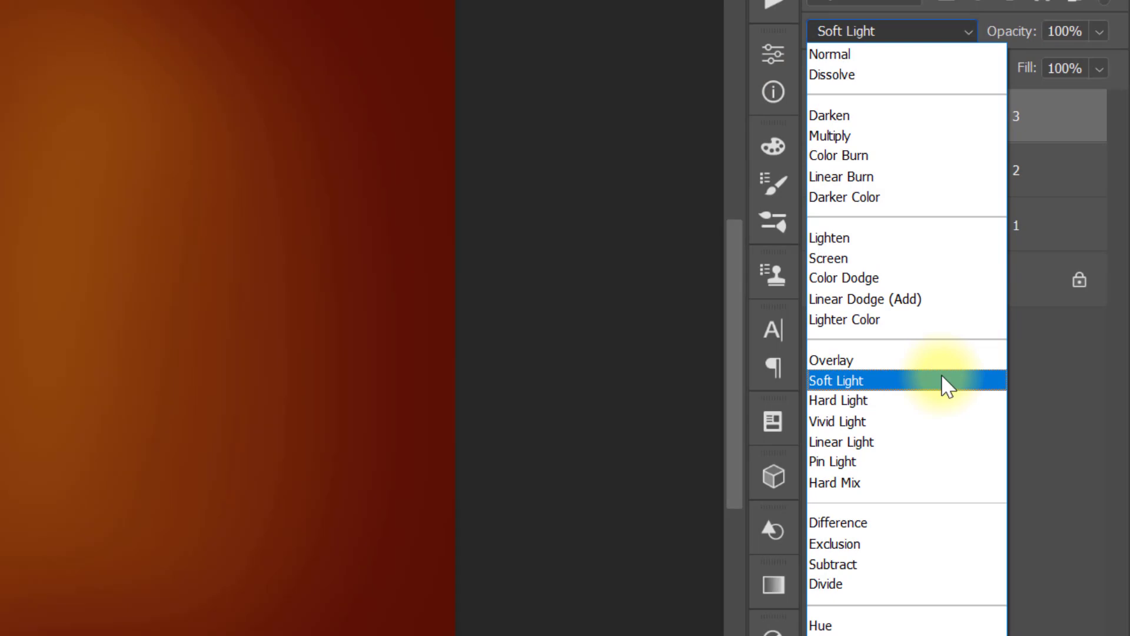
{"action": "left_click", "coordinate": [941, 380]}
Step: Paint the centre of the black fill's mask with a large soft black brush at 100% opacity, leaving dark edges
{"action": "left_click", "coordinate": [929, 121]}
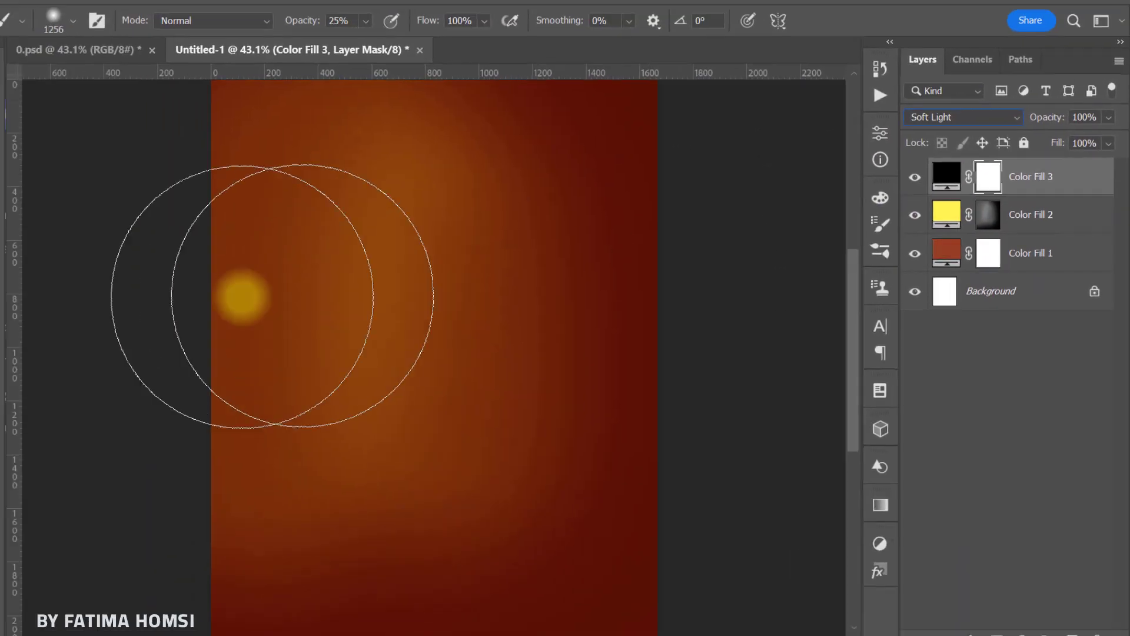
{"action": "left_click", "coordinate": [51, 339]}
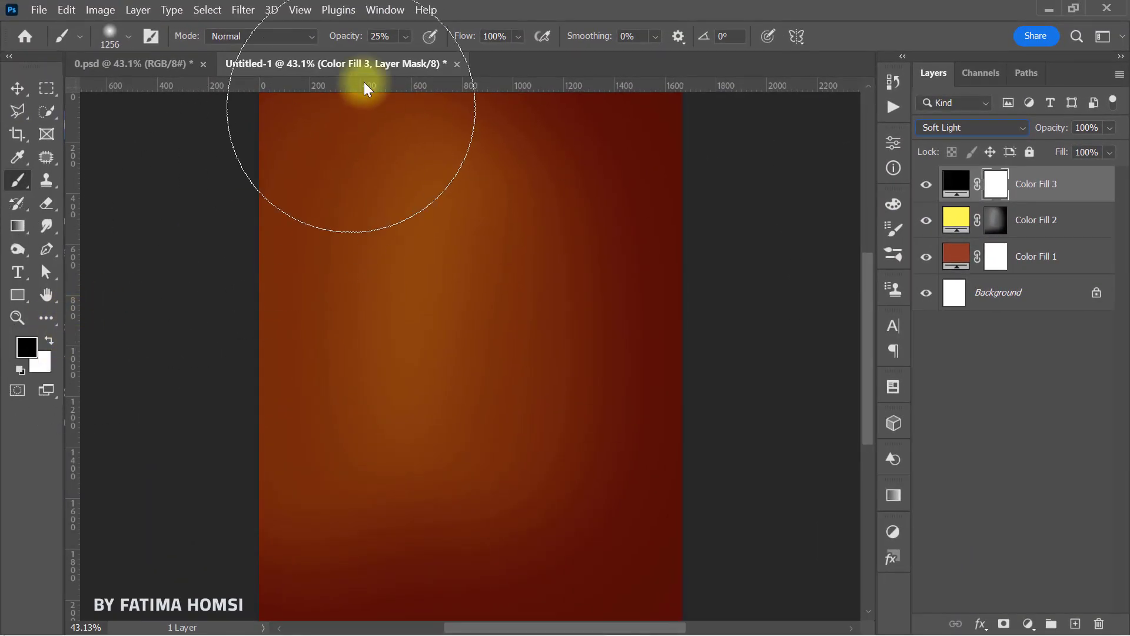
{"action": "key", "text": "0"}
{"action": "mouse_move", "coordinate": [487, 243]}
{"action": "left_mouse_down"}
{"action": "mouse_move", "coordinate": [519, 252]}
{"action": "mouse_move", "coordinate": [474, 236]}
{"action": "mouse_move", "coordinate": [450, 384]}
{"action": "mouse_move", "coordinate": [464, 490]}
{"action": "mouse_move", "coordinate": [484, 398]}
{"action": "mouse_move", "coordinate": [458, 257]}
{"action": "left_mouse_up"}
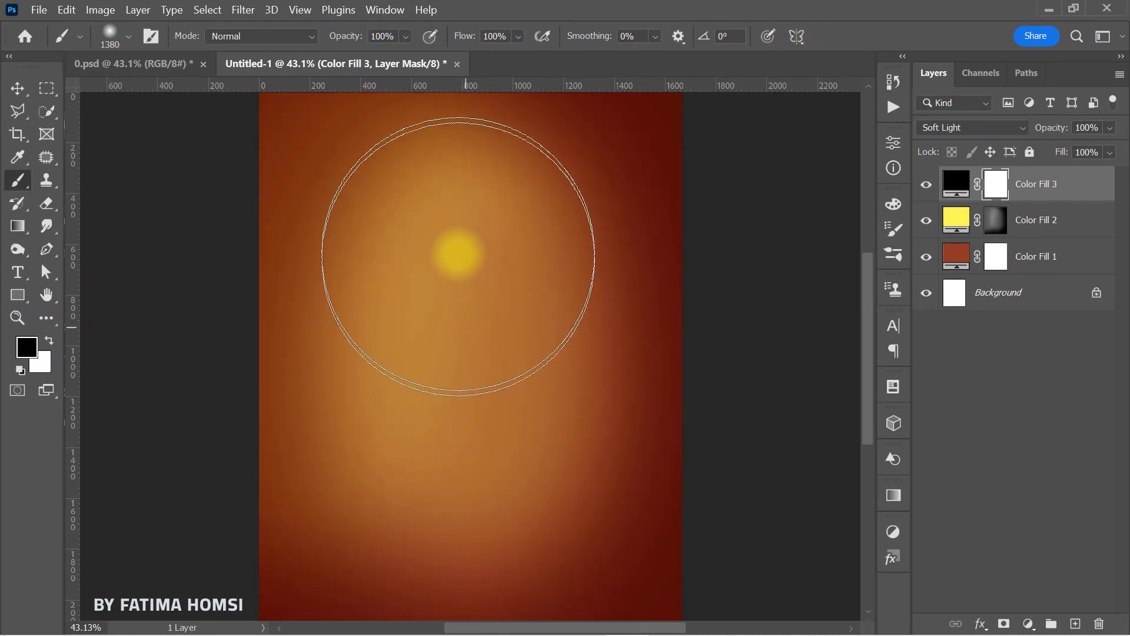
Step: Unlock the Background layer, group it with the three colour fills and name the group background
{"action": "left_click", "coordinate": [1093, 293]}
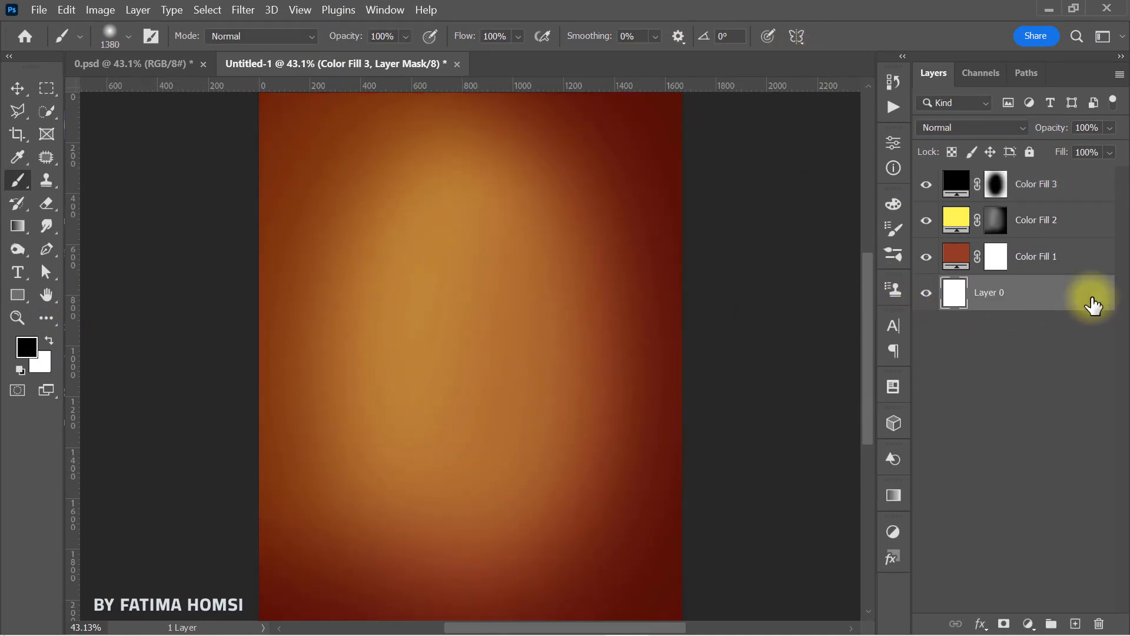
{"action": "left_click", "coordinate": [1051, 186], "text": "shift"}
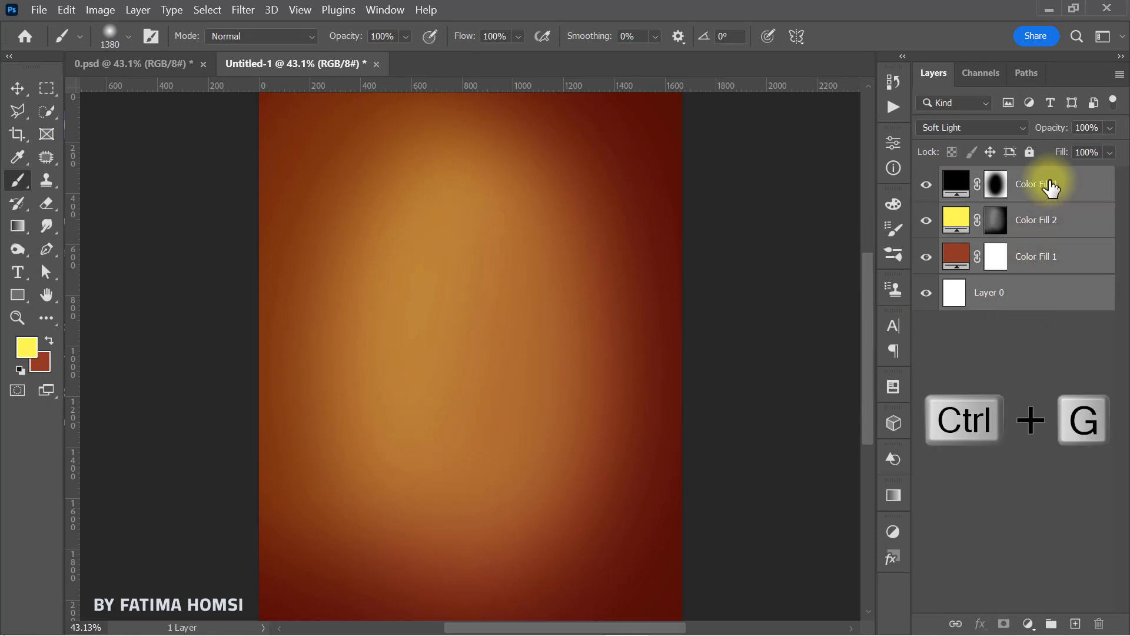
{"action": "key", "text": "ctrl+g"}
{"action": "double_click", "coordinate": [995, 177]}
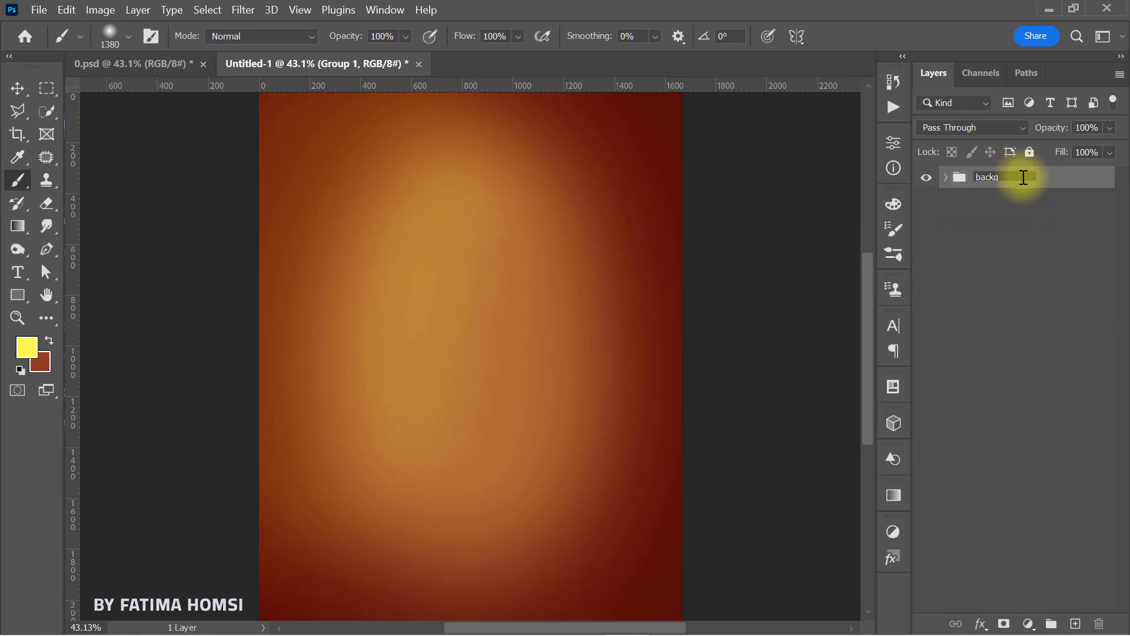
{"action": "key", "text": "Return"}
Step: Place the bottle picture imsge from the ice tea 33 folder, scaled to about 70% and centred on the canvas
{"action": "left_click", "coordinate": [1047, 10]}
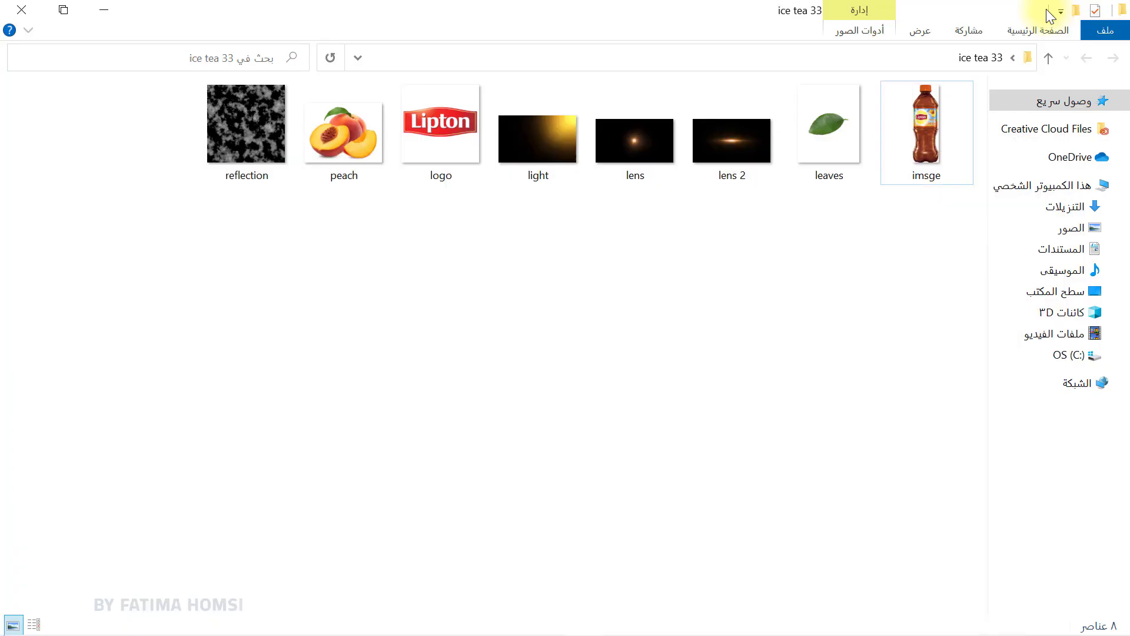
{"action": "left_click_drag", "start_coordinate": [934, 115], "coordinate": [503, 451]}
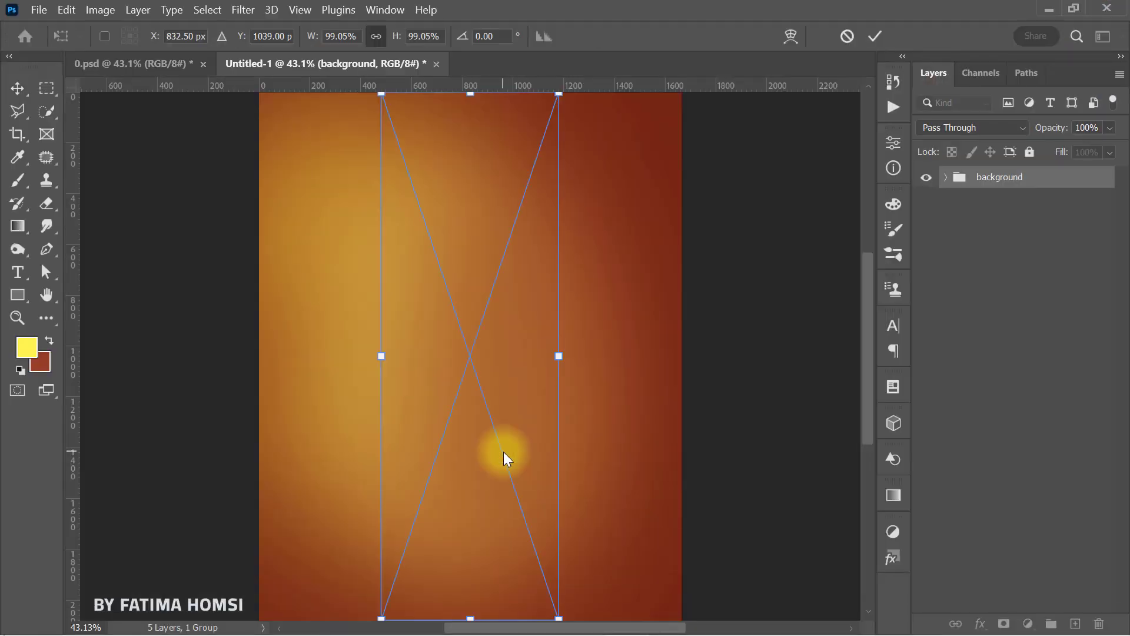
{"action": "left_click_drag", "start_coordinate": [558, 356], "coordinate": [532, 357]}
{"action": "left_click_drag", "start_coordinate": [462, 399], "coordinate": [472, 409]}
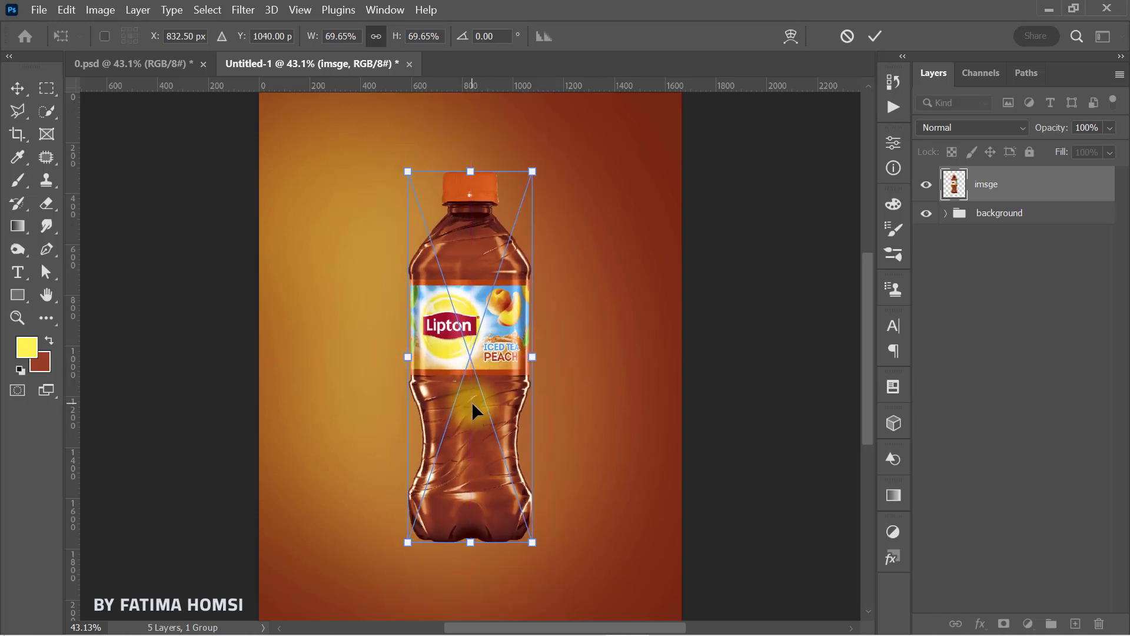
{"action": "left_click", "coordinate": [874, 36]}
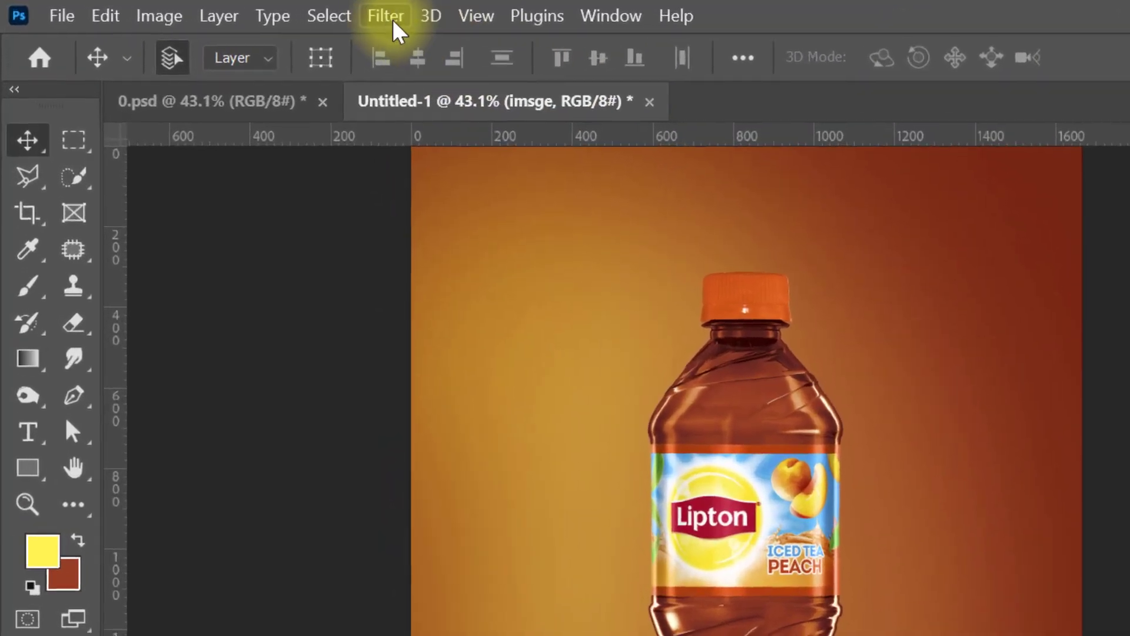
Step: Apply the Camera Raw Filter to the bottle with temperature +15, exposure -0.30 and contrast +20
{"action": "left_click", "coordinate": [389, 17]}
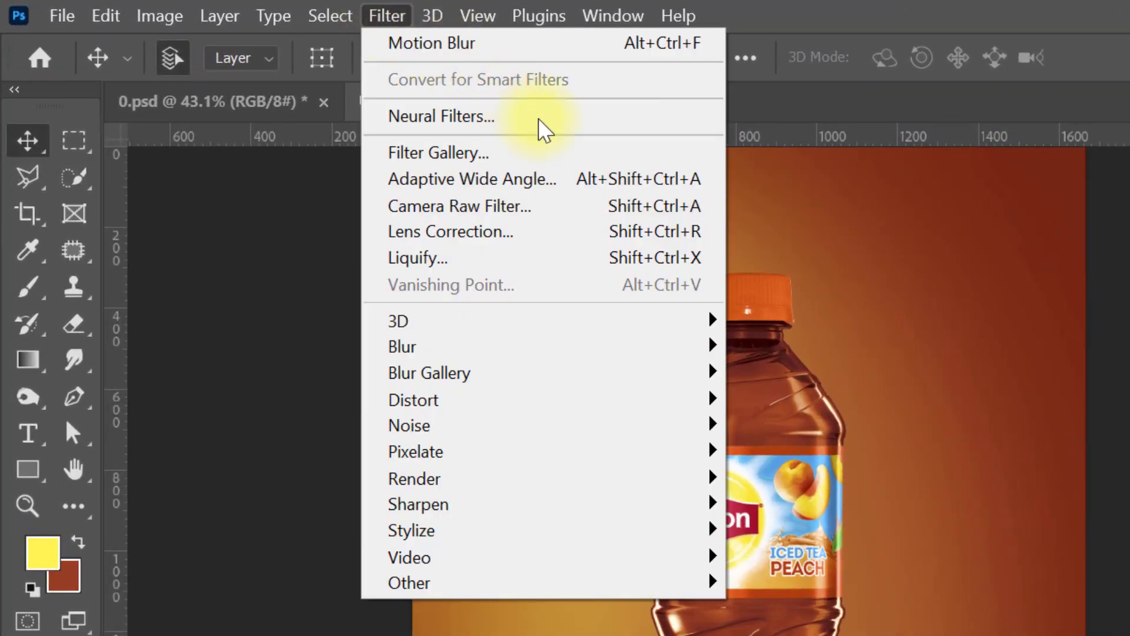
{"action": "left_click", "coordinate": [554, 203]}
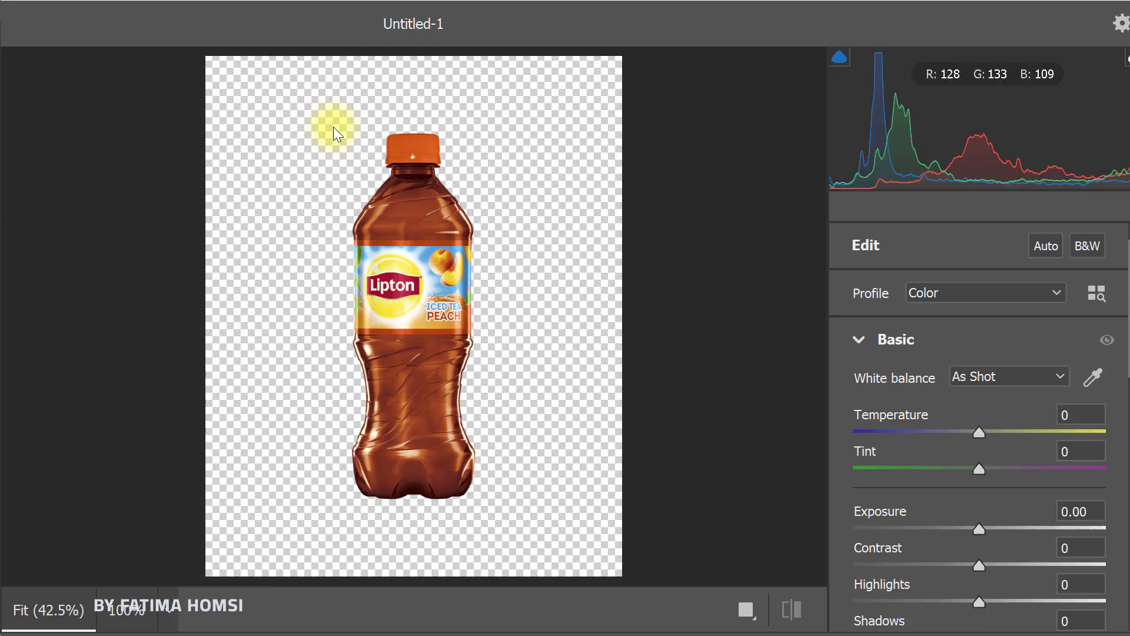
{"action": "left_click", "coordinate": [1096, 412]}
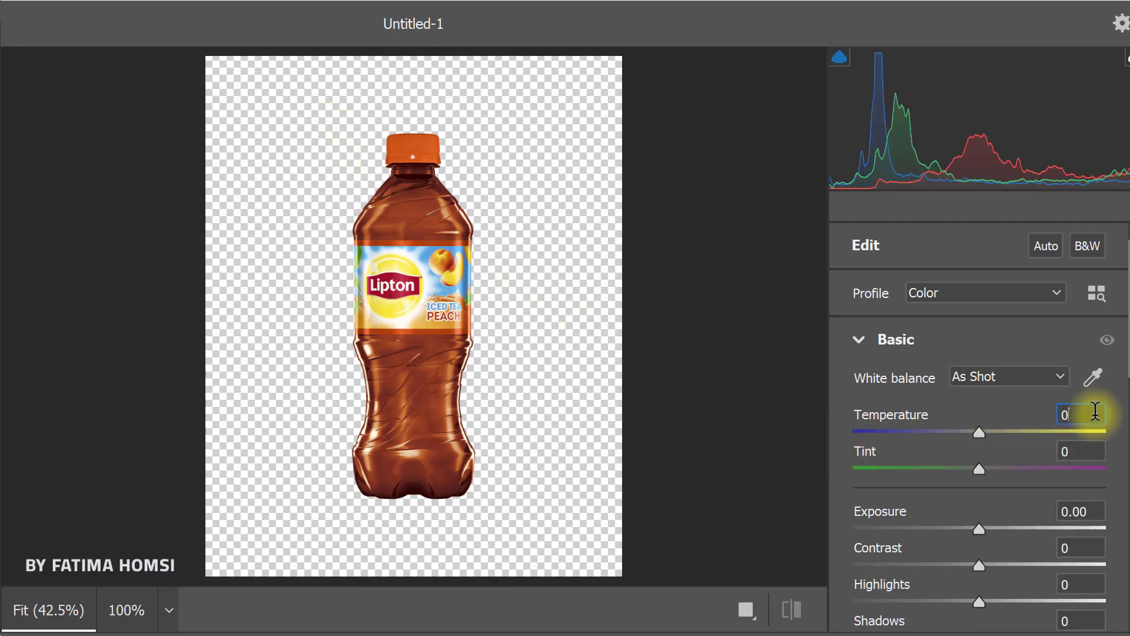
{"action": "type", "text": "15"}
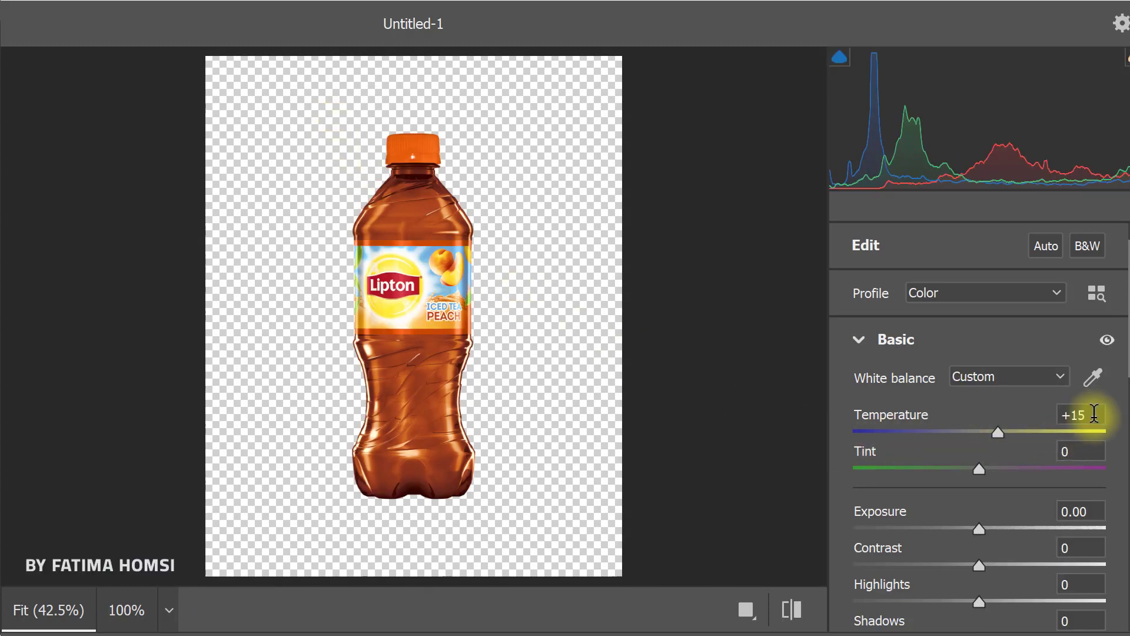
{"action": "left_click_drag", "start_coordinate": [985, 535], "coordinate": [974, 535]}
{"action": "left_click", "coordinate": [1093, 547]}
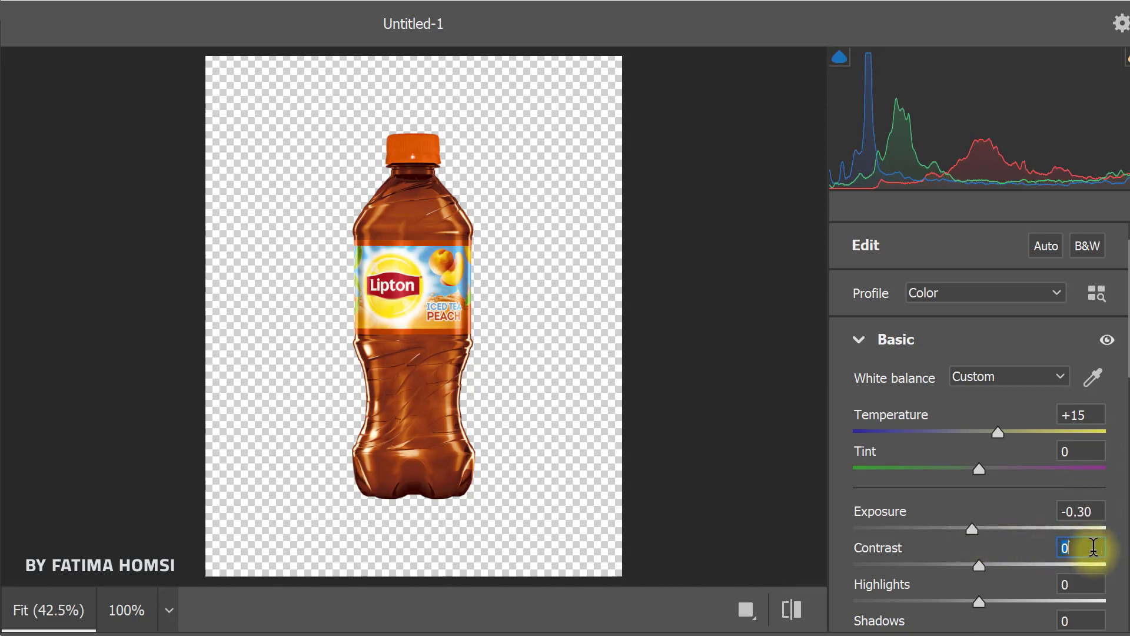
{"action": "type", "text": "20"}
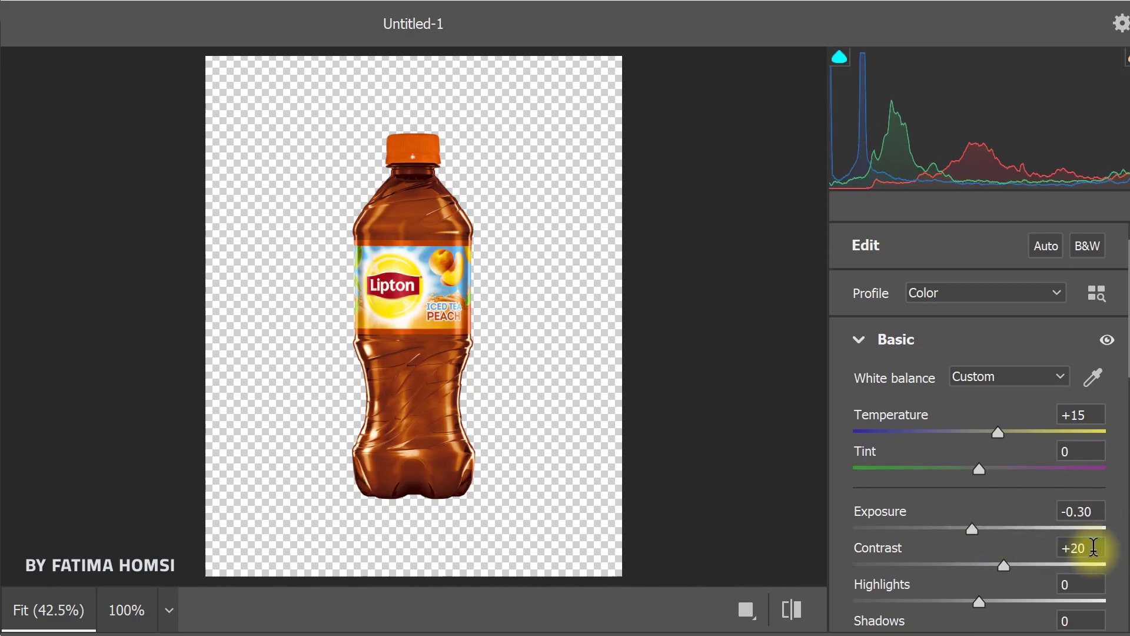
{"action": "key", "text": "Return"}
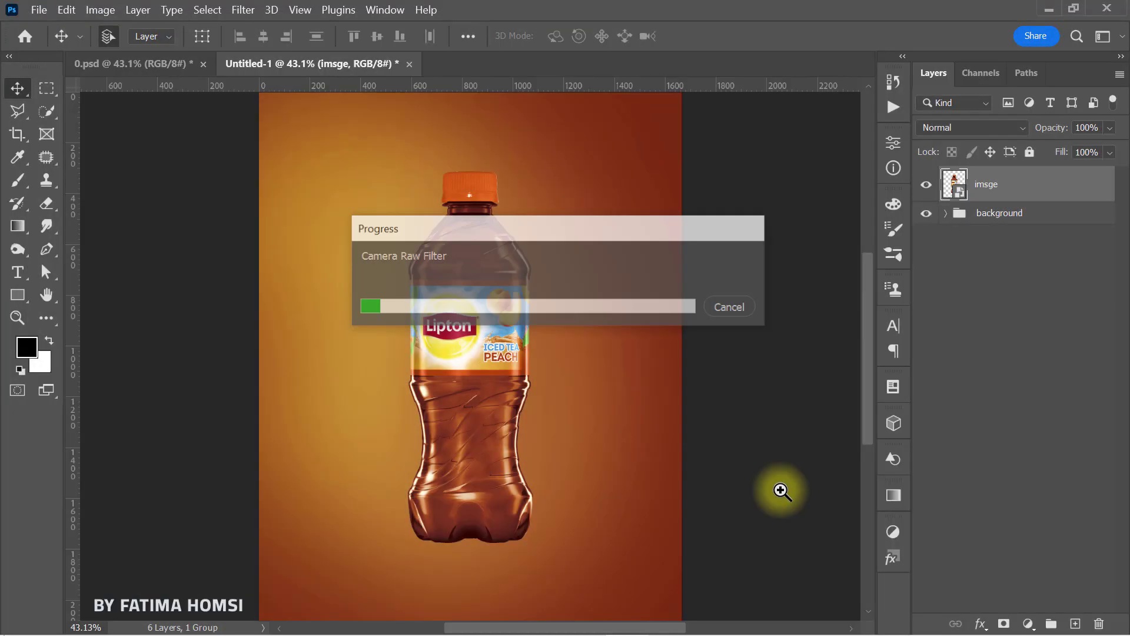
Step: Scale the bottle down to about 67% and move it 30 px lower, keeping it horizontally centred
{"action": "key", "text": "ctrl+t"}
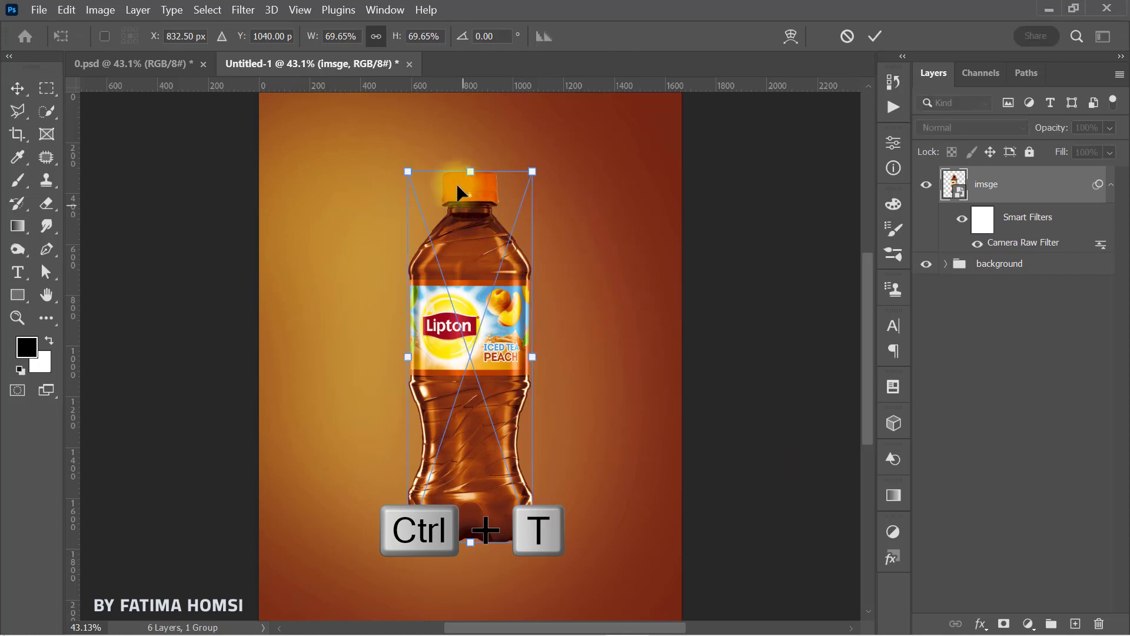
{"action": "left_click_drag", "start_coordinate": [470, 178], "coordinate": [471, 179]}
{"action": "left_click_drag", "start_coordinate": [478, 270], "coordinate": [477, 278]}
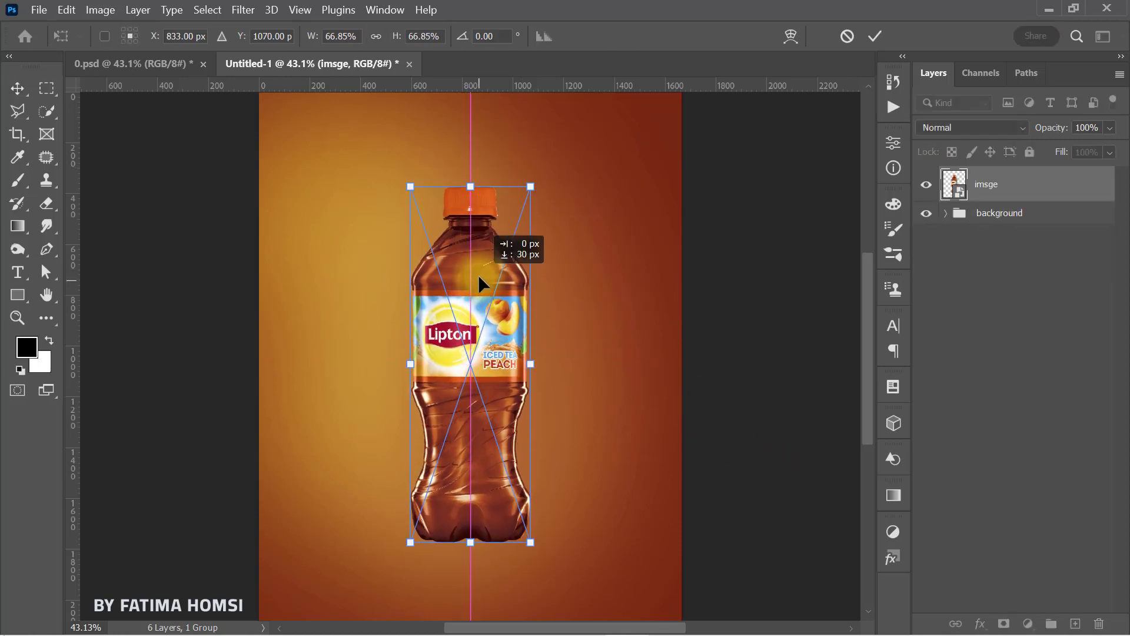
{"action": "left_click", "coordinate": [875, 36]}
Step: Add a new layer directly above the background group and set the foreground colour to dark brown 471809
{"action": "left_click", "coordinate": [1016, 267]}
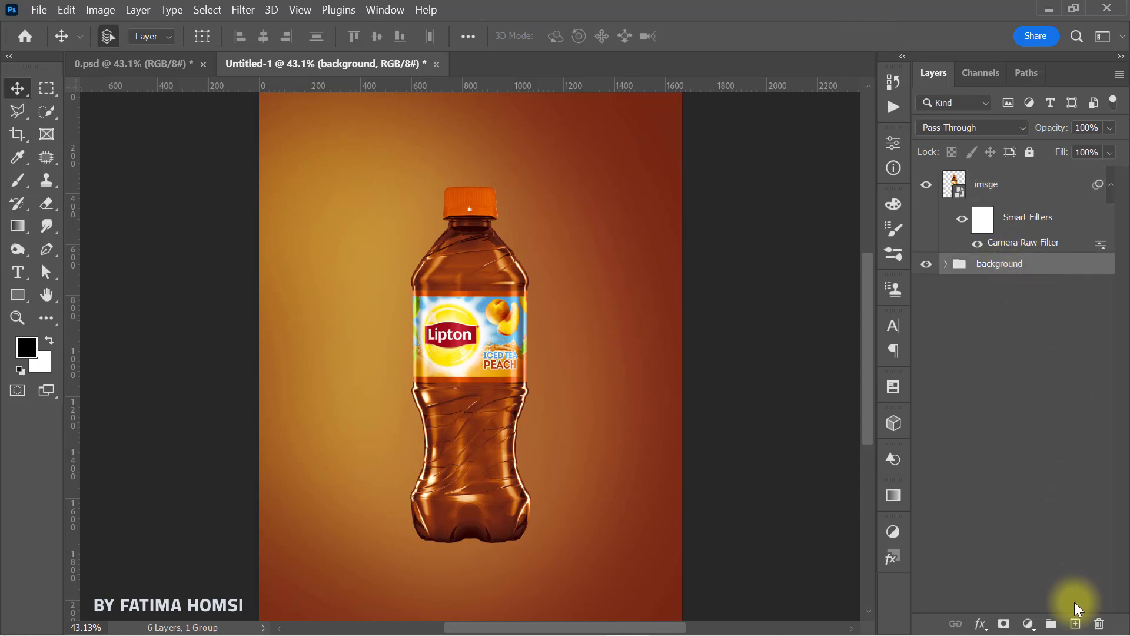
{"action": "left_click", "coordinate": [1075, 624]}
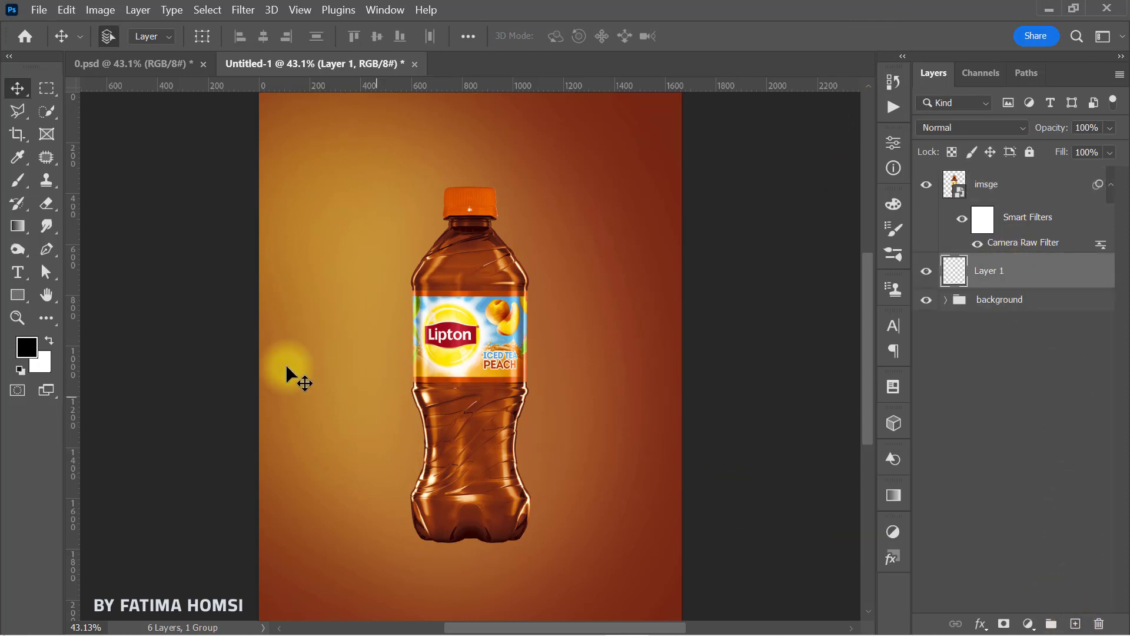
{"action": "left_click", "coordinate": [25, 348]}
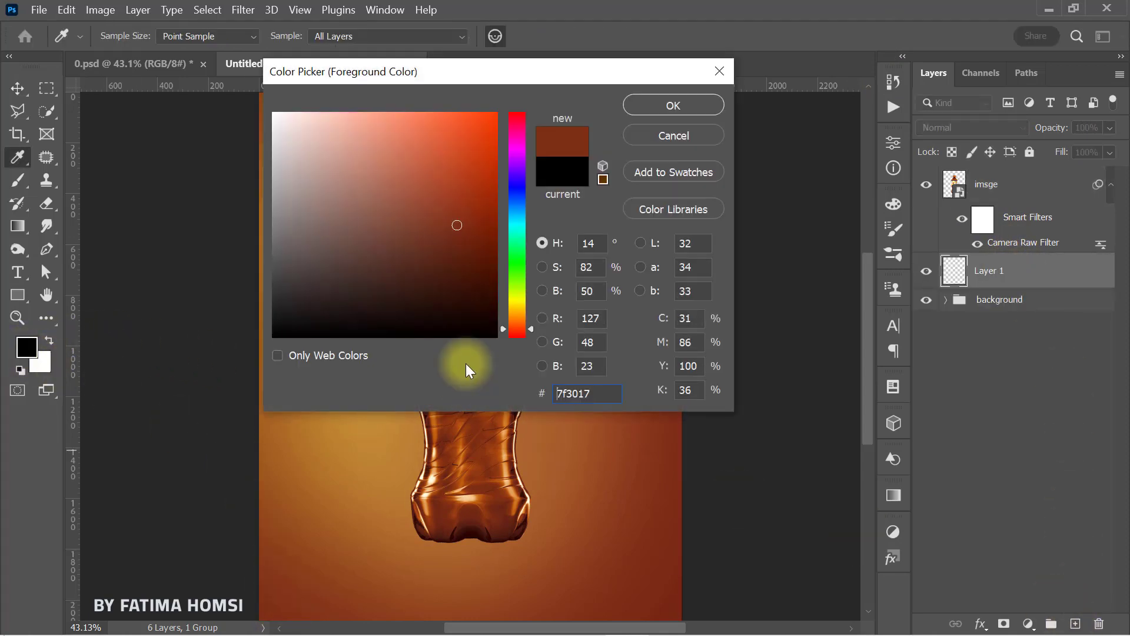
{"action": "left_click", "coordinate": [469, 274]}
{"action": "left_click", "coordinate": [660, 105]}
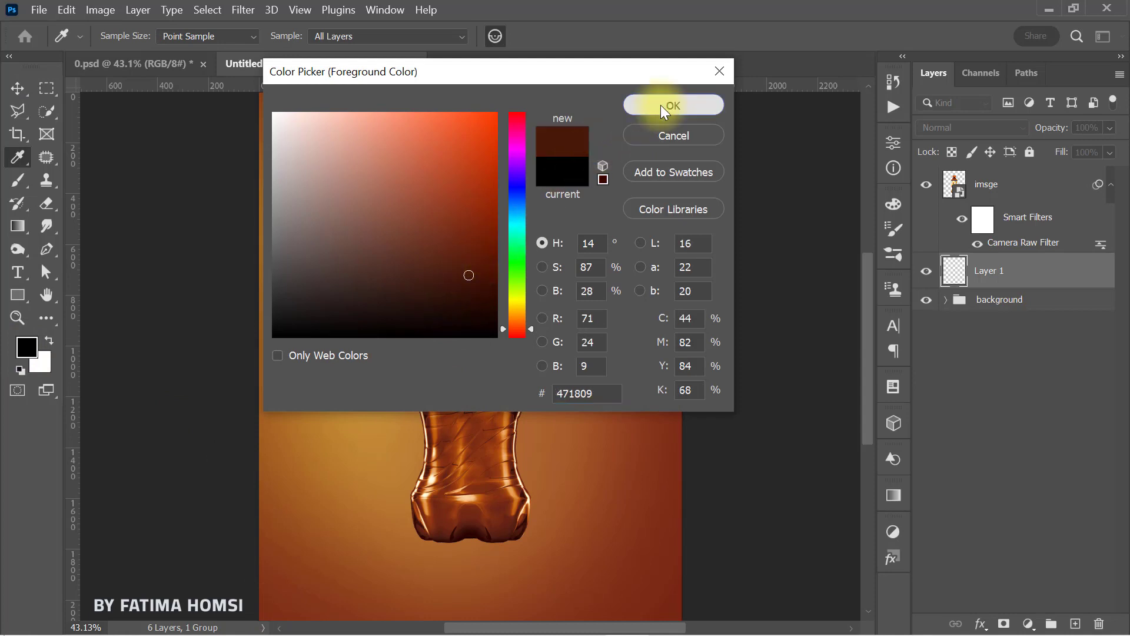
Step: Paint a contact shadow under the bottle's base with a flattened Soft Round brush of 233 px and 0% hardness
{"action": "left_click", "coordinate": [18, 180]}
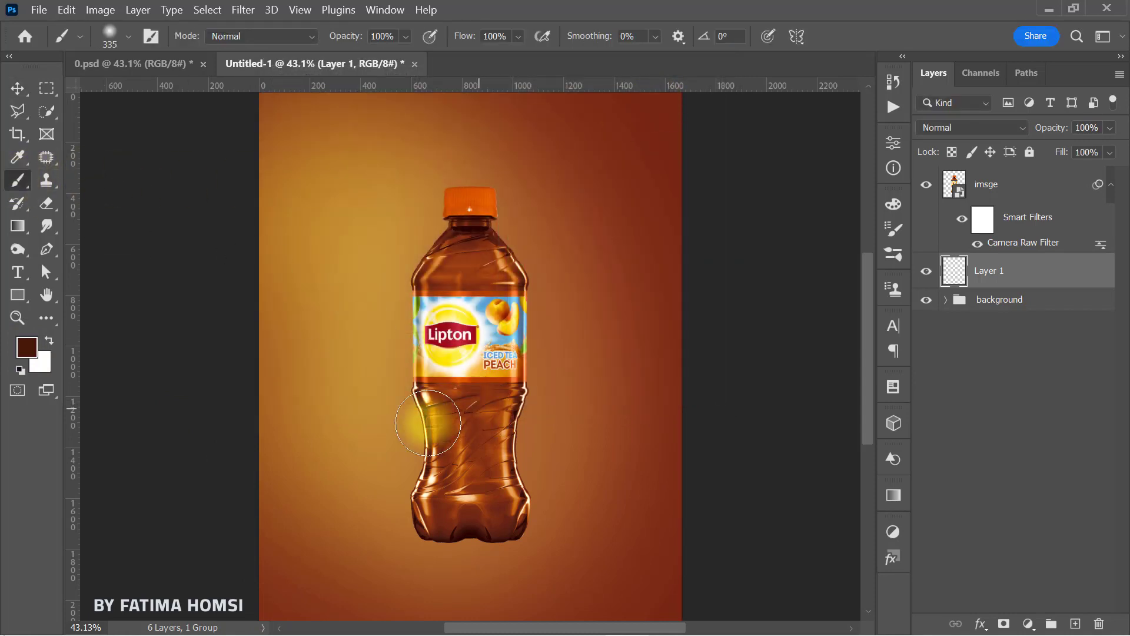
{"action": "right_click", "coordinate": [347, 406]}
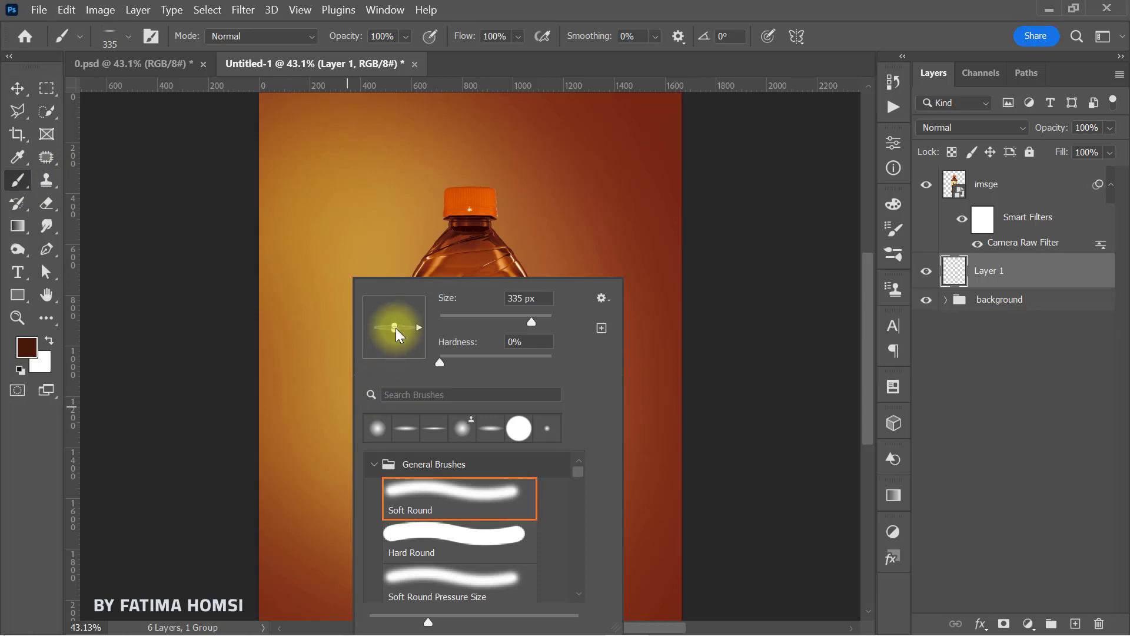
{"action": "left_click", "coordinate": [956, 272]}
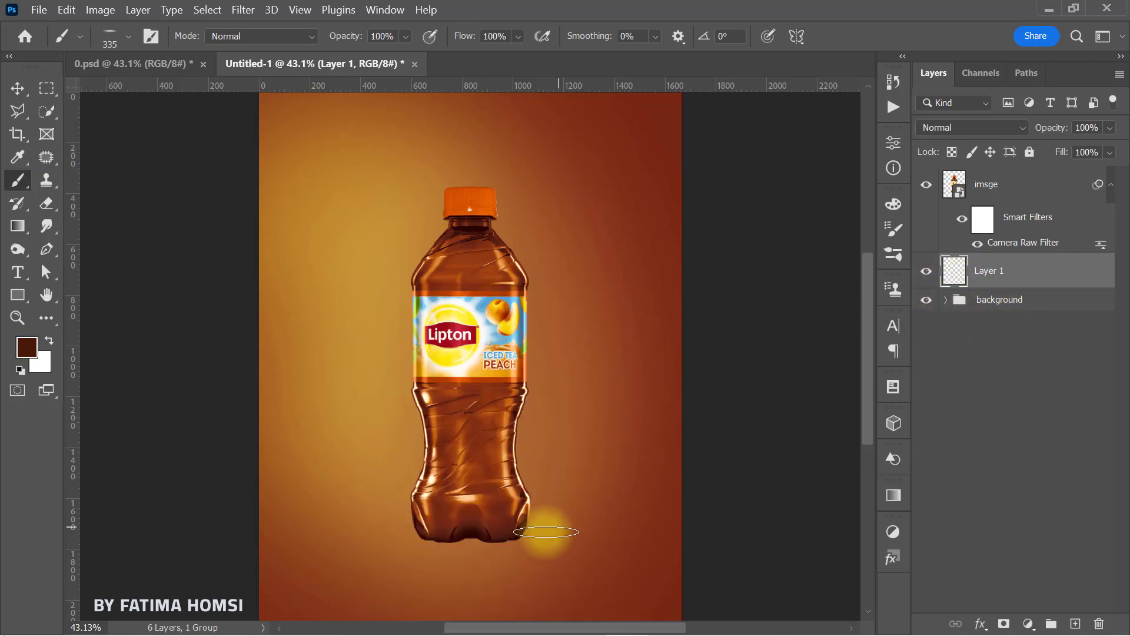
{"action": "left_click_drag", "start_coordinate": [492, 533], "coordinate": [453, 541]}
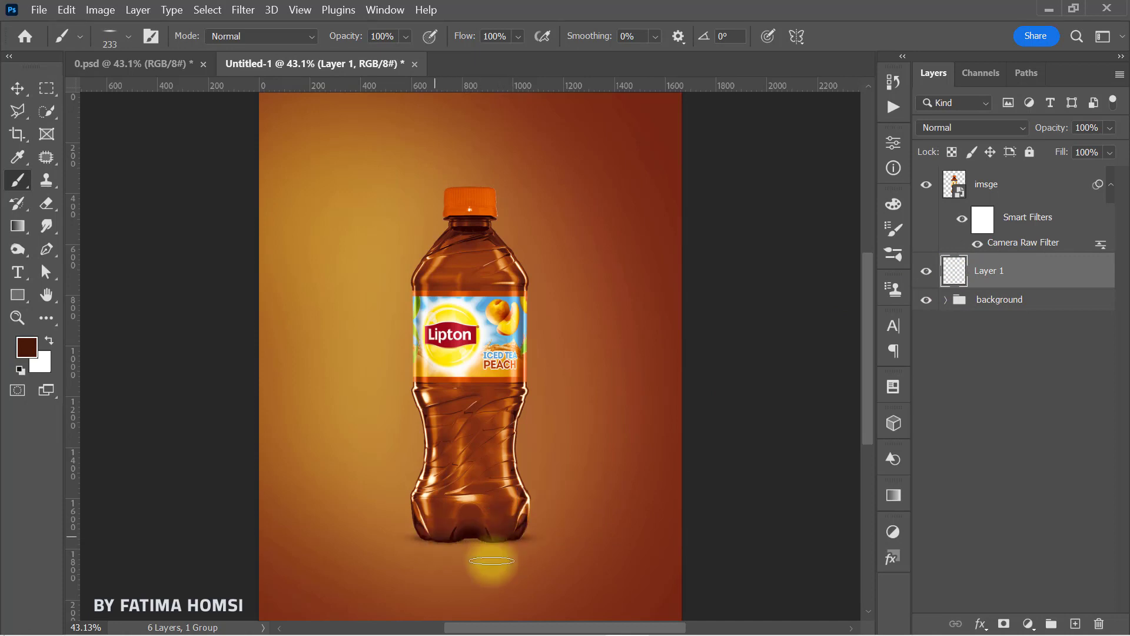
Step: On another new layer, paint a wider shadow beneath the bottle with the flattened soft brush at 520 px
{"action": "left_click", "coordinate": [1075, 625]}
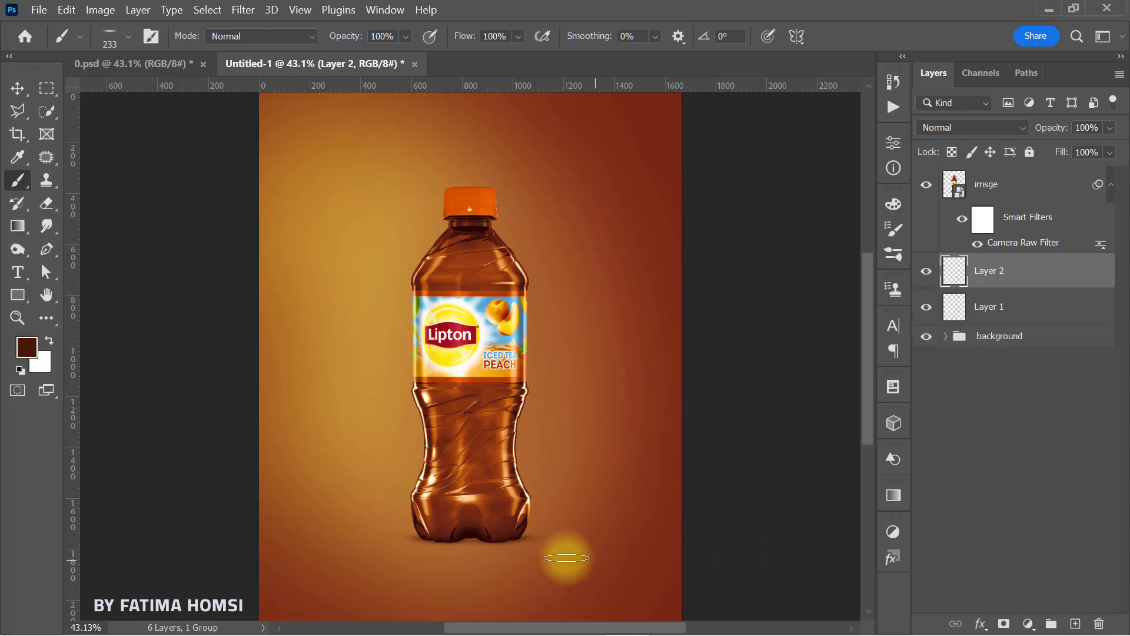
{"action": "left_click_drag", "start_coordinate": [470, 556], "coordinate": [534, 555]}
{"action": "left_click", "coordinate": [469, 539]}
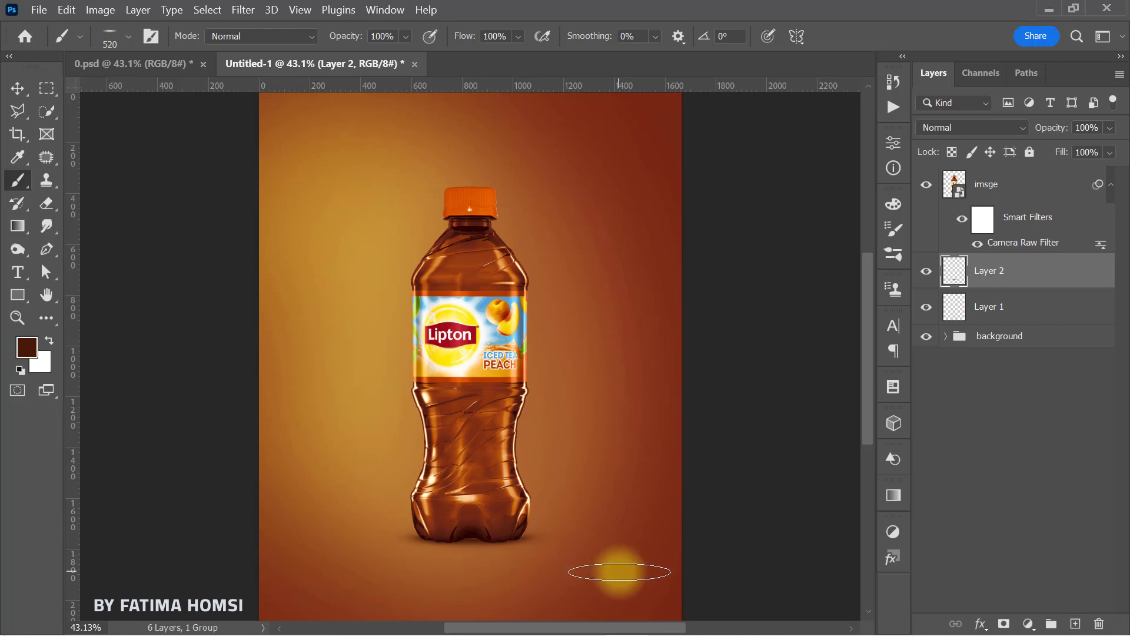
Step: Stretch the wider shadow horizontally on both sides to about 133% of its width, centred under the bottle
{"action": "key", "text": "ctrl+t"}
{"action": "left_click_drag", "start_coordinate": [579, 536], "coordinate": [599, 536]}
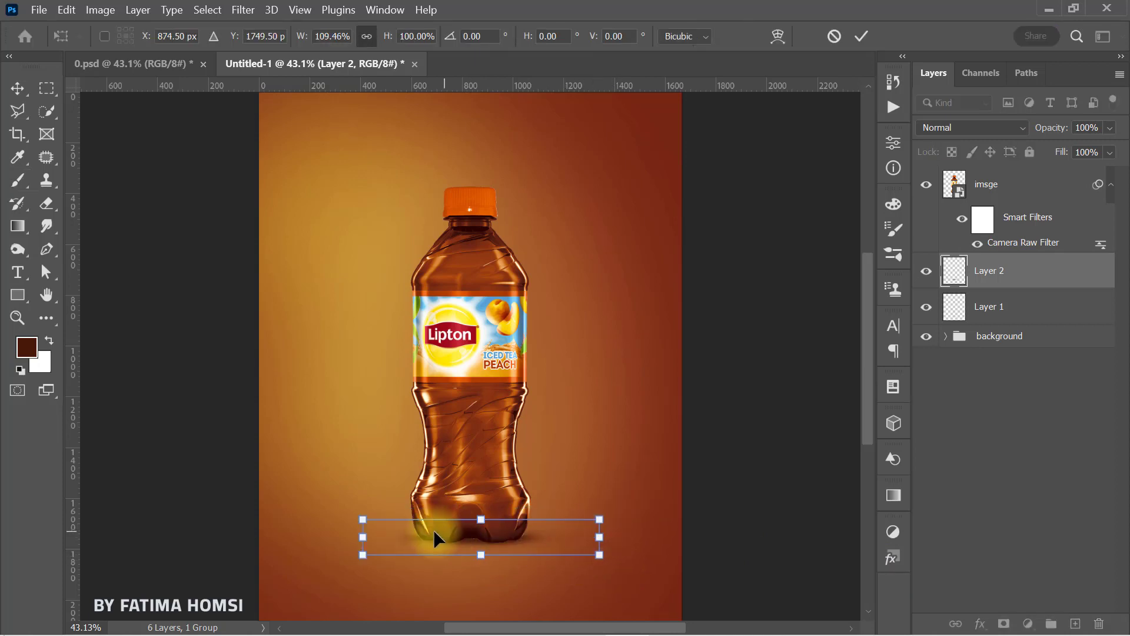
{"action": "left_click_drag", "start_coordinate": [357, 537], "coordinate": [324, 537]}
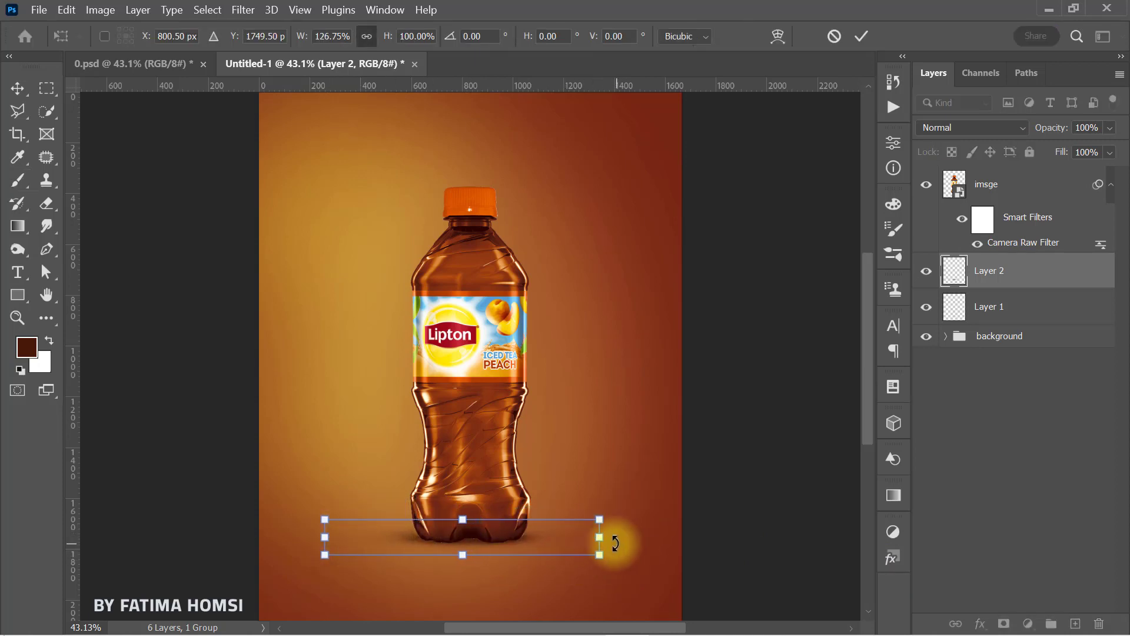
{"action": "left_click_drag", "start_coordinate": [600, 536], "coordinate": [613, 536]}
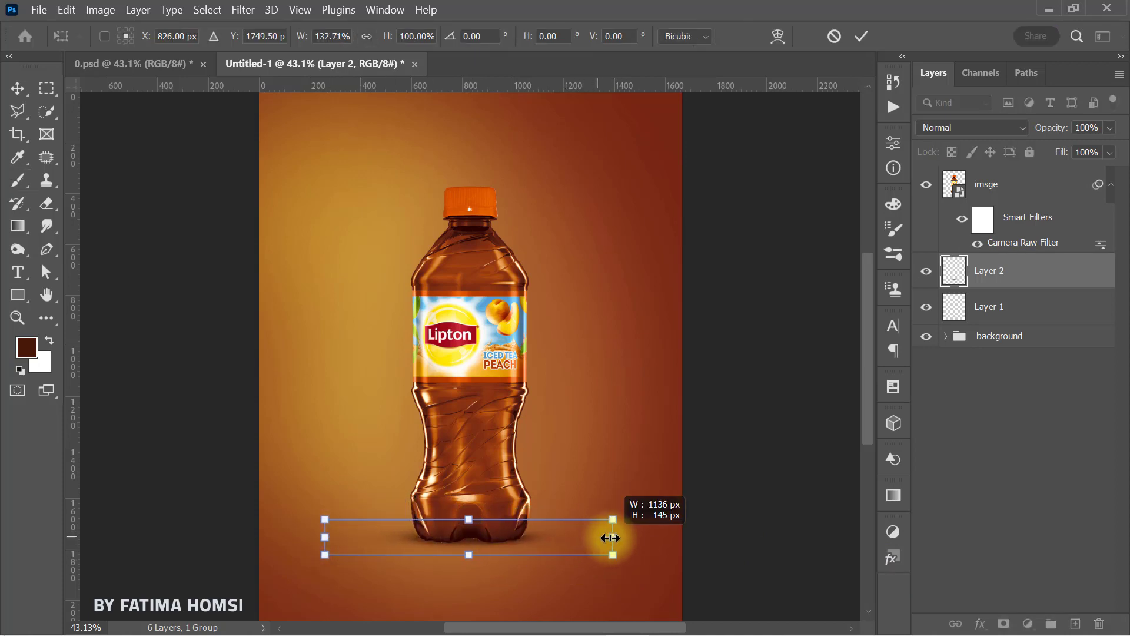
{"action": "left_click", "coordinate": [862, 34]}
Step: Duplicate the bottle layer, and flip the lower bottle vertically and place it against the upper bottle's base as a reflection
{"action": "left_click", "coordinate": [1033, 193]}
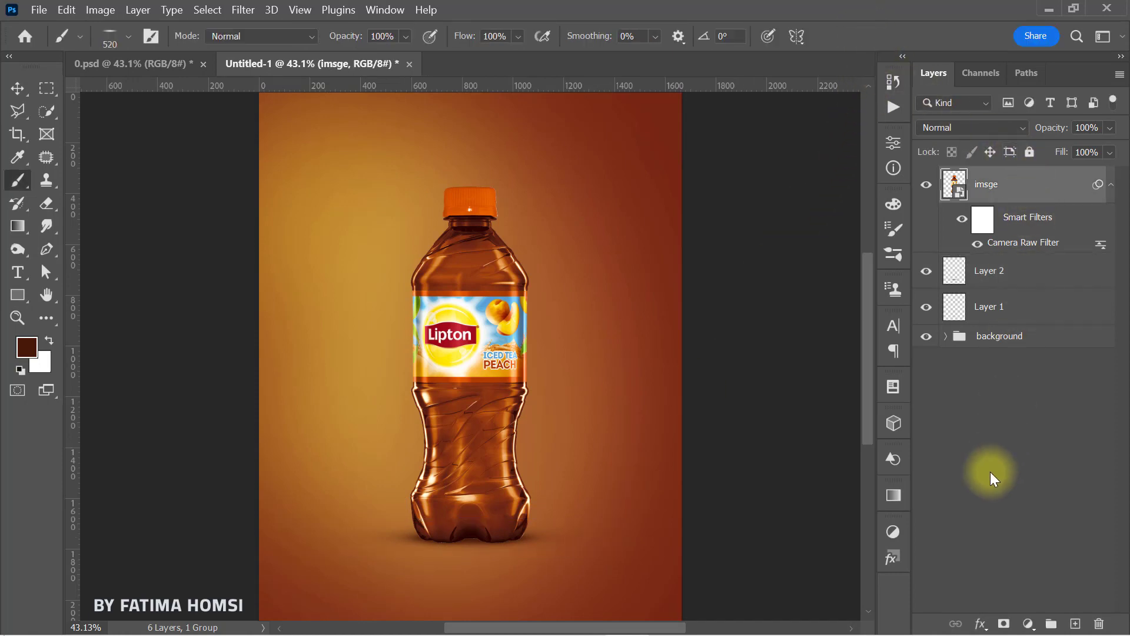
{"action": "key", "text": "ctrl+j"}
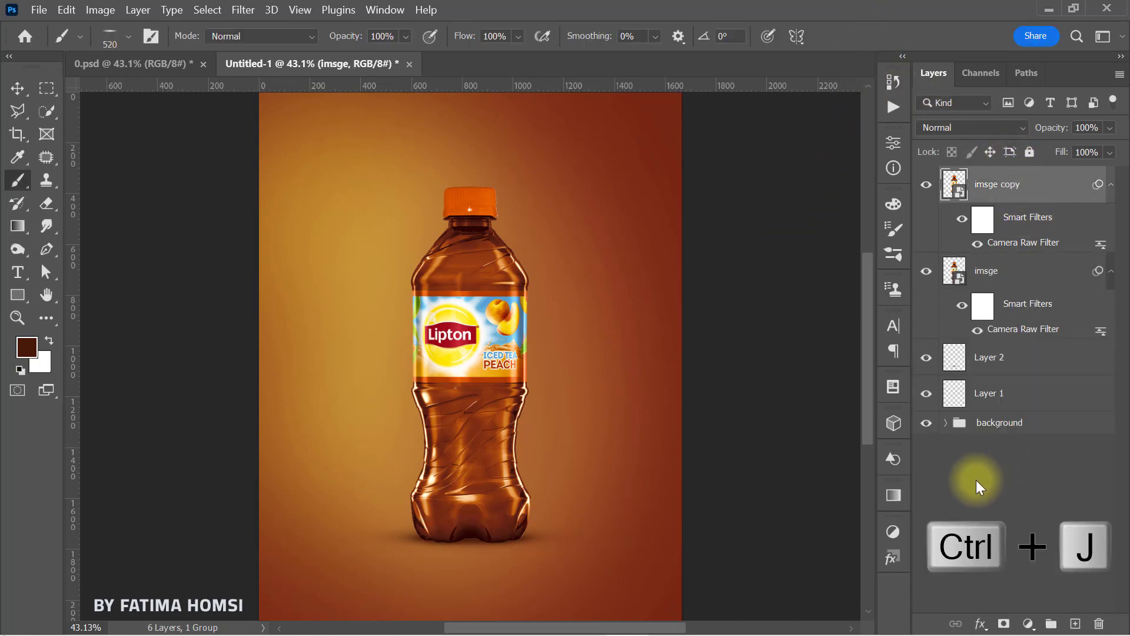
{"action": "left_click", "coordinate": [1017, 278]}
{"action": "key", "text": "ctrl+t"}
{"action": "right_click", "coordinate": [485, 421]}
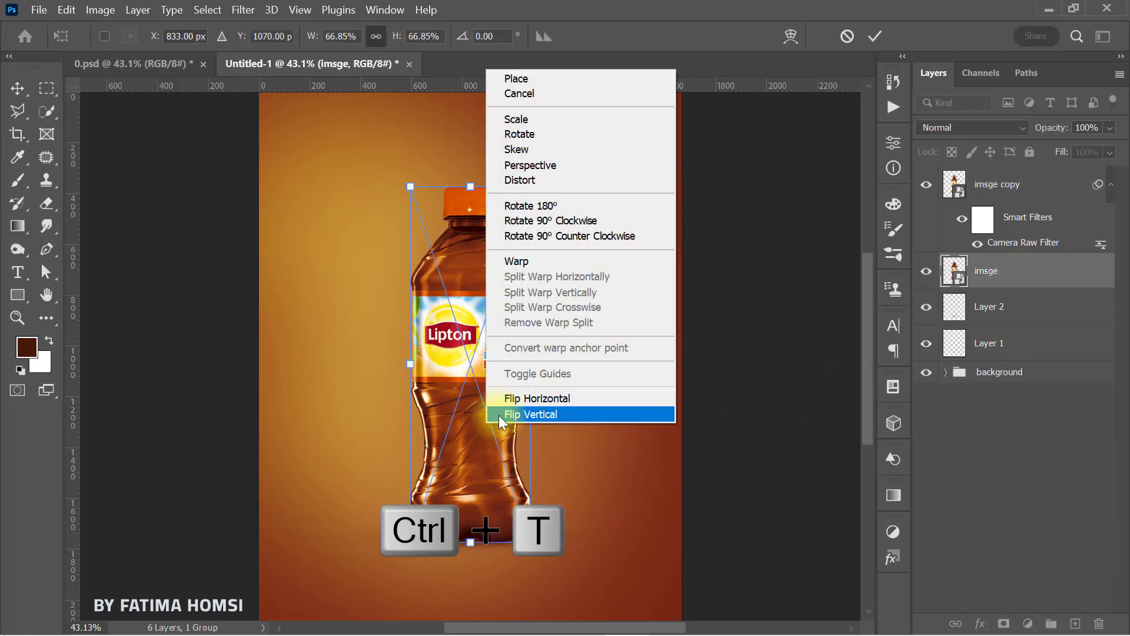
{"action": "left_click", "coordinate": [499, 413]}
{"action": "left_click_drag", "start_coordinate": [482, 244], "coordinate": [474, 564]}
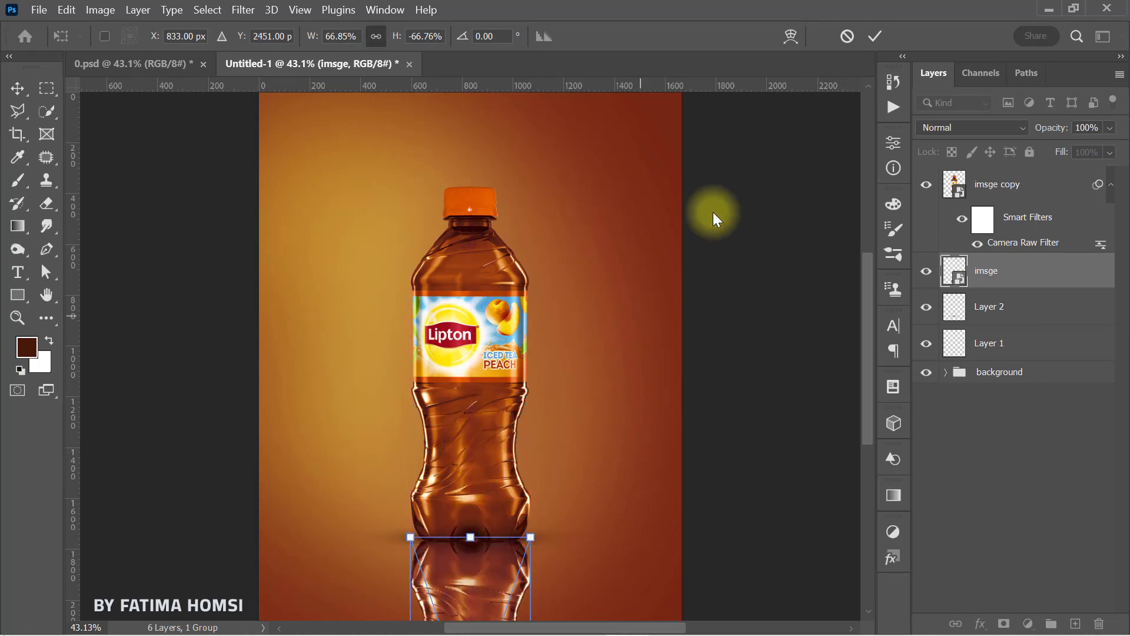
{"action": "left_click", "coordinate": [872, 34]}
Step: Apply a Motion Blur to the bottle's reflection with an angle of 90° and a distance of 50 pixels
{"action": "key", "text": "b"}
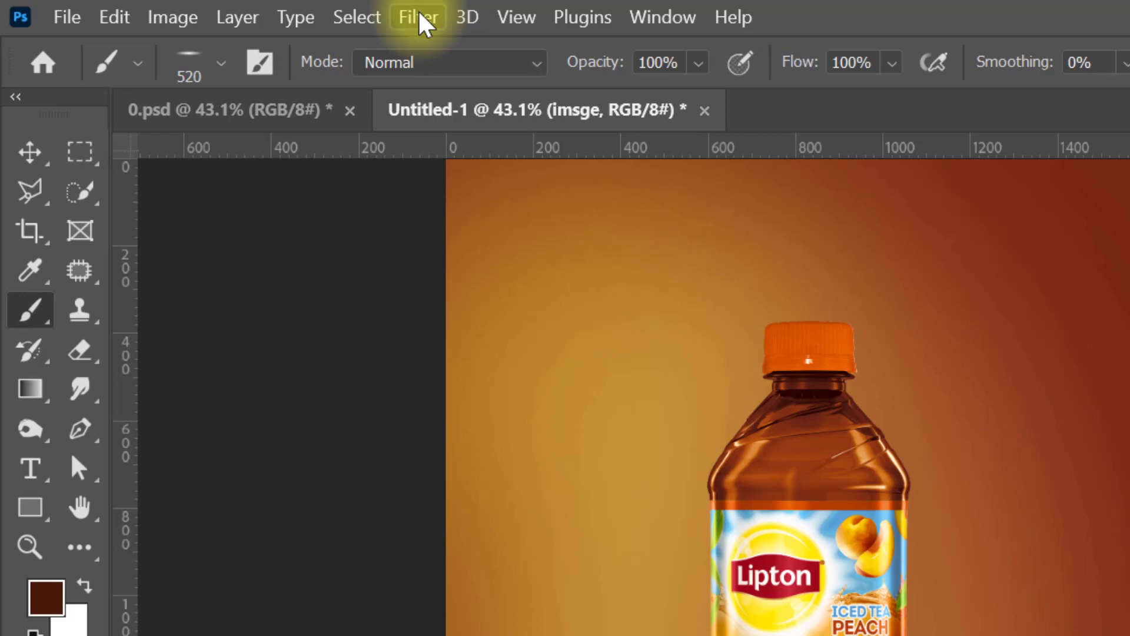
{"action": "left_click", "coordinate": [423, 23]}
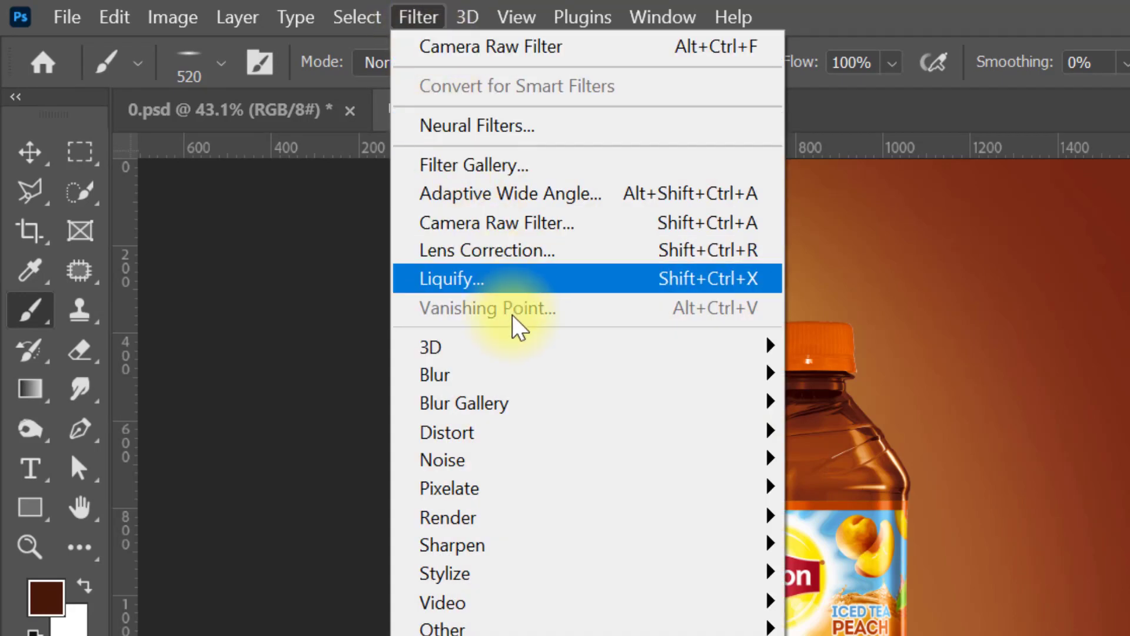
{"action": "mouse_move", "coordinate": [478, 382]}
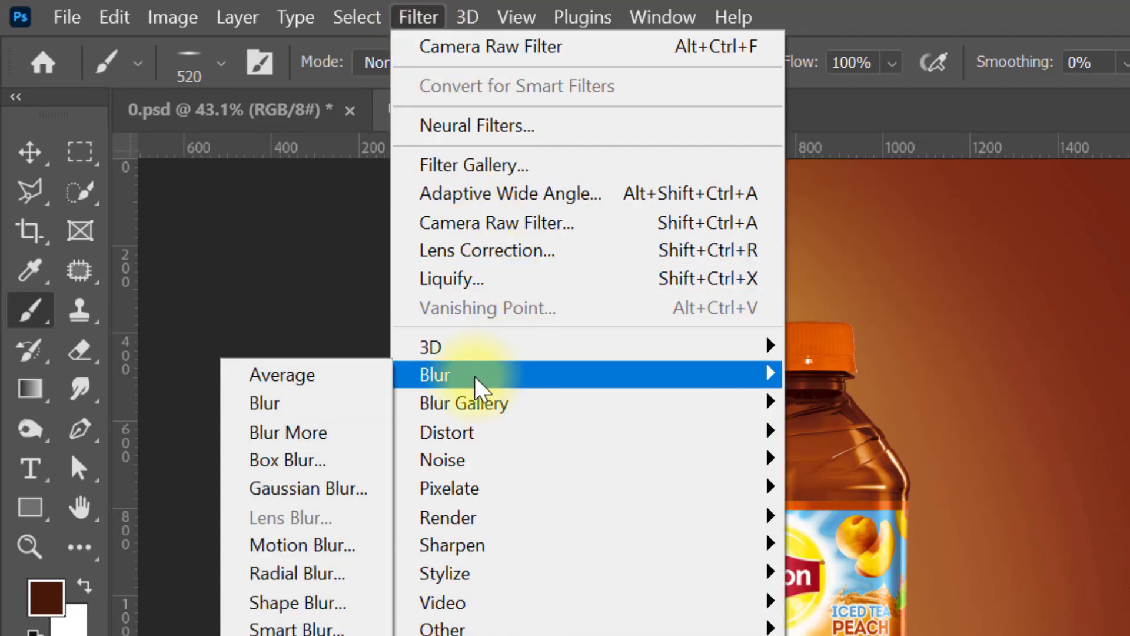
{"action": "left_click", "coordinate": [360, 547]}
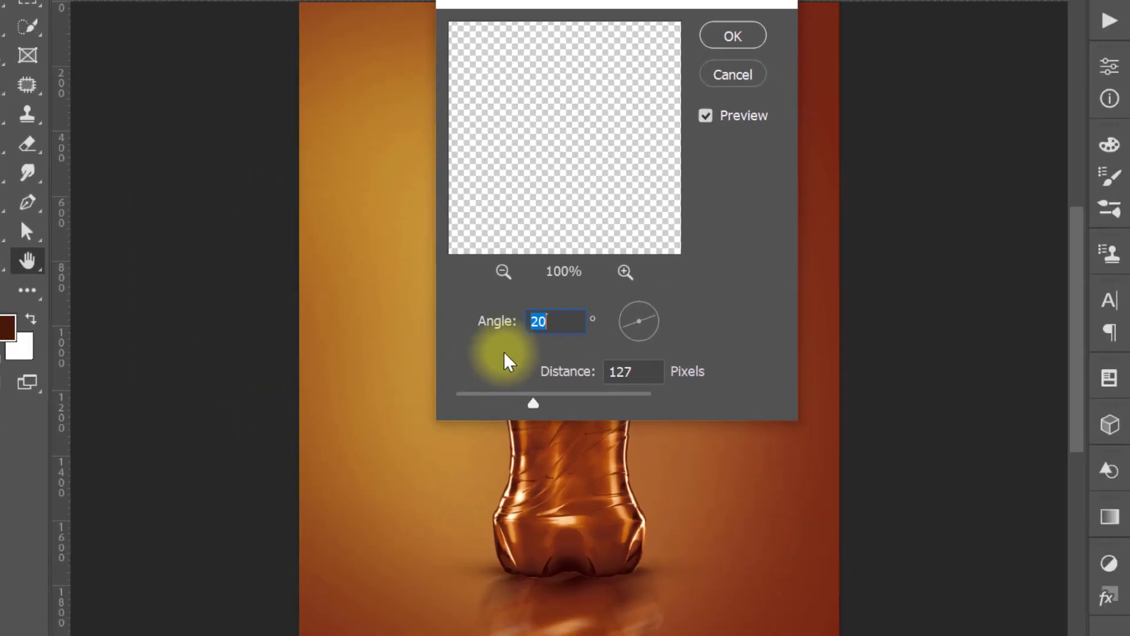
{"action": "type", "text": "90"}
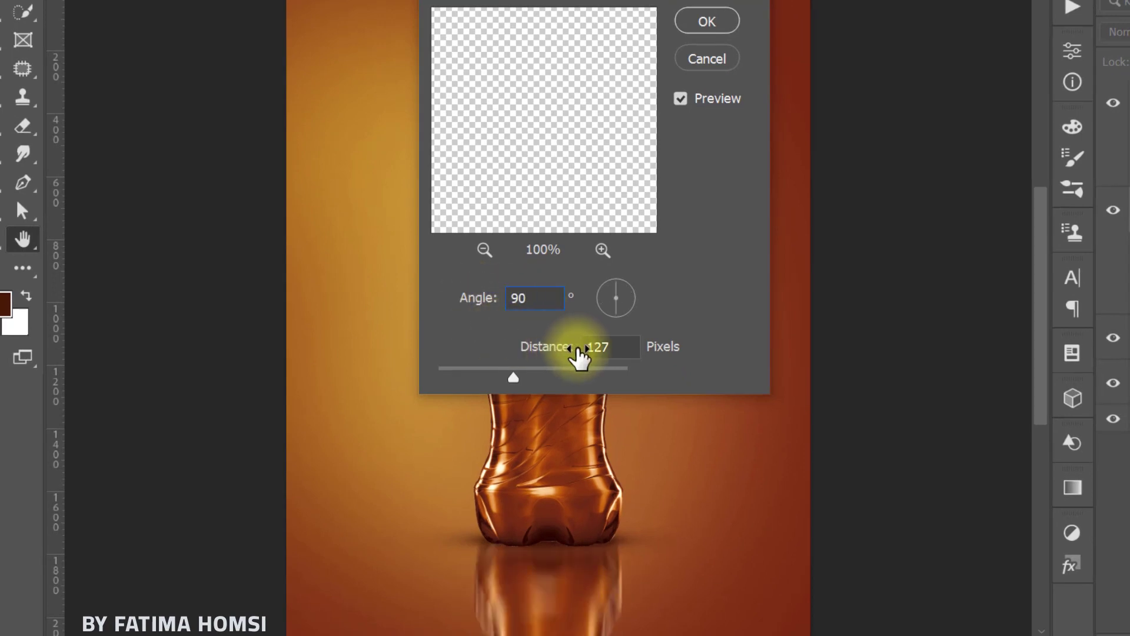
{"action": "key", "text": "Tab"}
{"action": "type", "text": "50"}
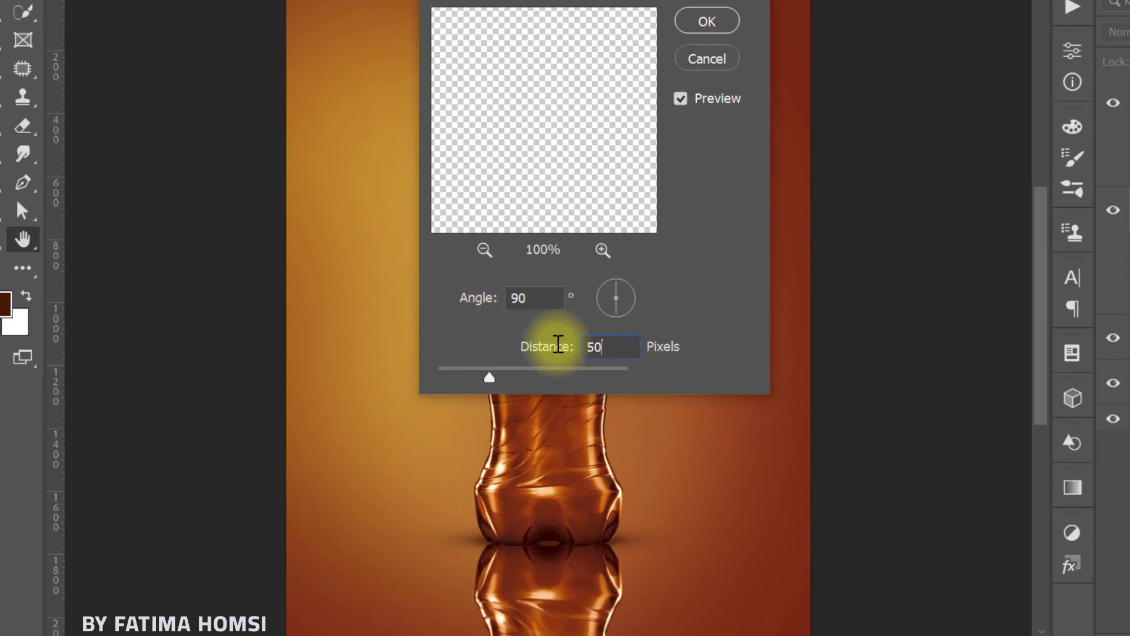
{"action": "left_click", "coordinate": [707, 21]}
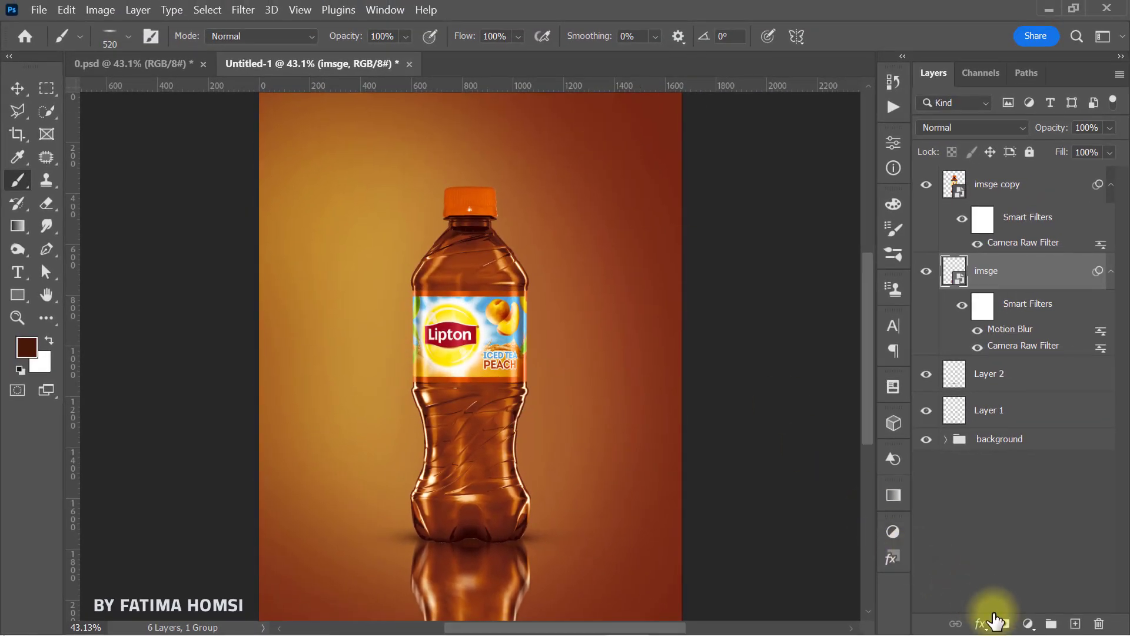
Step: Add a layer mask to the reflection and set up a black-to-transparent gradient with both colour stops at 000000
{"action": "left_click", "coordinate": [1004, 624]}
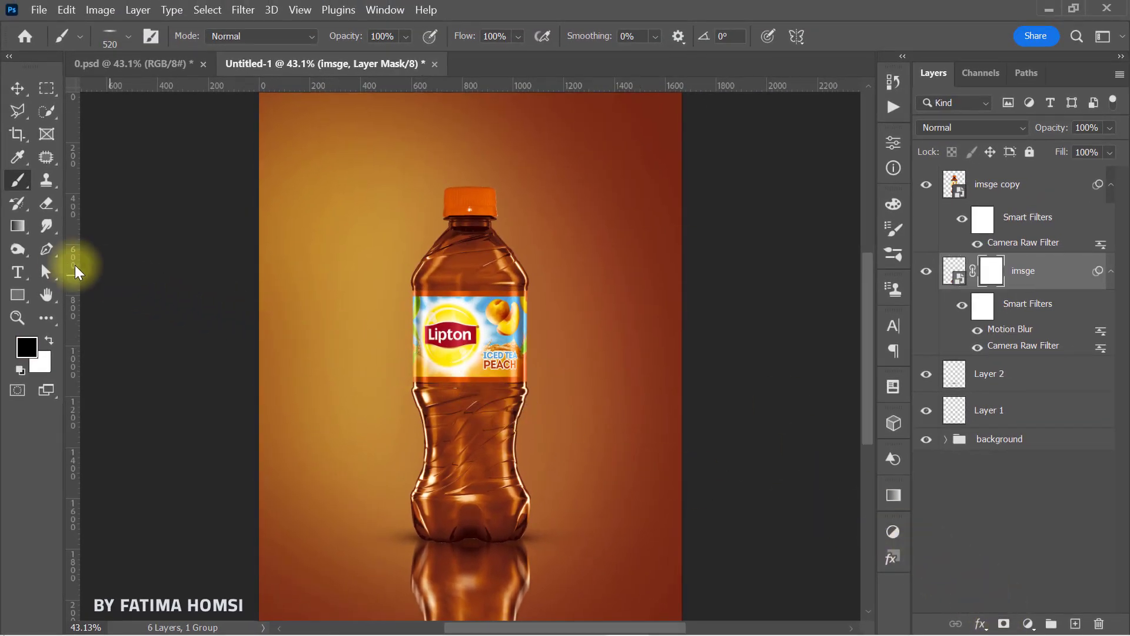
{"action": "left_click", "coordinate": [18, 228]}
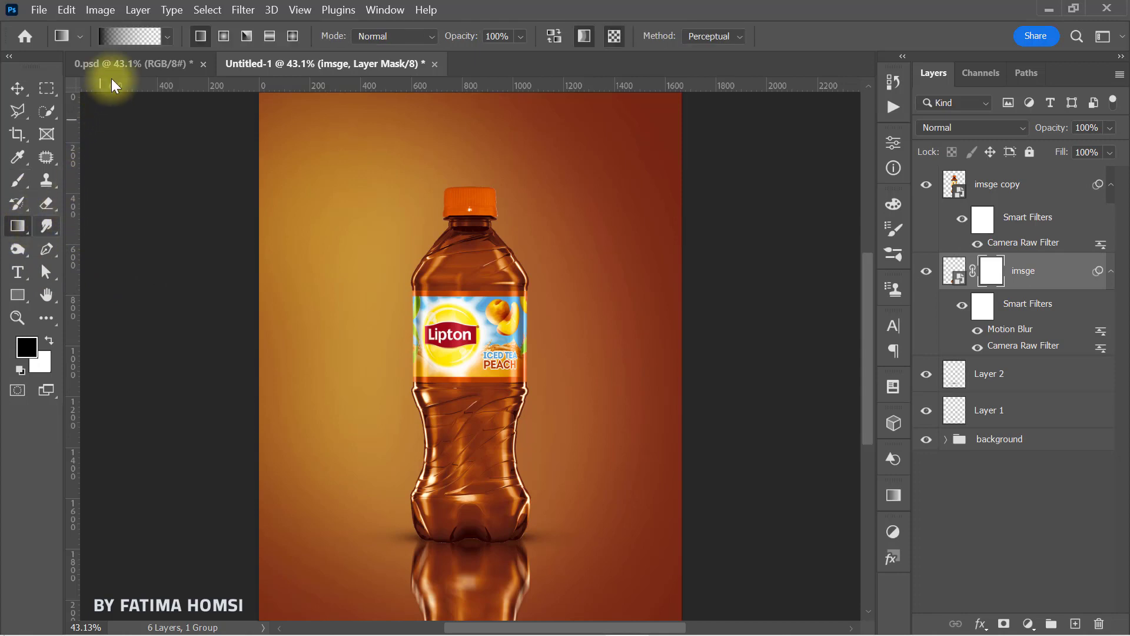
{"action": "left_click", "coordinate": [133, 32]}
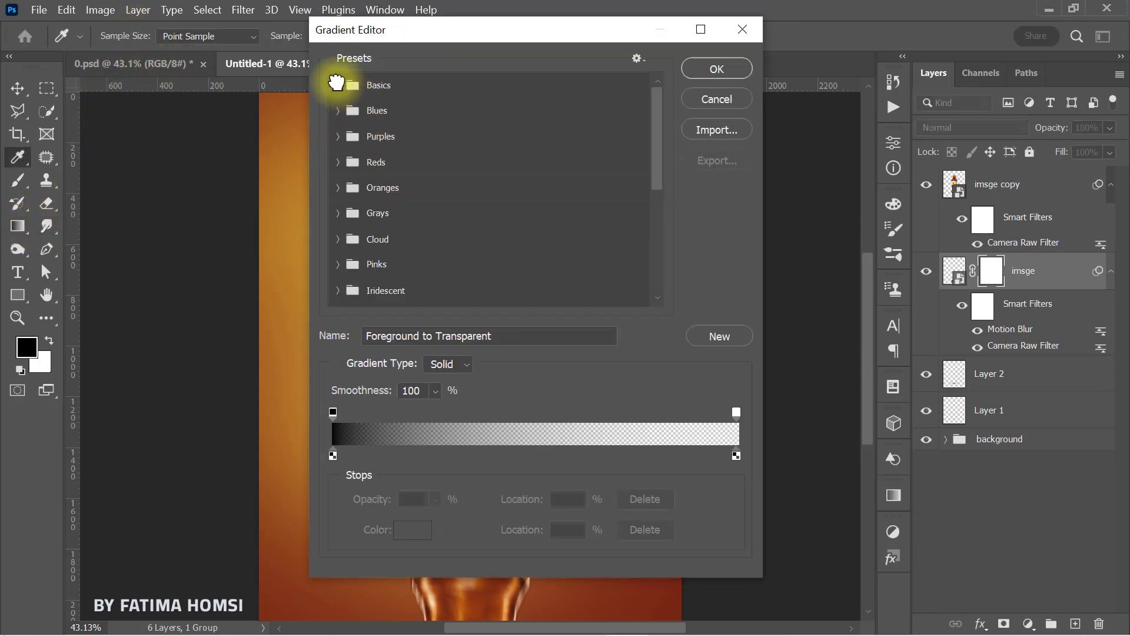
{"action": "left_click", "coordinate": [338, 85]}
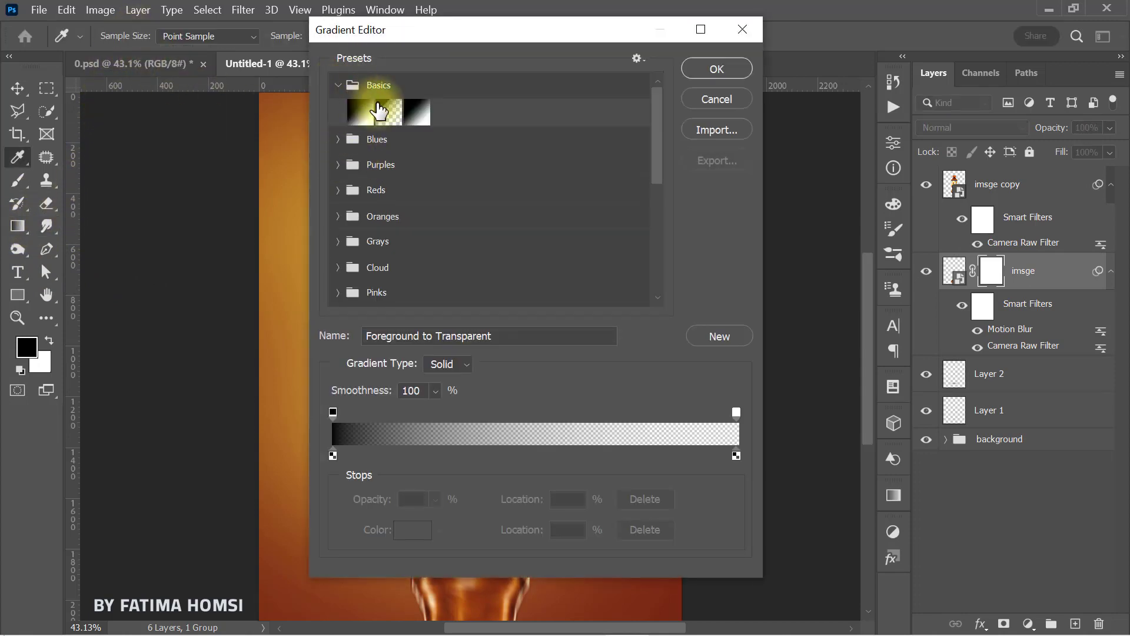
{"action": "left_click", "coordinate": [333, 456]}
{"action": "left_click", "coordinate": [412, 530]}
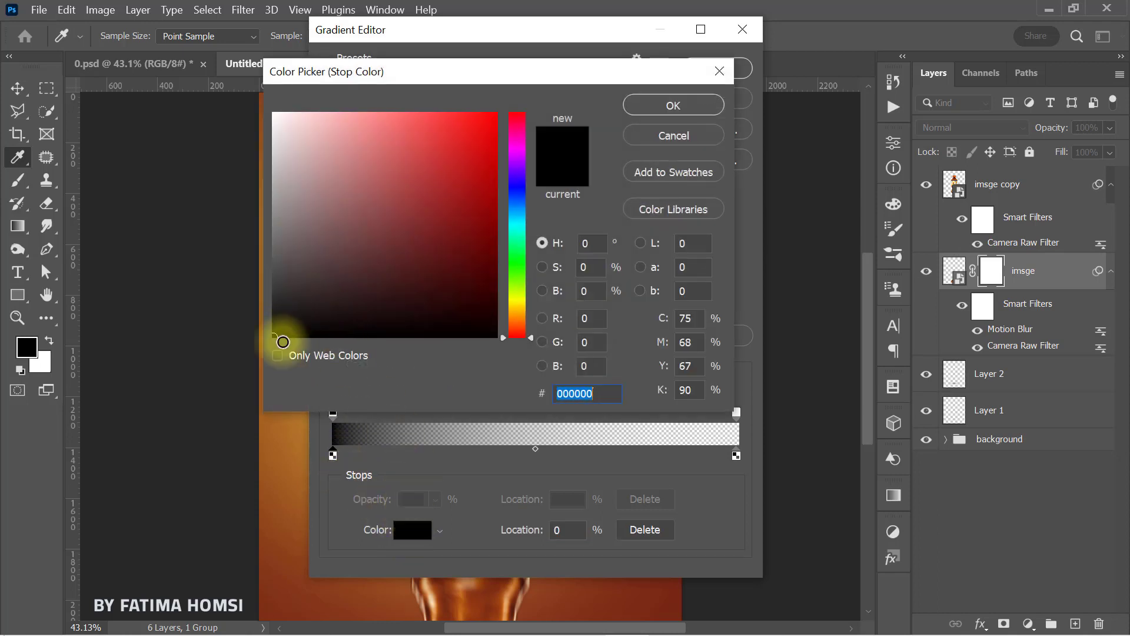
{"action": "left_click", "coordinate": [673, 106]}
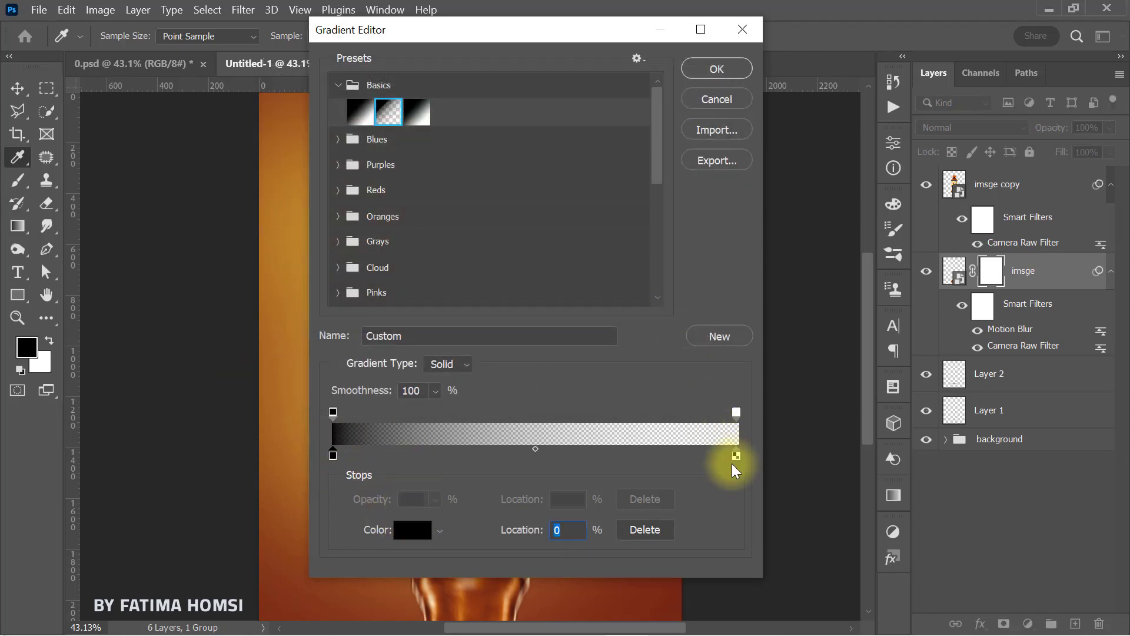
{"action": "left_click", "coordinate": [414, 530]}
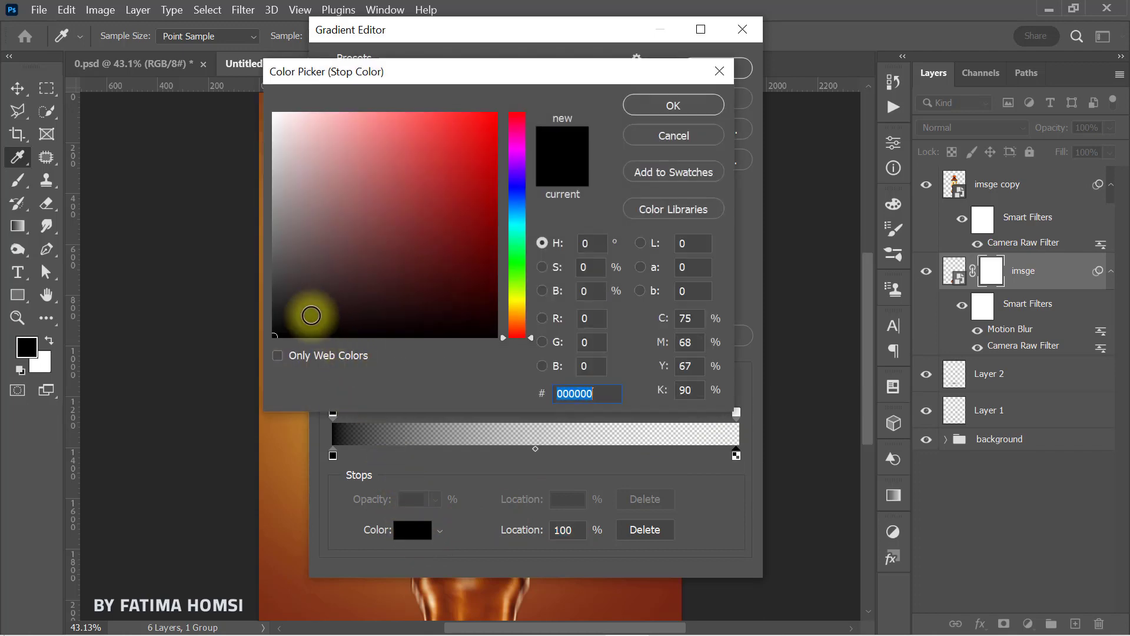
{"action": "left_click", "coordinate": [673, 104]}
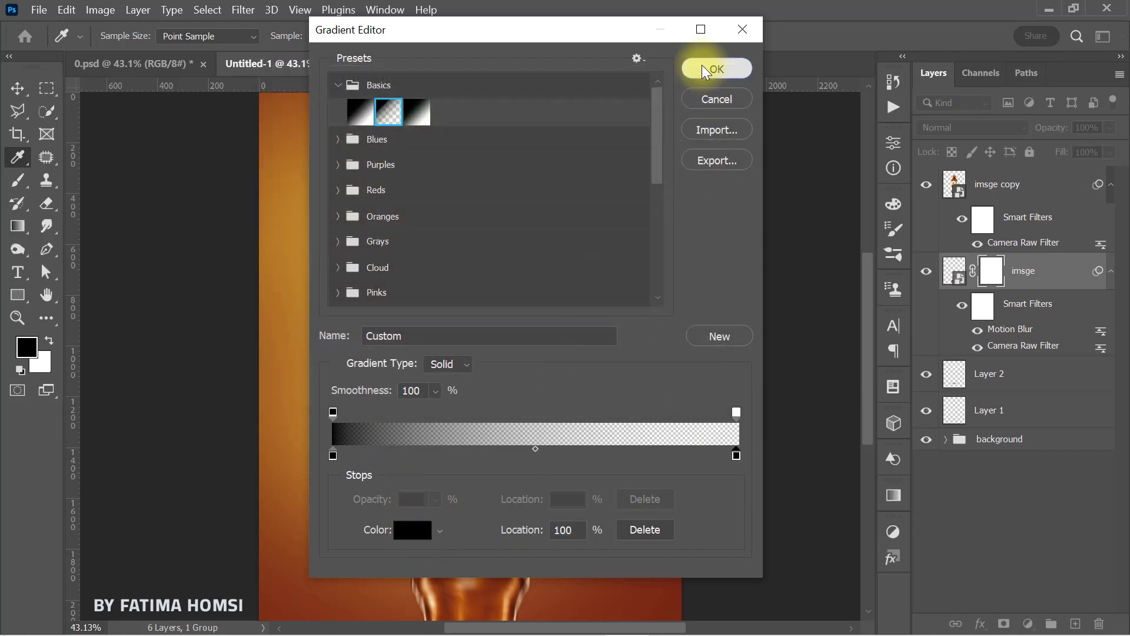
{"action": "left_click", "coordinate": [701, 65]}
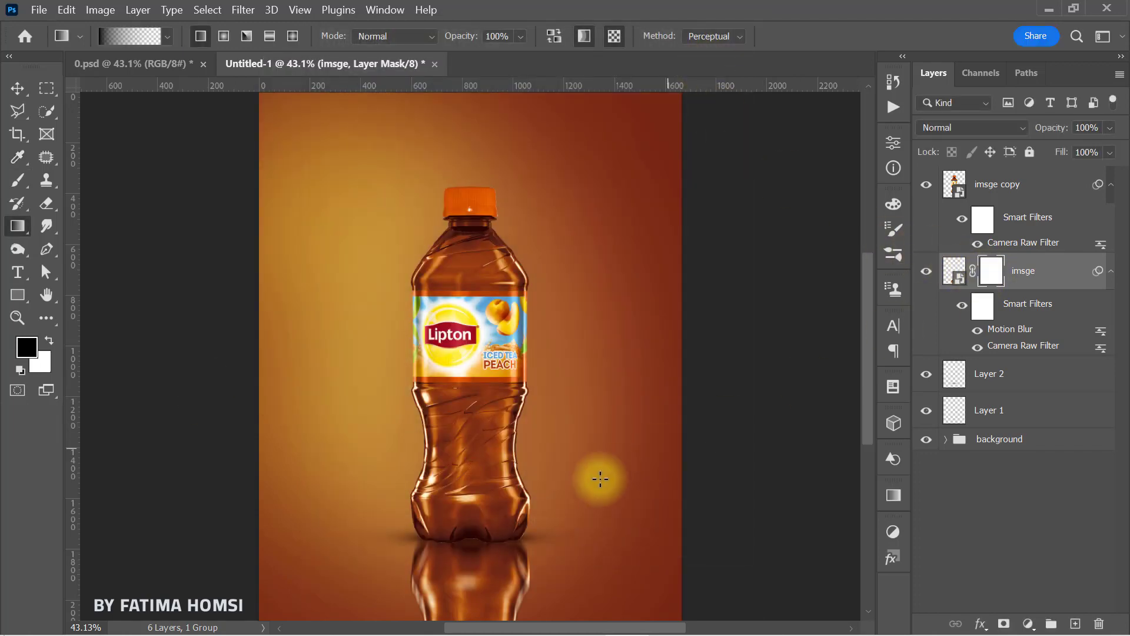
Step: Draw the gradient upward on the reflection's layer mask to fade out the lower part of the reflection
{"action": "scroll", "coordinate": [495, 556], "scroll_direction": "down", "scroll_amount": 1}
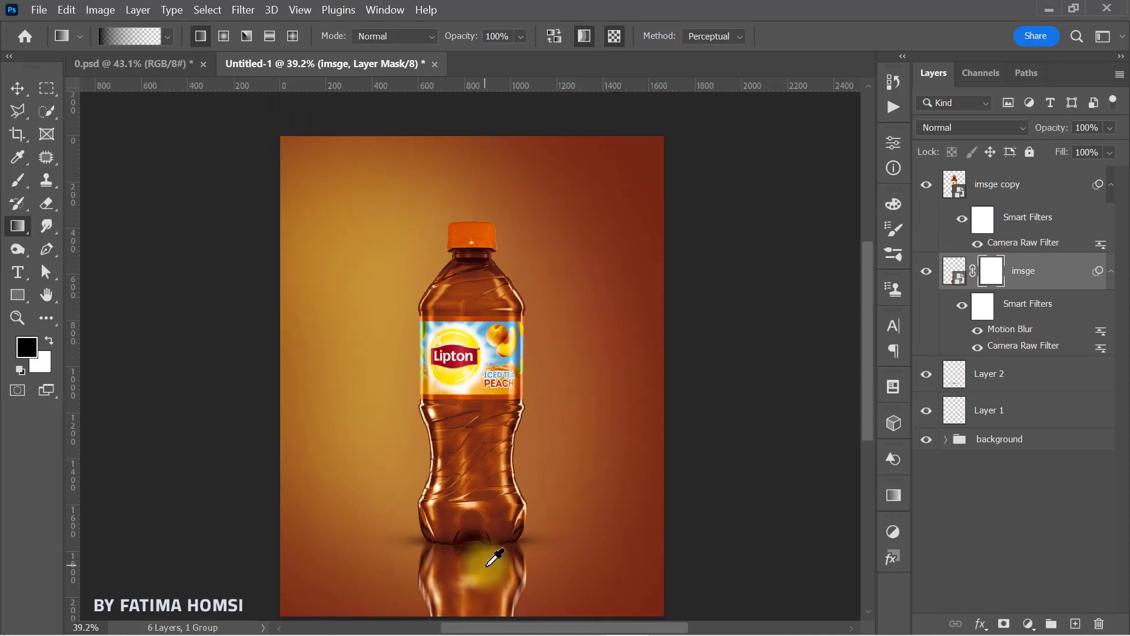
{"action": "left_click_drag", "start_coordinate": [489, 540], "coordinate": [486, 513]}
{"action": "left_click_drag", "start_coordinate": [471, 587], "coordinate": [466, 412]}
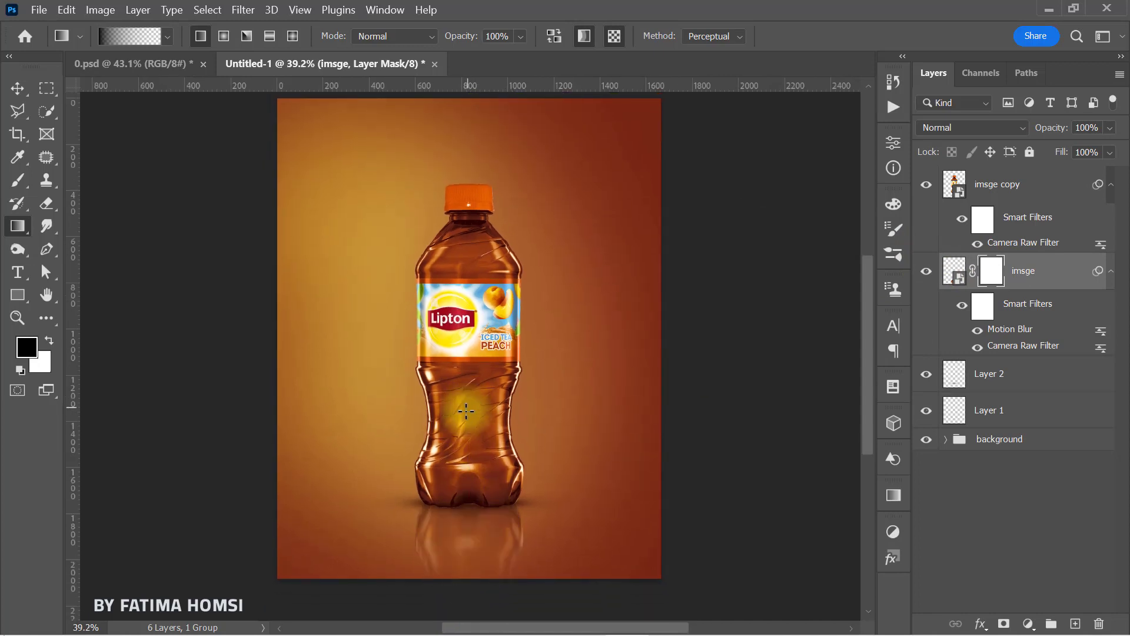
{"action": "left_click_drag", "start_coordinate": [472, 587], "coordinate": [464, 517]}
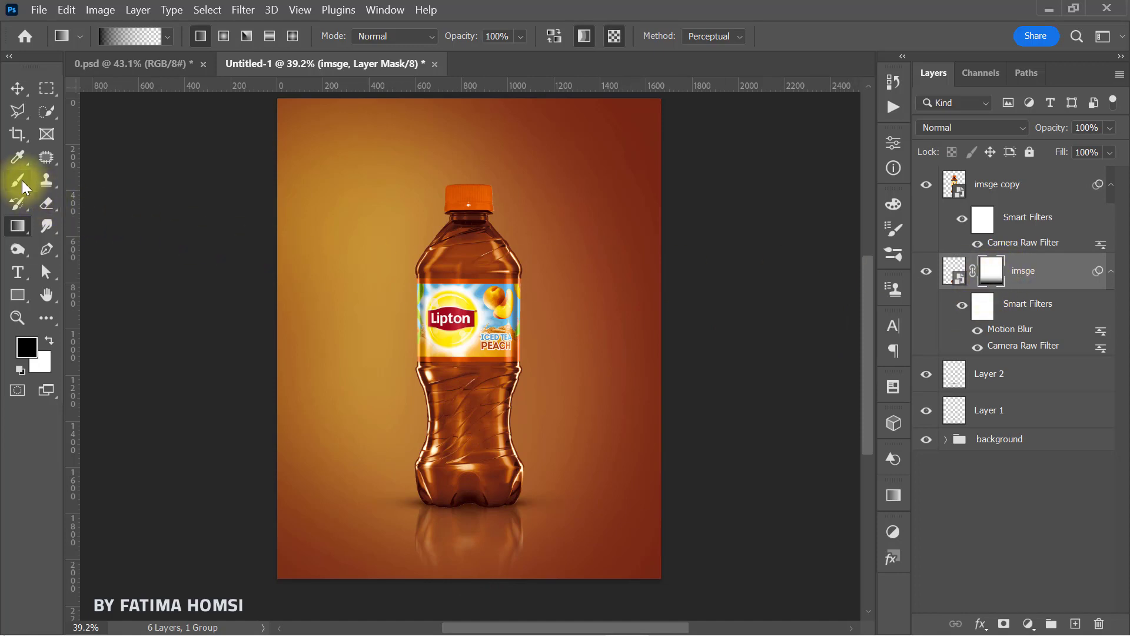
Step: Paint black with a soft 520-pixel brush across the lower part of the reflection's mask to shorten the reflection
{"action": "left_click", "coordinate": [25, 348]}
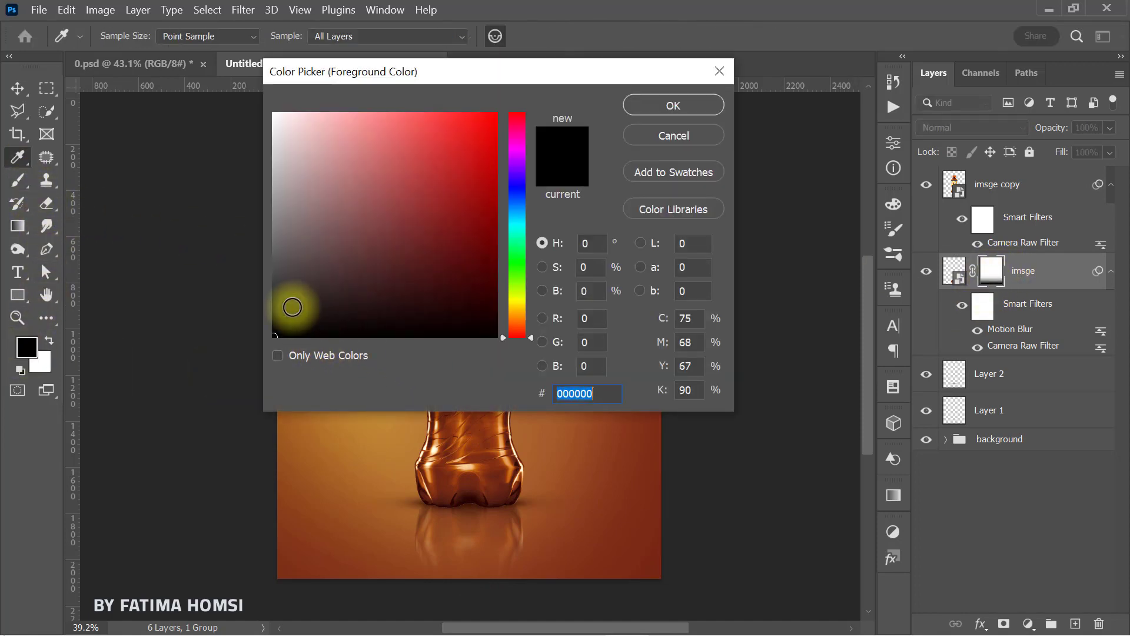
{"action": "left_click", "coordinate": [673, 103]}
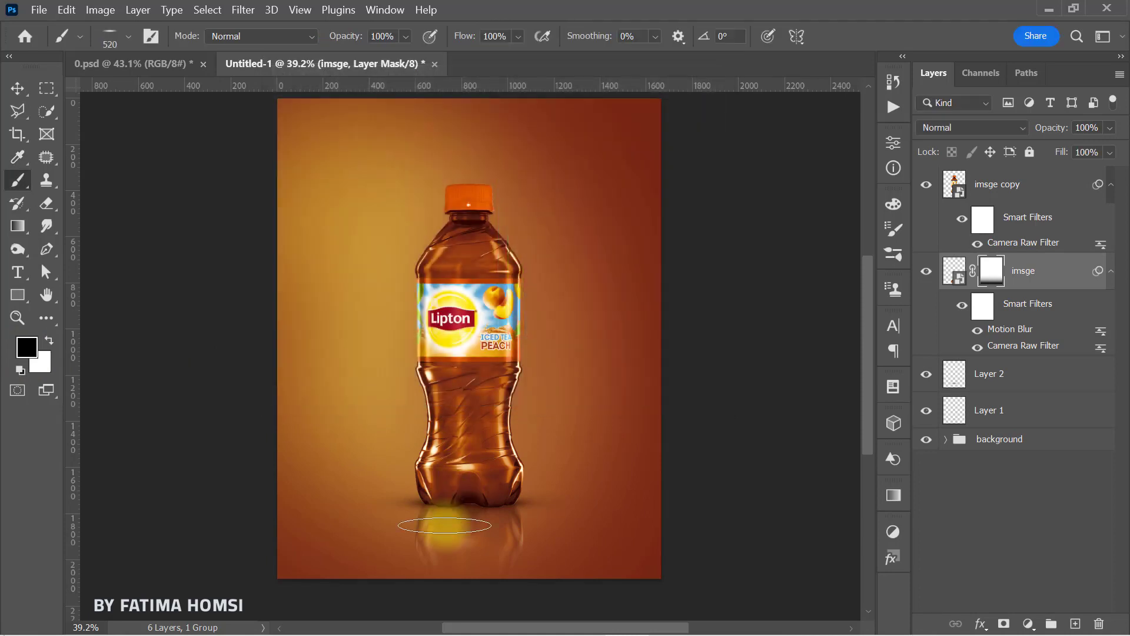
{"action": "right_click", "coordinate": [436, 518]}
{"action": "left_click", "coordinate": [994, 270]}
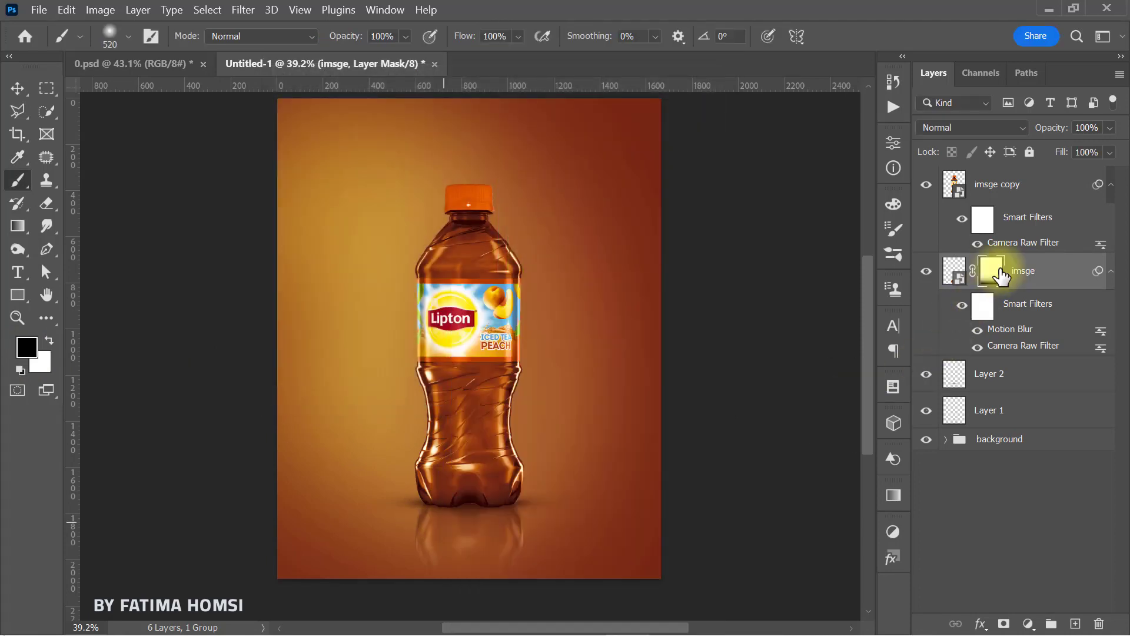
{"action": "mouse_move", "coordinate": [554, 581]}
{"action": "left_mouse_down"}
{"action": "mouse_move", "coordinate": [389, 592]}
{"action": "mouse_move", "coordinate": [480, 599]}
{"action": "mouse_move", "coordinate": [399, 579]}
{"action": "mouse_move", "coordinate": [479, 584]}
{"action": "mouse_move", "coordinate": [561, 565]}
{"action": "mouse_move", "coordinate": [462, 586]}
{"action": "left_mouse_up"}
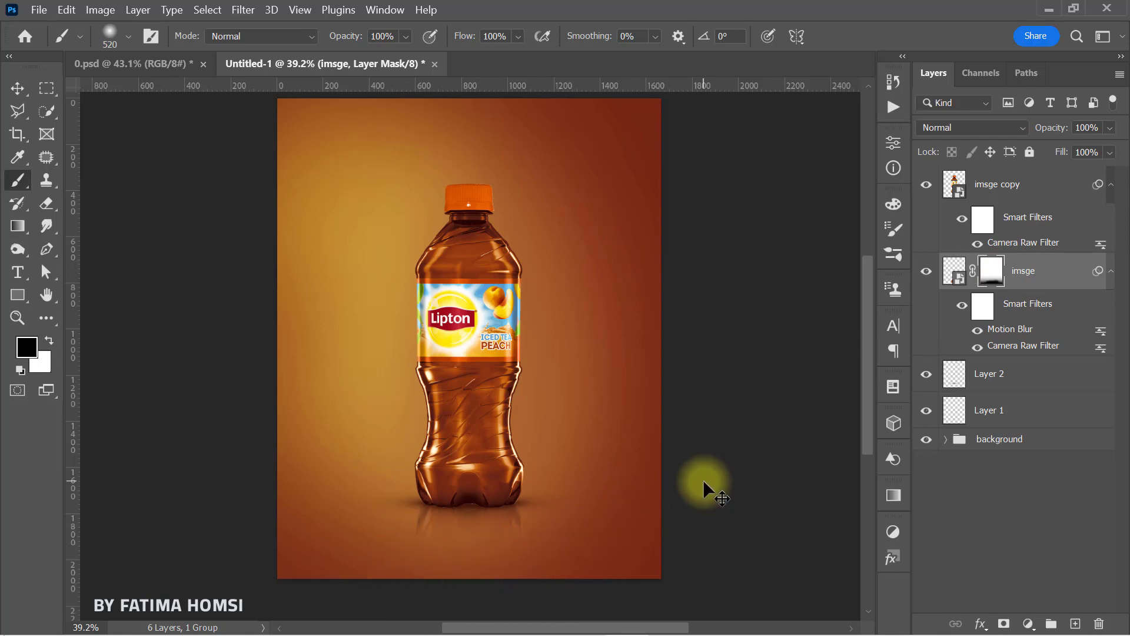
Step: Add a new empty layer above the upright bottle layer and clip it to the bottle
{"action": "scroll", "coordinate": [704, 488], "scroll_direction": "up", "scroll_amount": 1}
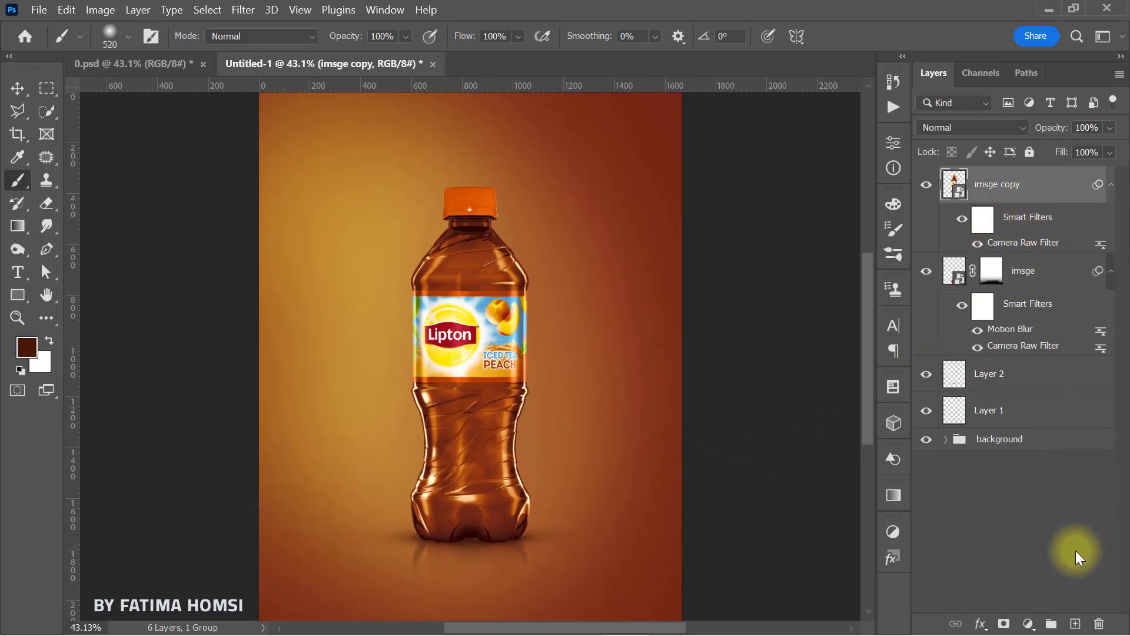
{"action": "left_click", "coordinate": [1075, 623]}
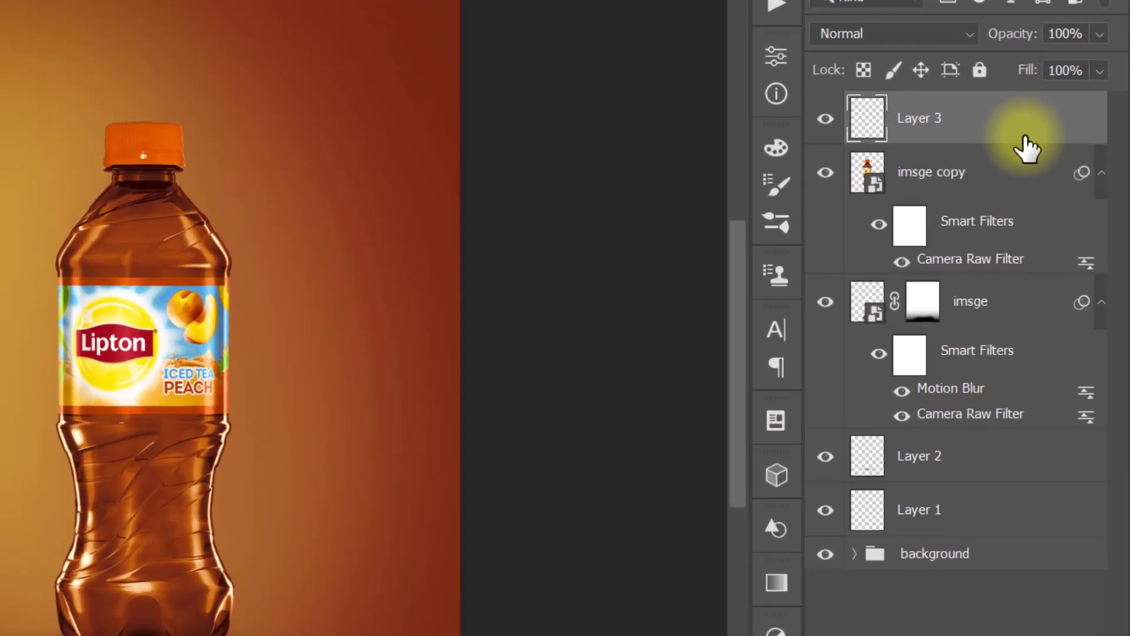
{"action": "right_click", "coordinate": [1041, 184]}
{"action": "left_click", "coordinate": [874, 419]}
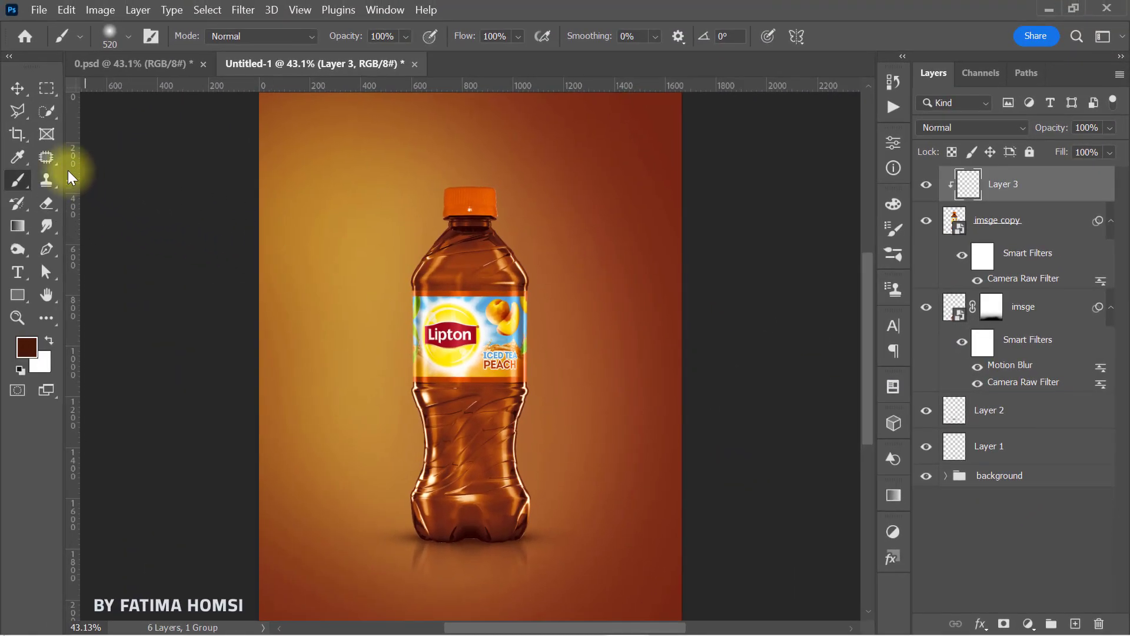
Step: Clone clean orange plastic over the white highlight on the cap using the Clone Stamp with sampling set to Current & Below
{"action": "left_click", "coordinate": [43, 157]}
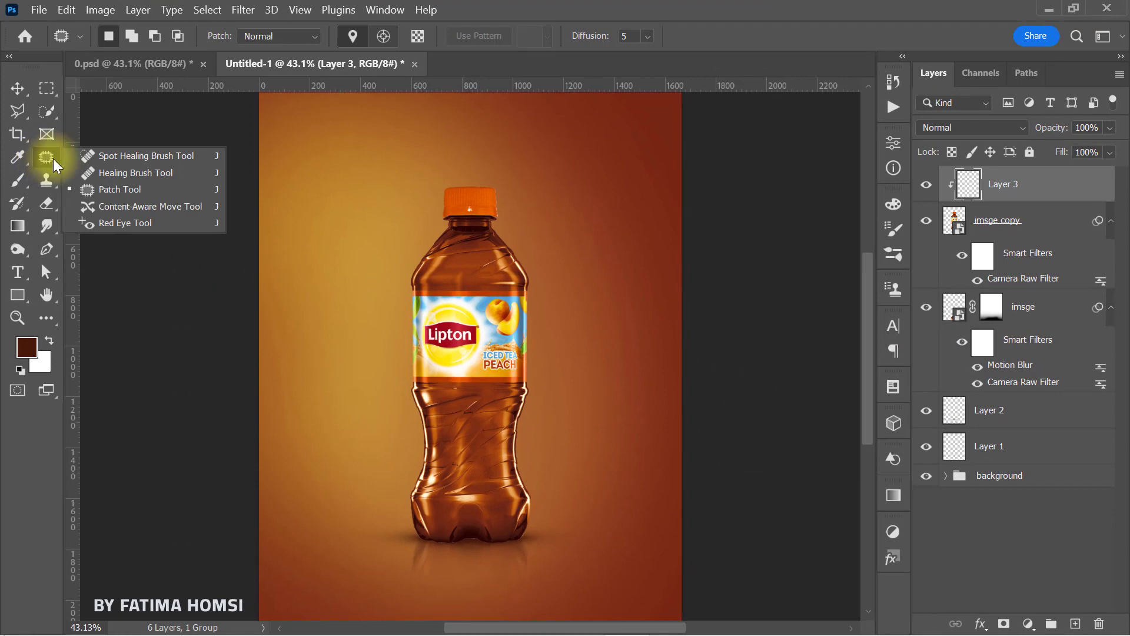
{"action": "left_click", "coordinate": [126, 158]}
{"action": "scroll", "coordinate": [481, 206], "scroll_direction": "up", "scroll_amount": 5}
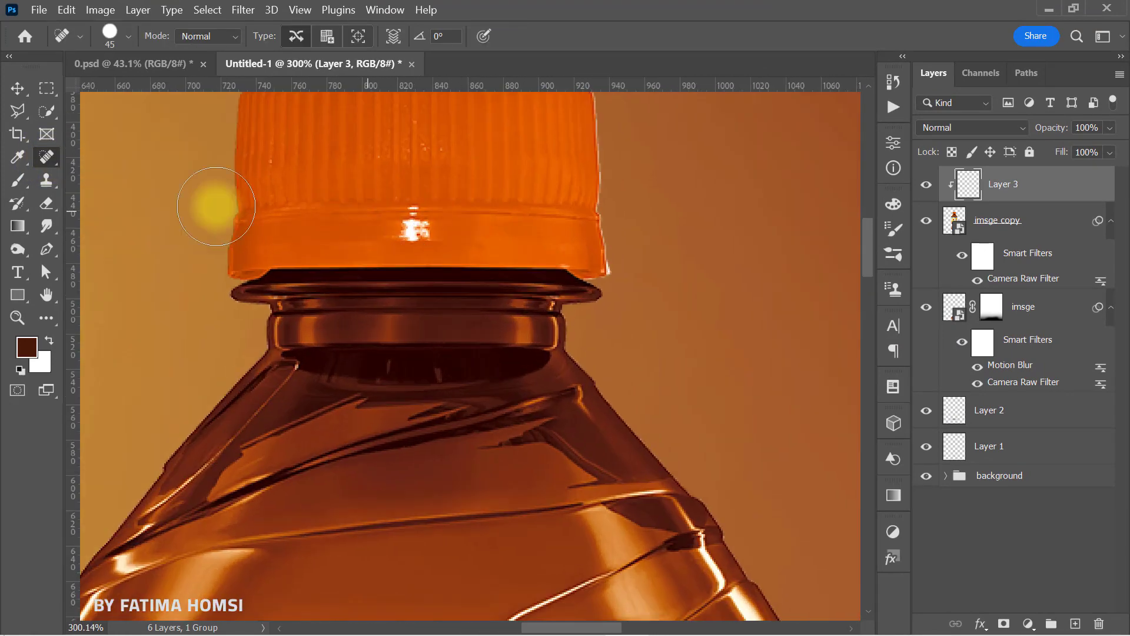
{"action": "left_click", "coordinate": [46, 180]}
{"action": "left_click", "coordinate": [88, 180]}
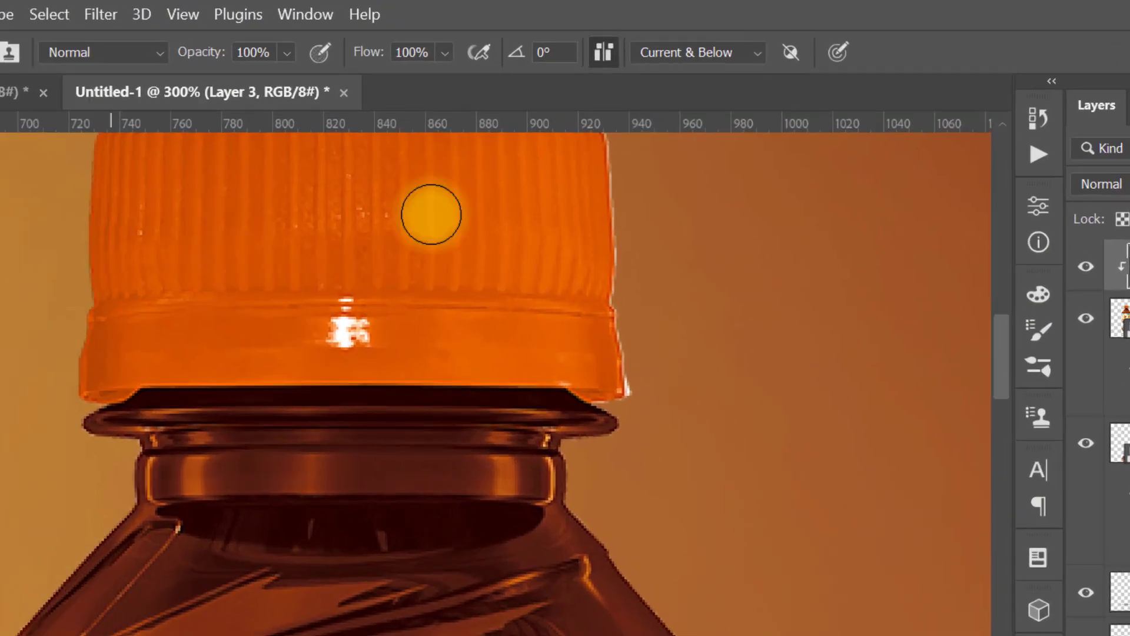
{"action": "left_click", "coordinate": [674, 37]}
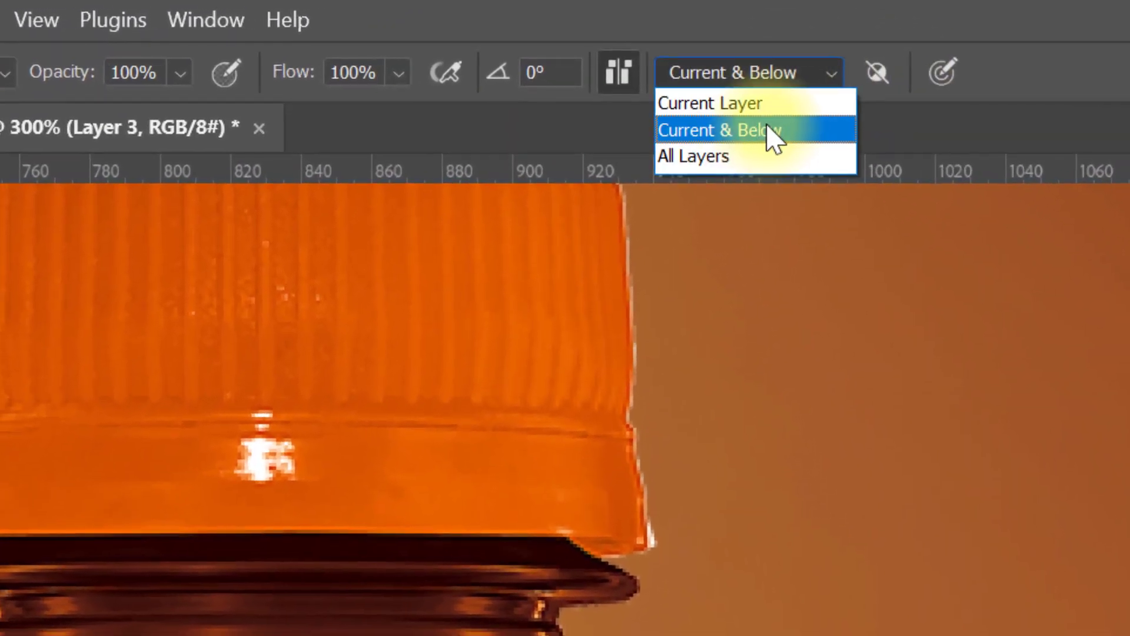
{"action": "left_click", "coordinate": [763, 147]}
{"action": "key", "text": "alt"}
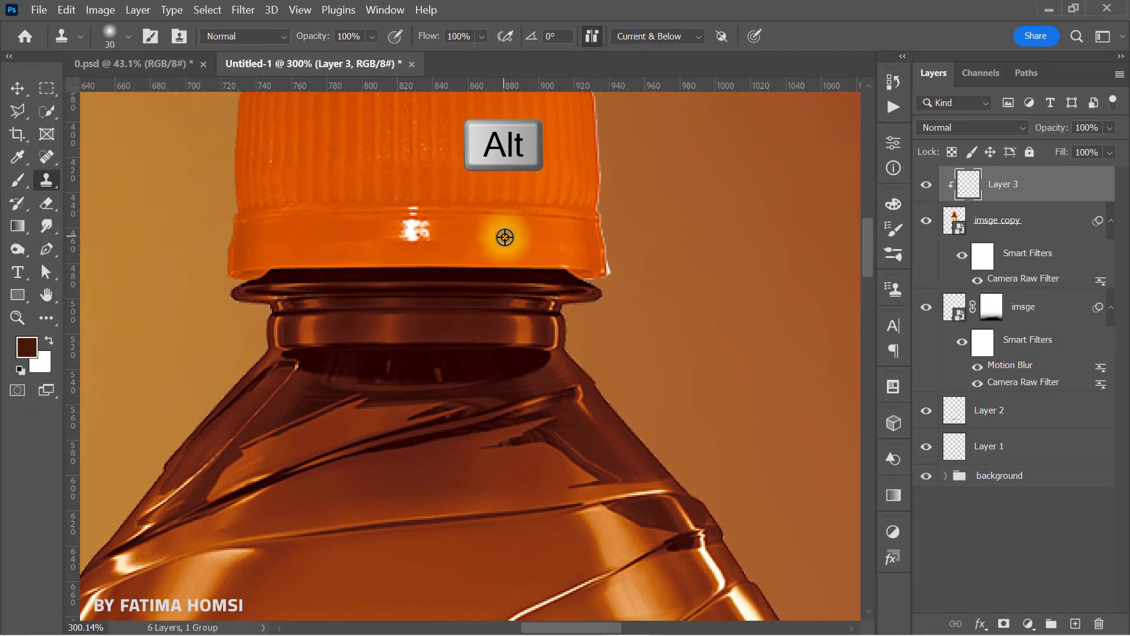
{"action": "left_click", "coordinate": [504, 237], "text": "alt"}
{"action": "left_click", "coordinate": [440, 230]}
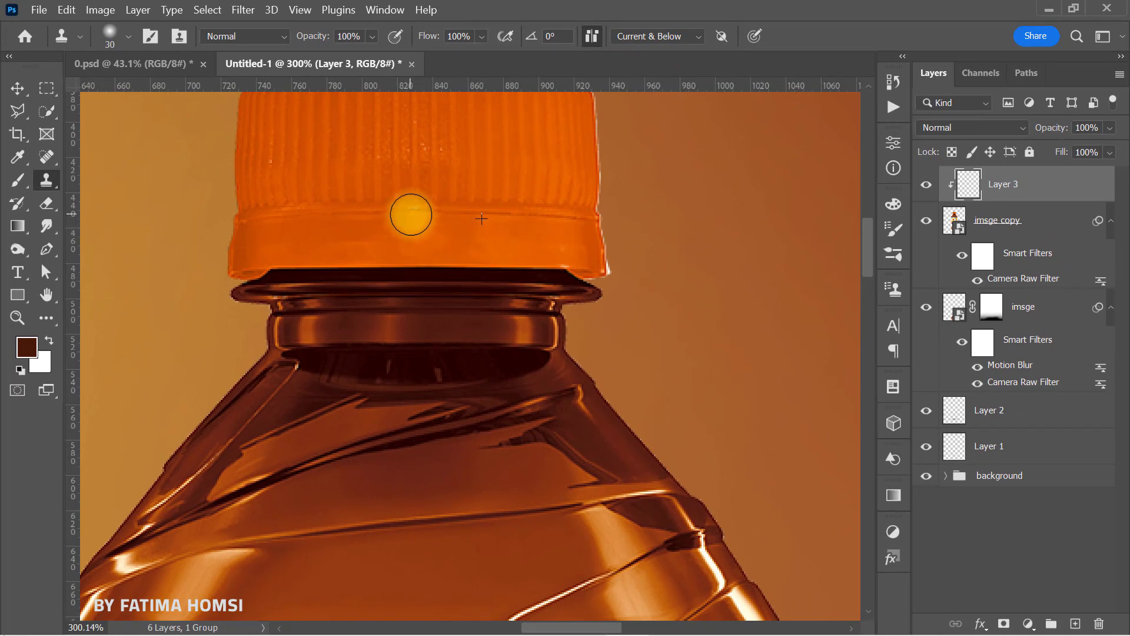
Step: Add a clipped Curves adjustment with Input 133 and Output 107, and mask its darkening off the bottle's left side with black
{"action": "scroll", "coordinate": [462, 265], "scroll_direction": "down", "scroll_amount": 6}
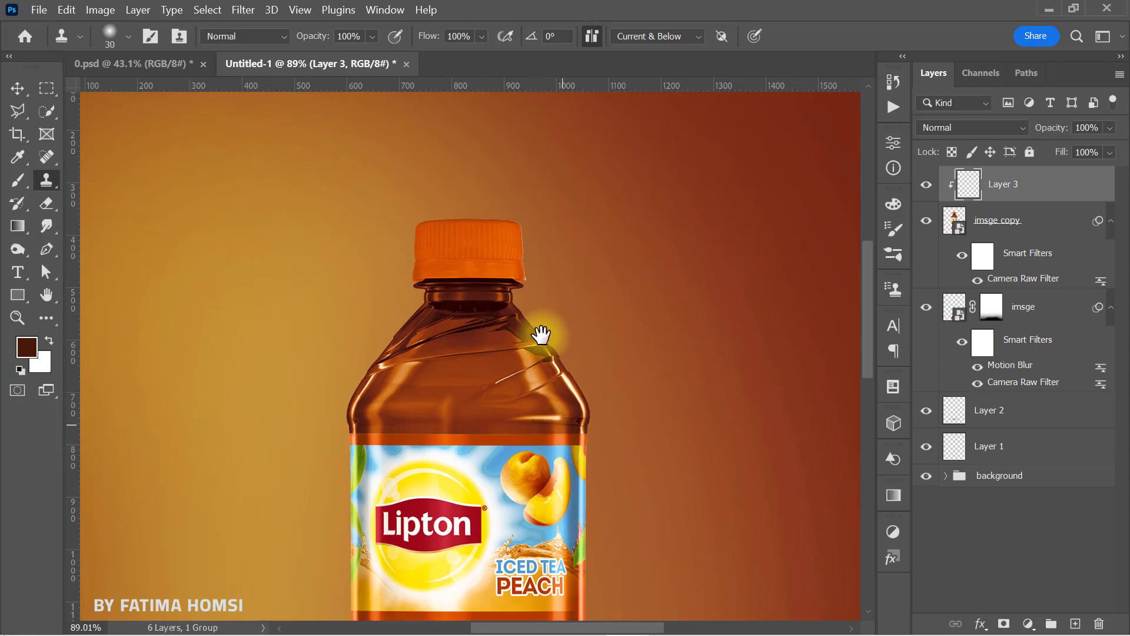
{"action": "left_click_drag", "start_coordinate": [540, 334], "coordinate": [519, 244]}
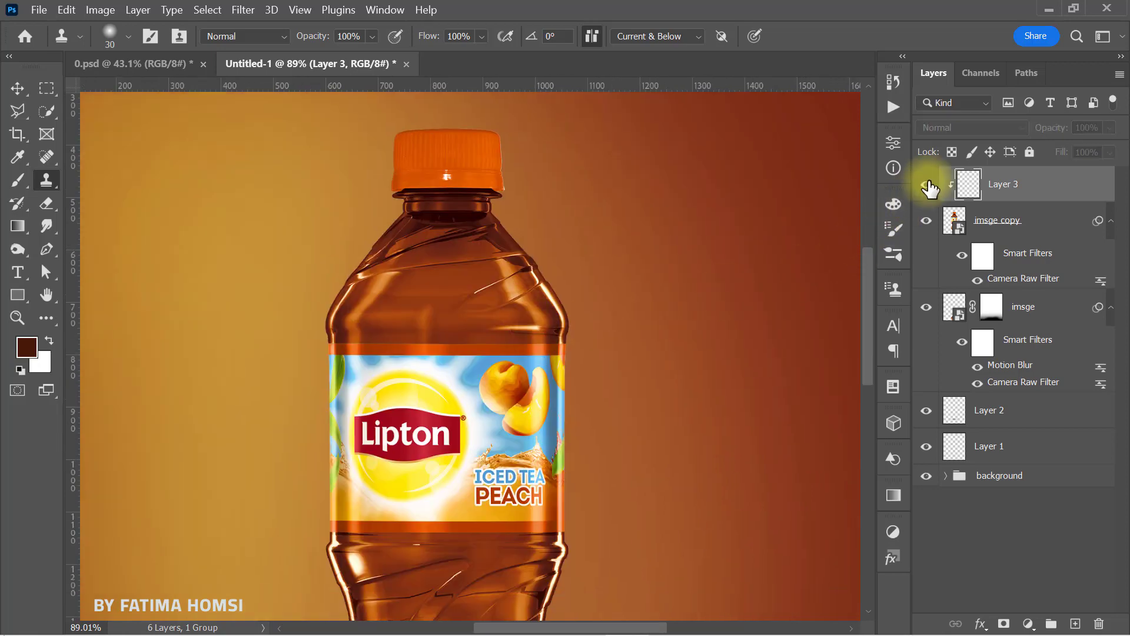
{"action": "scroll", "coordinate": [756, 304], "scroll_direction": "down", "scroll_amount": 2}
{"action": "scroll", "coordinate": [757, 304], "scroll_direction": "down", "scroll_amount": 1}
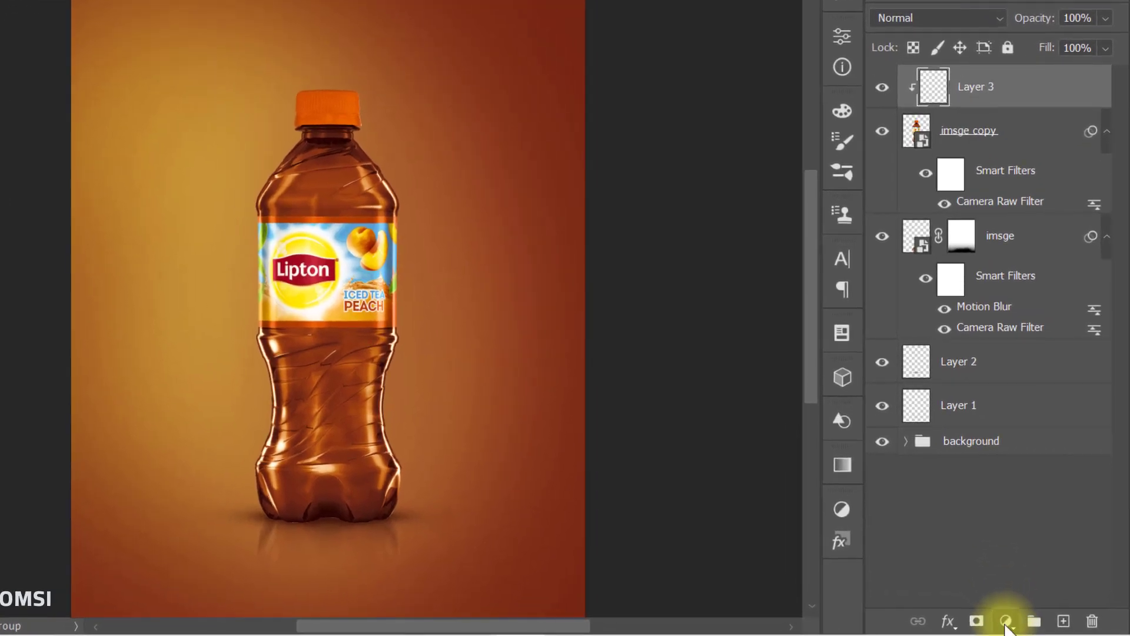
{"action": "left_click", "coordinate": [1006, 621]}
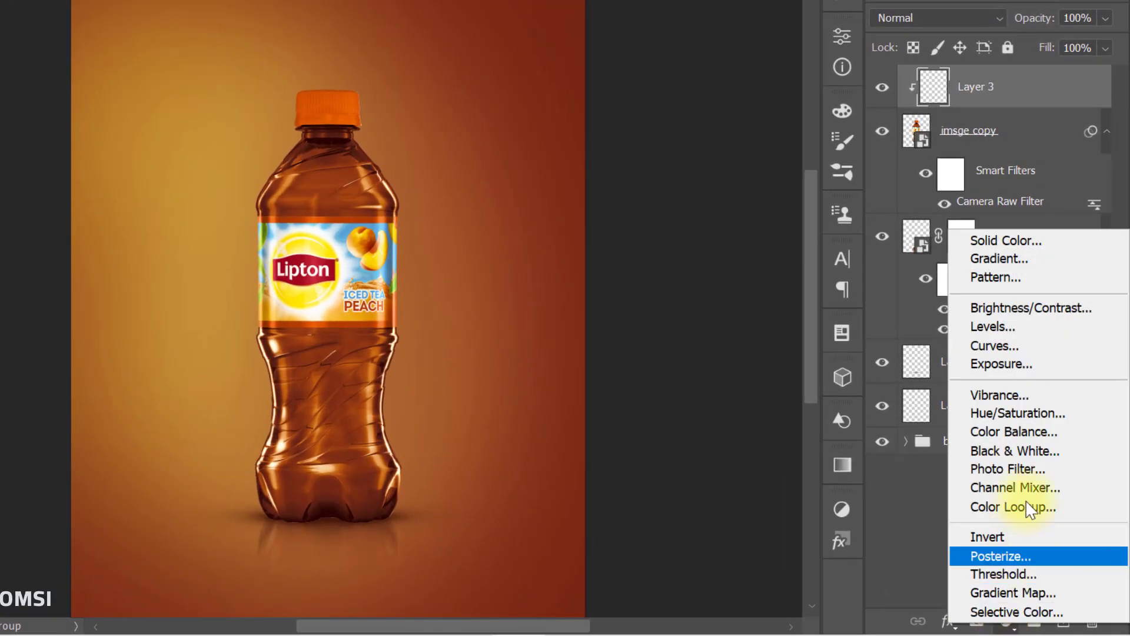
{"action": "left_click", "coordinate": [1041, 348]}
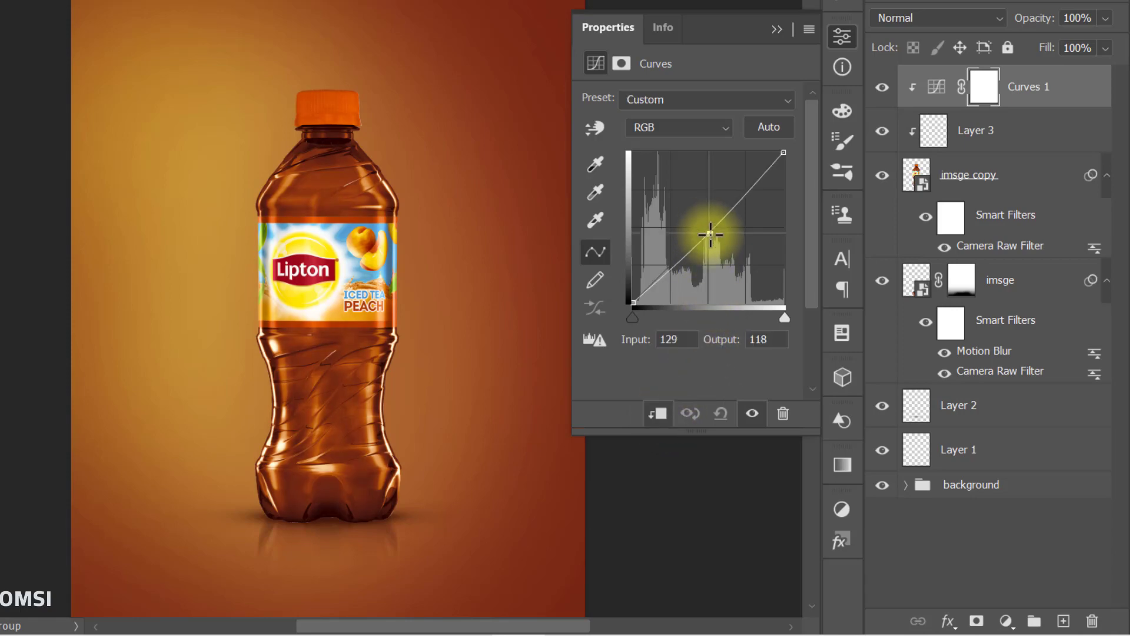
{"action": "left_click_drag", "start_coordinate": [710, 235], "coordinate": [712, 239]}
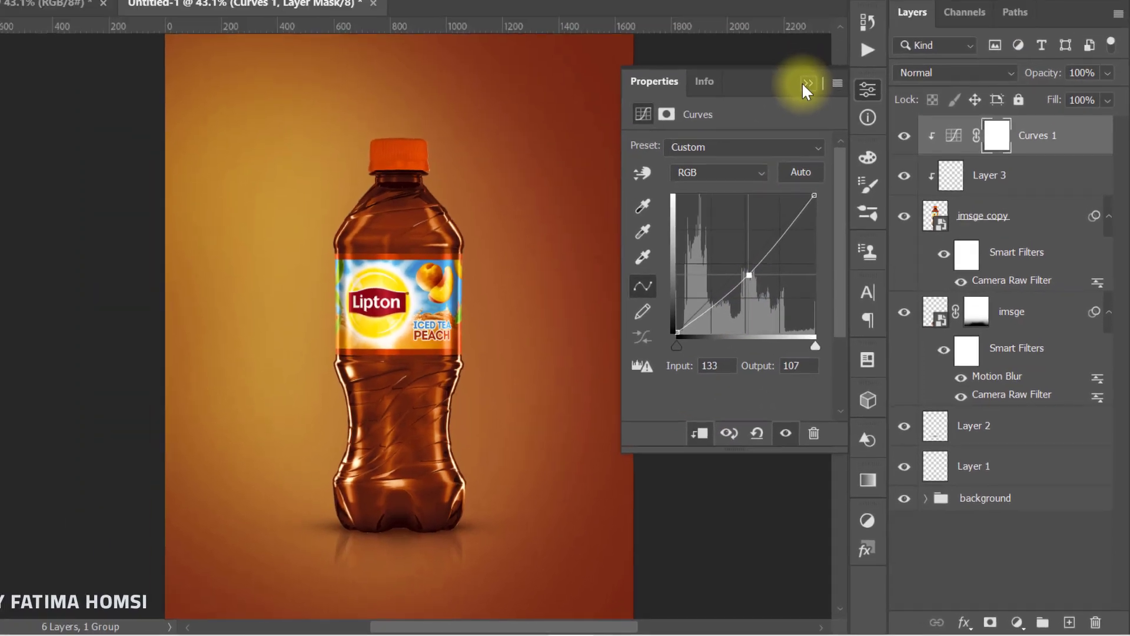
{"action": "left_click", "coordinate": [777, 29]}
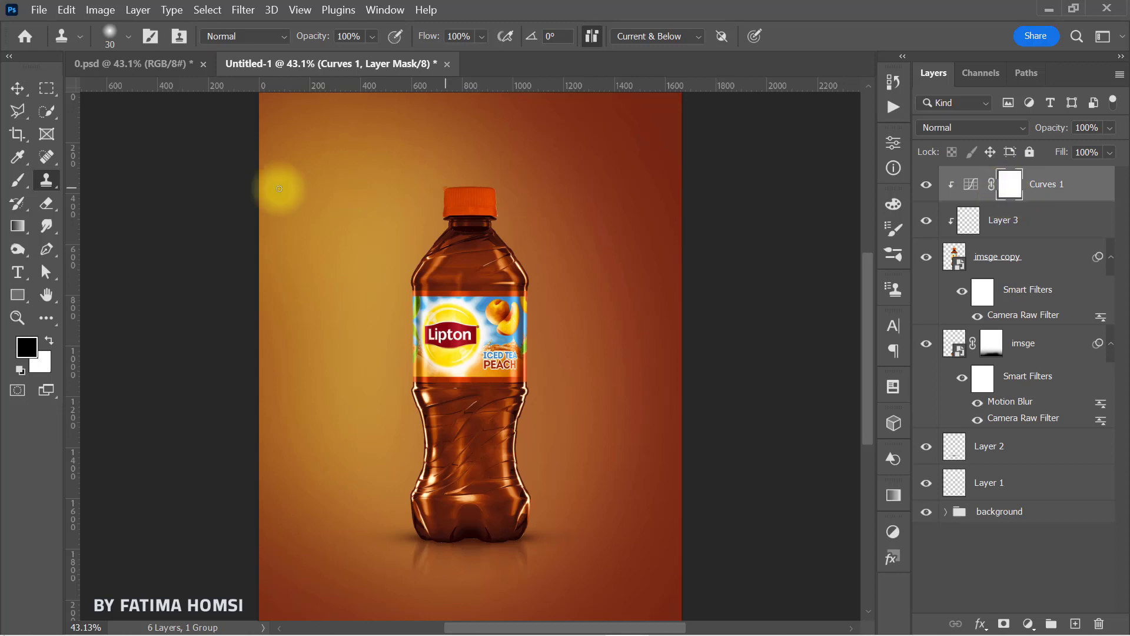
{"action": "left_click", "coordinate": [18, 184]}
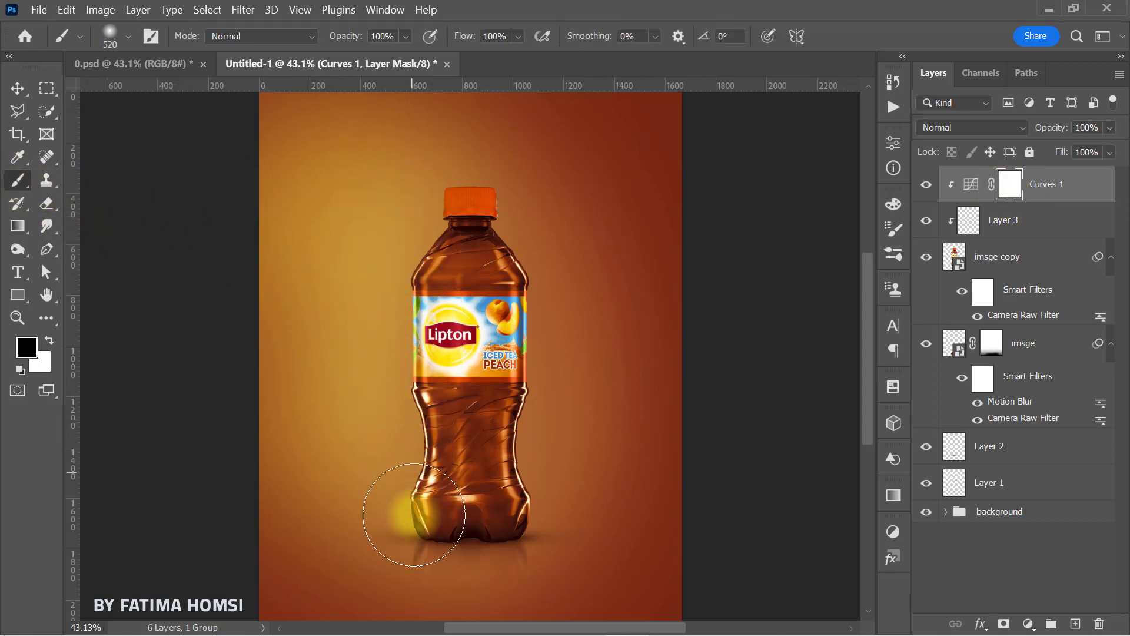
{"action": "mouse_move", "coordinate": [422, 196]}
{"action": "left_mouse_down"}
{"action": "mouse_move", "coordinate": [410, 220]}
{"action": "mouse_move", "coordinate": [436, 211]}
{"action": "left_mouse_up"}
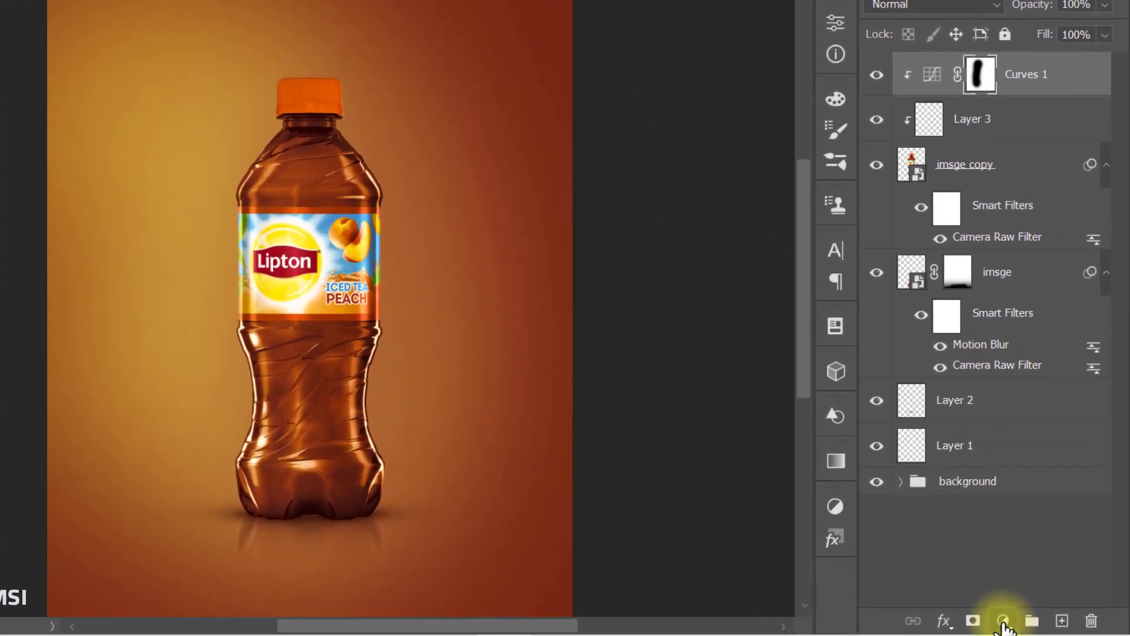
Step: Add a second clipped Curves adjustment with Input 94 and Output 129, and mask its brightening off the bottle's right side with black
{"action": "left_click", "coordinate": [1027, 623]}
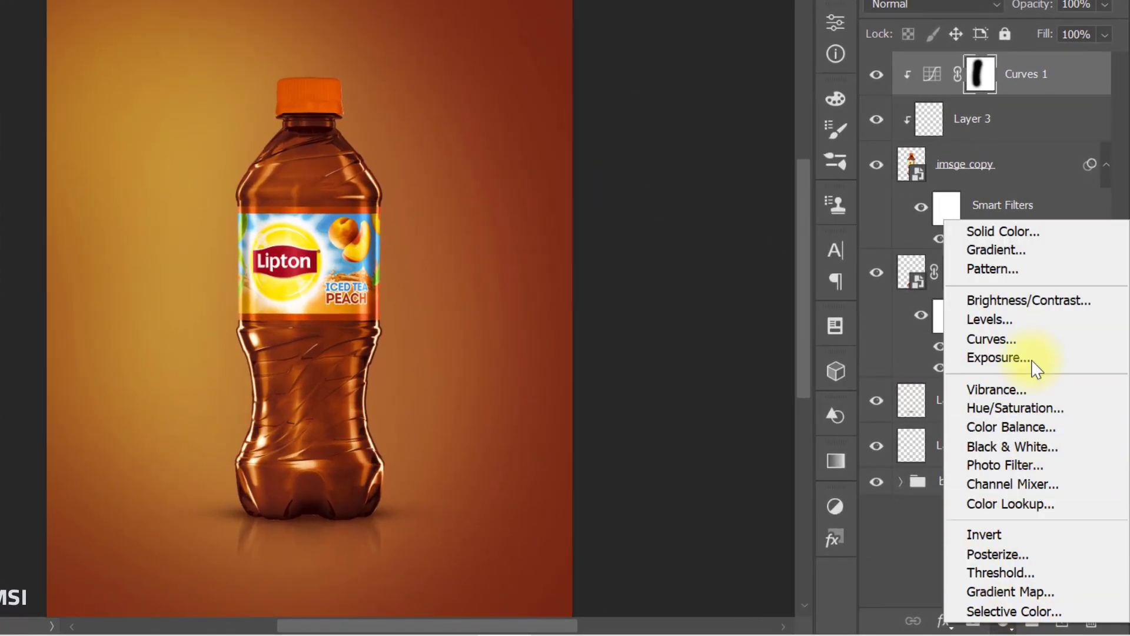
{"action": "left_click", "coordinate": [1031, 340]}
{"action": "left_click", "coordinate": [646, 408]}
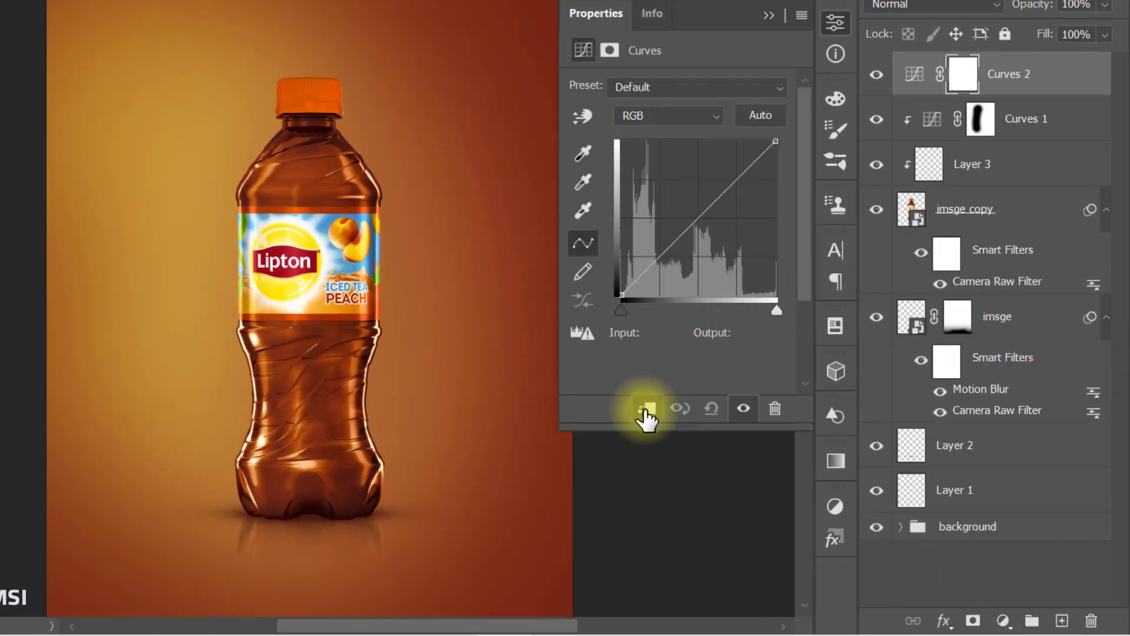
{"action": "left_click_drag", "start_coordinate": [688, 227], "coordinate": [679, 216]}
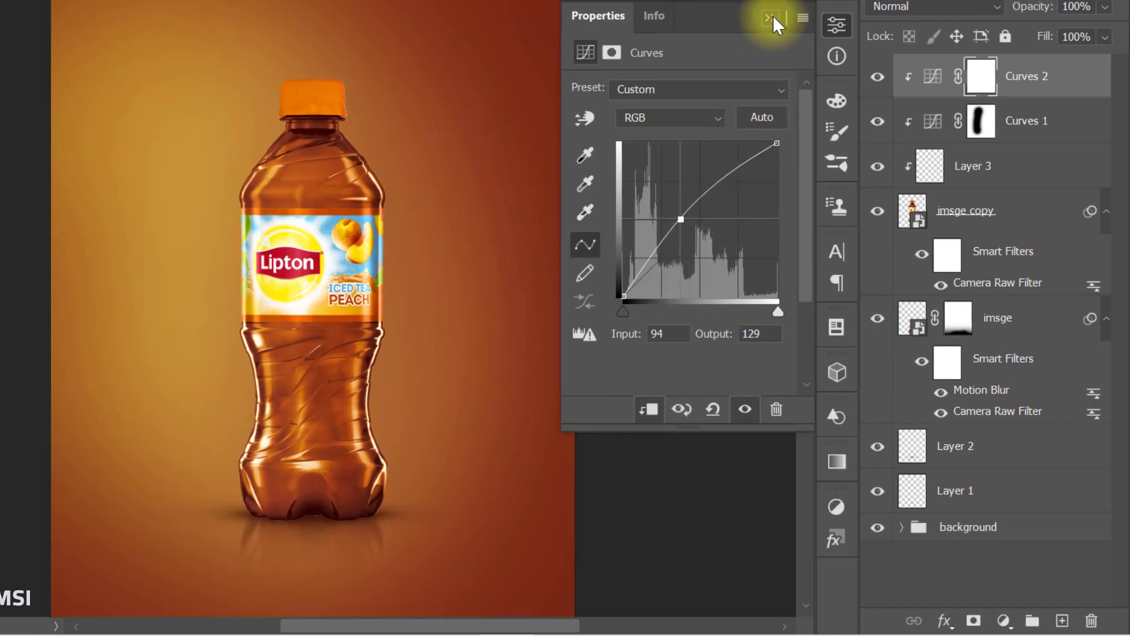
{"action": "left_click", "coordinate": [768, 15]}
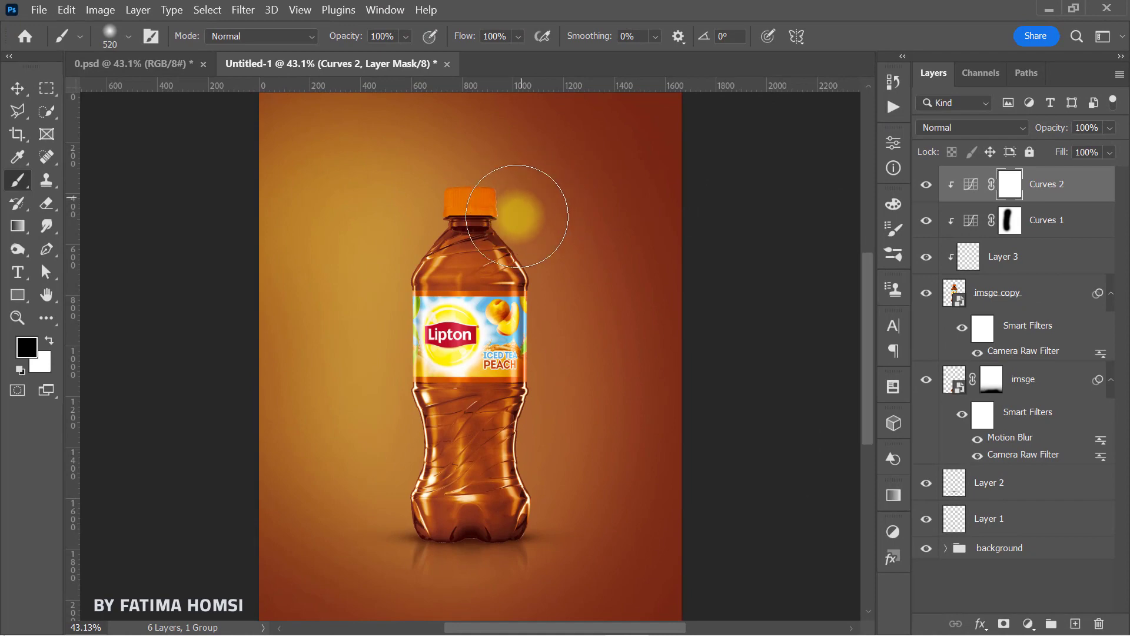
{"action": "left_click_drag", "start_coordinate": [518, 495], "coordinate": [527, 543]}
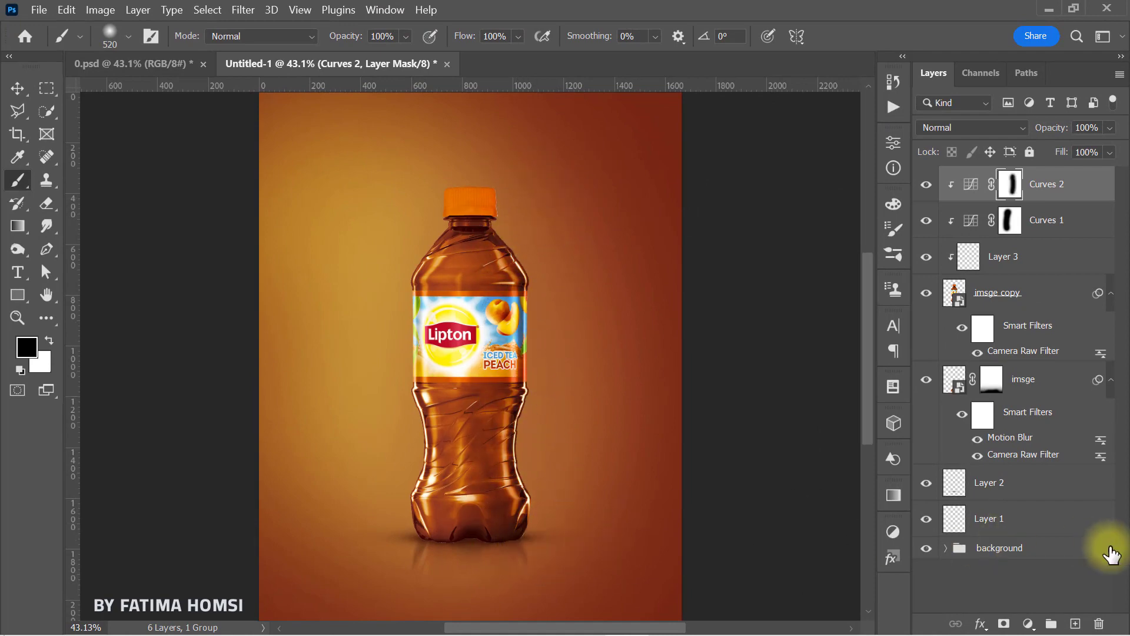
Step: Add a new empty layer above the two Curves adjustments and clip it to the bottle
{"action": "left_click", "coordinate": [1075, 624]}
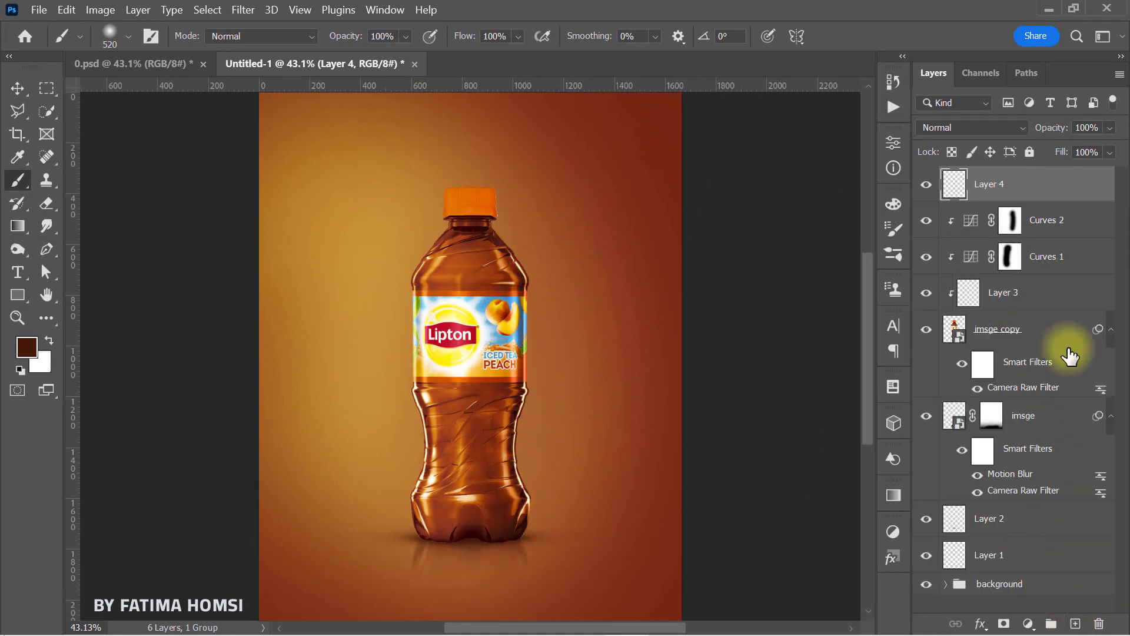
{"action": "right_click", "coordinate": [1067, 188]}
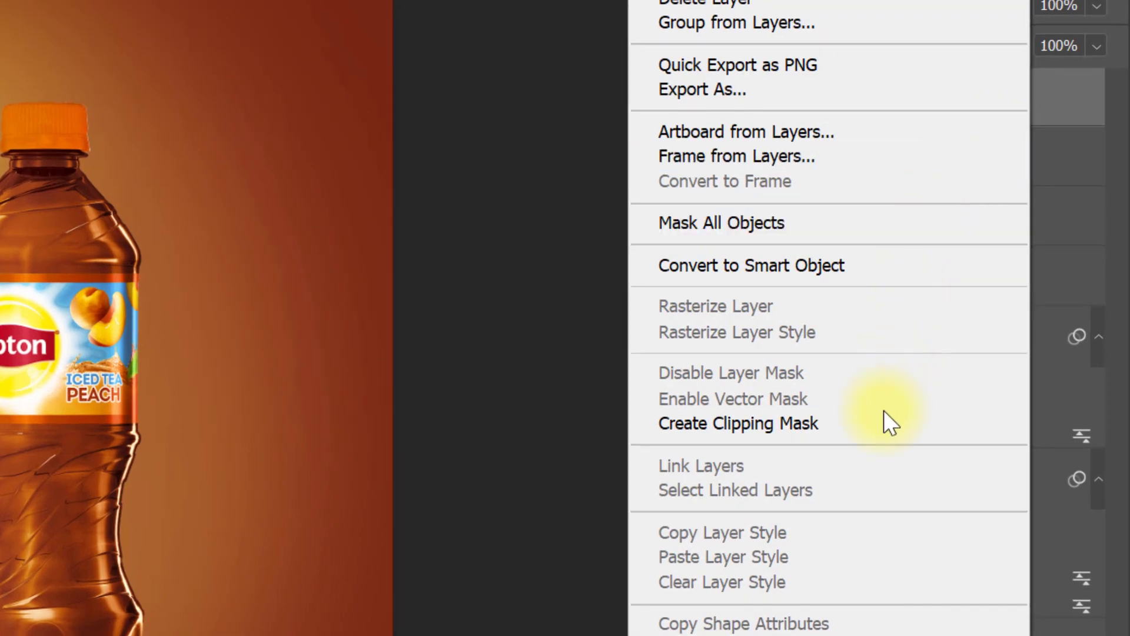
{"action": "left_click", "coordinate": [886, 419]}
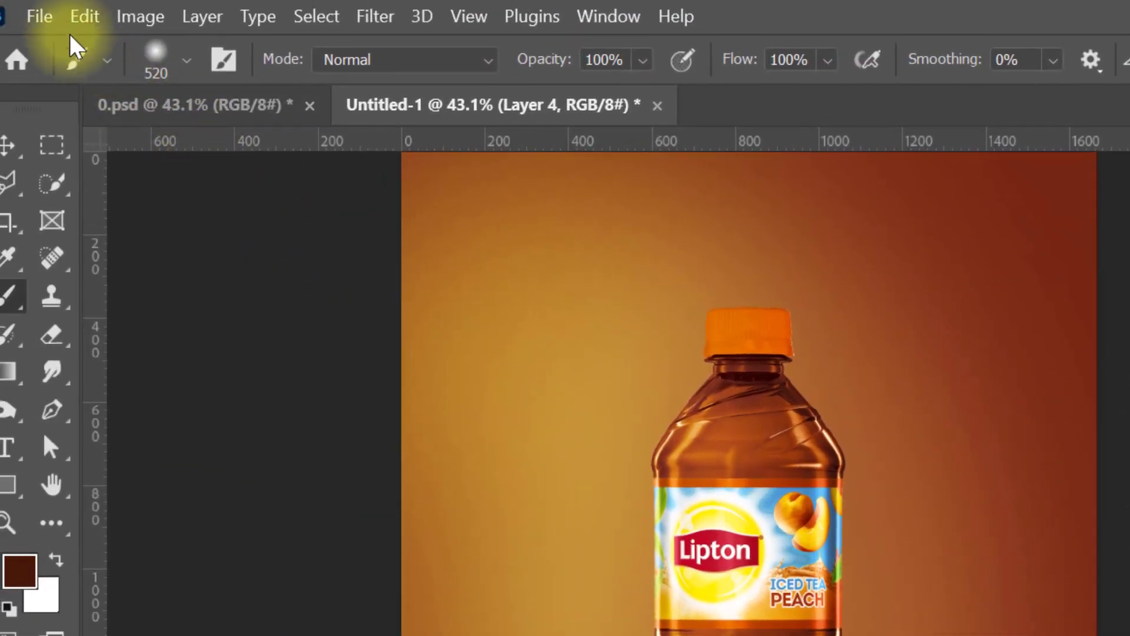
Step: Fill the new clipped layer with 50% Gray and set its blend mode to Overlay
{"action": "left_click", "coordinate": [84, 16]}
{"action": "left_click", "coordinate": [254, 462]}
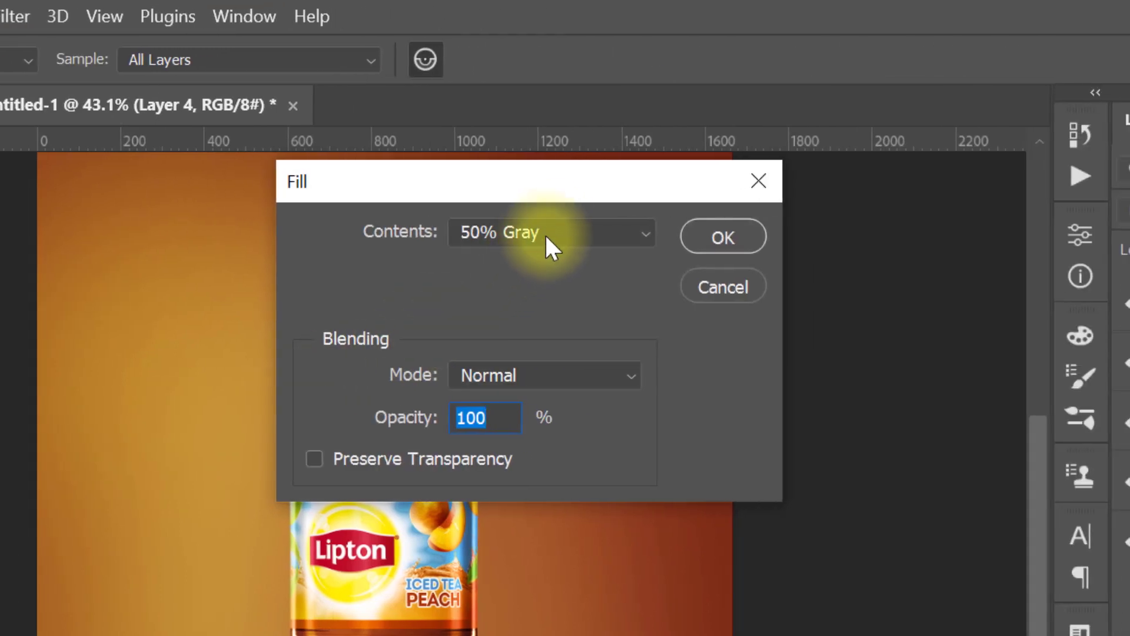
{"action": "left_click", "coordinate": [545, 233]}
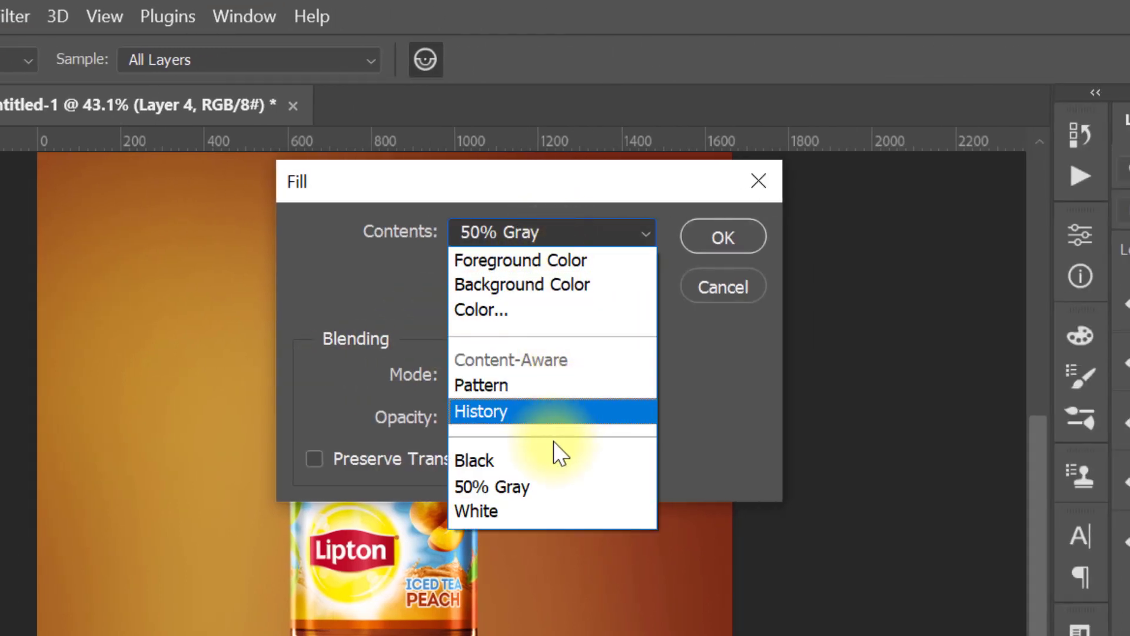
{"action": "left_click", "coordinate": [549, 478]}
{"action": "left_click", "coordinate": [713, 235]}
{"action": "key", "text": "b"}
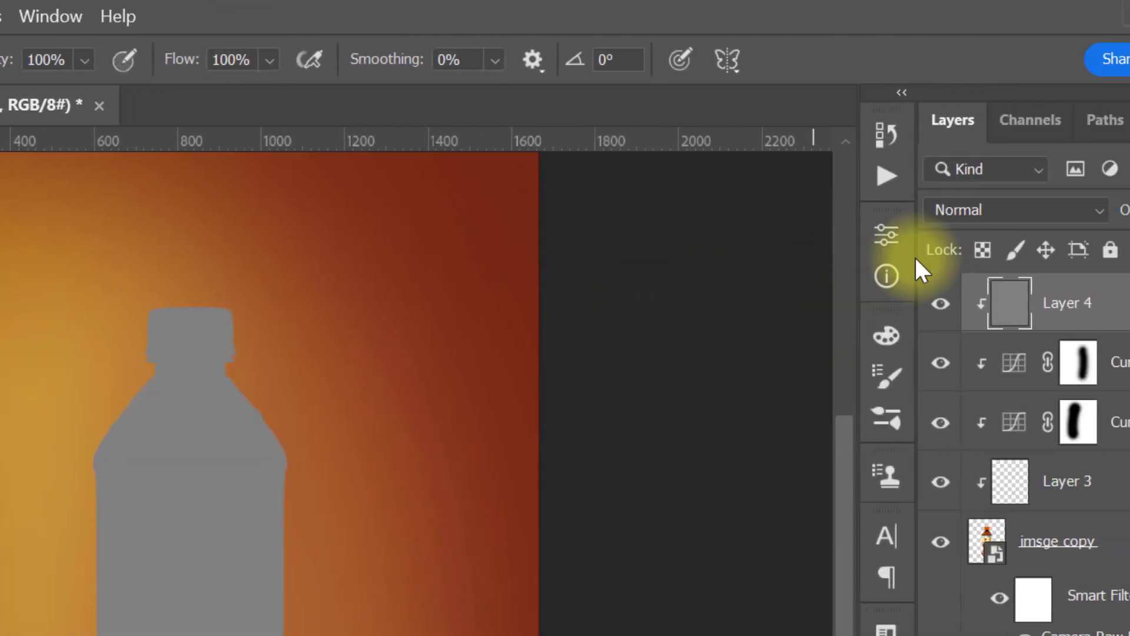
{"action": "left_click", "coordinate": [1019, 207]}
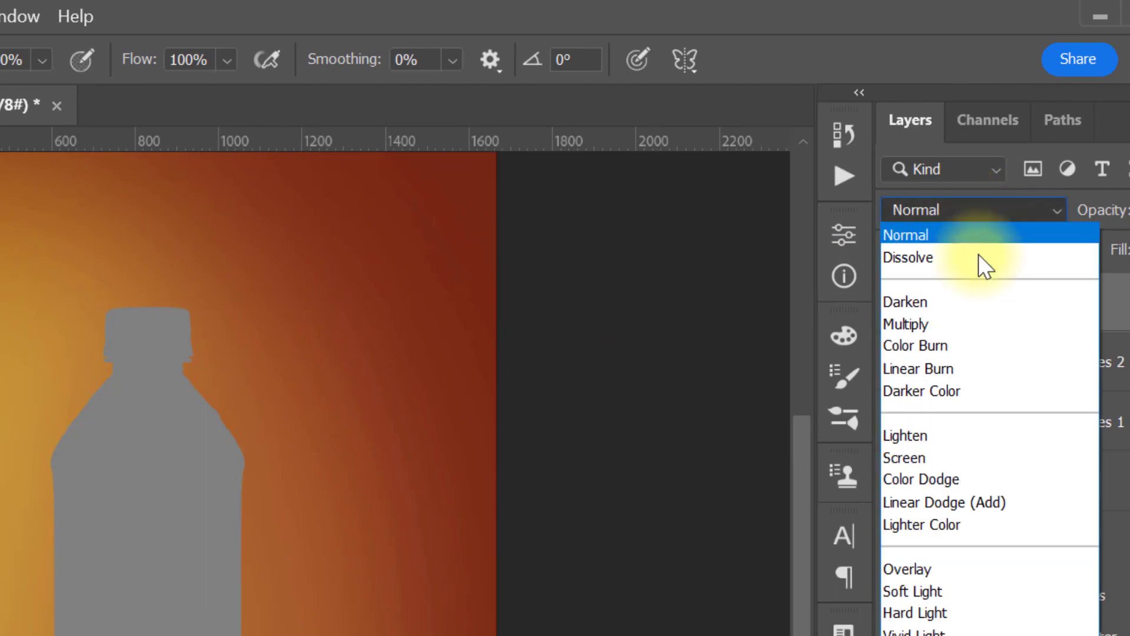
{"action": "left_click", "coordinate": [989, 568]}
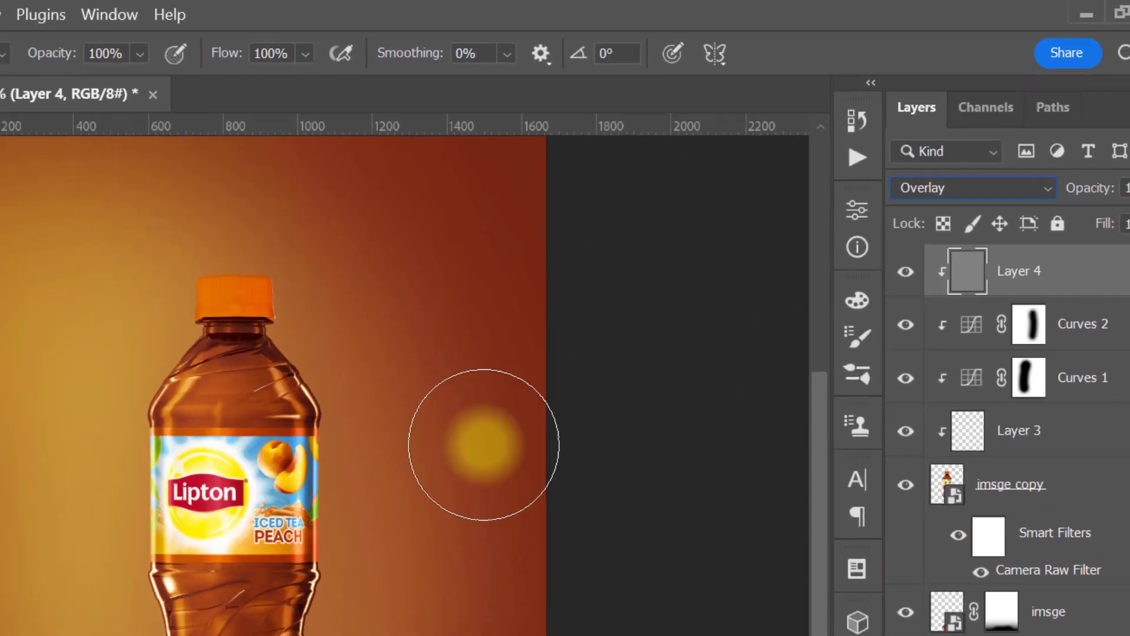
Step: Dodge highlights and burn shadows on the bottle through the gray Overlay layer, with Midtones range and 50% exposure, and compare before and after
{"action": "right_click", "coordinate": [19, 249]}
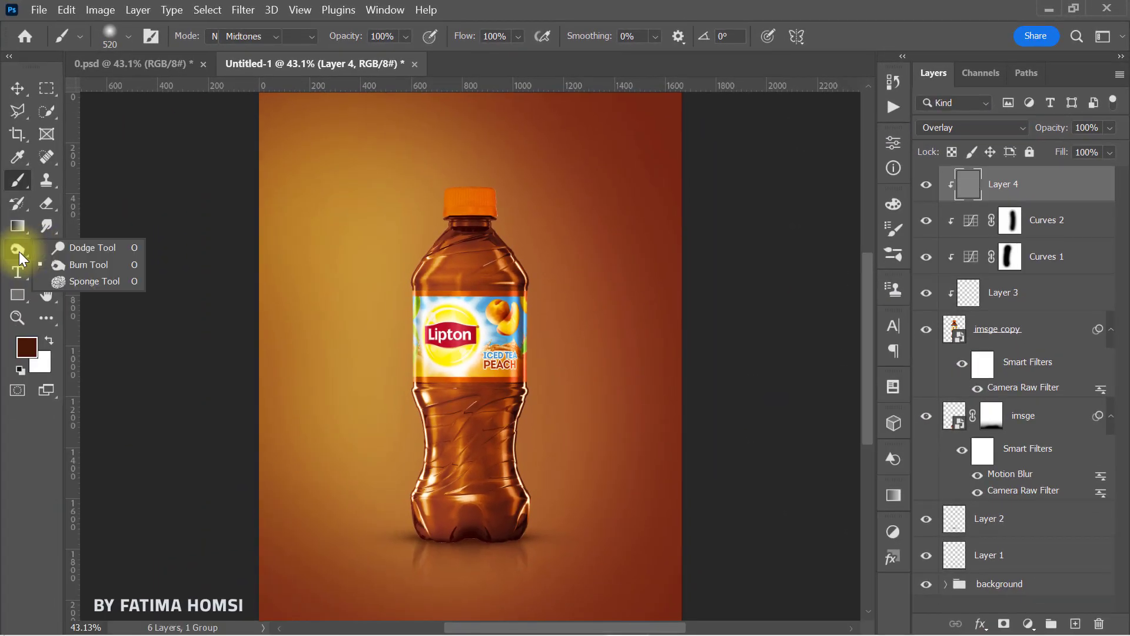
{"action": "left_click", "coordinate": [61, 252]}
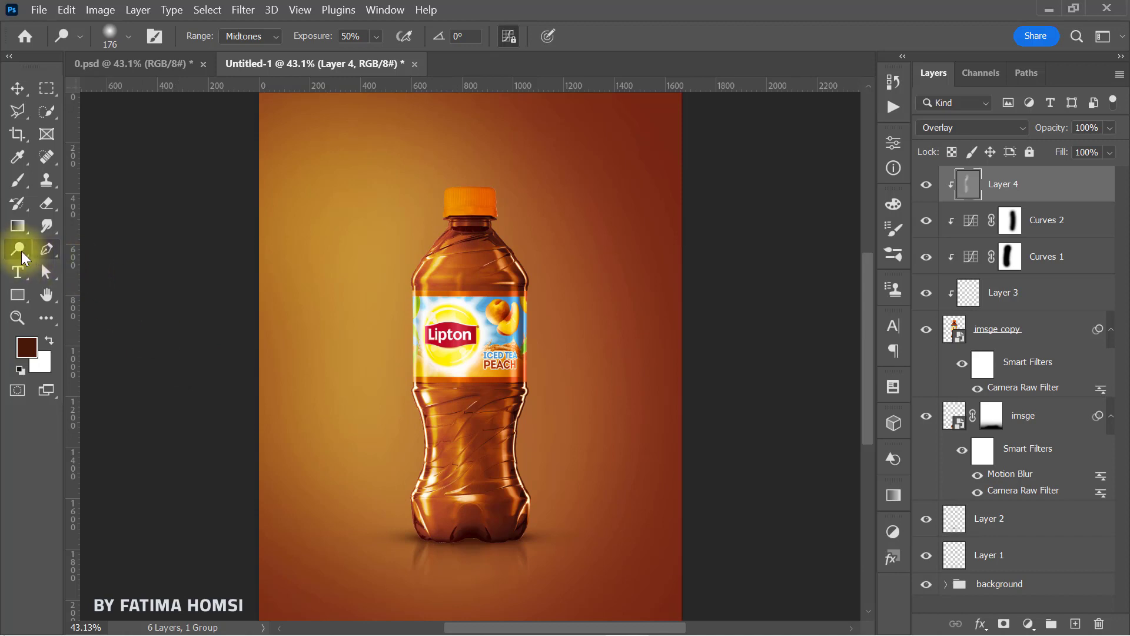
{"action": "right_click", "coordinate": [17, 253]}
{"action": "left_click", "coordinate": [68, 262]}
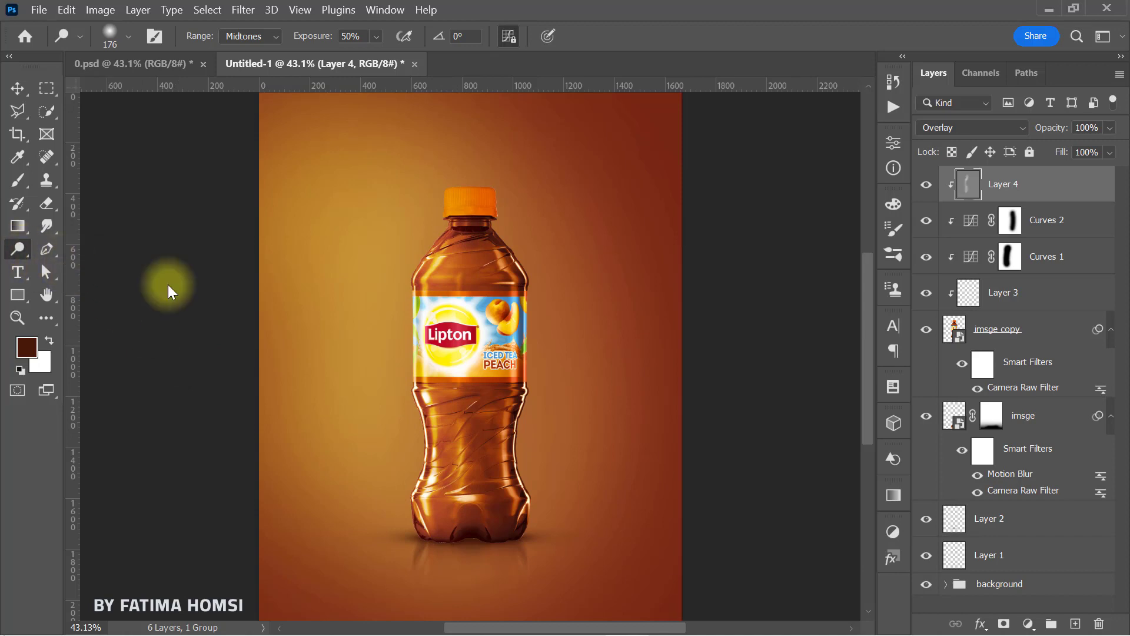
{"action": "left_click_drag", "start_coordinate": [487, 165], "coordinate": [531, 174]}
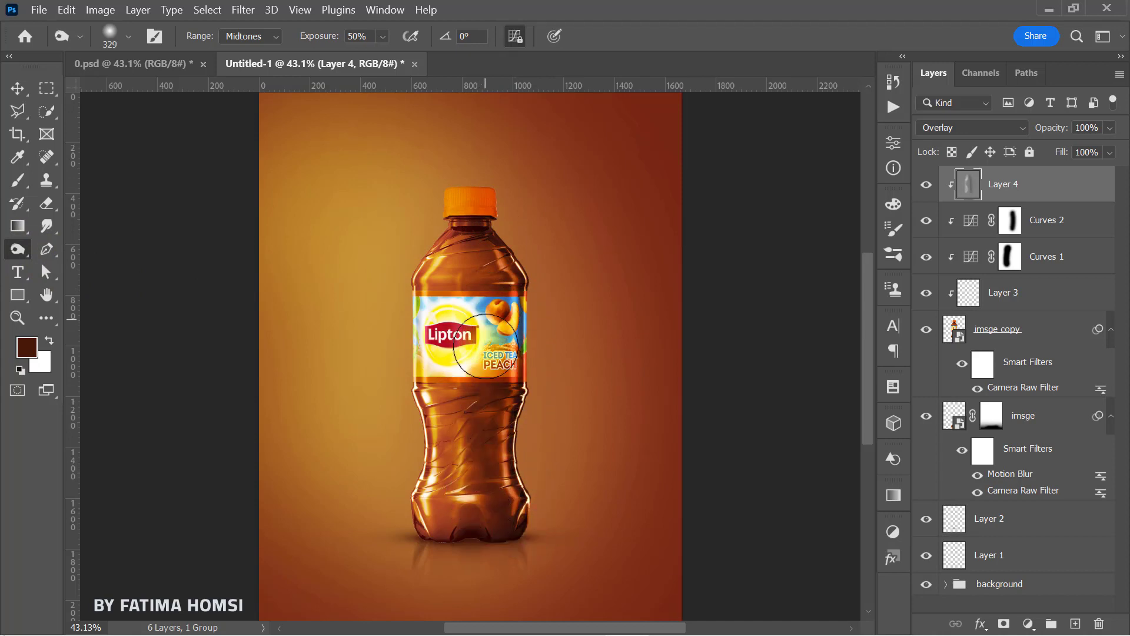
{"action": "left_click", "coordinate": [929, 185]}
{"action": "left_click", "coordinate": [928, 185]}
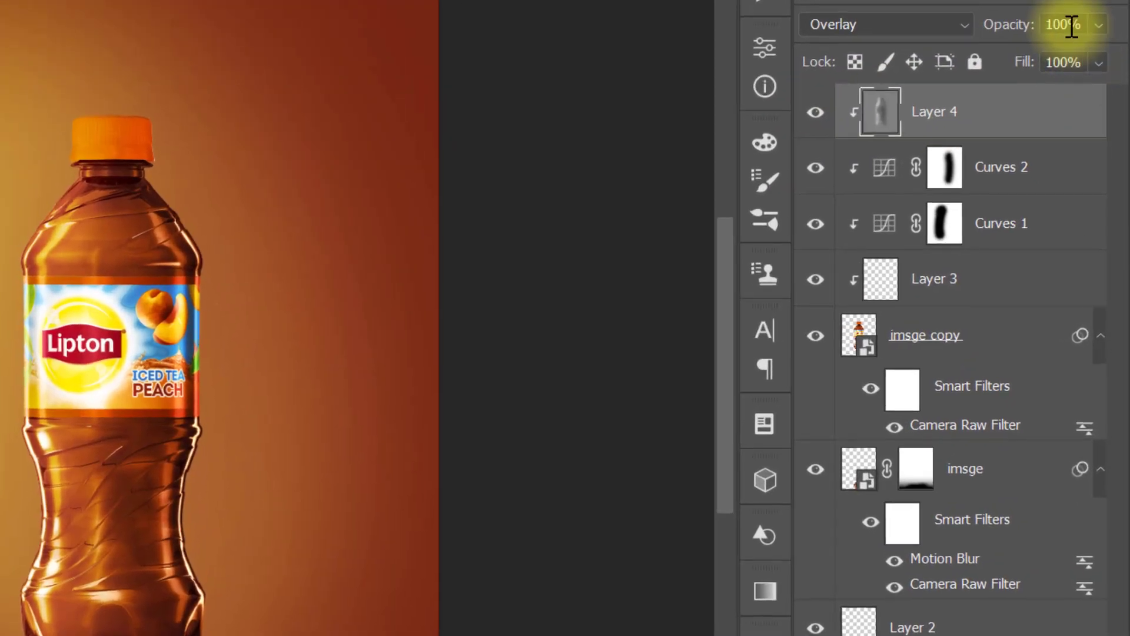
Step: Lower the opacity of the dodge-and-burn layer to 60%
{"action": "left_click", "coordinate": [1090, 128]}
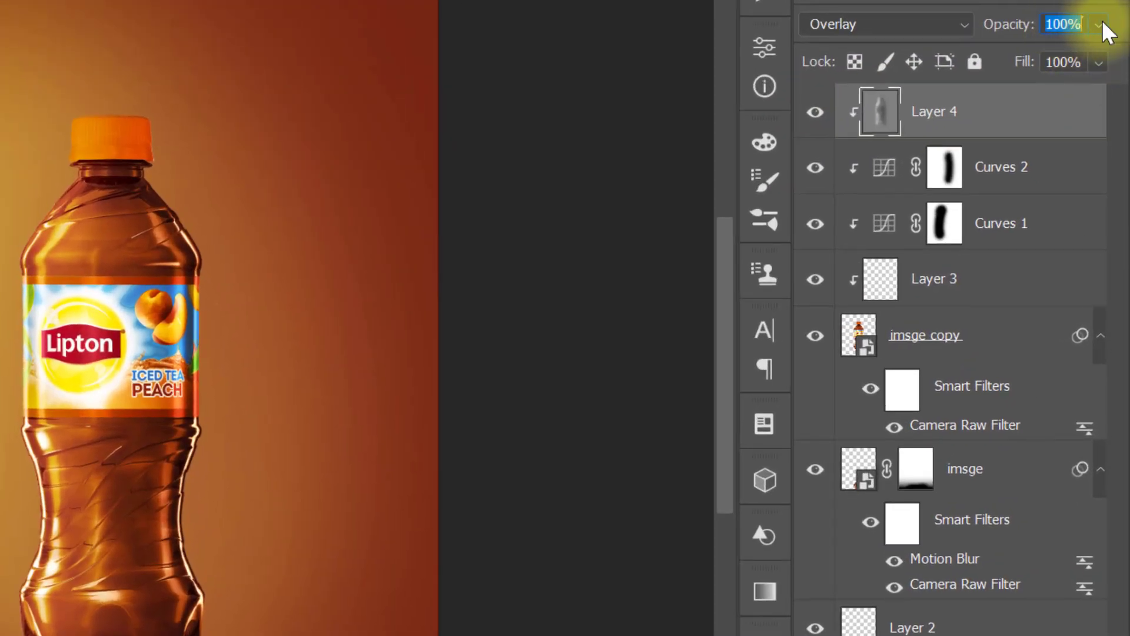
{"action": "type", "text": "60"}
{"action": "key", "text": "Return"}
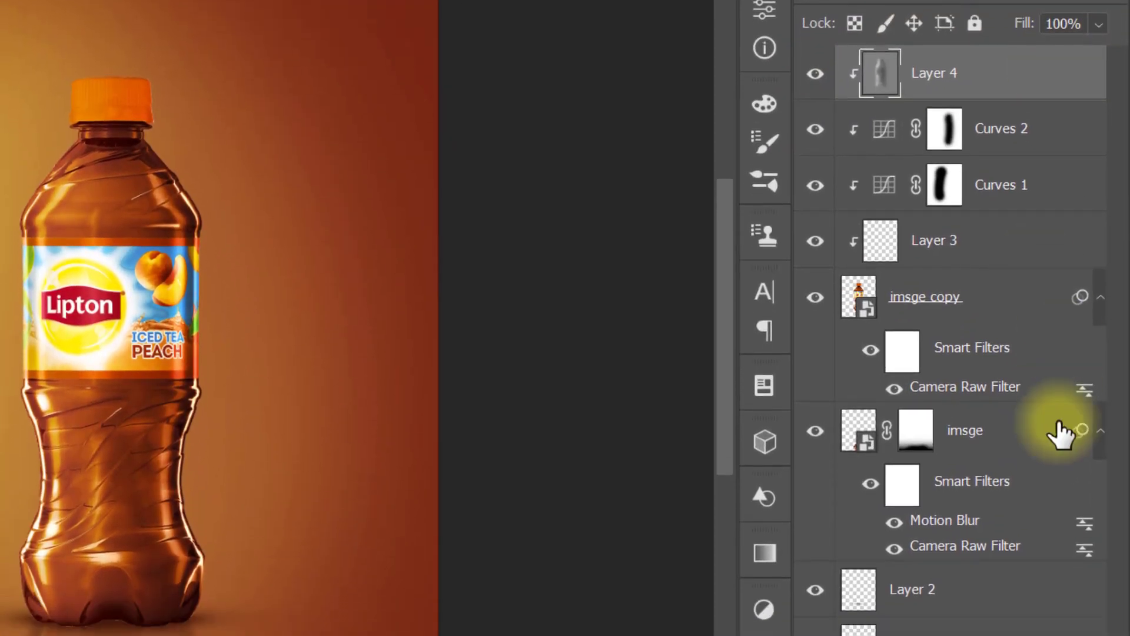
Step: Add another layer clipped to the bottle and paint its left side with a reddish brown sampled from the background, using a soft 520 px brush
{"action": "left_click", "coordinate": [1044, 628]}
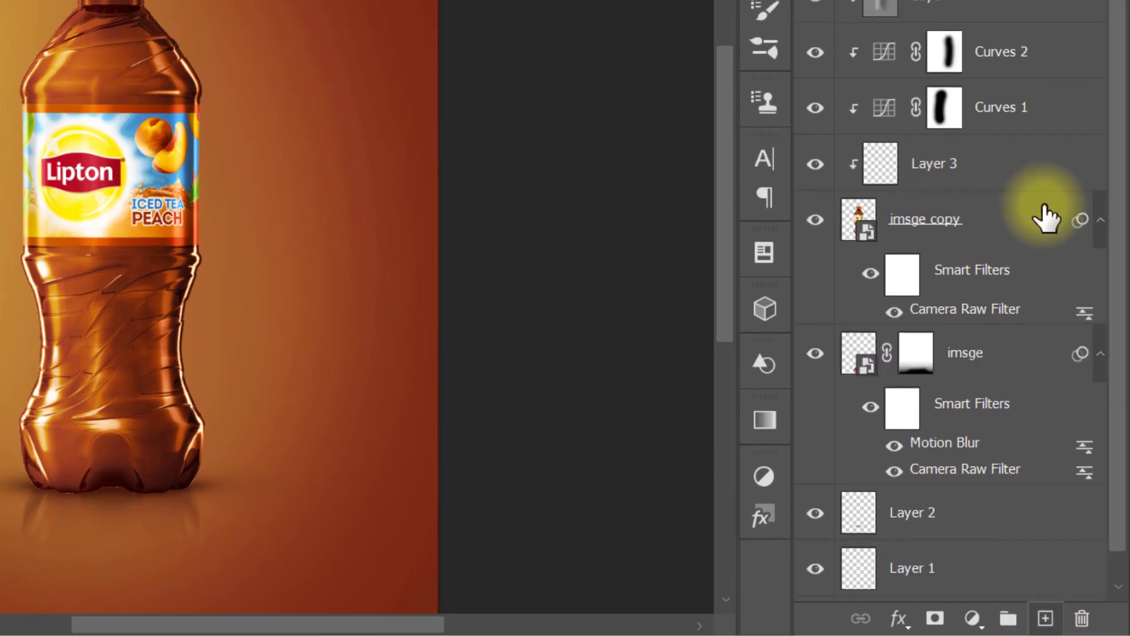
{"action": "right_click", "coordinate": [1019, 59]}
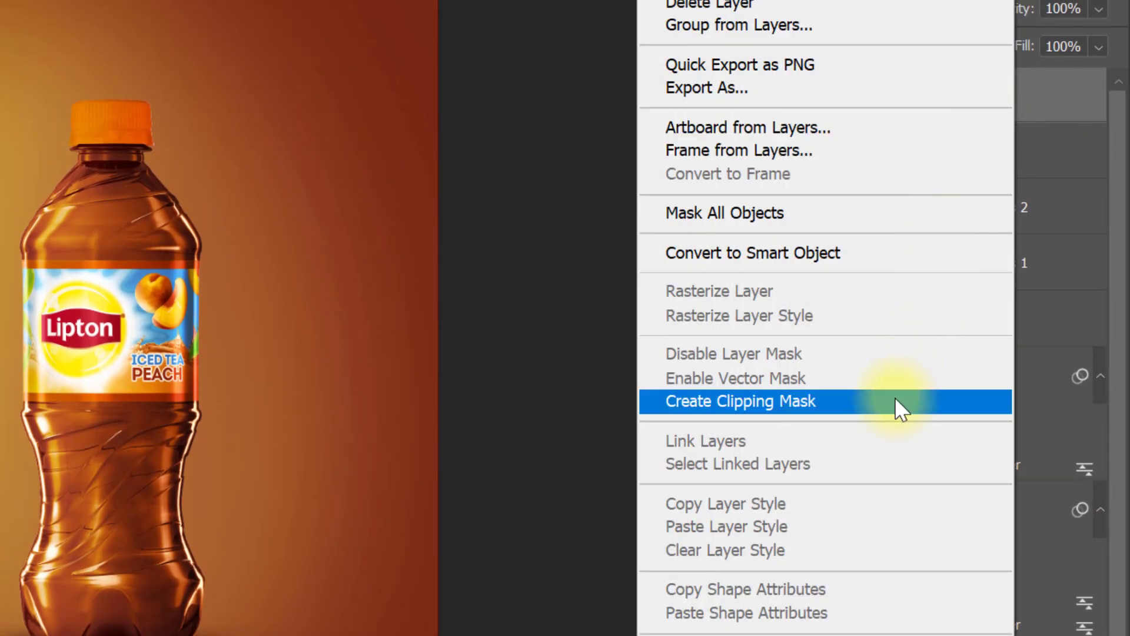
{"action": "left_click", "coordinate": [895, 351]}
{"action": "left_click", "coordinate": [18, 180]}
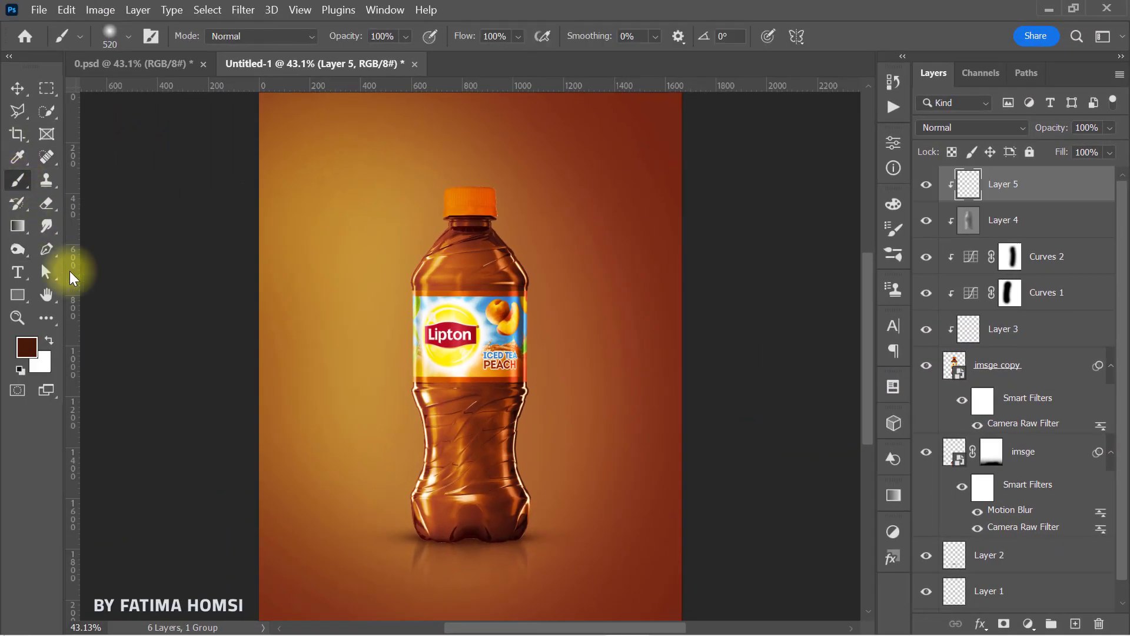
{"action": "left_click", "coordinate": [27, 348]}
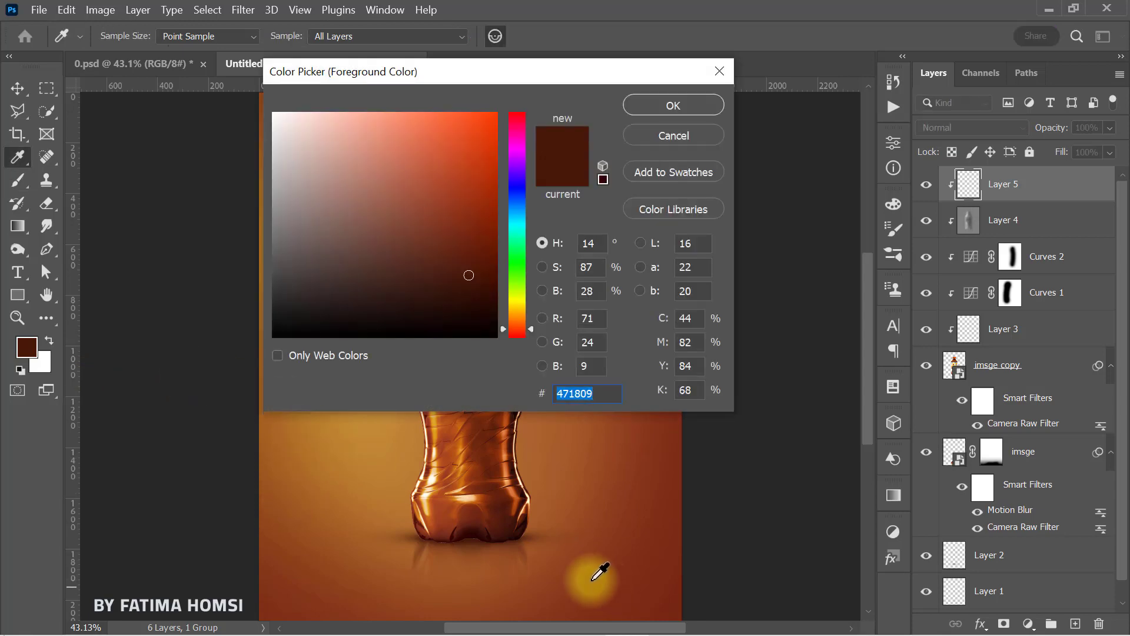
{"action": "left_click", "coordinate": [666, 106]}
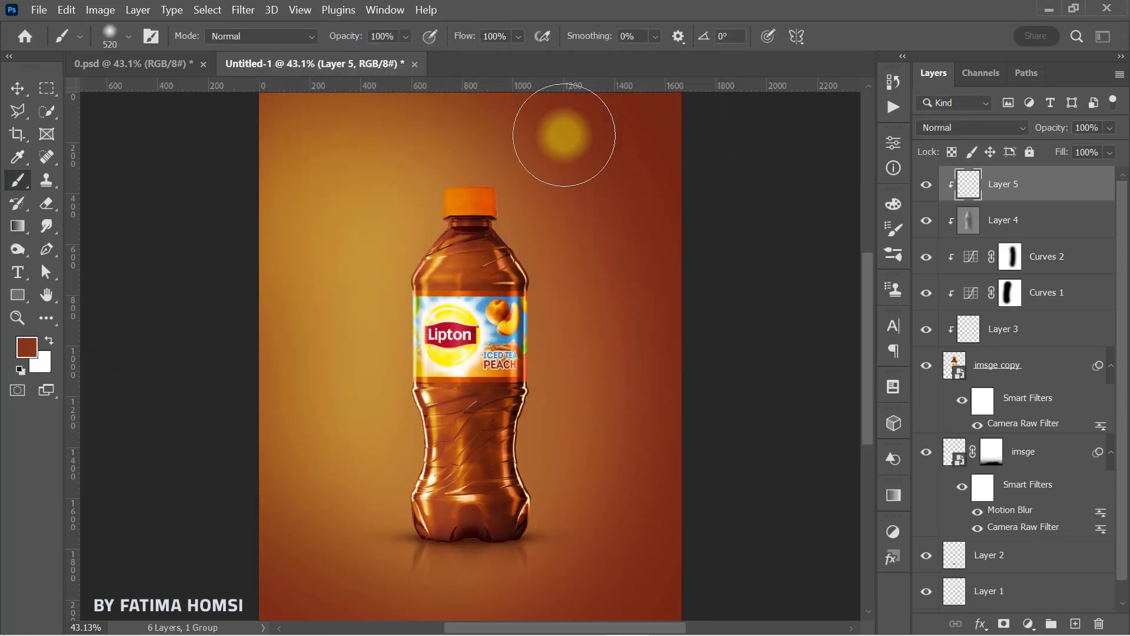
{"action": "mouse_move", "coordinate": [398, 314]}
{"action": "left_mouse_down"}
{"action": "mouse_move", "coordinate": [386, 440]}
{"action": "mouse_move", "coordinate": [398, 524]}
{"action": "mouse_move", "coordinate": [396, 242]}
{"action": "left_mouse_up"}
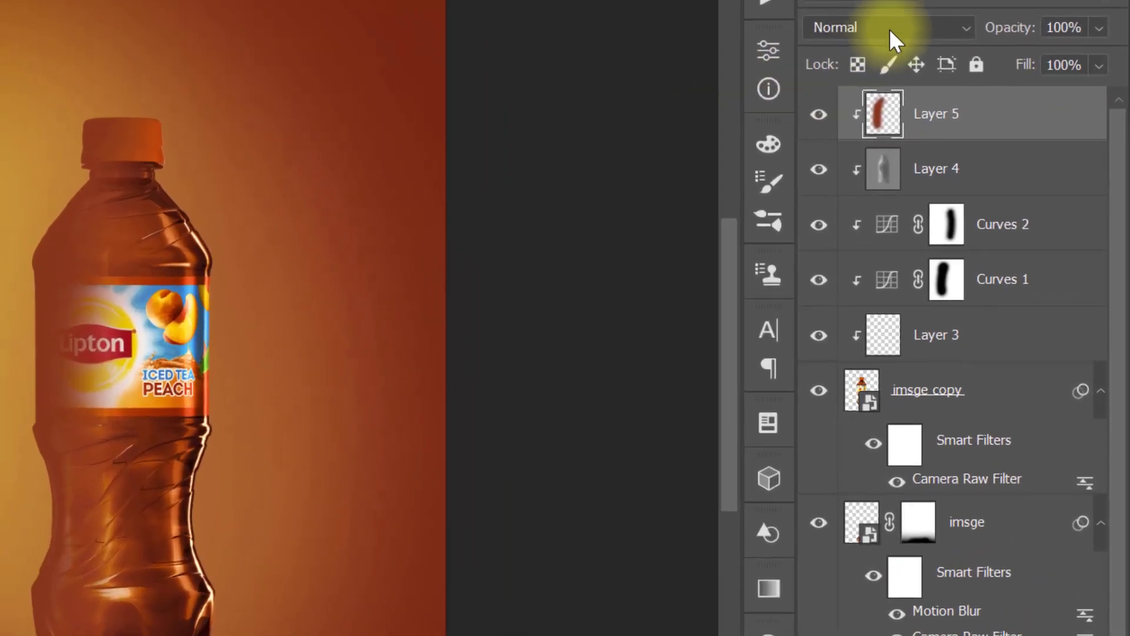
Step: Set the painted reddish-brown layer to Screen blend mode at 50% opacity
{"action": "left_click", "coordinate": [971, 128]}
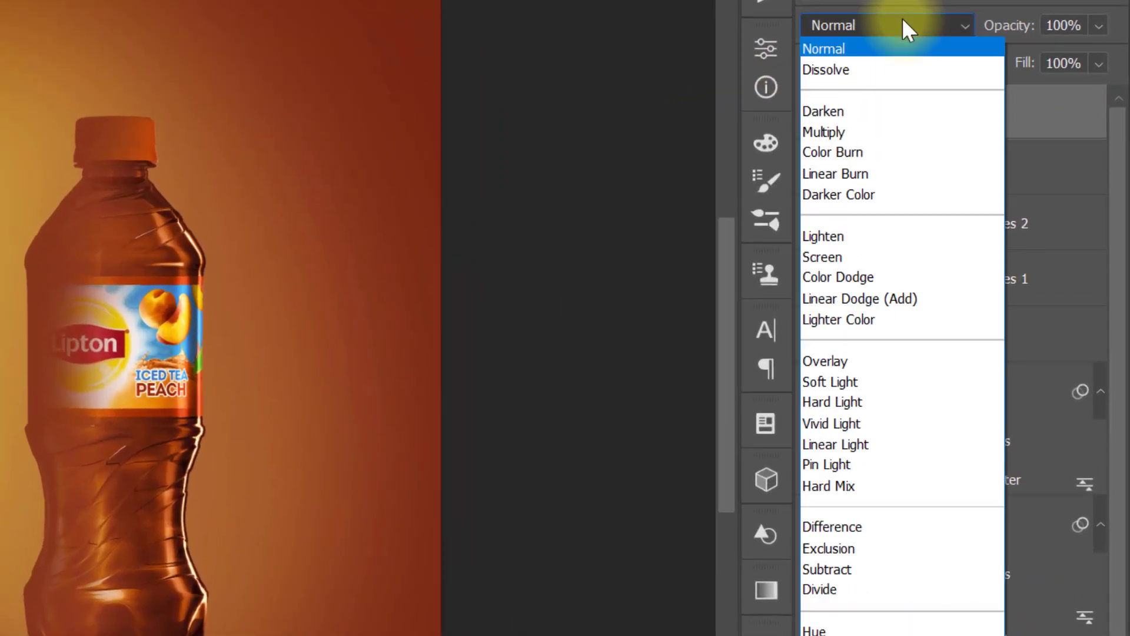
{"action": "left_click", "coordinate": [870, 257]}
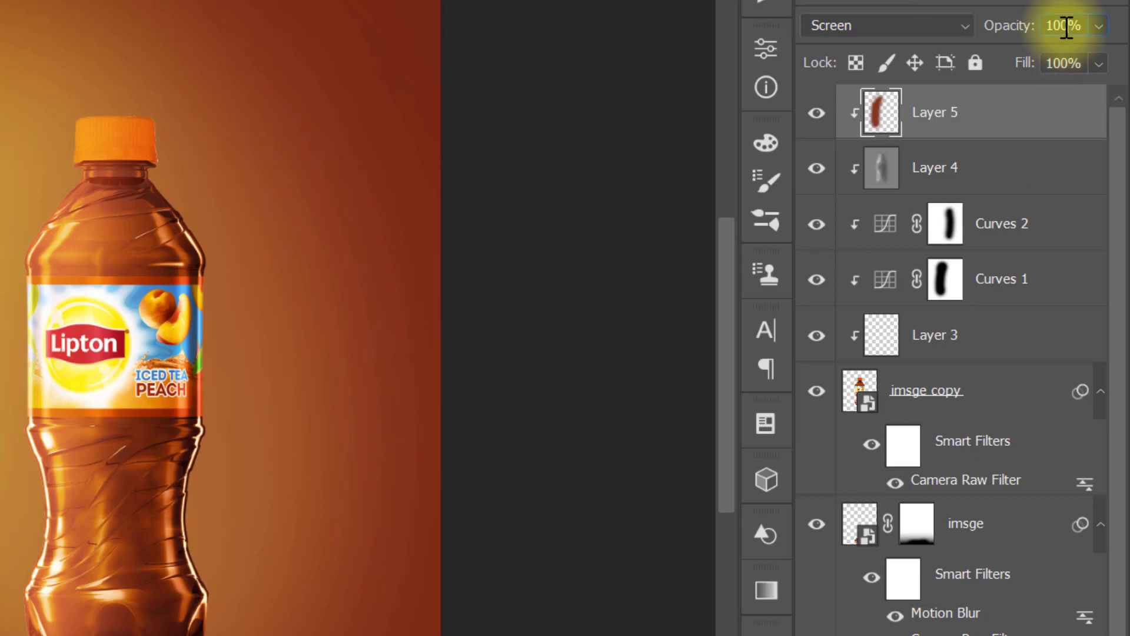
{"action": "type", "text": "50"}
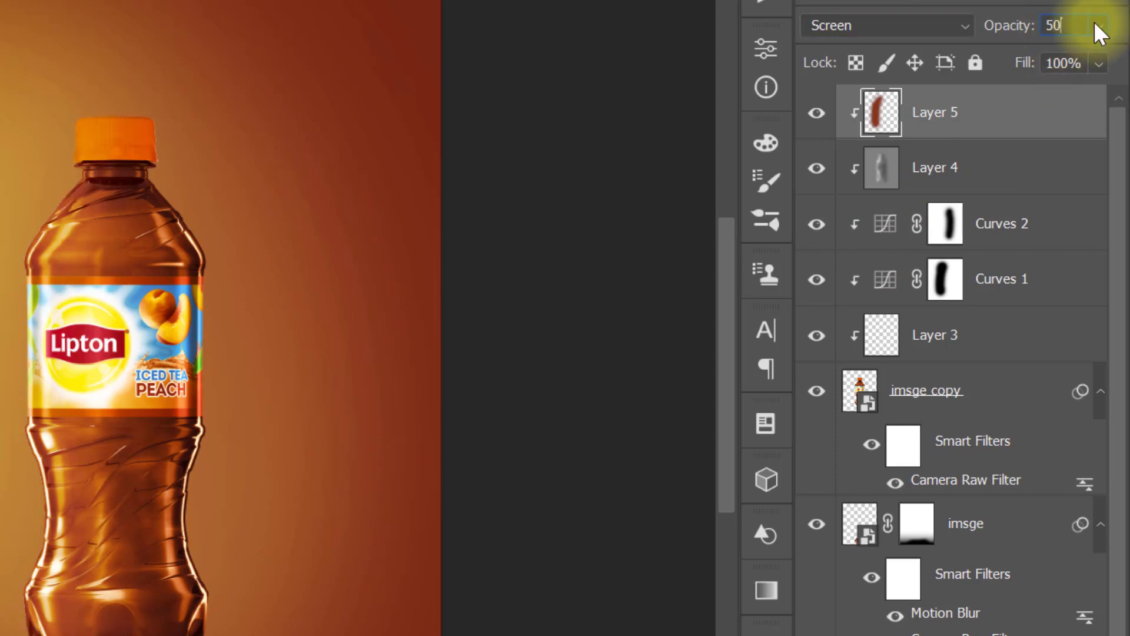
{"action": "key", "text": "Return"}
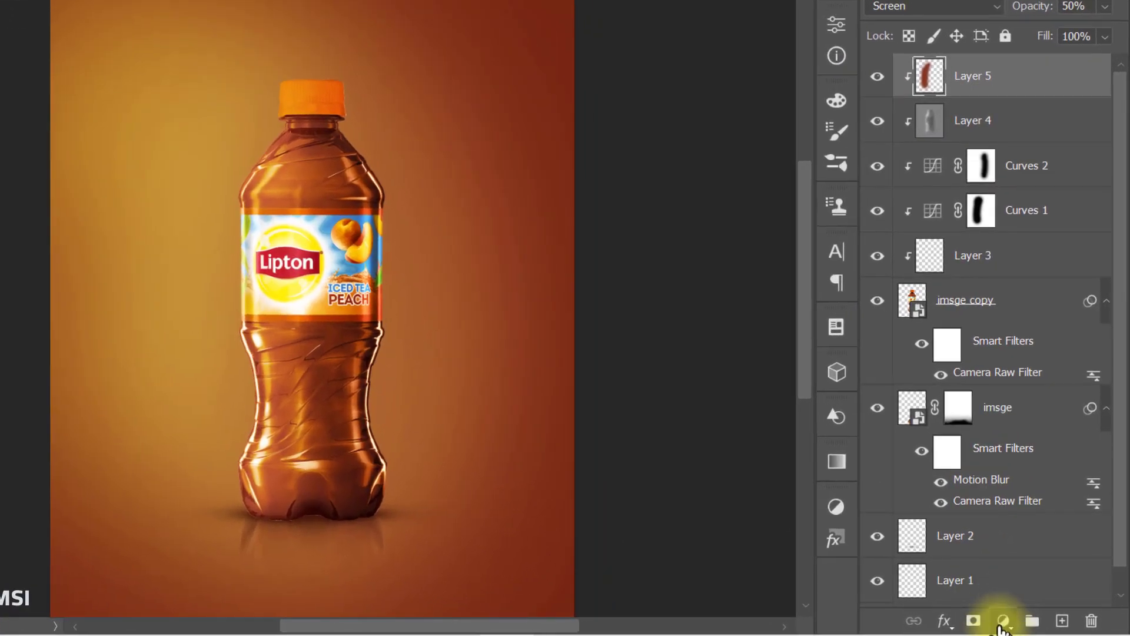
Step: Add a clipped Curves adjustment above the painted layer with Red at Input 111, Output 122 and Green at Input 104, Output 116
{"action": "left_click", "coordinate": [1025, 623]}
{"action": "left_click", "coordinate": [1048, 343]}
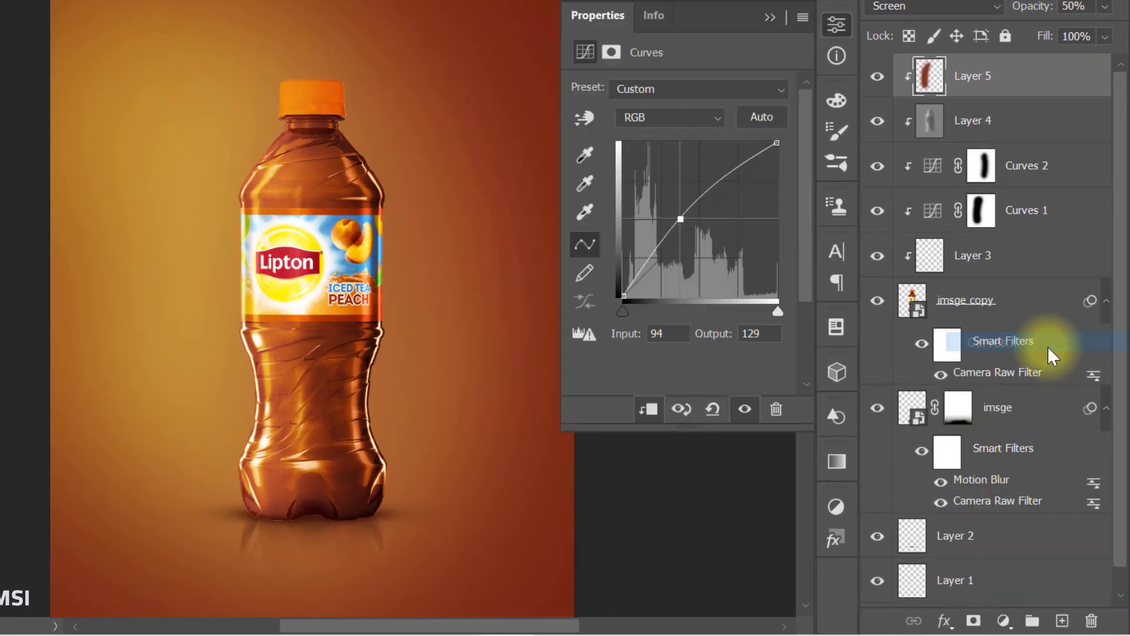
{"action": "left_click", "coordinate": [646, 410]}
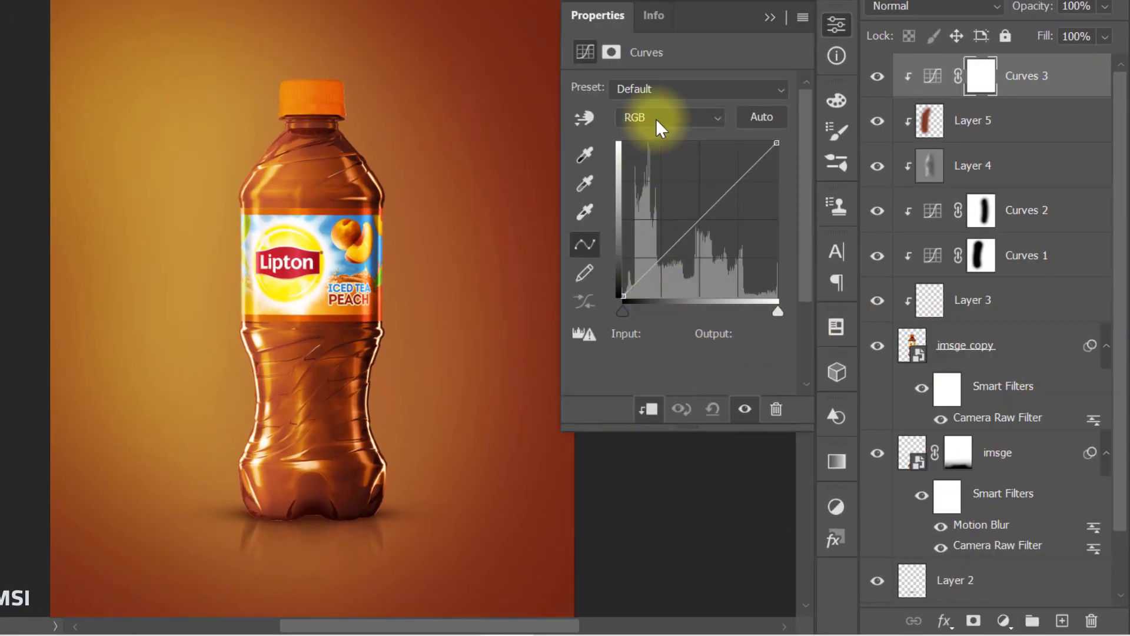
{"action": "left_click", "coordinate": [656, 118]}
{"action": "left_click", "coordinate": [659, 155]}
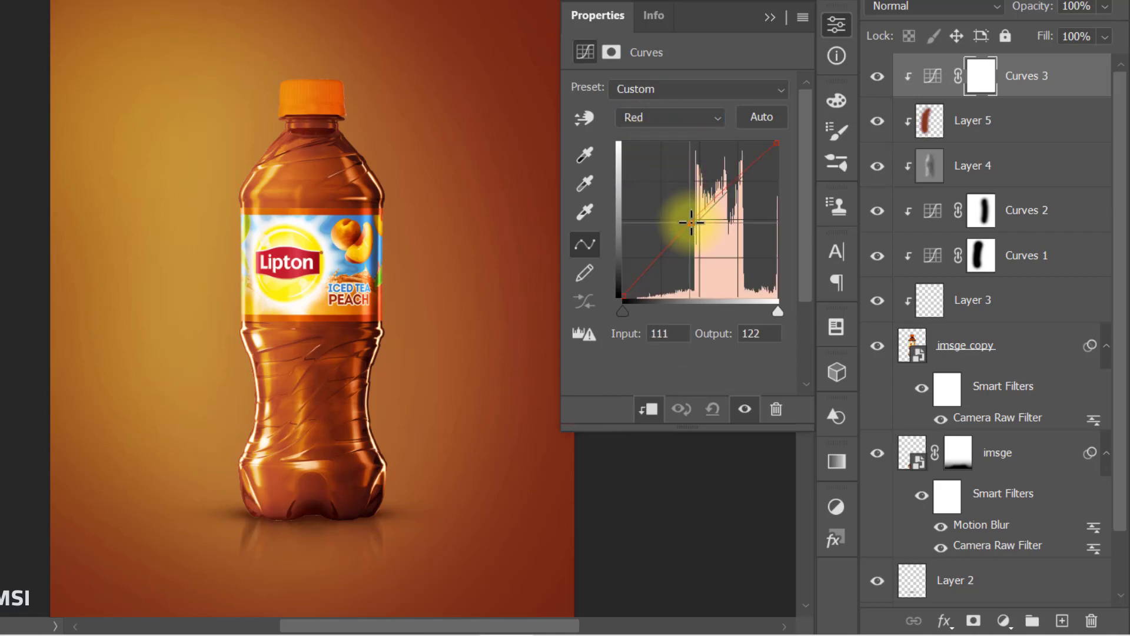
{"action": "left_click", "coordinate": [678, 119]}
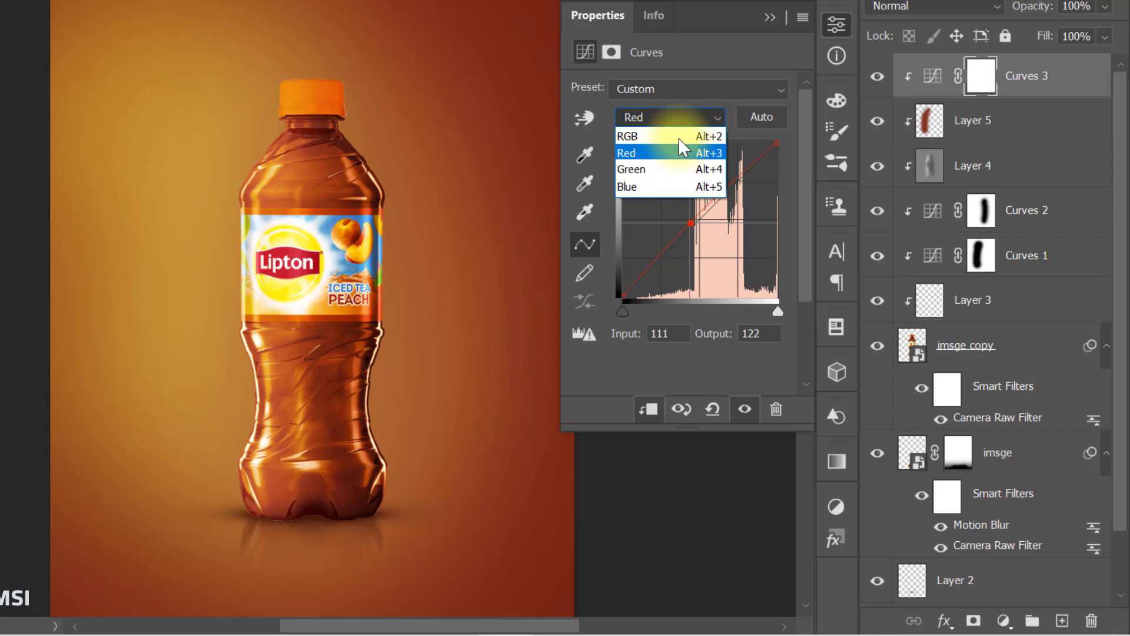
{"action": "left_click", "coordinate": [675, 177]}
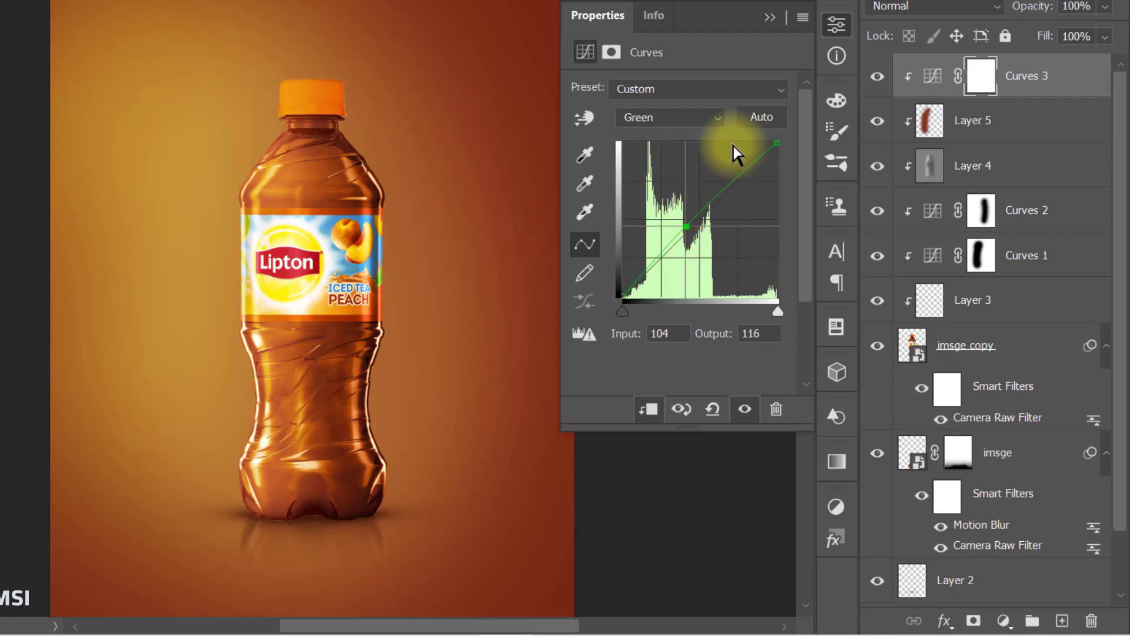
{"action": "left_click", "coordinate": [769, 17]}
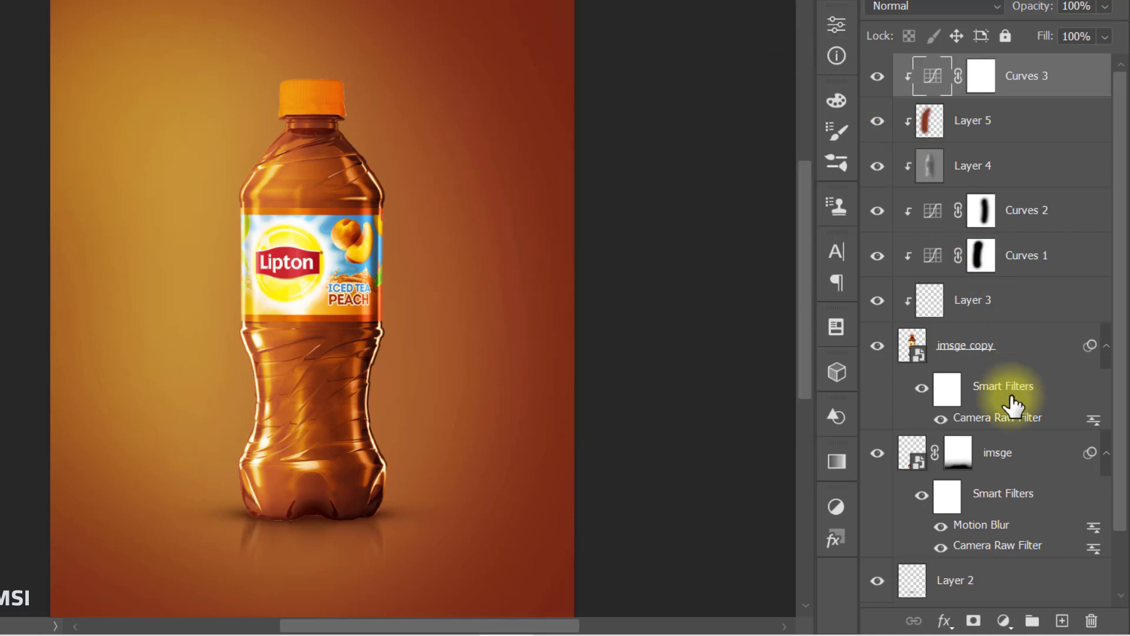
Step: Add a clipped Brightness/Contrast adjustment to the bottle with Brightness set to 23
{"action": "left_click", "coordinate": [1002, 621]}
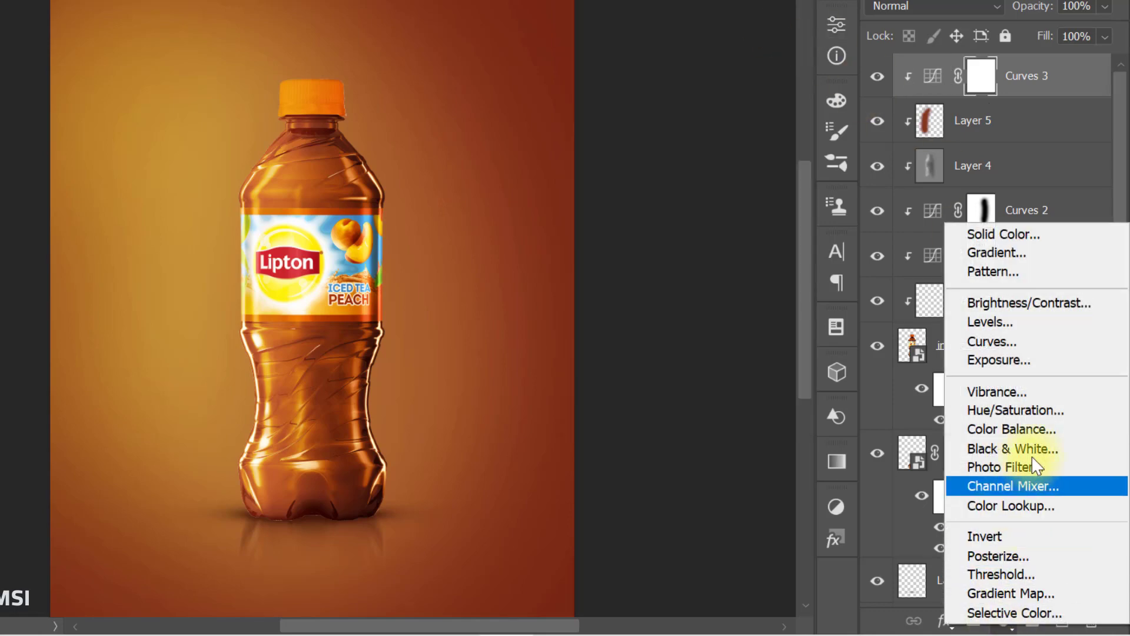
{"action": "left_click", "coordinate": [1075, 302]}
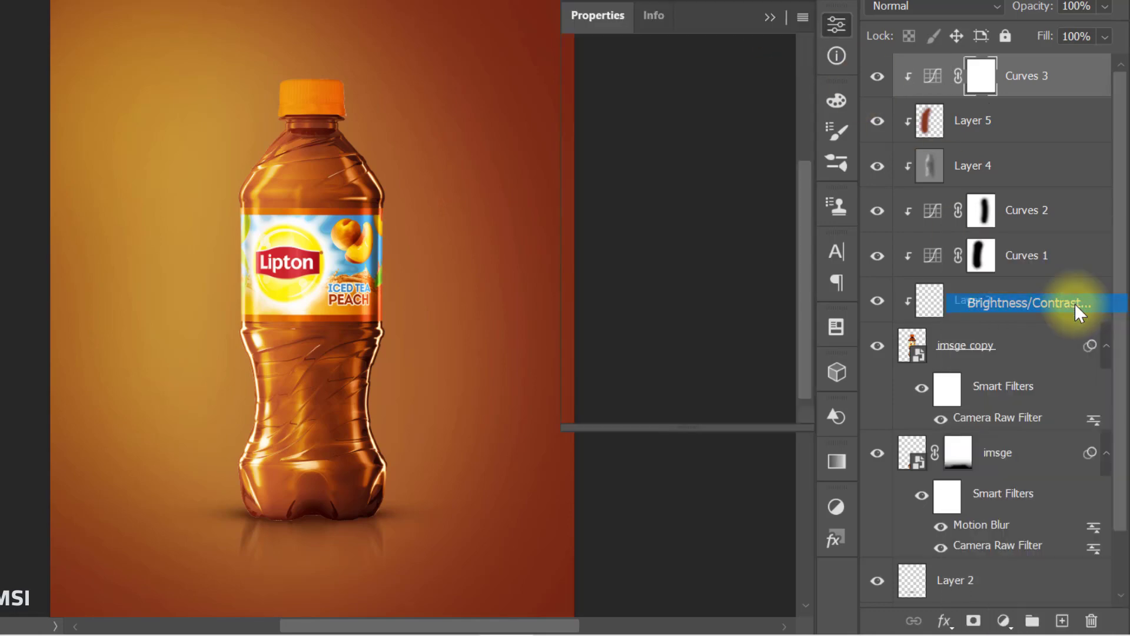
{"action": "left_click", "coordinate": [646, 409]}
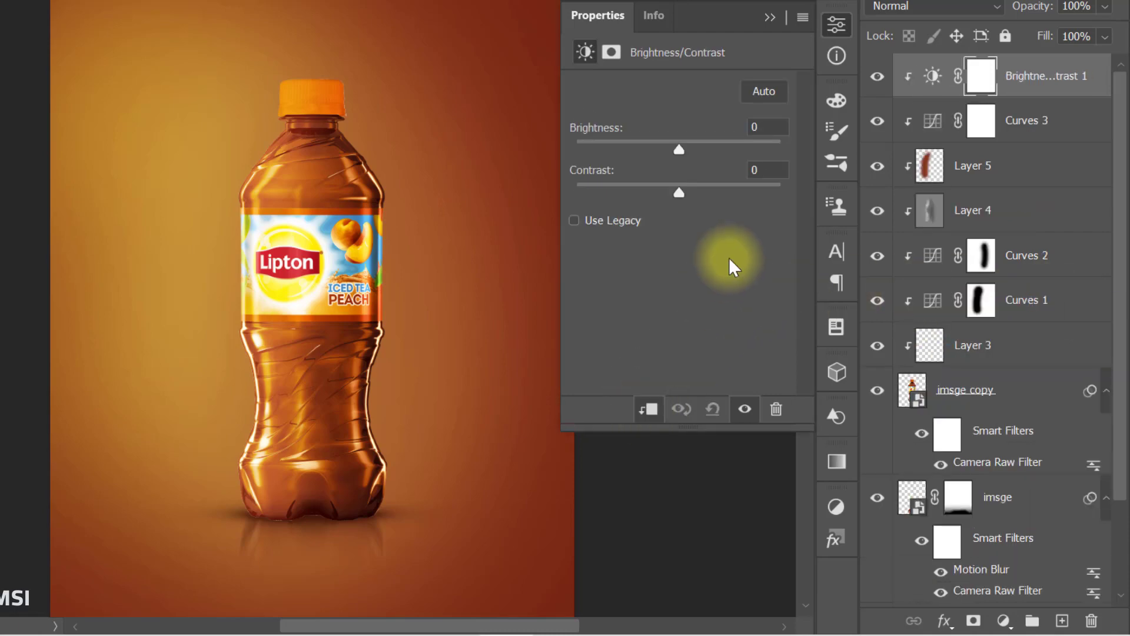
{"action": "left_click", "coordinate": [761, 131]}
{"action": "key", "text": "Return"}
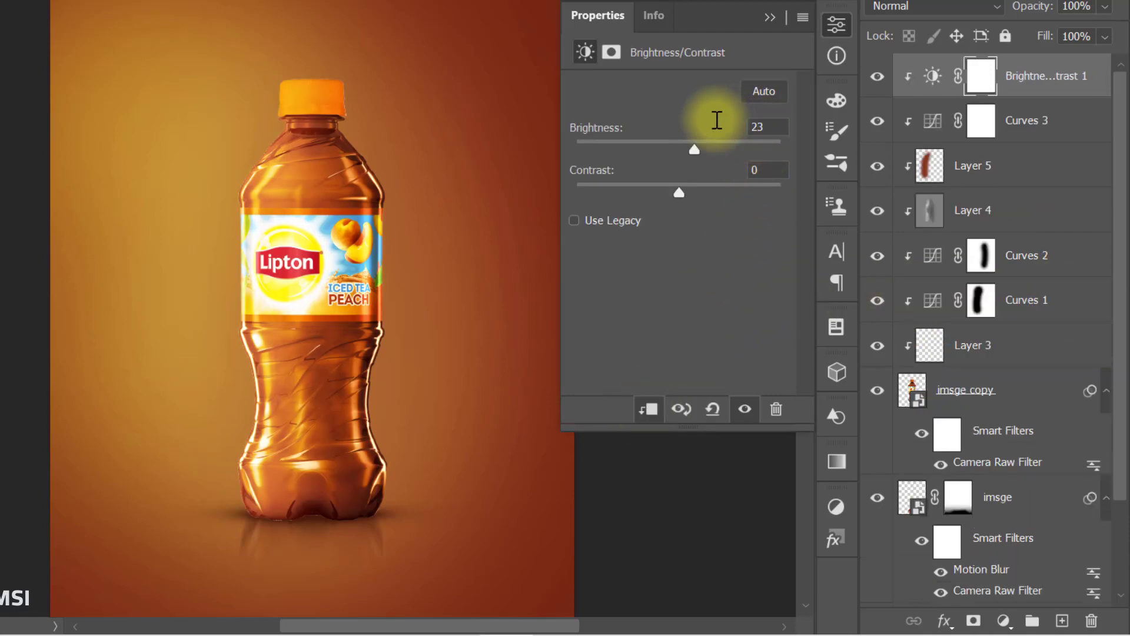
{"action": "left_click", "coordinate": [769, 19]}
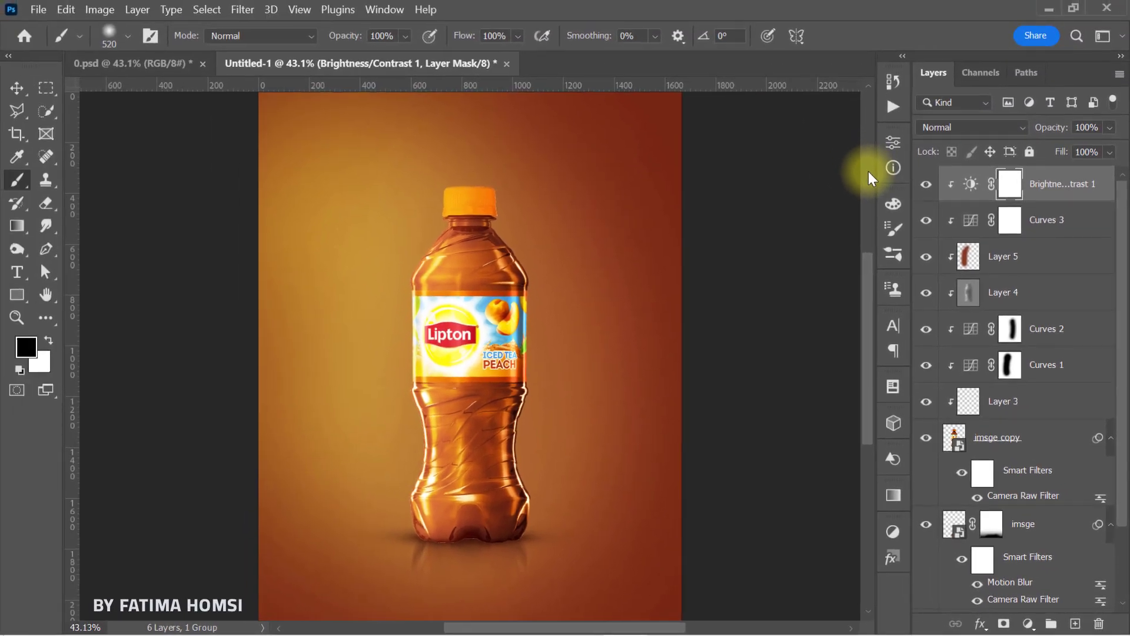
Step: Group all the bottle layers, from the Brightness/Contrast adjustment down to Layer 1, leaving out the background group
{"action": "left_click_drag", "start_coordinate": [1125, 253], "coordinate": [1126, 350]}
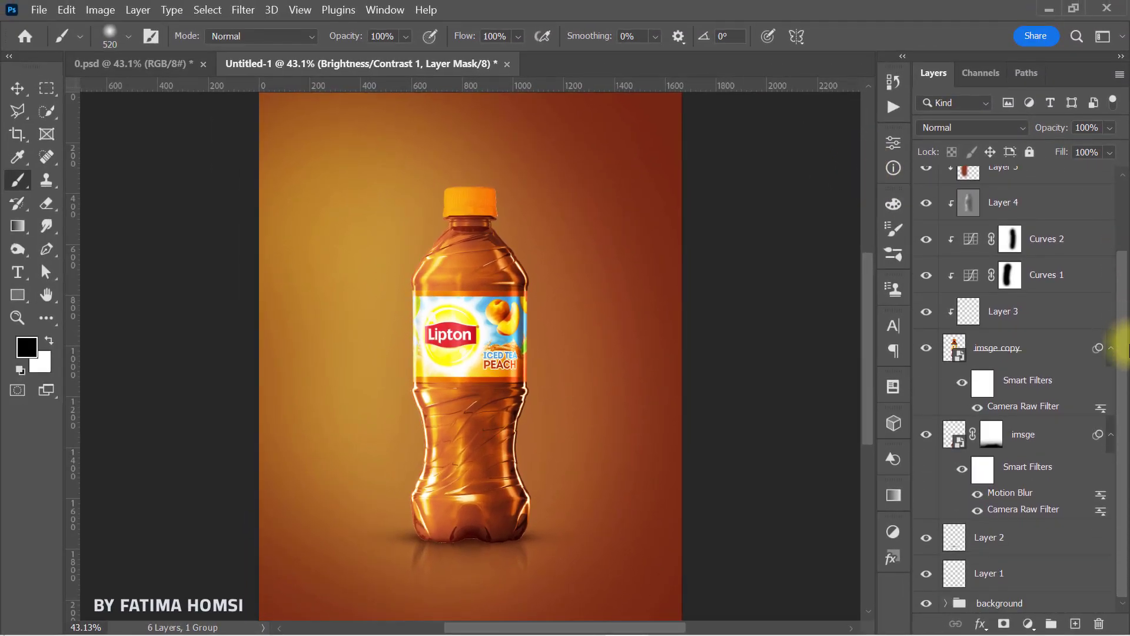
{"action": "left_click", "coordinate": [1030, 582], "text": "shift"}
{"action": "key", "text": "ctrl+g"}
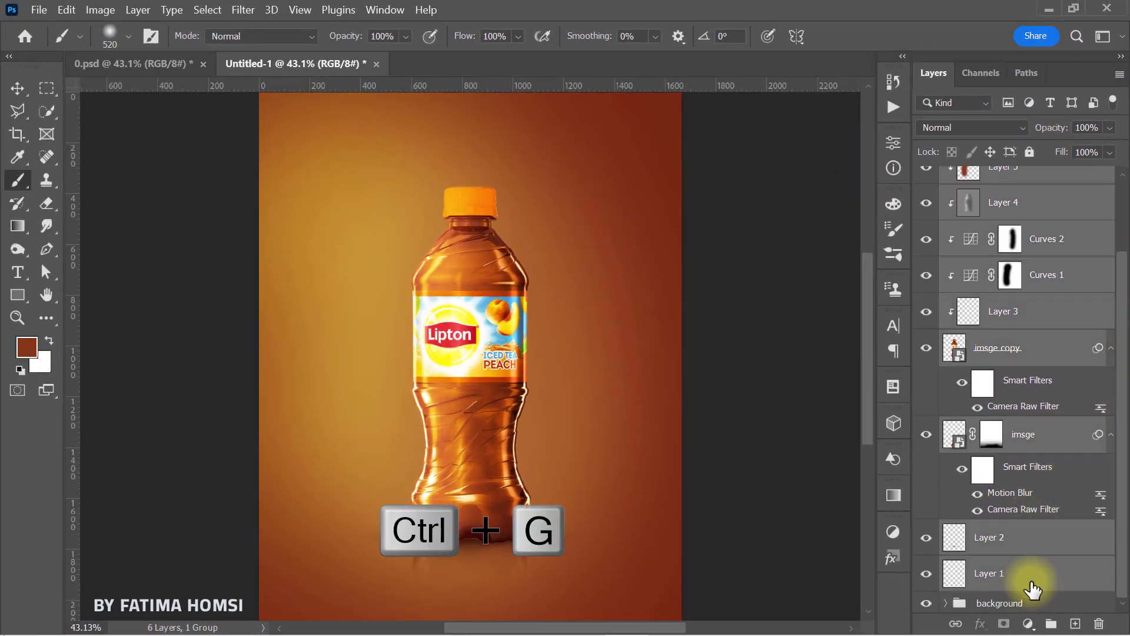
Step: Rename the new bottle layer group as image
{"action": "double_click", "coordinate": [1011, 181]}
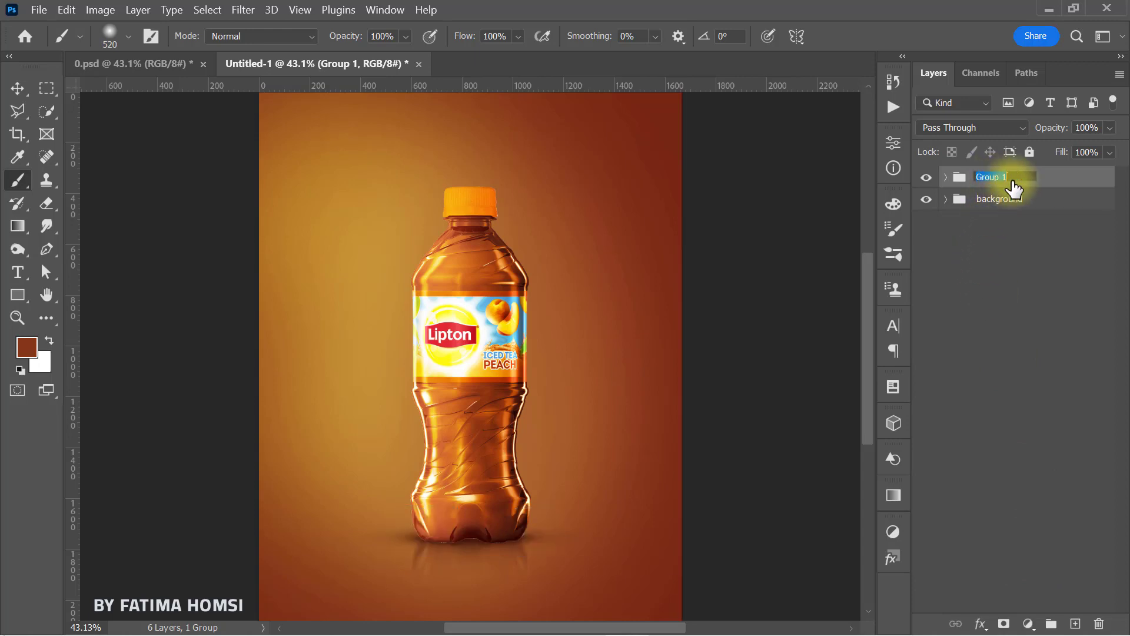
{"action": "key", "text": "Return"}
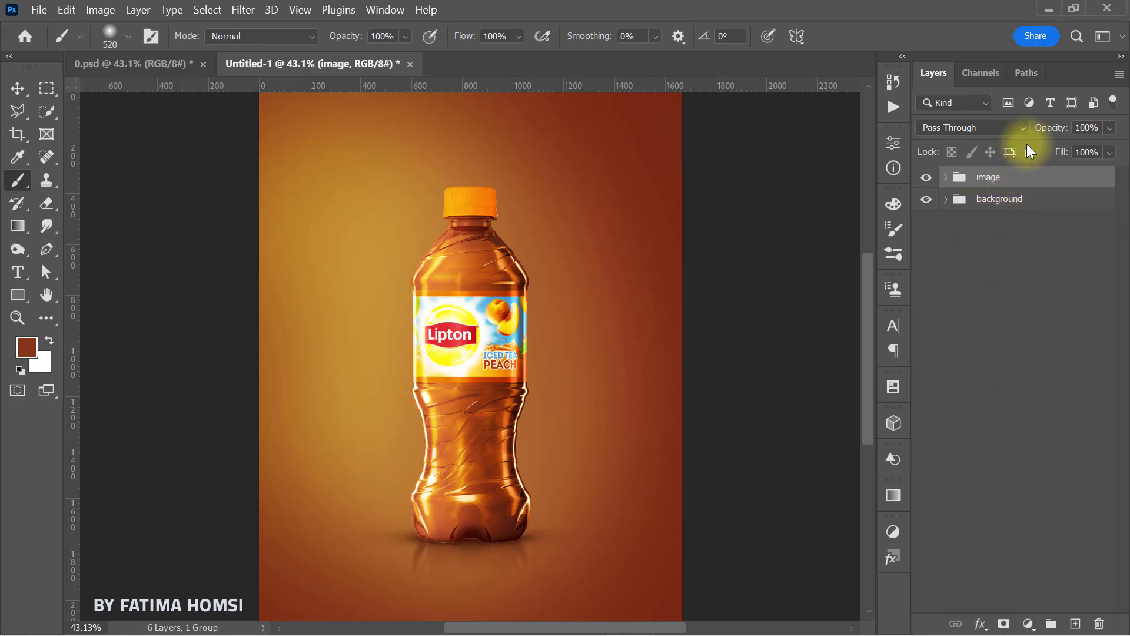
Step: Place the peach picture from the ice tea 33 folder into the poster above the image group
{"action": "left_click", "coordinate": [1049, 13]}
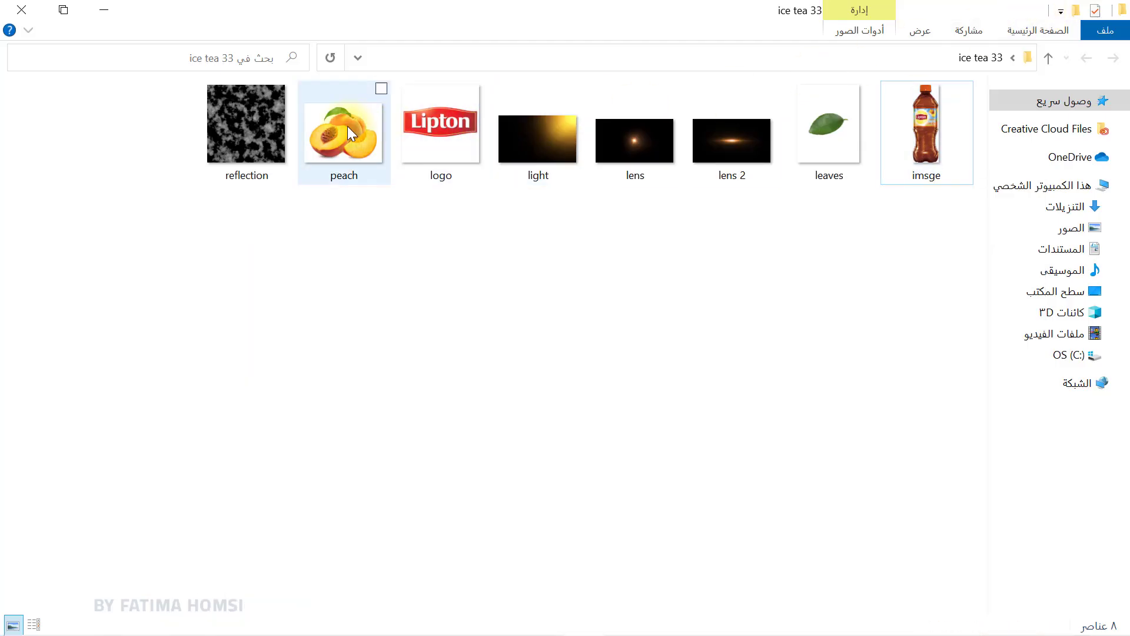
{"action": "left_click_drag", "start_coordinate": [347, 126], "coordinate": [495, 498]}
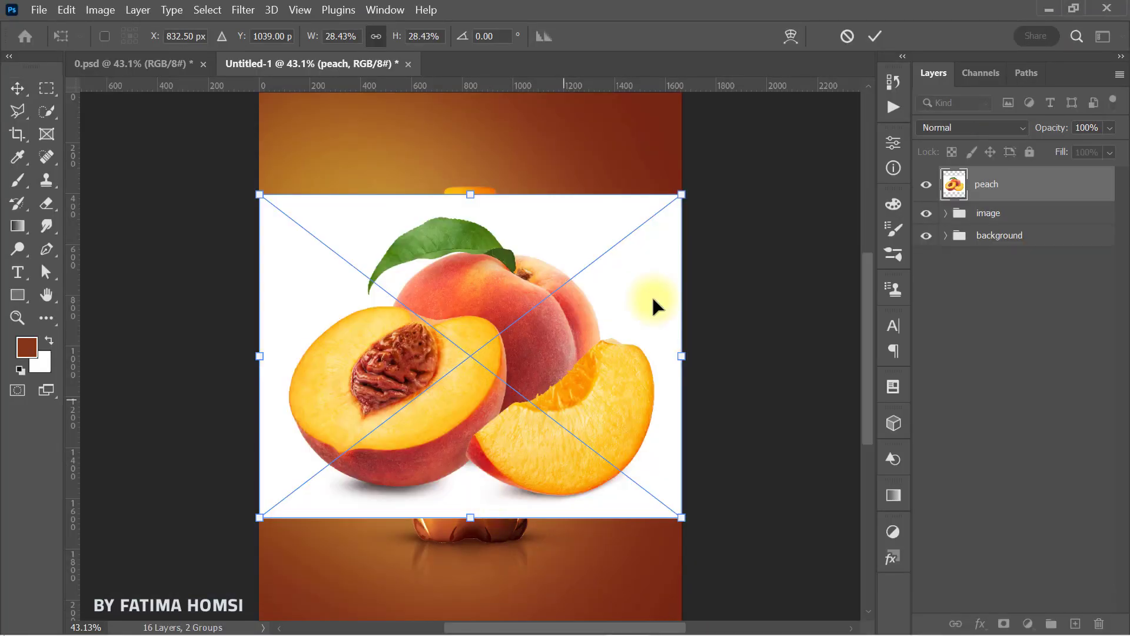
{"action": "left_click", "coordinate": [875, 35]}
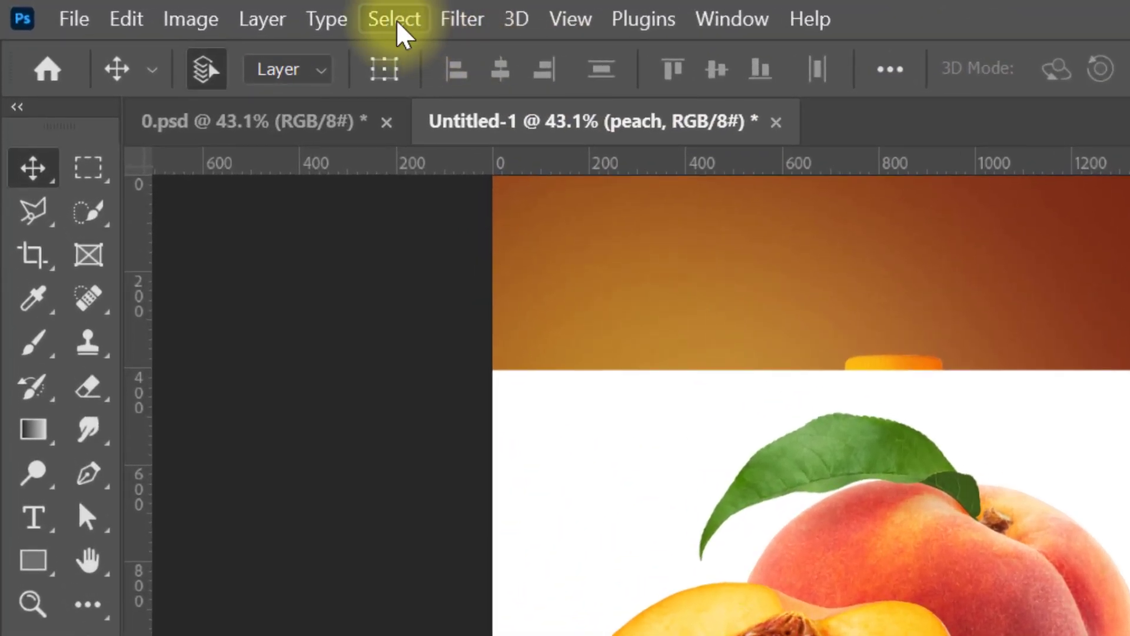
Step: Select the fruit in the peach picture with Select Subject and copy it to a new layer
{"action": "left_click", "coordinate": [207, 10]}
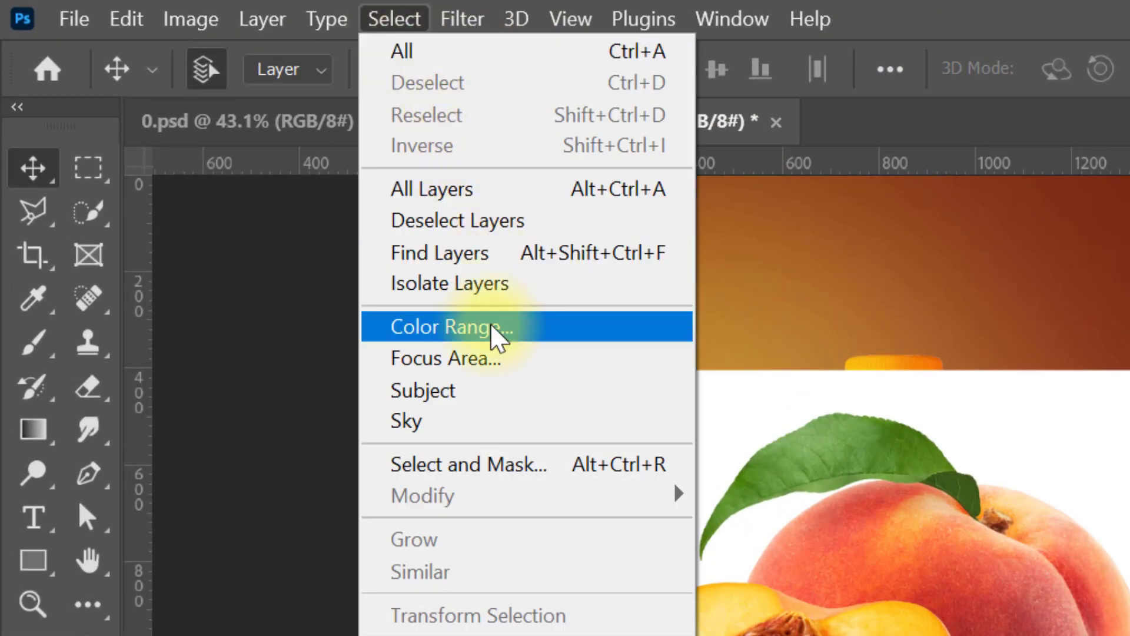
{"action": "left_click", "coordinate": [491, 393]}
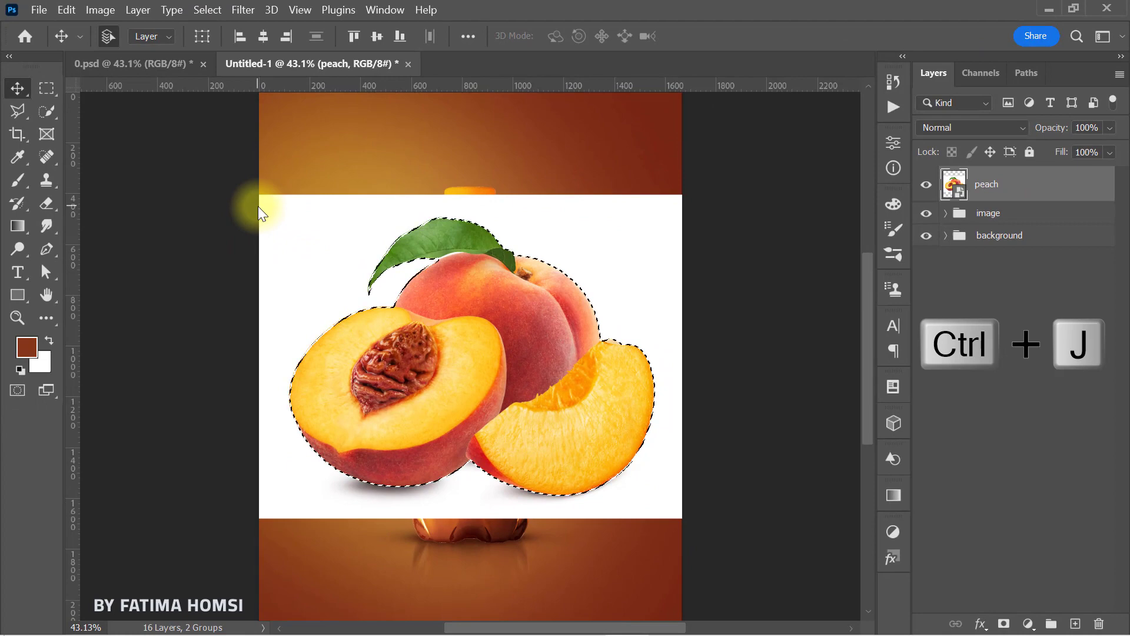
{"action": "key", "text": "ctrl+j"}
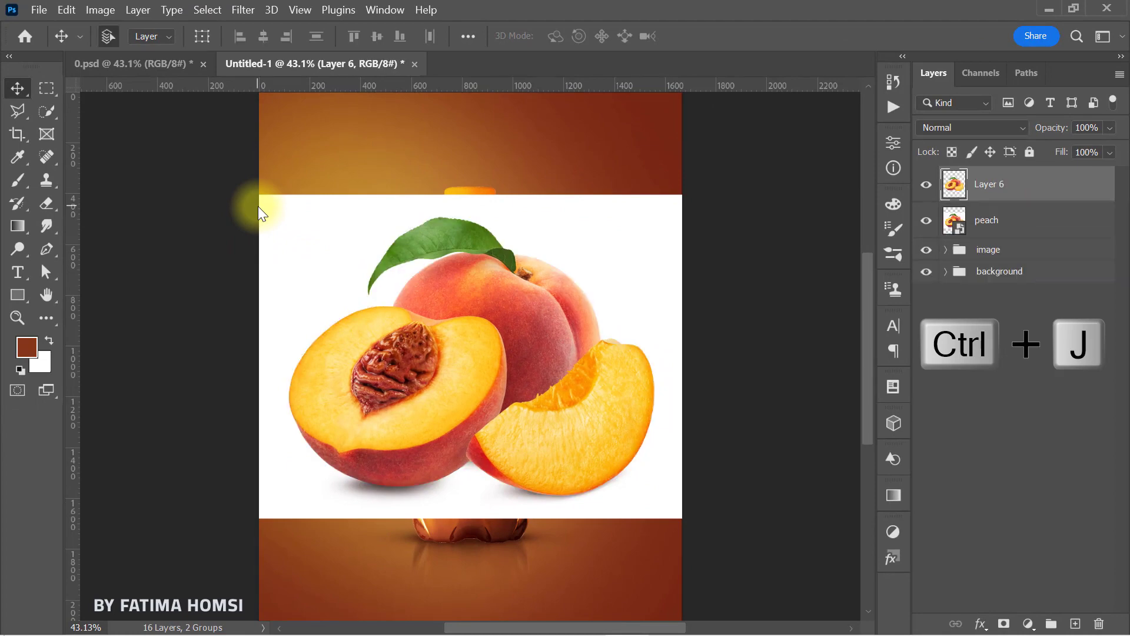
Step: Set the original peach layer to Multiply blend mode
{"action": "left_click", "coordinate": [1039, 225]}
{"action": "left_click", "coordinate": [995, 128]}
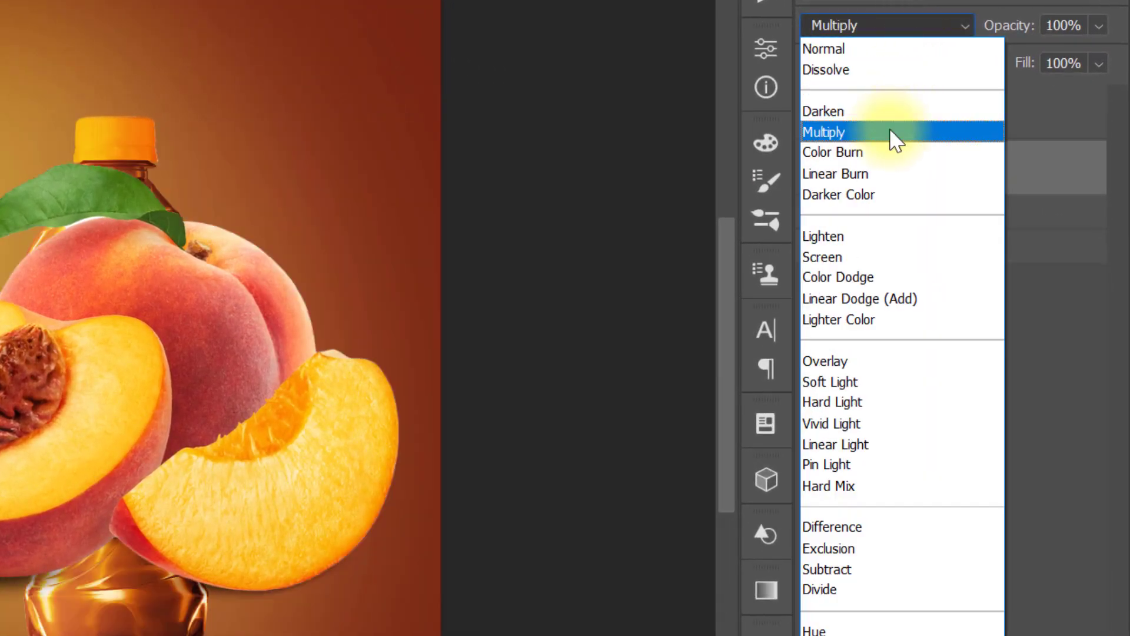
{"action": "left_click", "coordinate": [894, 132]}
Step: Scale the cut-out and original peach layers together to about 44% and place them beside the bottle's lower left side
{"action": "left_click", "coordinate": [981, 115]}
{"action": "key", "text": "ctrl+t"}
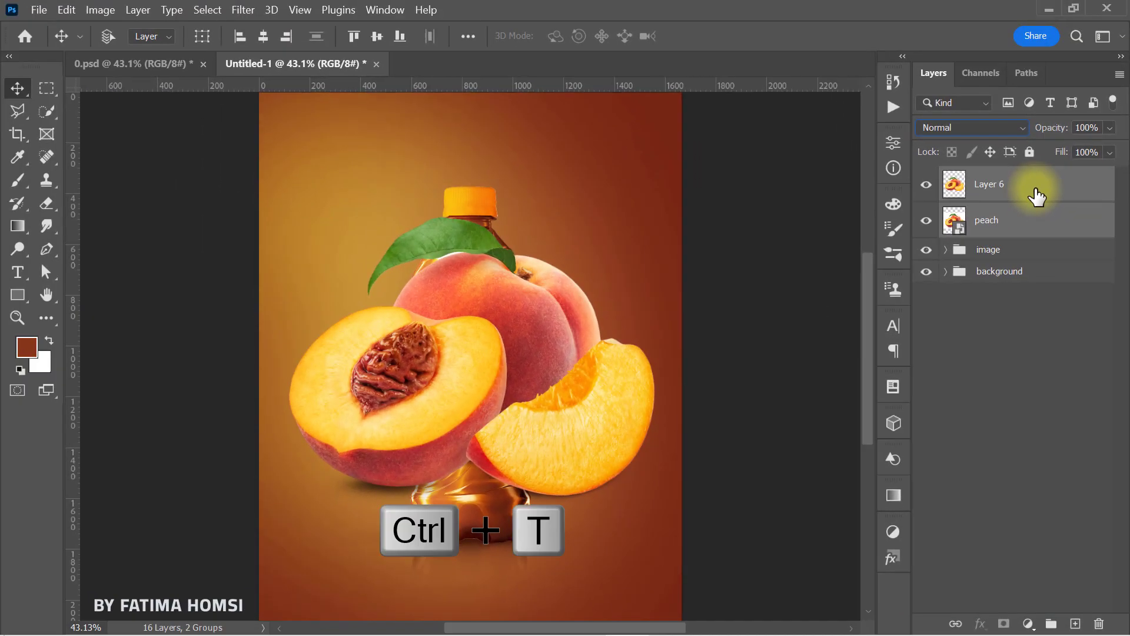
{"action": "left_click_drag", "start_coordinate": [681, 196], "coordinate": [573, 283]}
{"action": "left_click_drag", "start_coordinate": [502, 366], "coordinate": [417, 483]}
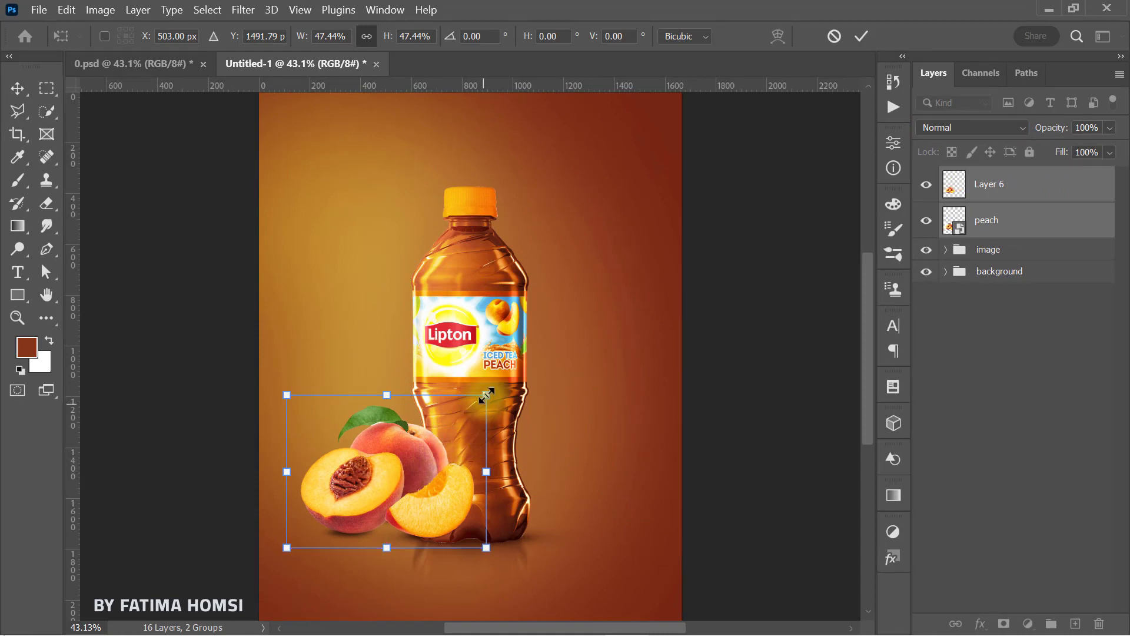
{"action": "left_click_drag", "start_coordinate": [486, 395], "coordinate": [479, 401]}
{"action": "left_click_drag", "start_coordinate": [446, 462], "coordinate": [446, 465]}
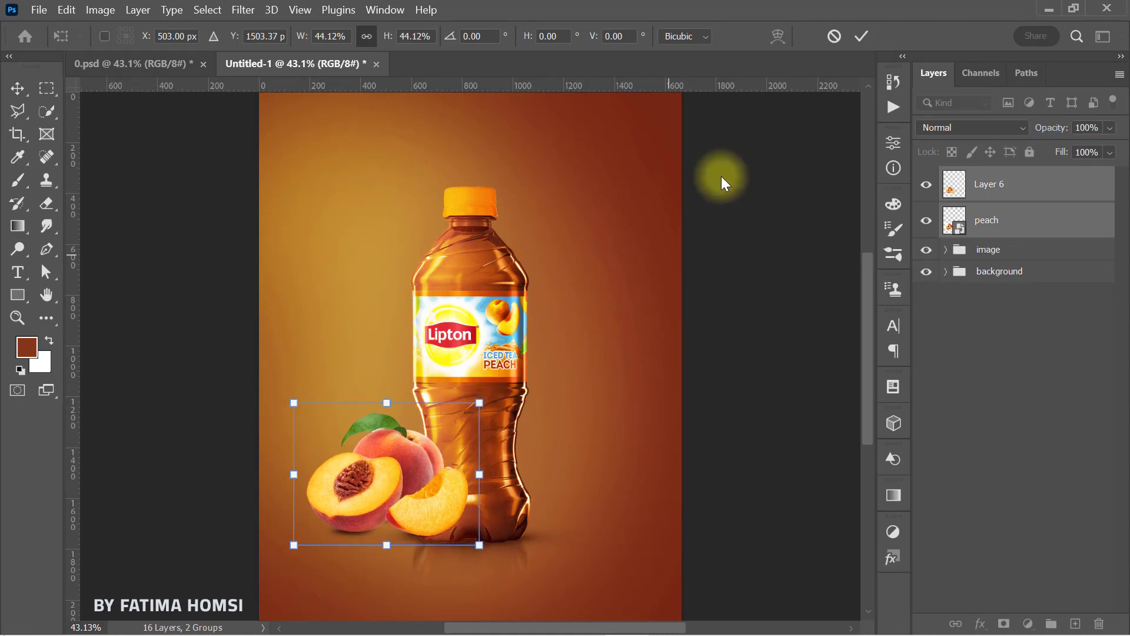
{"action": "left_click", "coordinate": [860, 37]}
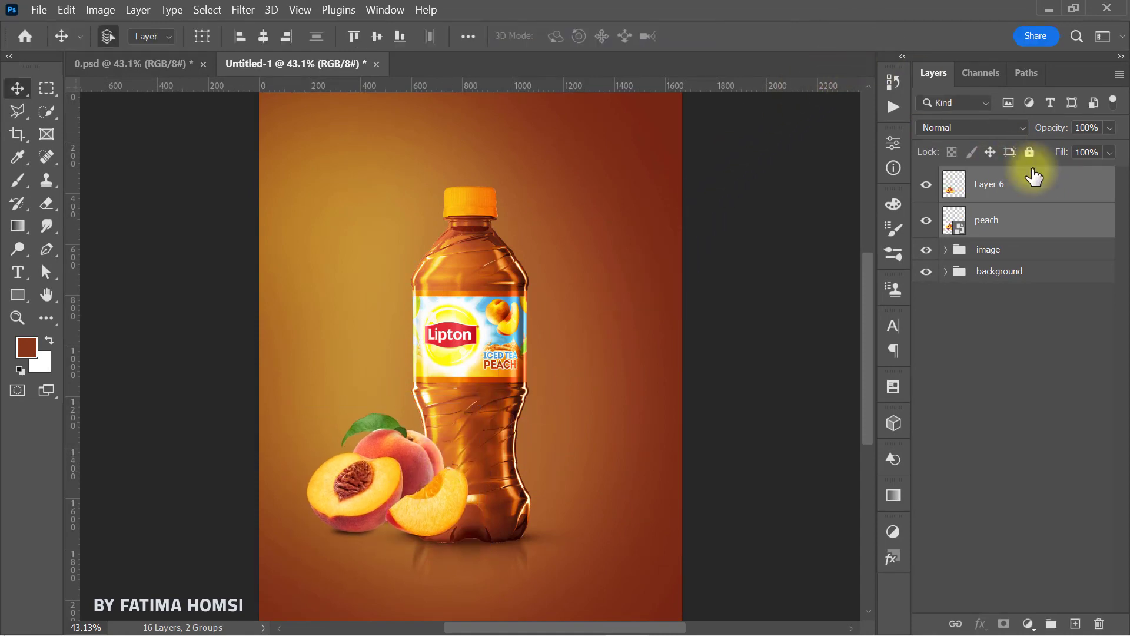
Step: Move both peach layers below the image group and scale the fruit down slightly beside the bottle's base
{"action": "left_click_drag", "start_coordinate": [1067, 219], "coordinate": [1057, 259]}
{"action": "key", "text": "ctrl+t"}
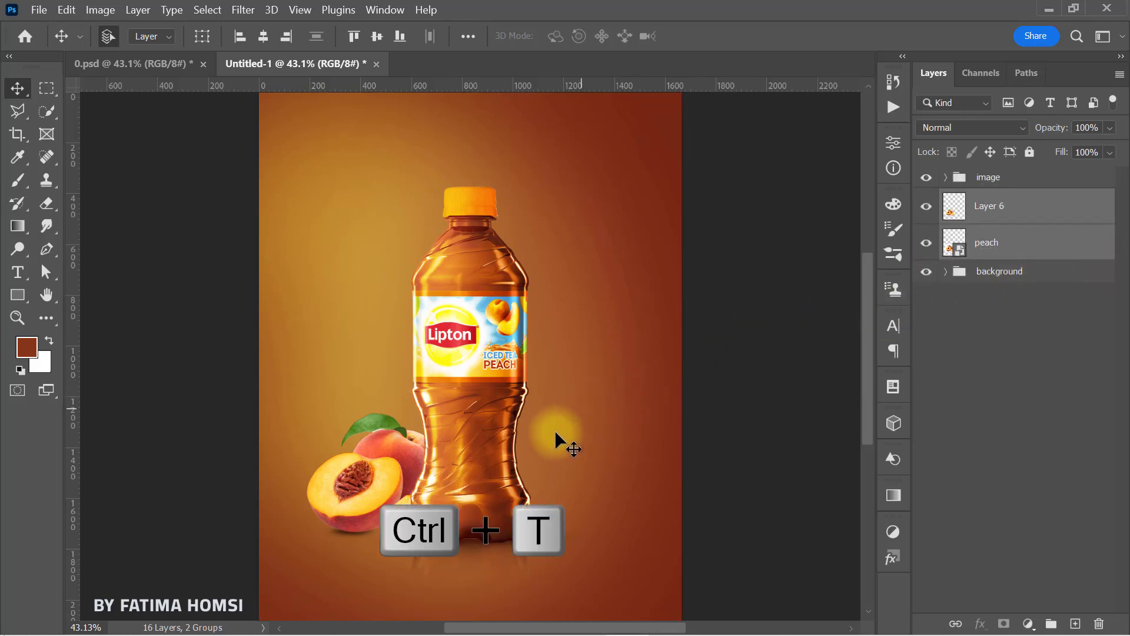
{"action": "left_click_drag", "start_coordinate": [480, 399], "coordinate": [458, 423]}
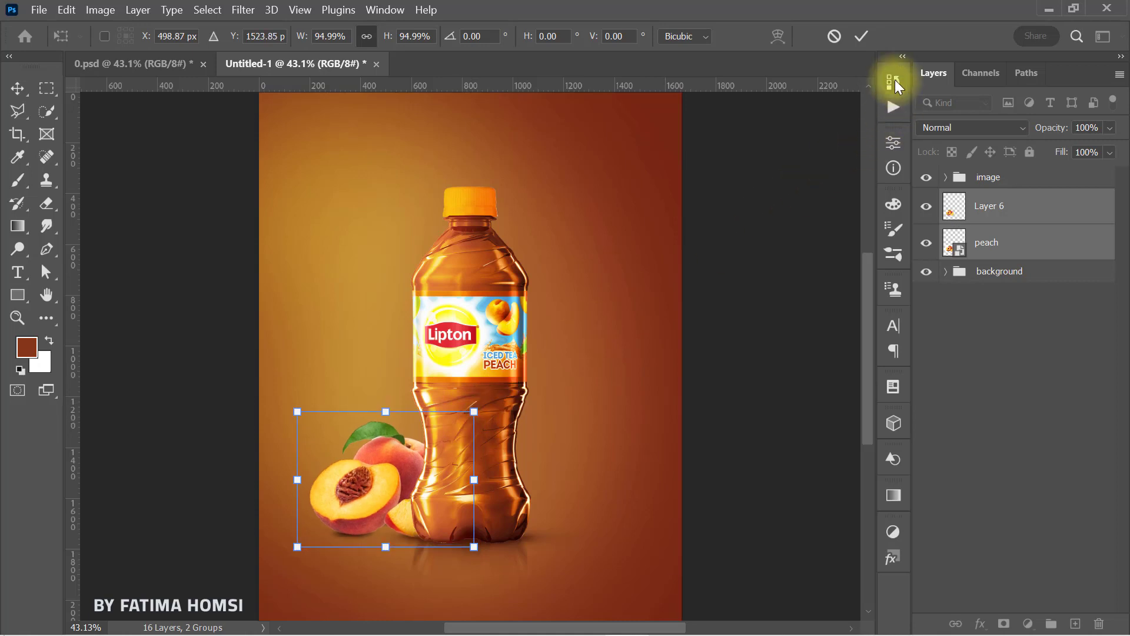
{"action": "left_click", "coordinate": [856, 33]}
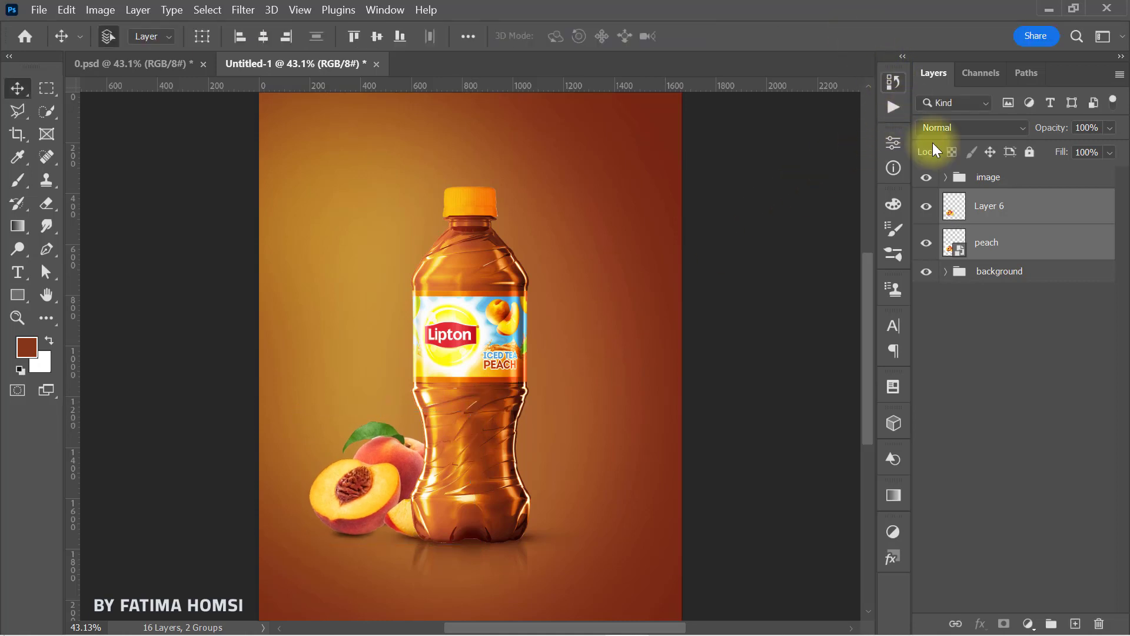
Step: Duplicate the cut-out peach layer, then flip the lower copy vertically and move it down about 425 px as a reflection
{"action": "left_click", "coordinate": [1028, 215]}
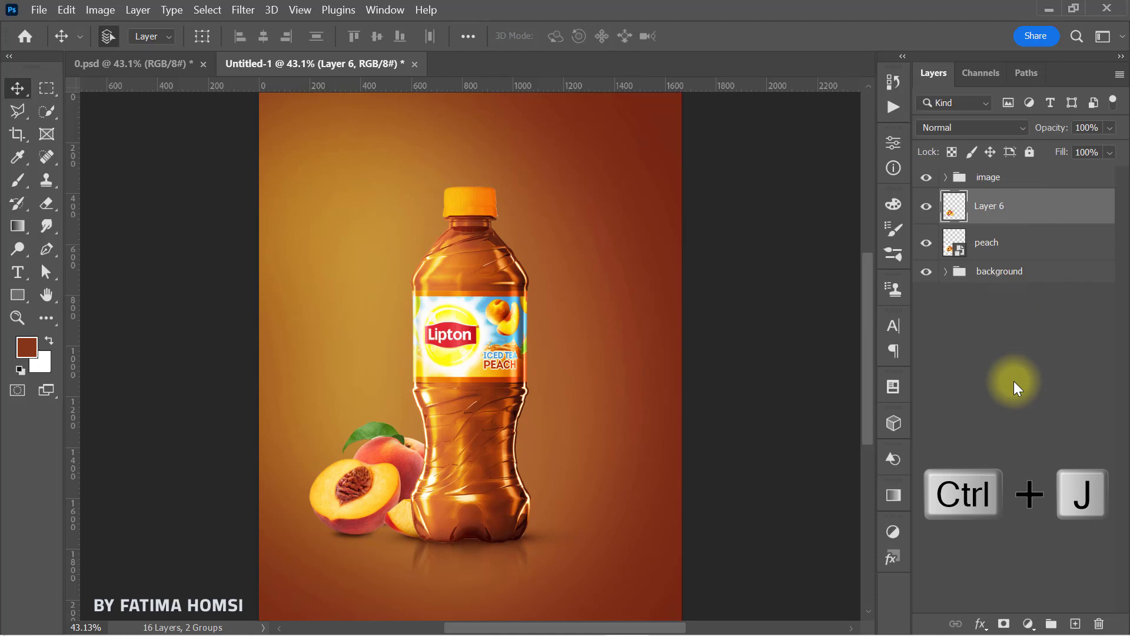
{"action": "key", "text": "ctrl+j"}
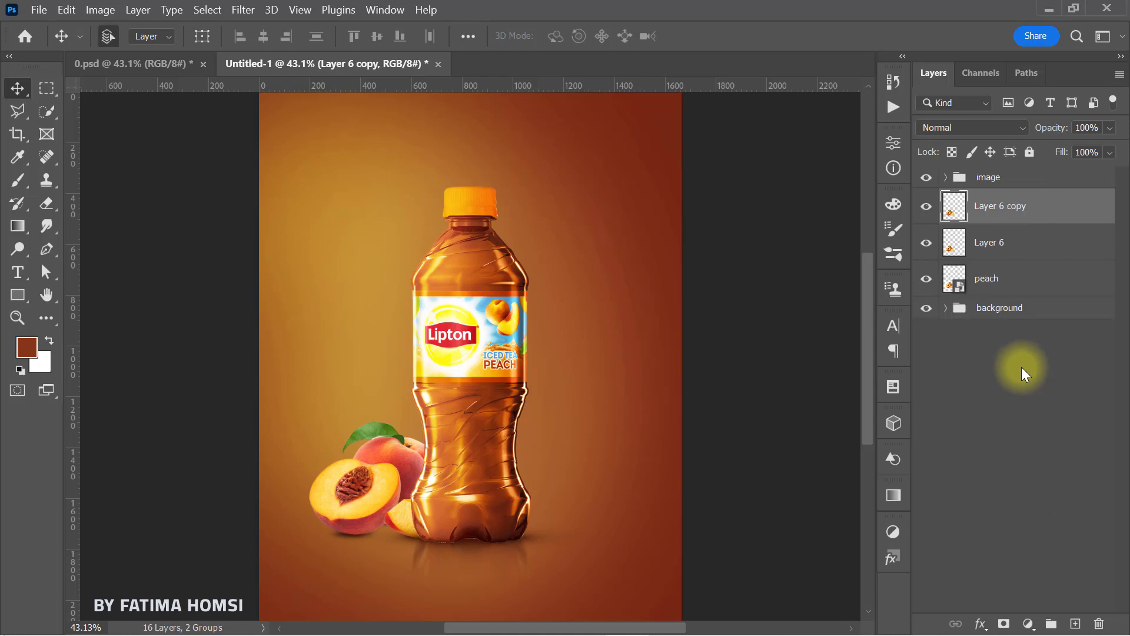
{"action": "left_click", "coordinate": [1030, 248]}
{"action": "key", "text": "ctrl+t"}
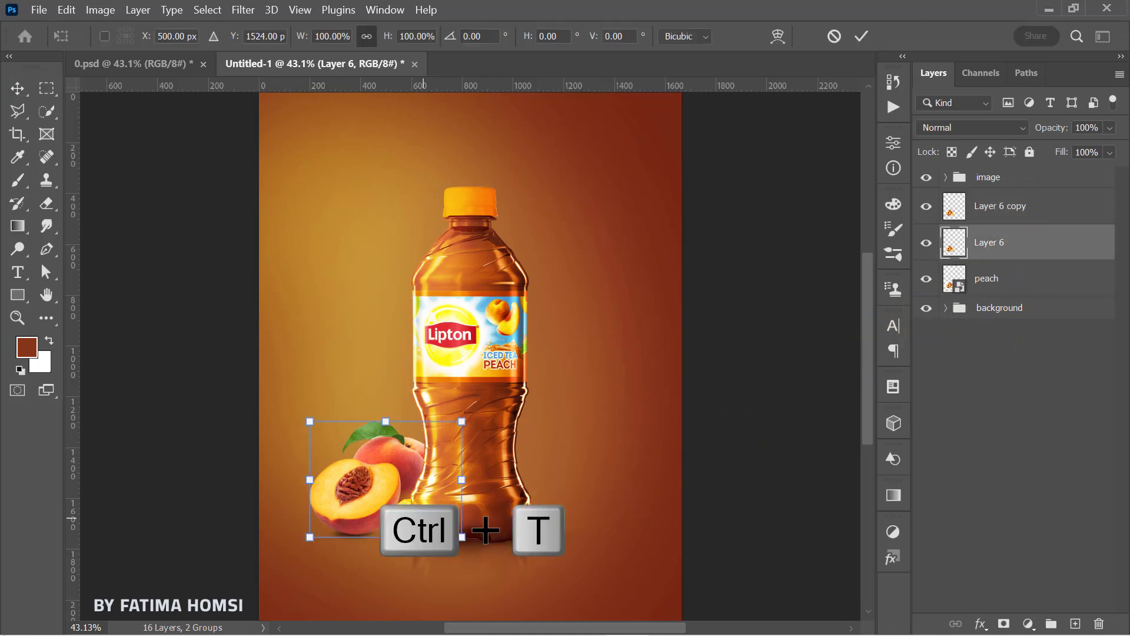
{"action": "right_click", "coordinate": [389, 513]}
{"action": "left_click", "coordinate": [411, 500]}
{"action": "left_click_drag", "start_coordinate": [391, 460], "coordinate": [386, 563]}
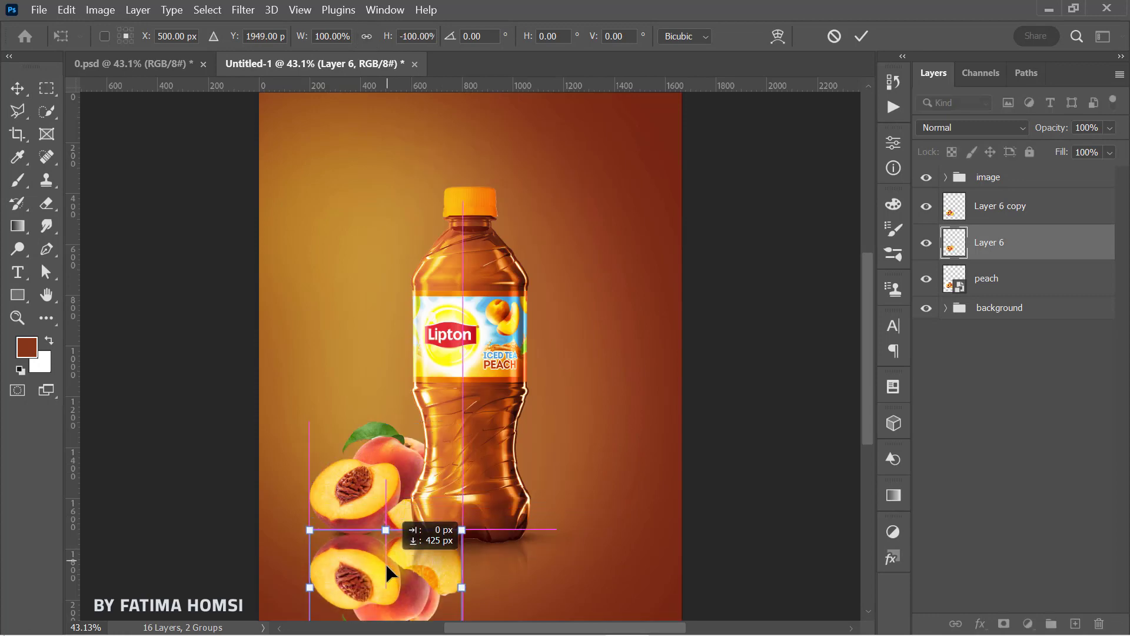
{"action": "left_click", "coordinate": [861, 37]}
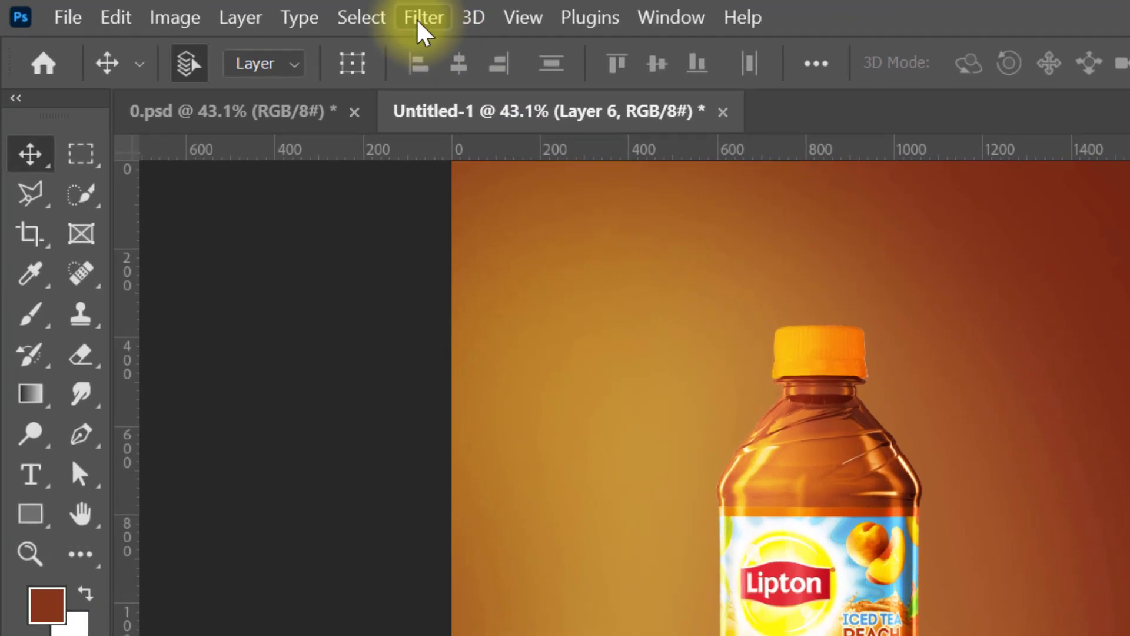
Step: Apply a Motion Blur to the peach reflection with Angle 90° and Distance 50 pixels
{"action": "left_click", "coordinate": [420, 21]}
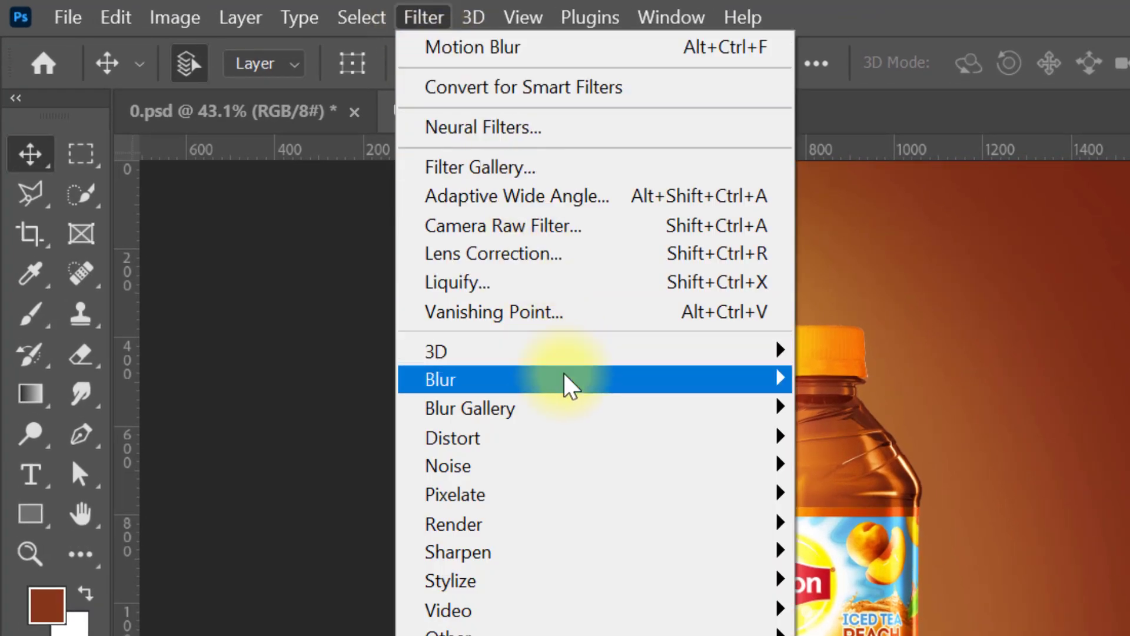
{"action": "mouse_move", "coordinate": [568, 381]}
{"action": "left_click", "coordinate": [367, 554]}
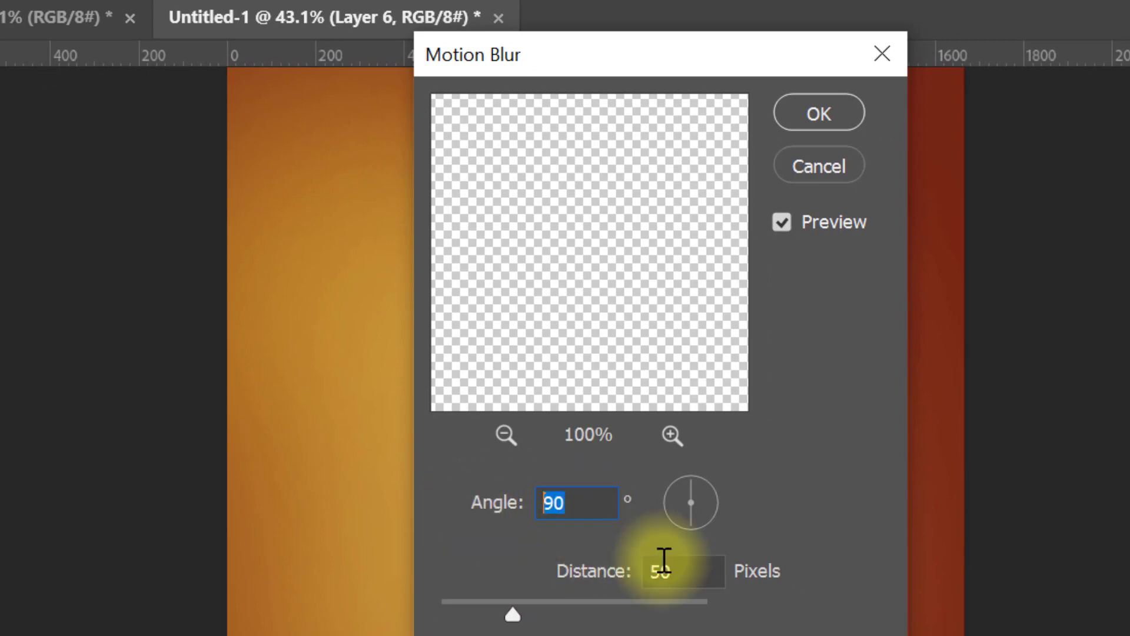
{"action": "key", "text": "Tab"}
{"action": "left_click", "coordinate": [812, 116]}
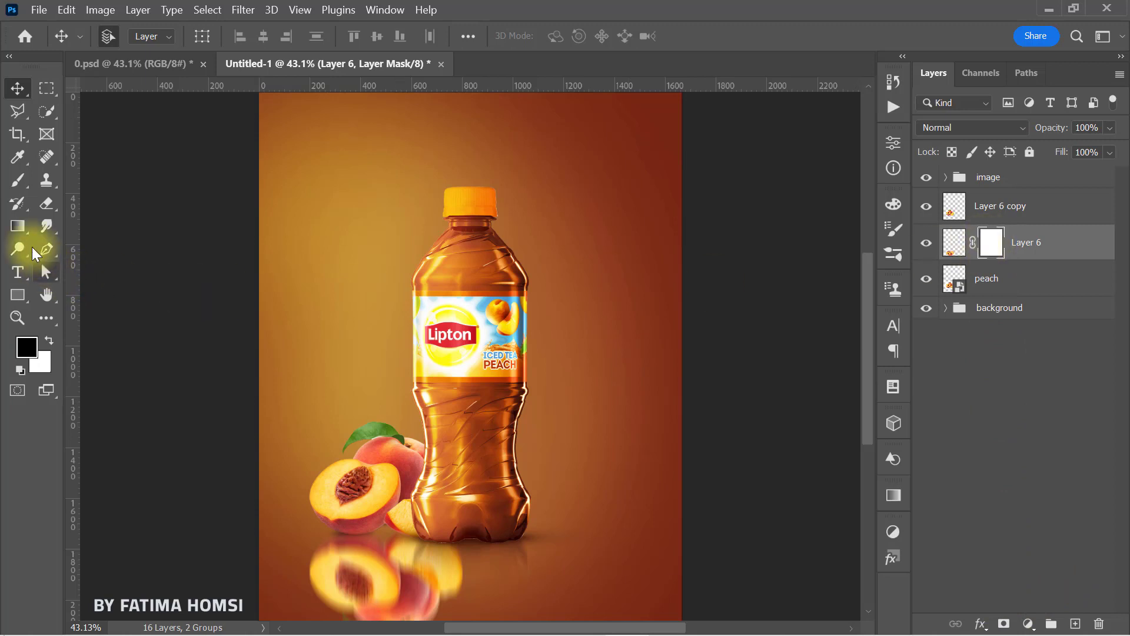
Step: Fade the lower part of the peach reflection on a layer mask with a black-to-transparent linear gradient and a large soft black brush
{"action": "left_click", "coordinate": [18, 226]}
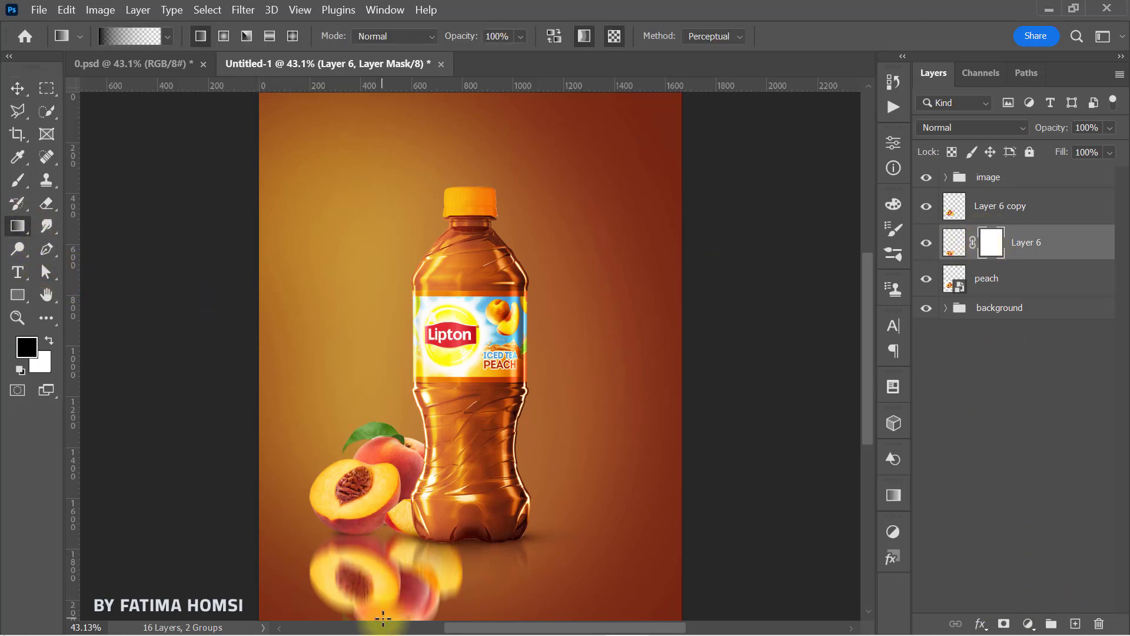
{"action": "scroll", "coordinate": [412, 524], "scroll_direction": "down", "scroll_amount": 1}
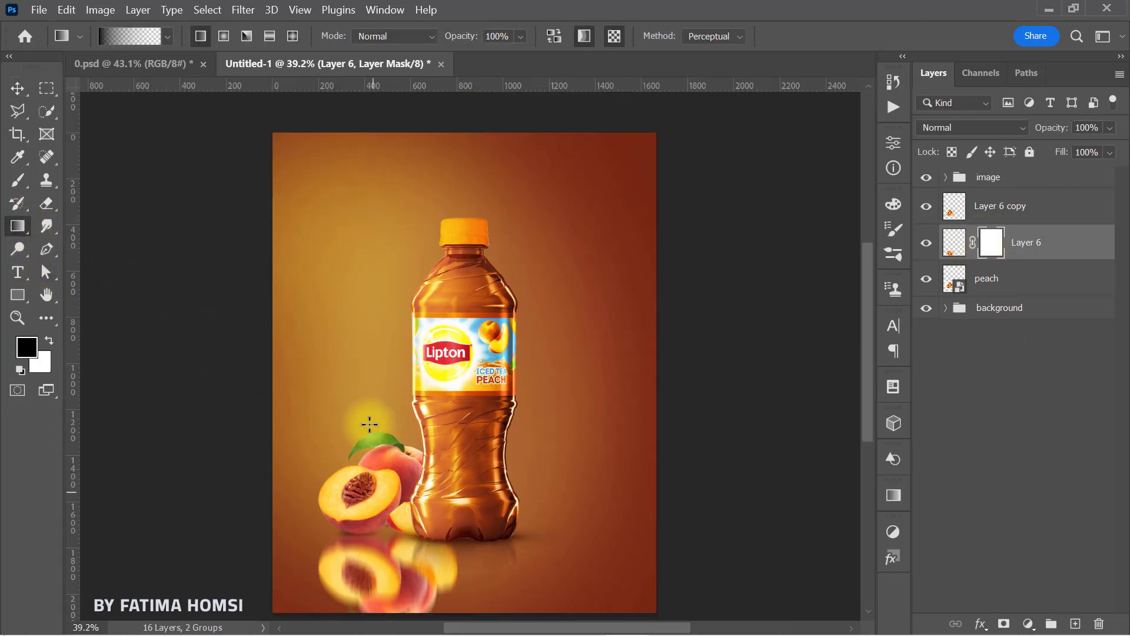
{"action": "left_click_drag", "start_coordinate": [369, 424], "coordinate": [369, 424]}
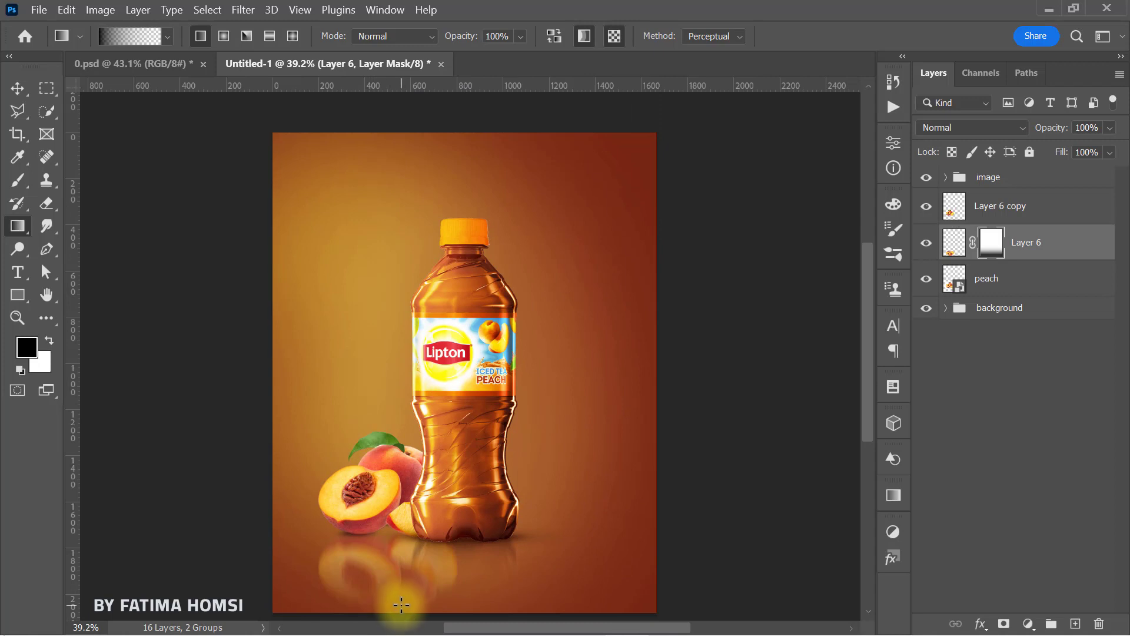
{"action": "left_click", "coordinate": [21, 184]}
{"action": "right_click", "coordinate": [497, 449], "text": "alt"}
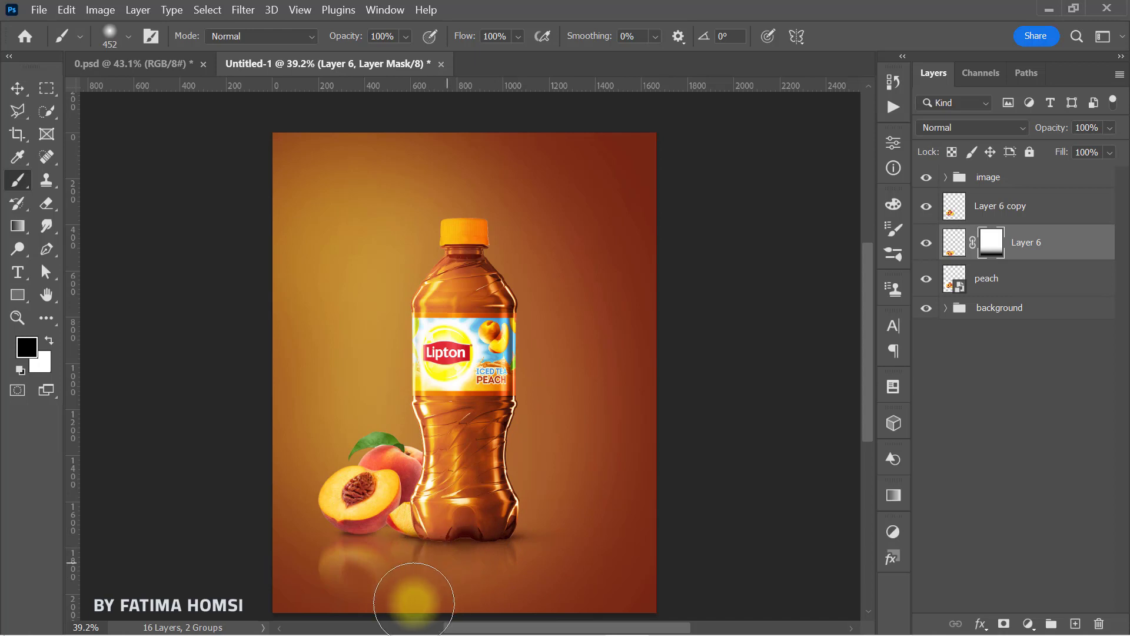
{"action": "mouse_move", "coordinate": [293, 573]}
{"action": "left_mouse_down"}
{"action": "mouse_move", "coordinate": [336, 599]}
{"action": "mouse_move", "coordinate": [384, 597]}
{"action": "mouse_move", "coordinate": [349, 603]}
{"action": "mouse_move", "coordinate": [420, 600]}
{"action": "mouse_move", "coordinate": [494, 572]}
{"action": "mouse_move", "coordinate": [478, 559]}
{"action": "mouse_move", "coordinate": [521, 495]}
{"action": "left_mouse_up"}
{"action": "key", "text": "ctrl+0"}
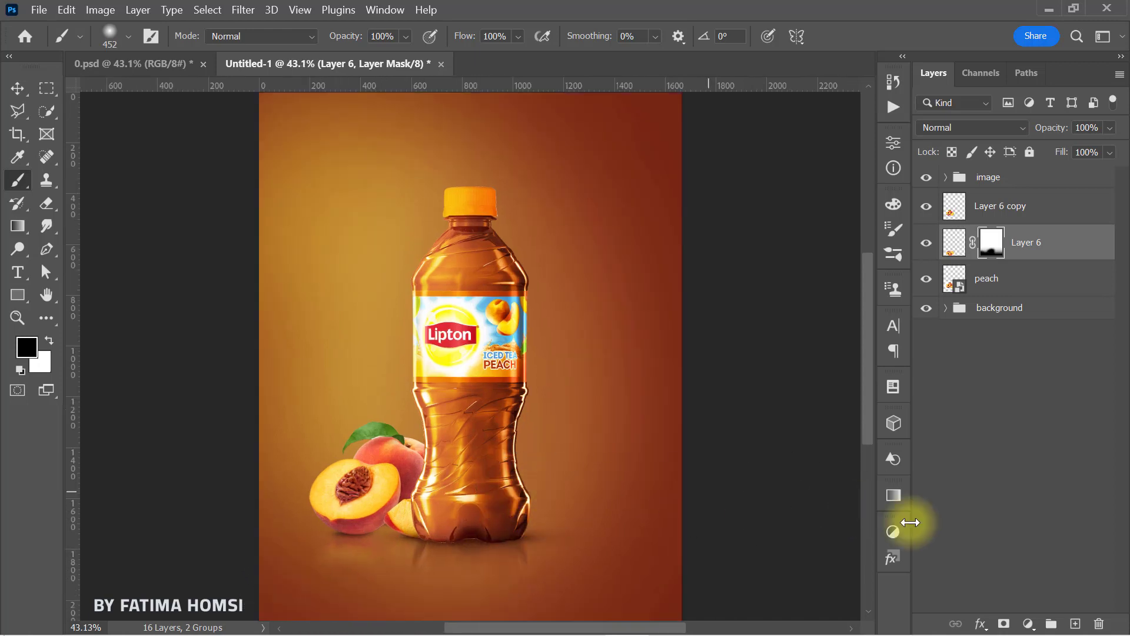
Step: Add a new layer above the peach reflection and set the foreground color to 782815, sampled from the poster's dark lower right corner
{"action": "left_click", "coordinate": [1076, 624]}
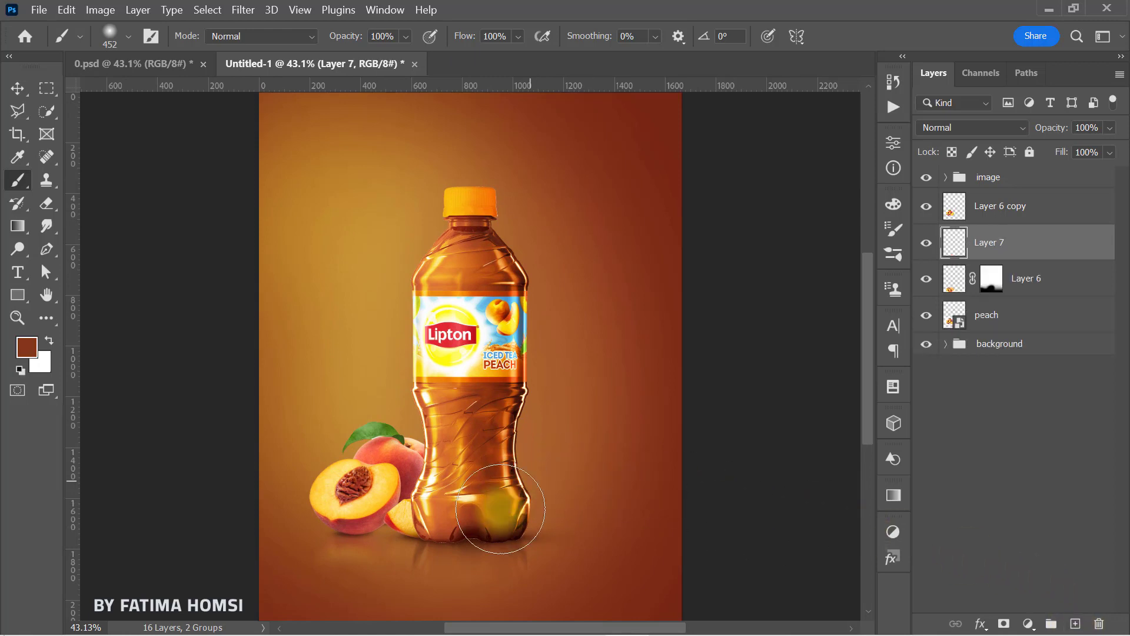
{"action": "left_click", "coordinate": [26, 348]}
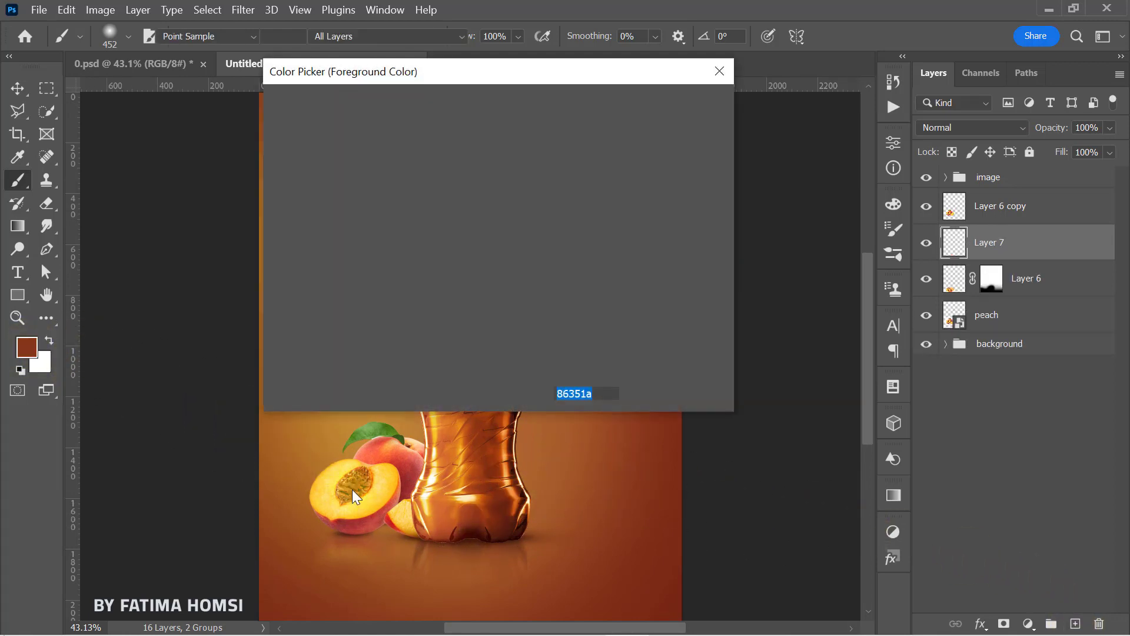
{"action": "left_click", "coordinate": [682, 595]}
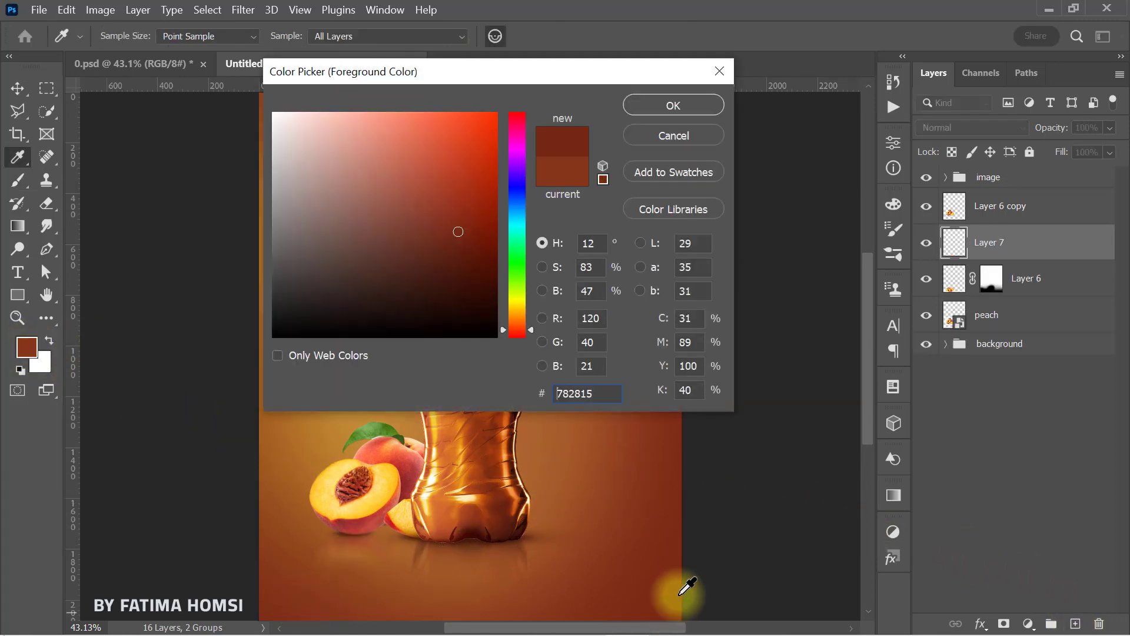
{"action": "left_click", "coordinate": [646, 110]}
Step: Flatten the Soft Round brush tip, reduce it to about 316 px and paint a dark red shadow under the peaches on the new layer
{"action": "right_click", "coordinate": [386, 517]}
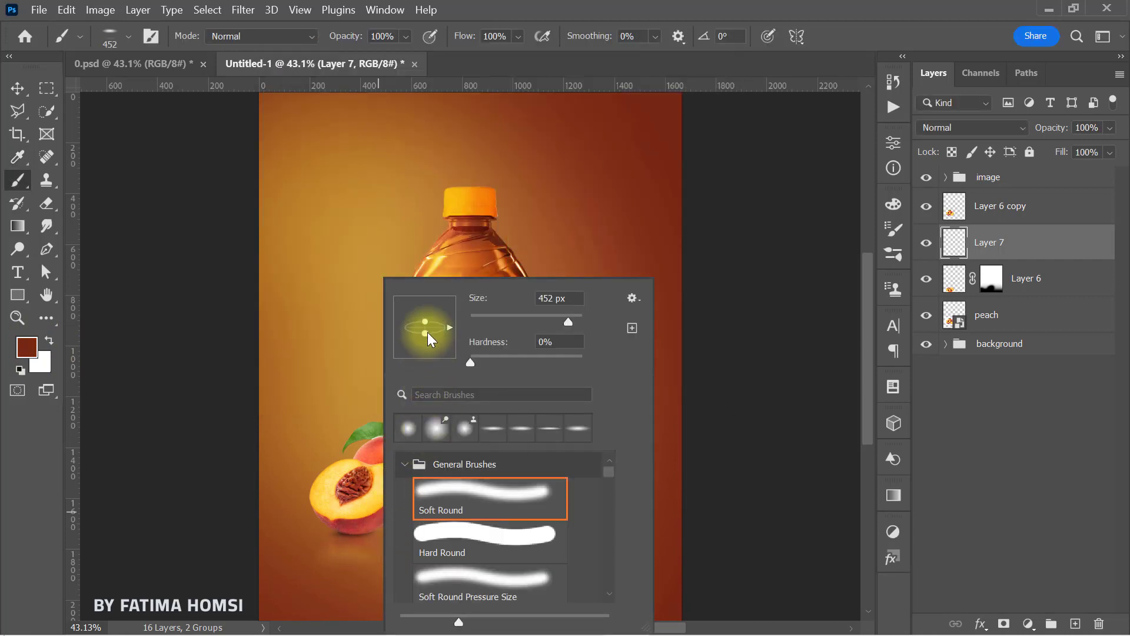
{"action": "left_click", "coordinate": [958, 243]}
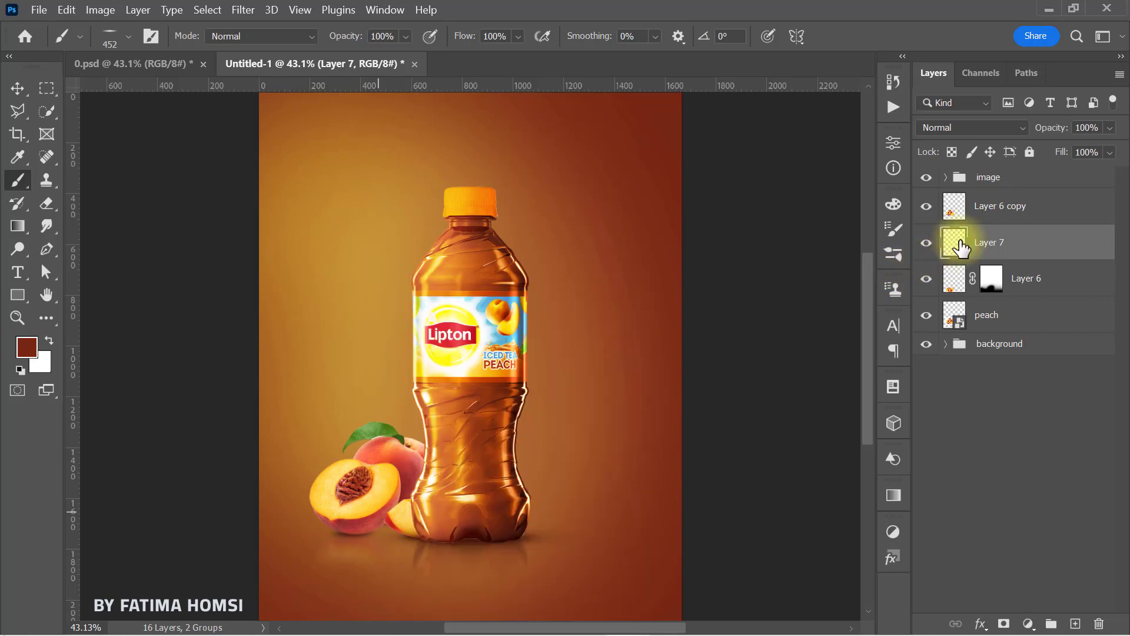
{"action": "mouse_move", "coordinate": [354, 526]}
{"action": "left_mouse_down"}
{"action": "mouse_move", "coordinate": [344, 525]}
{"action": "mouse_move", "coordinate": [351, 531]}
{"action": "left_mouse_up"}
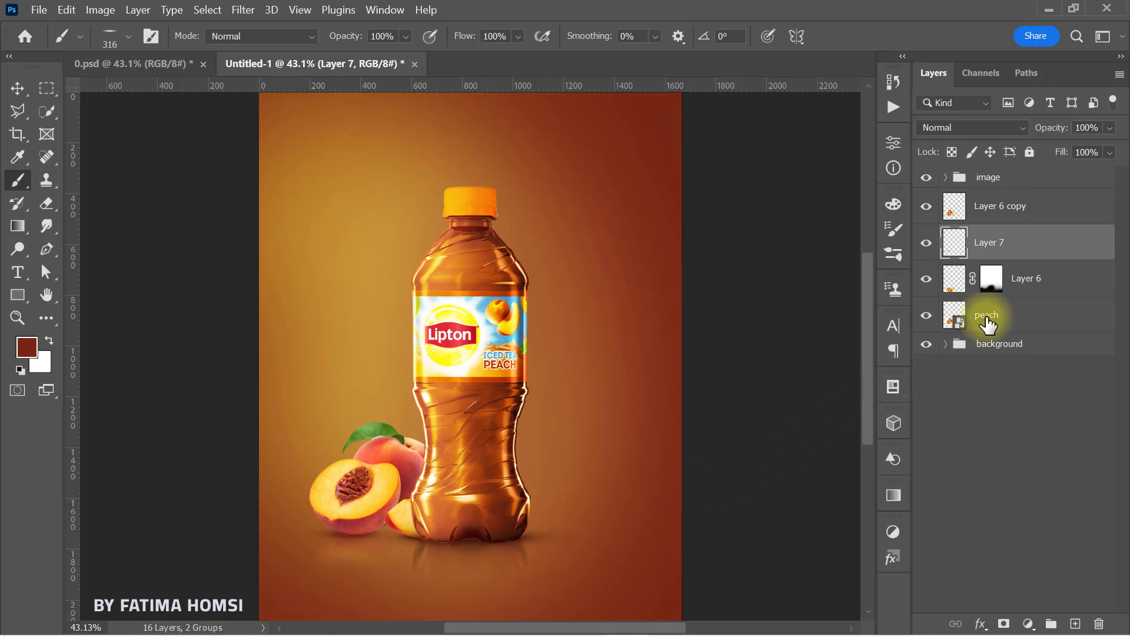
Step: Clip a Color Balance adjustment to the Layer 6 copy peaches with midtones Cyan-Red +24, Magenta-Green +42 and Yellow-Blue -5
{"action": "left_click", "coordinate": [1075, 221]}
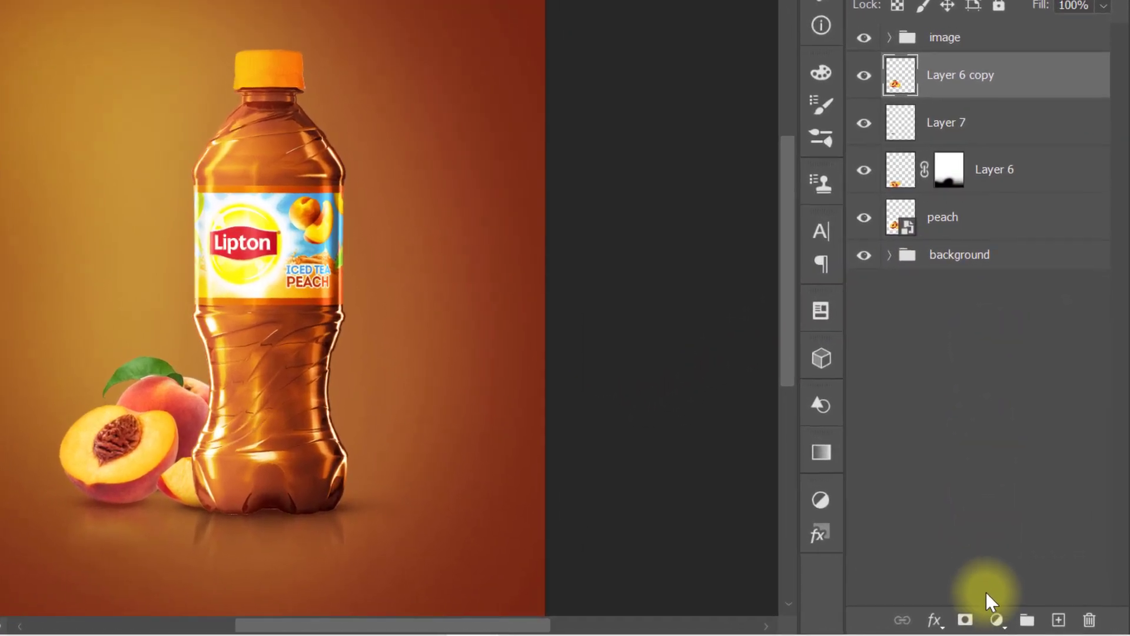
{"action": "left_click", "coordinate": [1028, 623]}
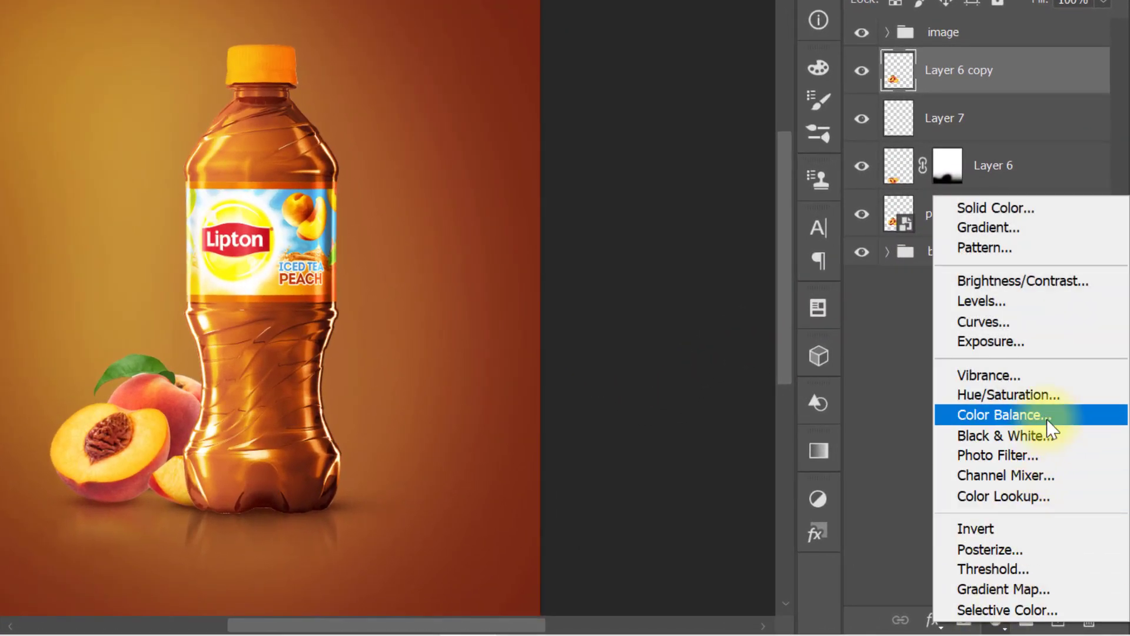
{"action": "left_click", "coordinate": [1004, 415]}
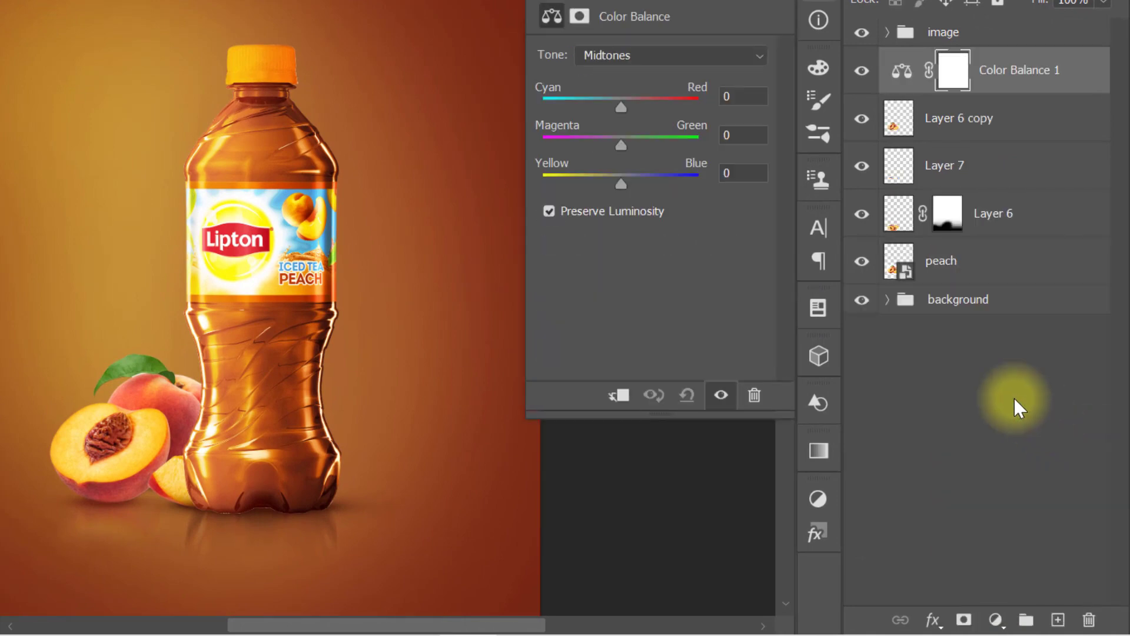
{"action": "left_click", "coordinate": [612, 397]}
{"action": "left_click", "coordinate": [727, 96]}
{"action": "type", "text": "2"}
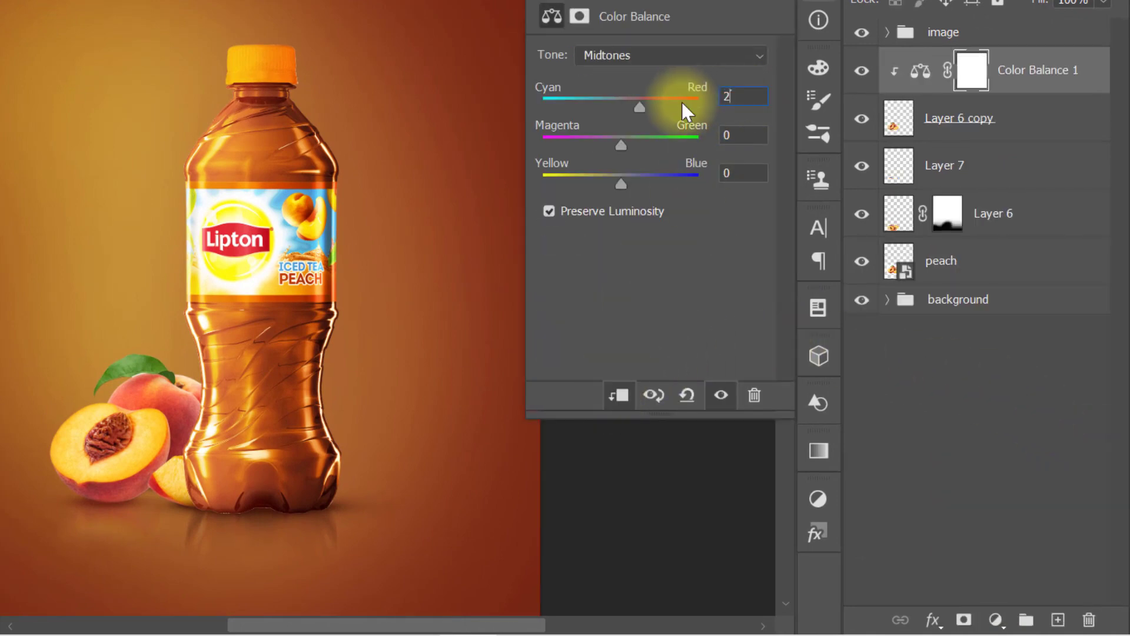
{"action": "type", "text": "4"}
{"action": "key", "text": "Tab"}
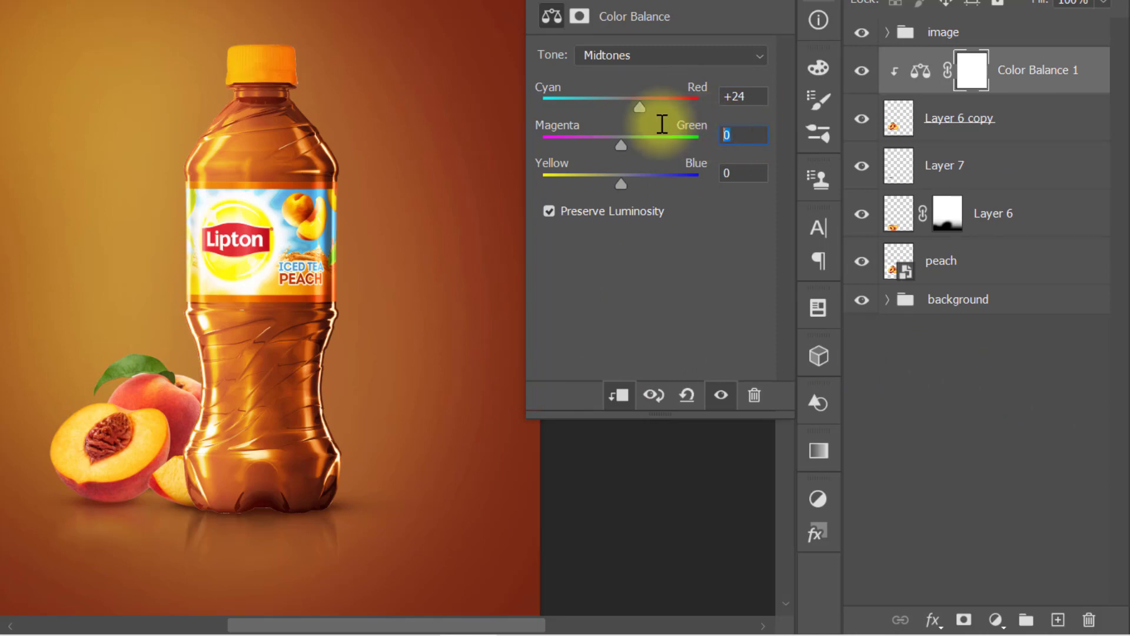
{"action": "type", "text": "42"}
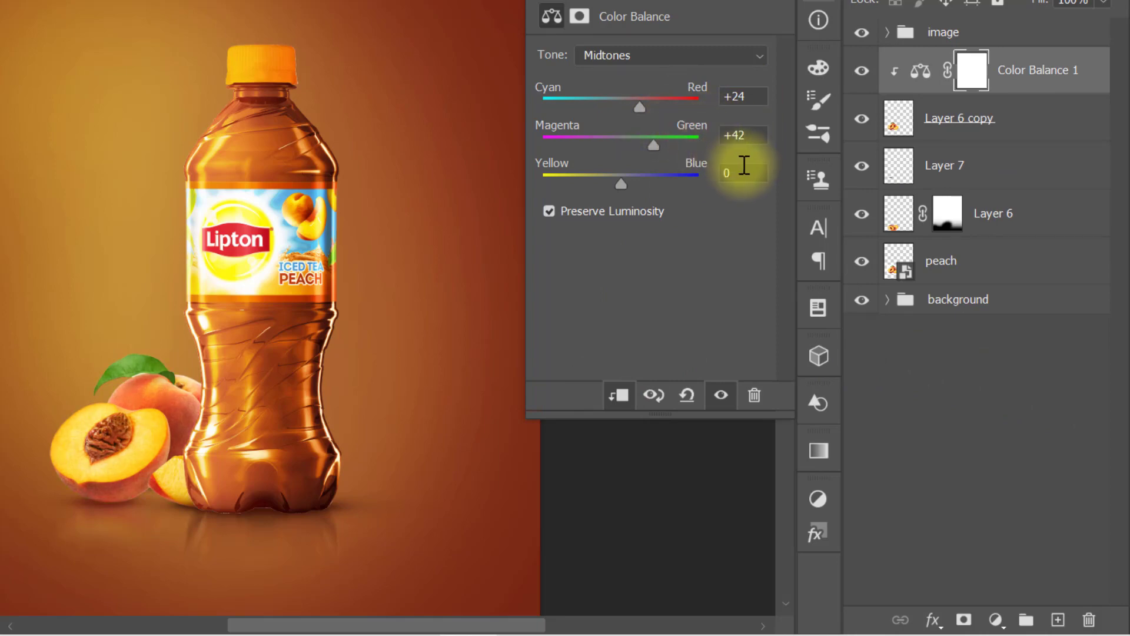
{"action": "left_click", "coordinate": [742, 170]}
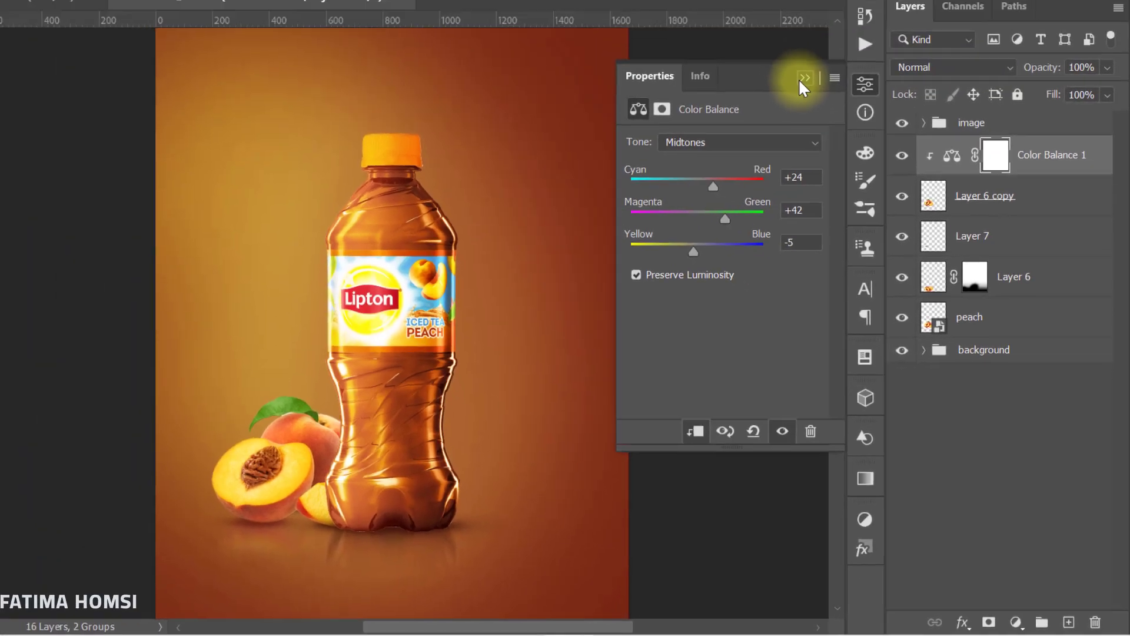
{"action": "left_click", "coordinate": [800, 79]}
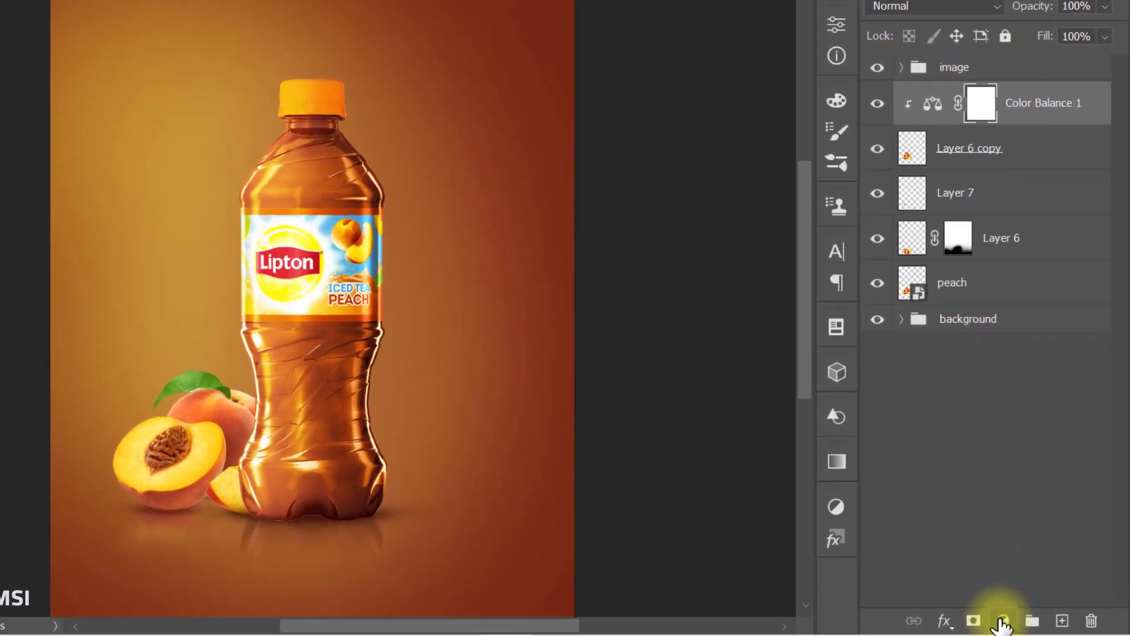
Step: Clip a Levels adjustment to the peaches above the Color Balance and raise the shadow input level slightly
{"action": "left_click", "coordinate": [1028, 623]}
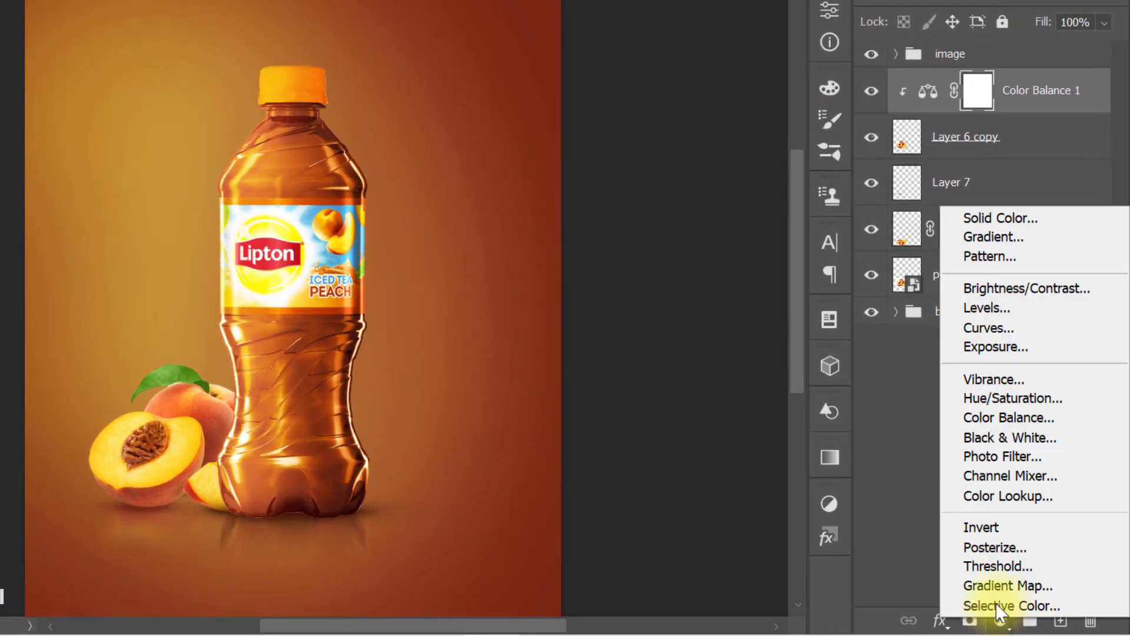
{"action": "left_click", "coordinate": [1057, 310]}
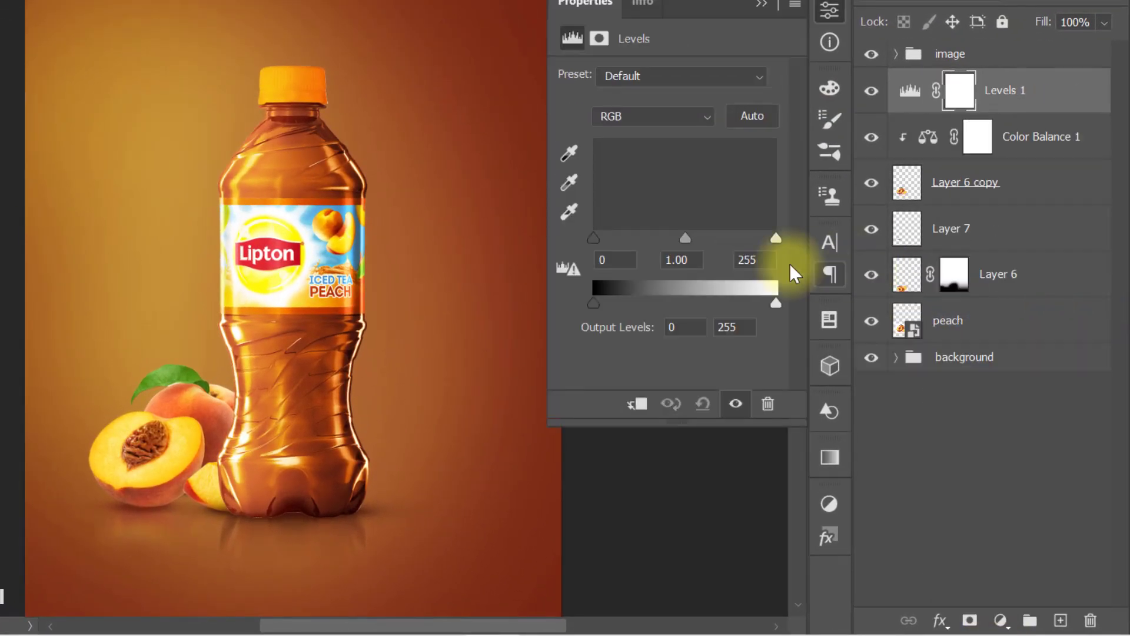
{"action": "left_click", "coordinate": [629, 404]}
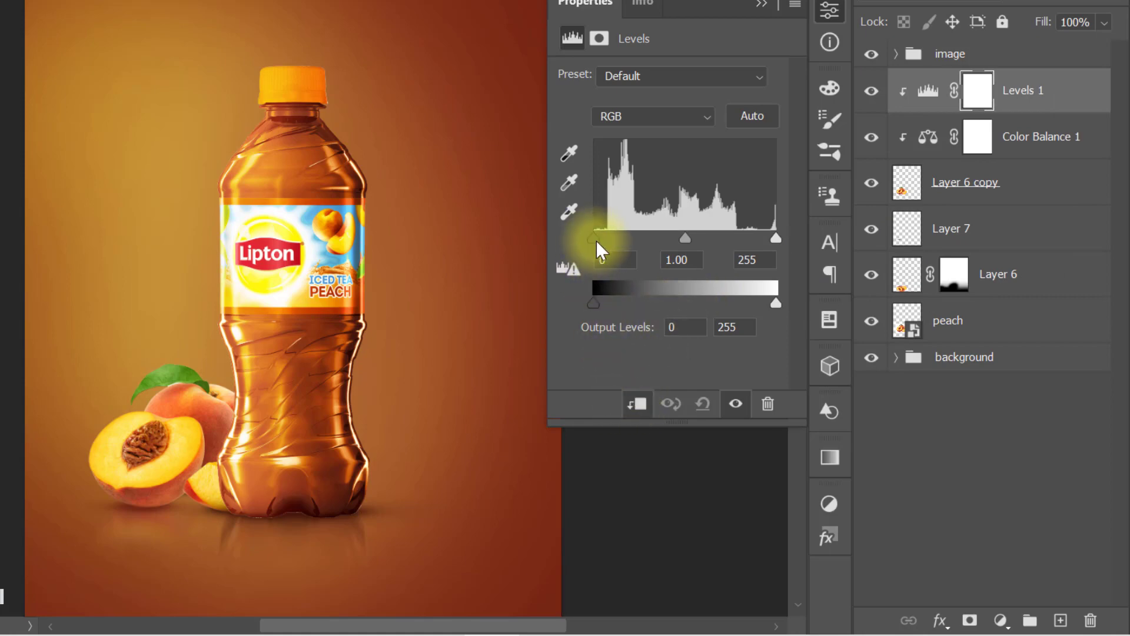
{"action": "left_click_drag", "start_coordinate": [596, 241], "coordinate": [609, 245]}
{"action": "left_click", "coordinate": [762, 4]}
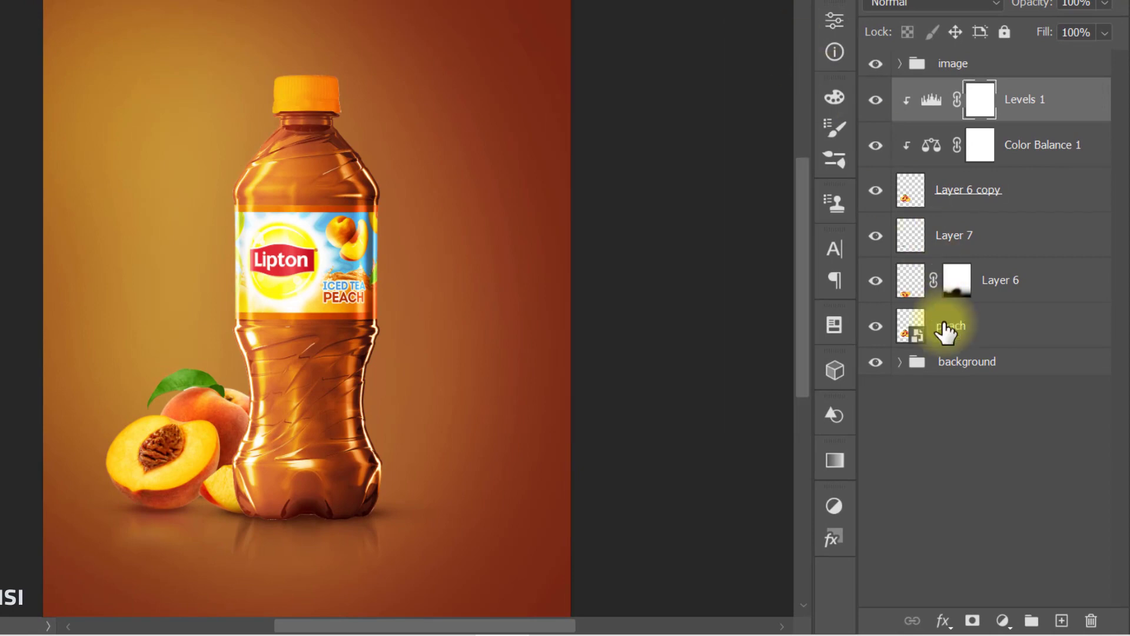
Step: Clip a Curves adjustment to the peaches above the Levels and pull the RGB curve down slightly to darken them
{"action": "left_click", "coordinate": [1002, 621]}
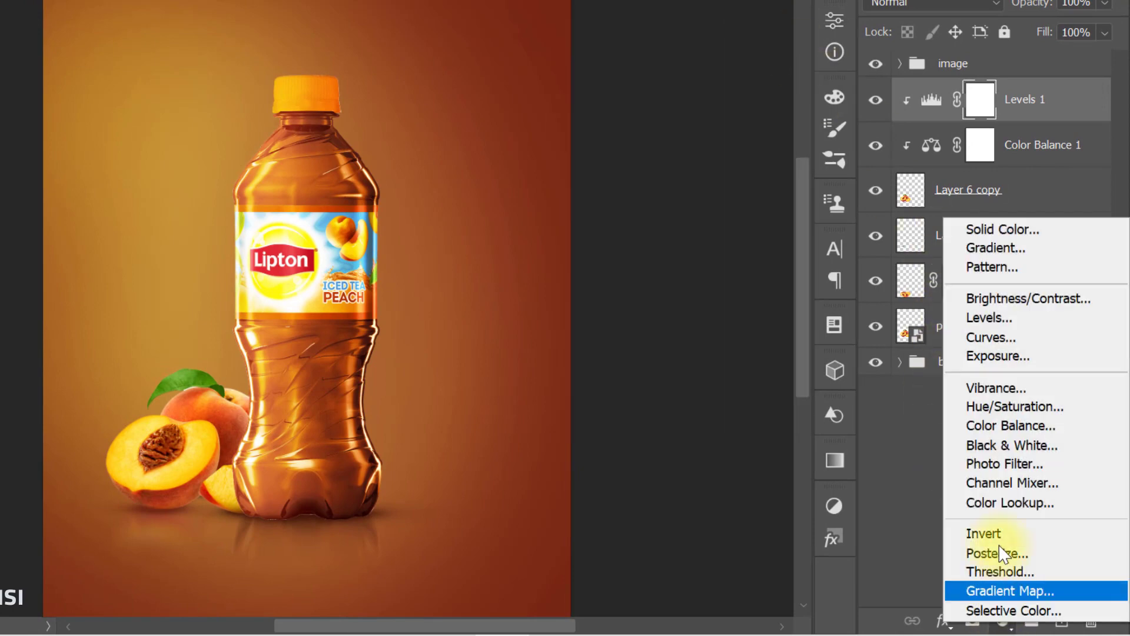
{"action": "left_click", "coordinate": [1045, 342]}
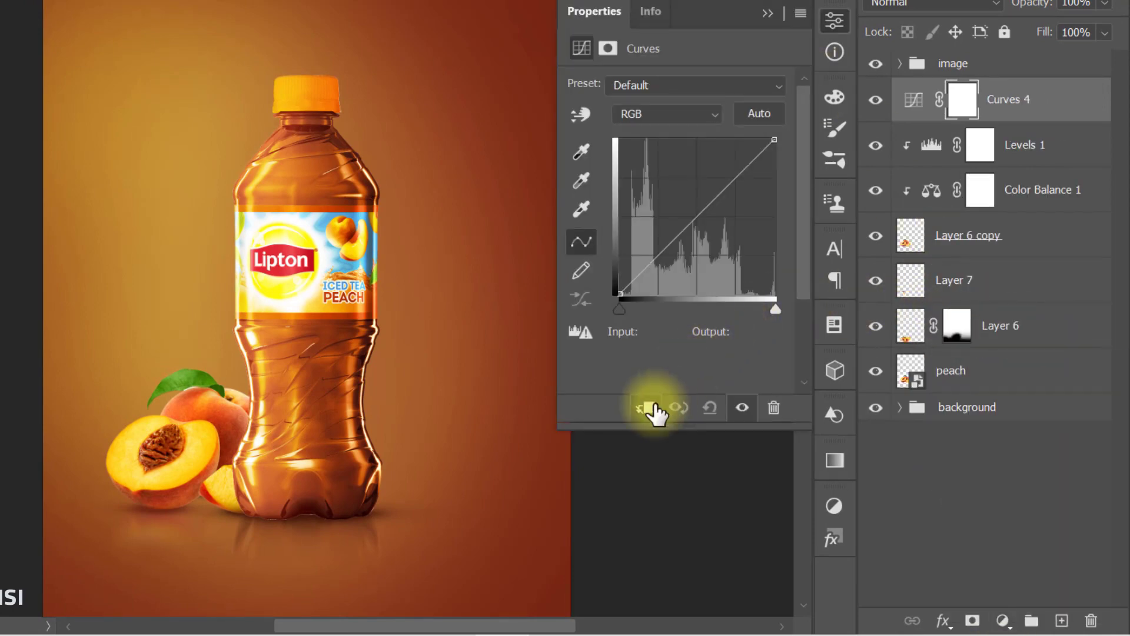
{"action": "left_click_drag", "start_coordinate": [682, 236], "coordinate": [702, 237]}
{"action": "left_click", "coordinate": [766, 13]}
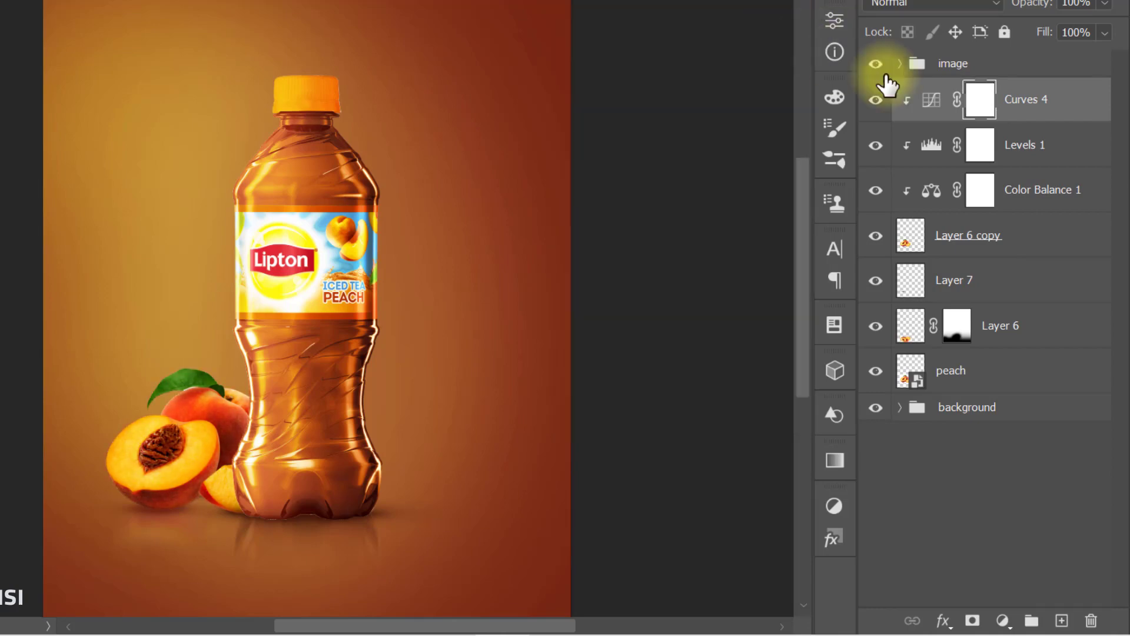
Step: Mask the Curves darkening off the outer, light-facing side of the peaches and the leaf with a black Soft Round brush at 316 px
{"action": "right_click", "coordinate": [166, 394]}
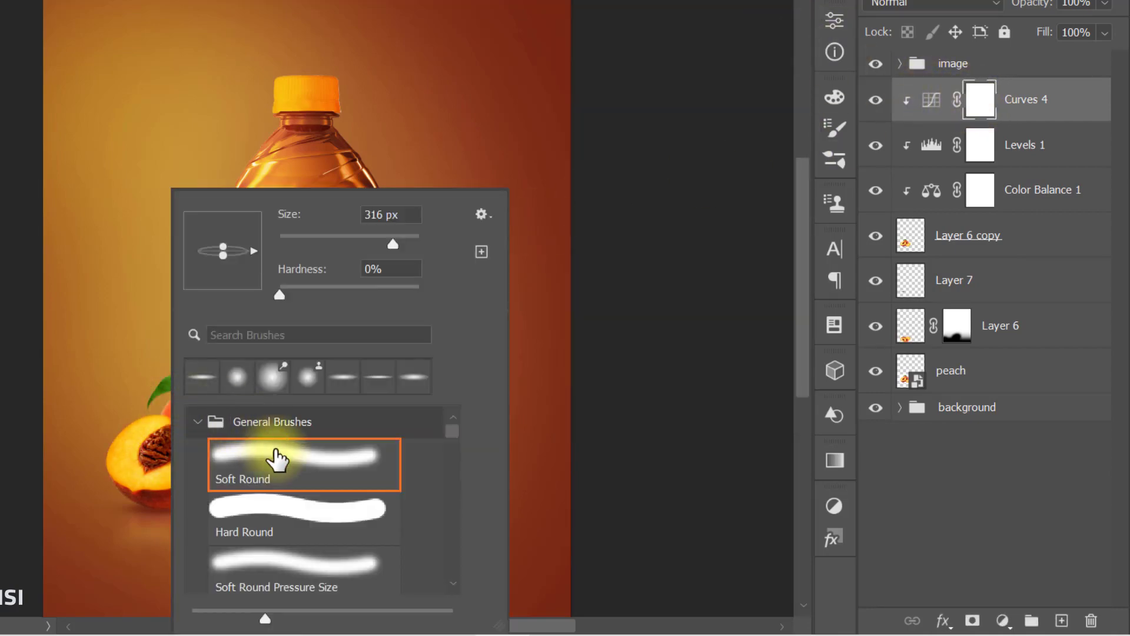
{"action": "left_click", "coordinate": [276, 456]}
{"action": "left_click", "coordinate": [971, 101]}
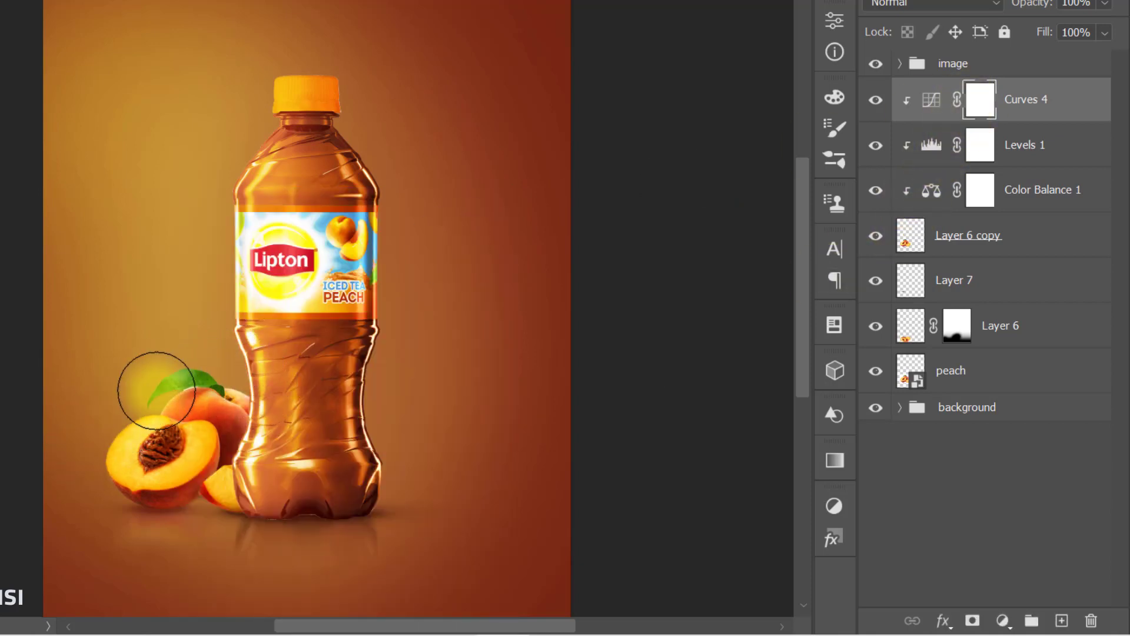
{"action": "mouse_move", "coordinate": [98, 455]}
{"action": "left_mouse_down"}
{"action": "mouse_move", "coordinate": [132, 393]}
{"action": "mouse_move", "coordinate": [189, 348]}
{"action": "left_mouse_up"}
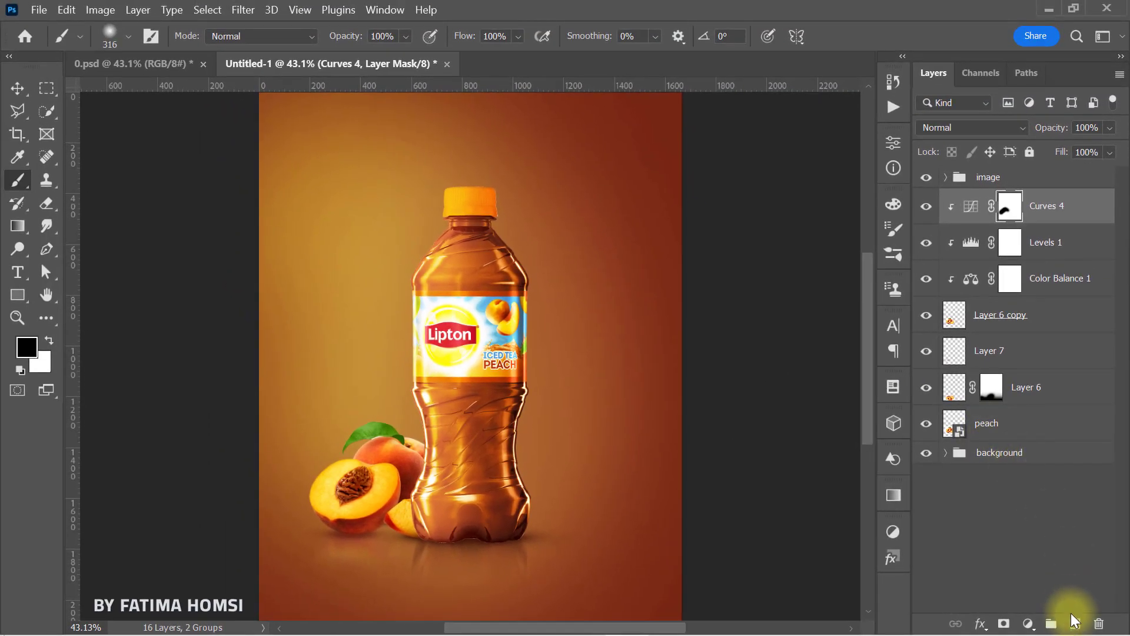
Step: Paint a dark red 782815 shadow where the peaches meet the bottle's base on a new layer and set its opacity to 60%
{"action": "left_click", "coordinate": [1070, 622]}
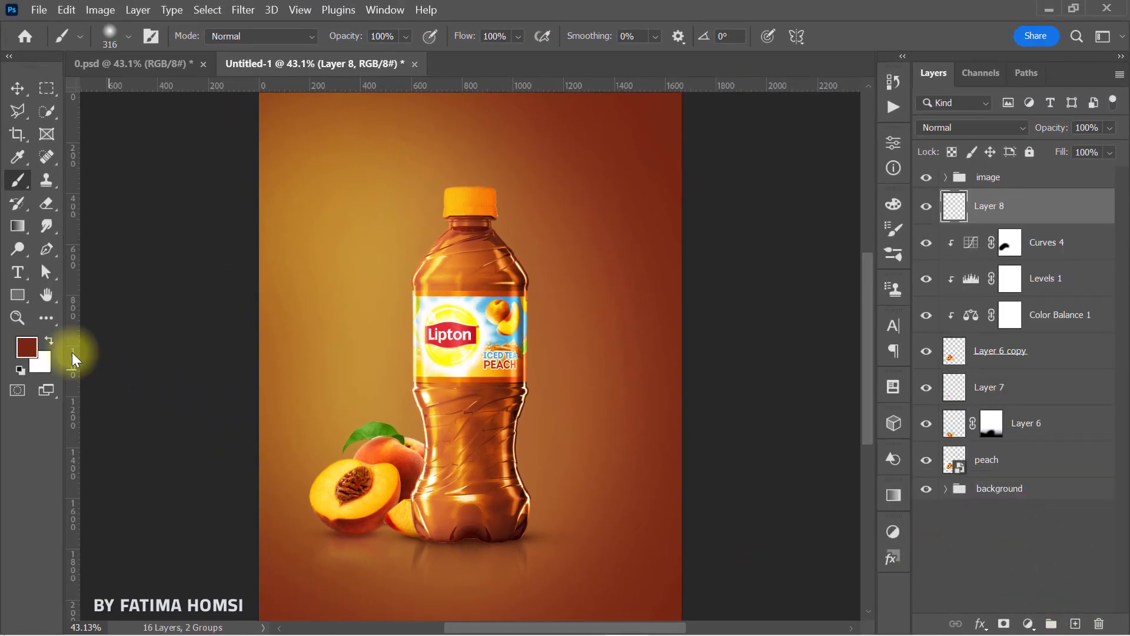
{"action": "left_click", "coordinate": [26, 347]}
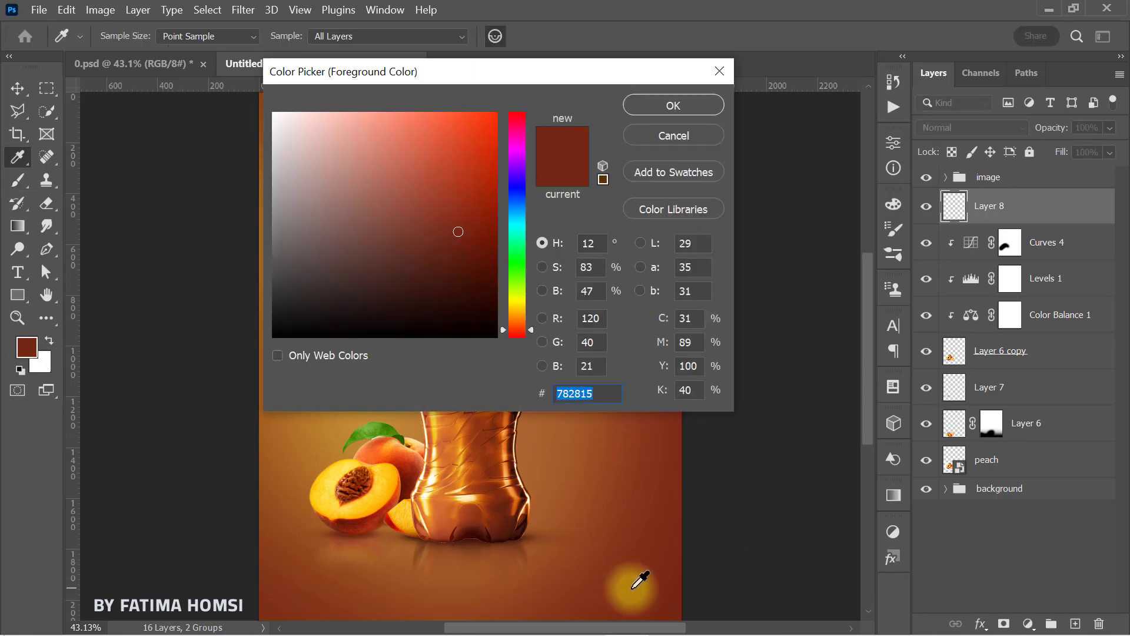
{"action": "left_click", "coordinate": [674, 105]}
{"action": "key", "text": "b"}
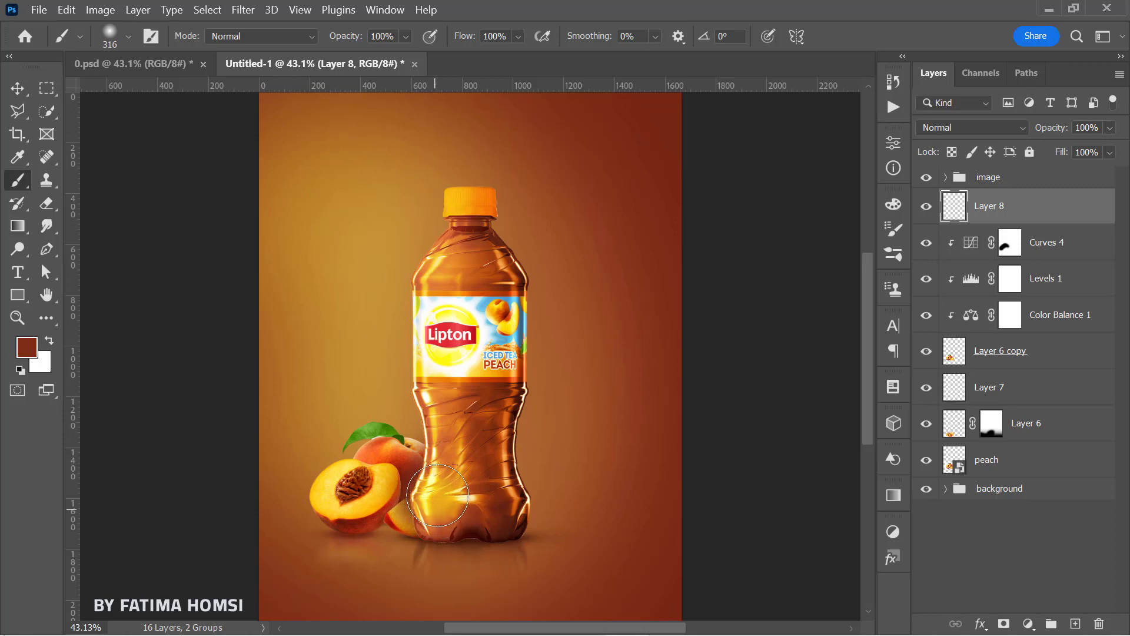
{"action": "left_click", "coordinate": [438, 495]}
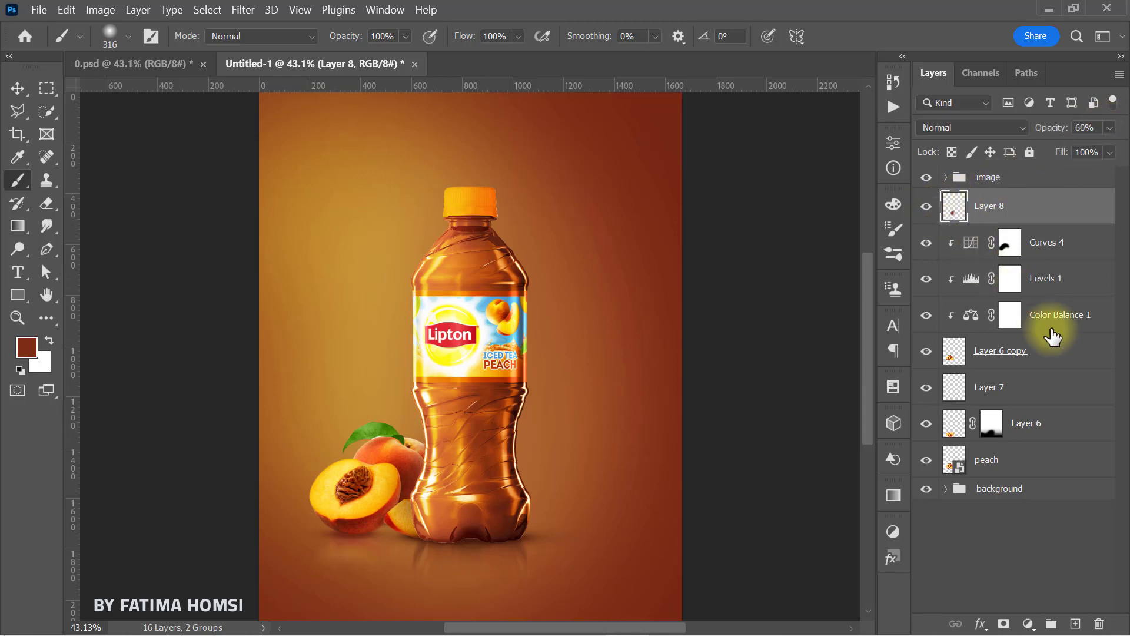
Step: Group all layers from Layer 8 down to the peach layer and name the group peach
{"action": "key", "text": "shift"}
{"action": "left_click", "coordinate": [1081, 472], "text": "shift"}
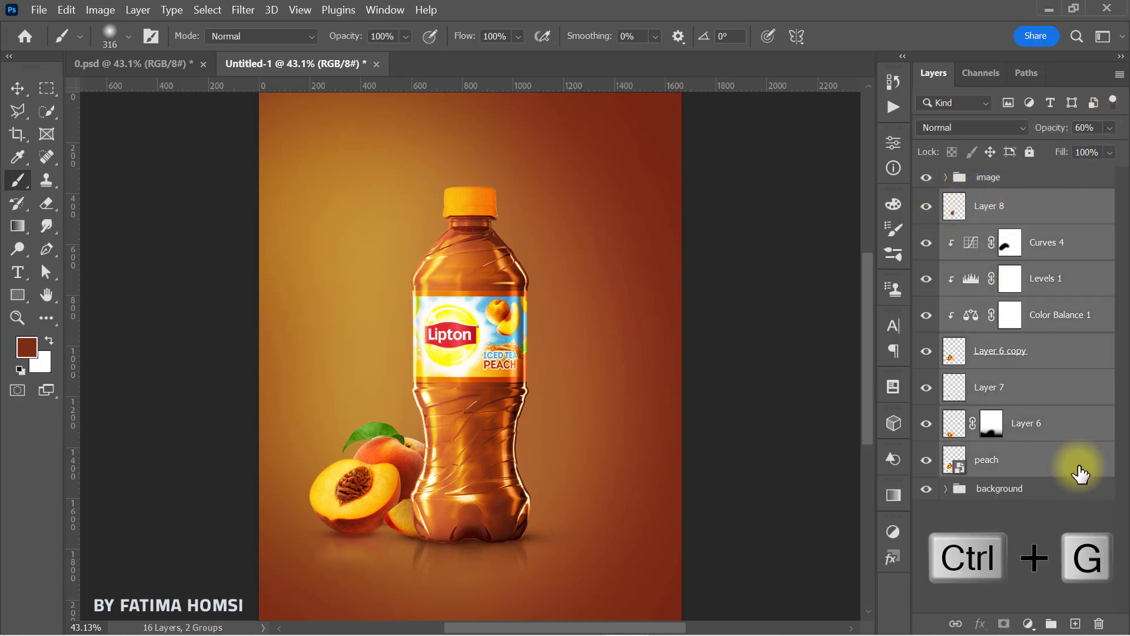
{"action": "key", "text": "ctrl+g"}
{"action": "left_click", "coordinate": [1017, 203]}
{"action": "type", "text": "p"}
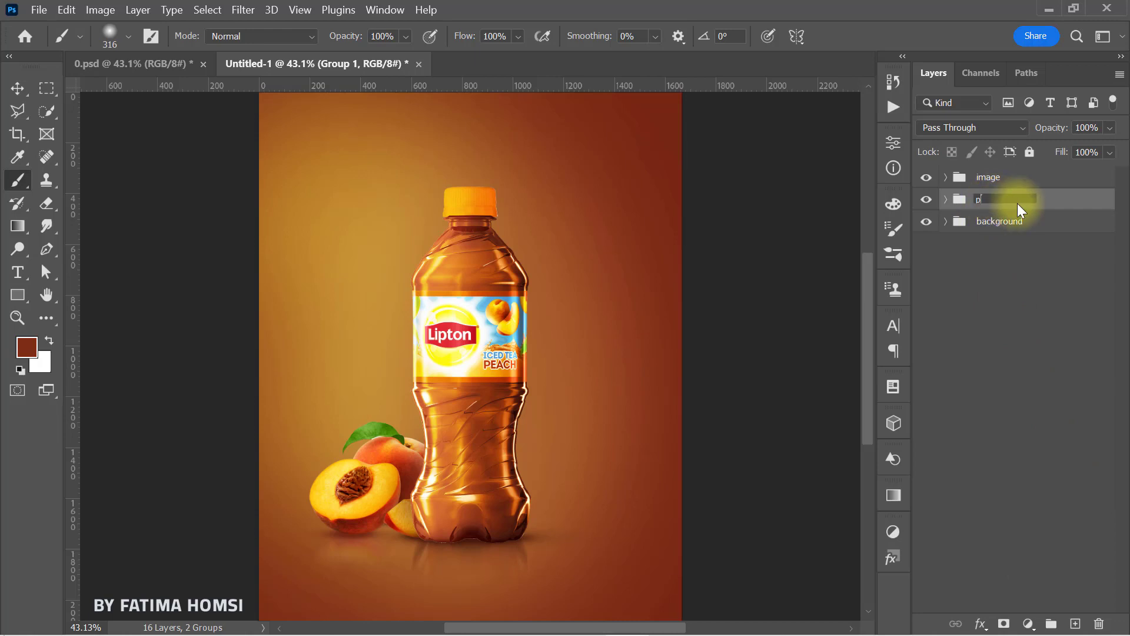
{"action": "type", "text": "each"}
{"action": "key", "text": "Return"}
Step: Place the lens 2 image from the ice tea 33 folder above the image group, rotate it 90° and scale it to 5.39%
{"action": "left_click", "coordinate": [1022, 184]}
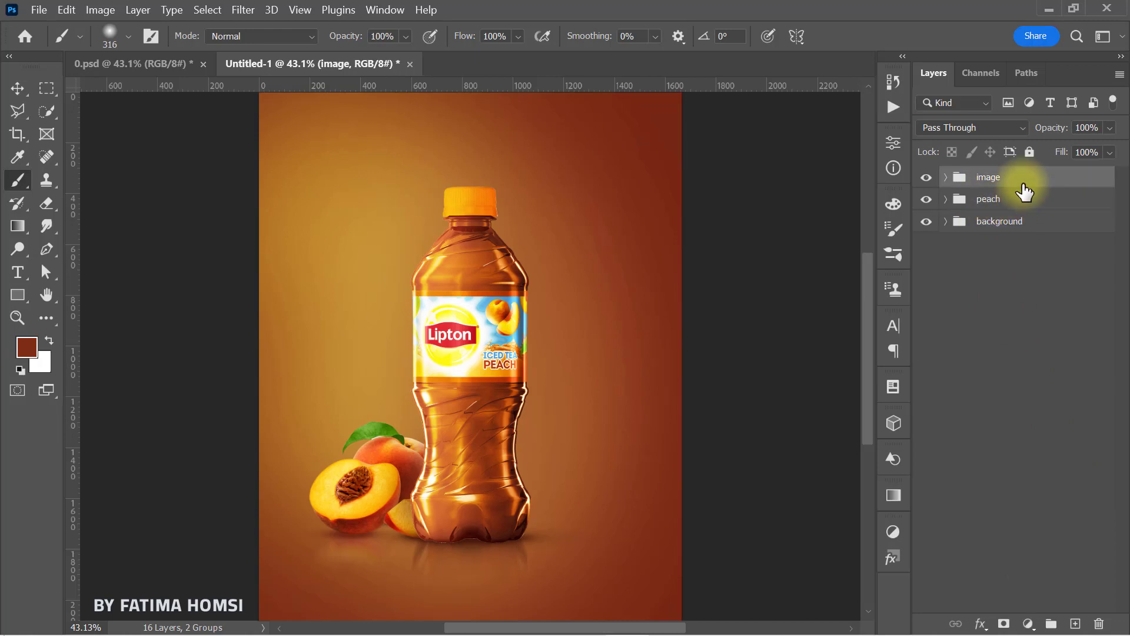
{"action": "left_click", "coordinate": [1047, 8]}
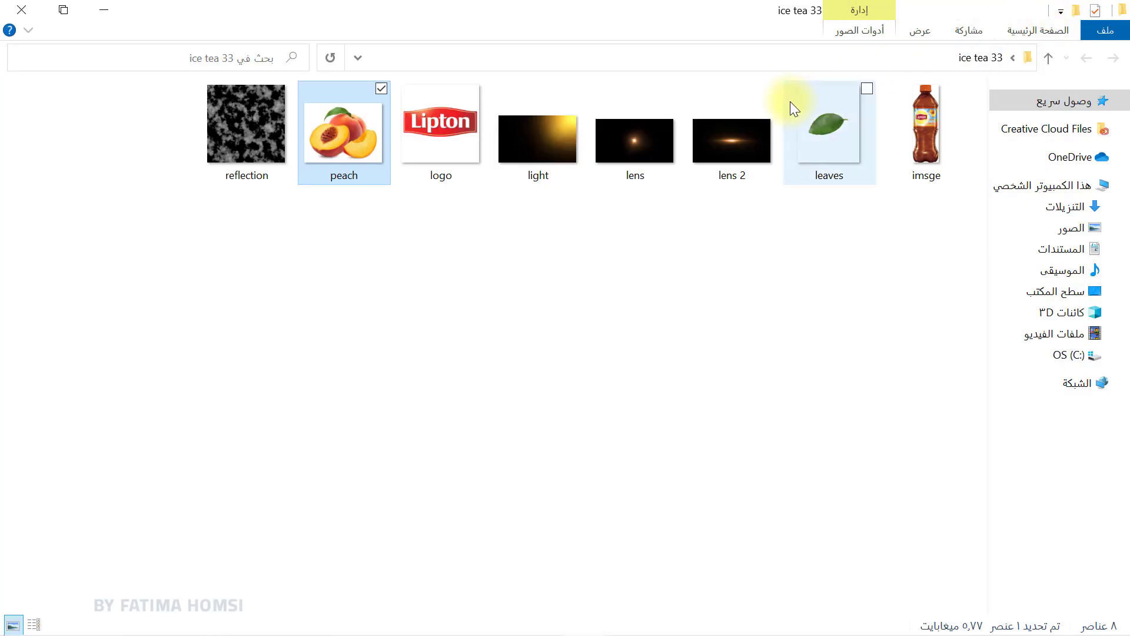
{"action": "left_click_drag", "start_coordinate": [731, 140], "coordinate": [541, 489]}
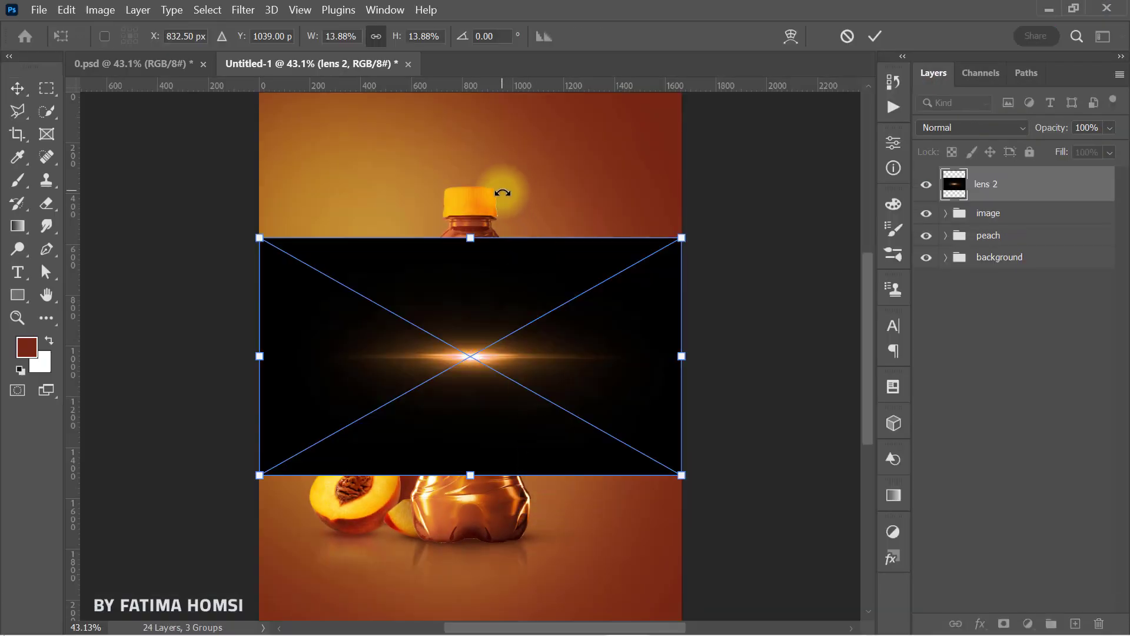
{"action": "left_click_drag", "start_coordinate": [500, 189], "coordinate": [640, 417]}
{"action": "left_click_drag", "start_coordinate": [595, 161], "coordinate": [518, 272]}
{"action": "left_click_drag", "start_coordinate": [452, 348], "coordinate": [426, 333]}
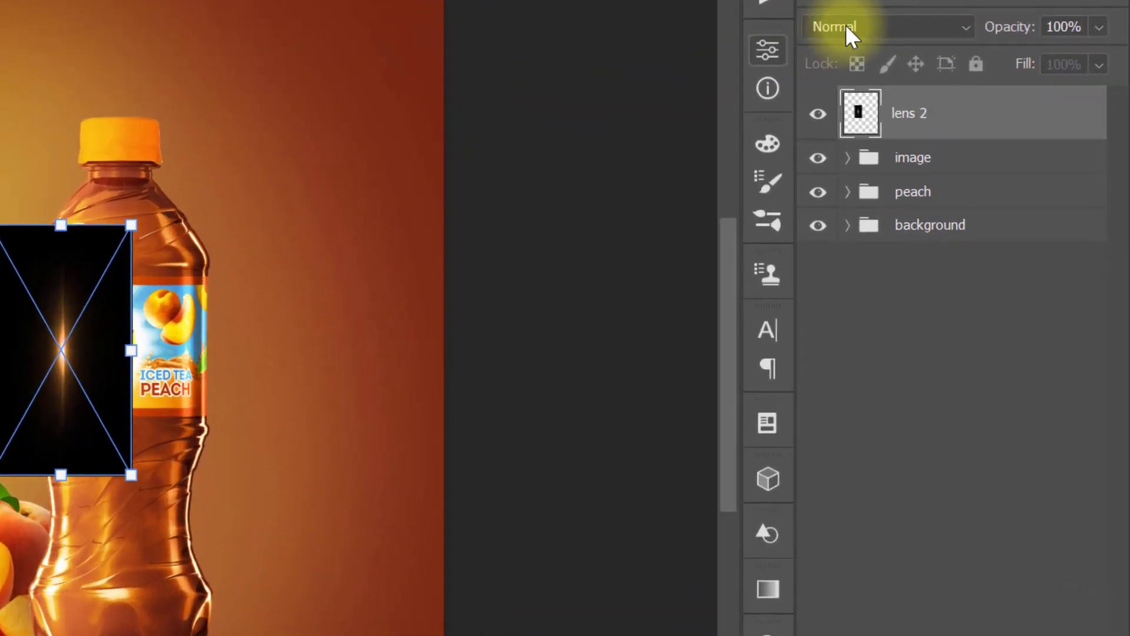
Step: Set the lens 2 flare to Screen blending, position it on the left edge of the bottle's label, and compare with and without it
{"action": "left_click", "coordinate": [946, 127]}
{"action": "left_click", "coordinate": [888, 257]}
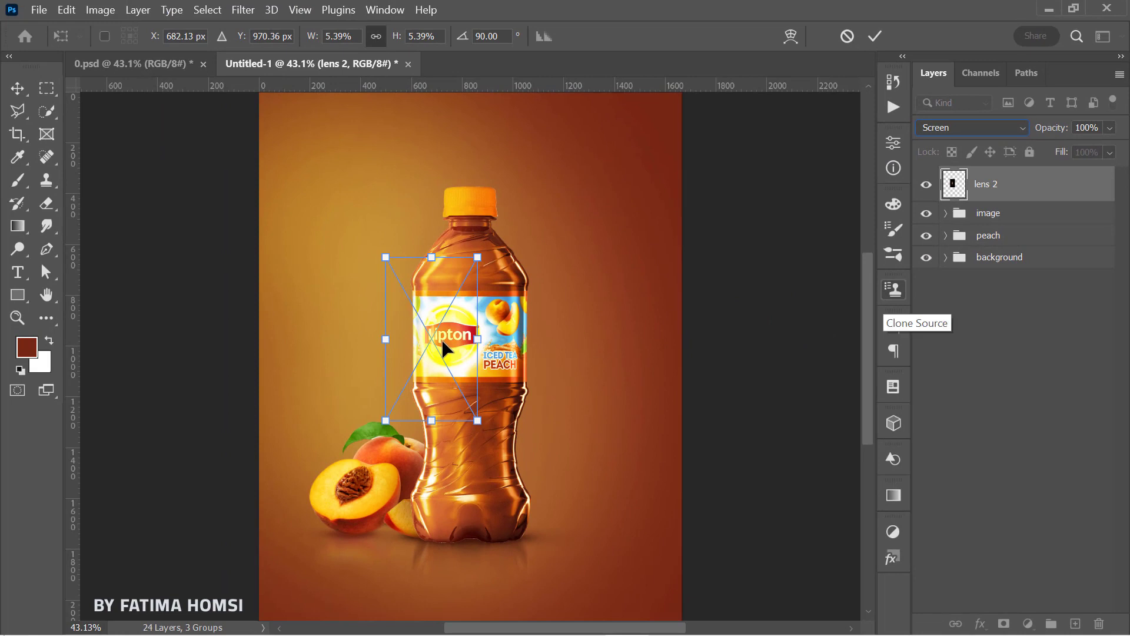
{"action": "left_click_drag", "start_coordinate": [446, 349], "coordinate": [429, 350]}
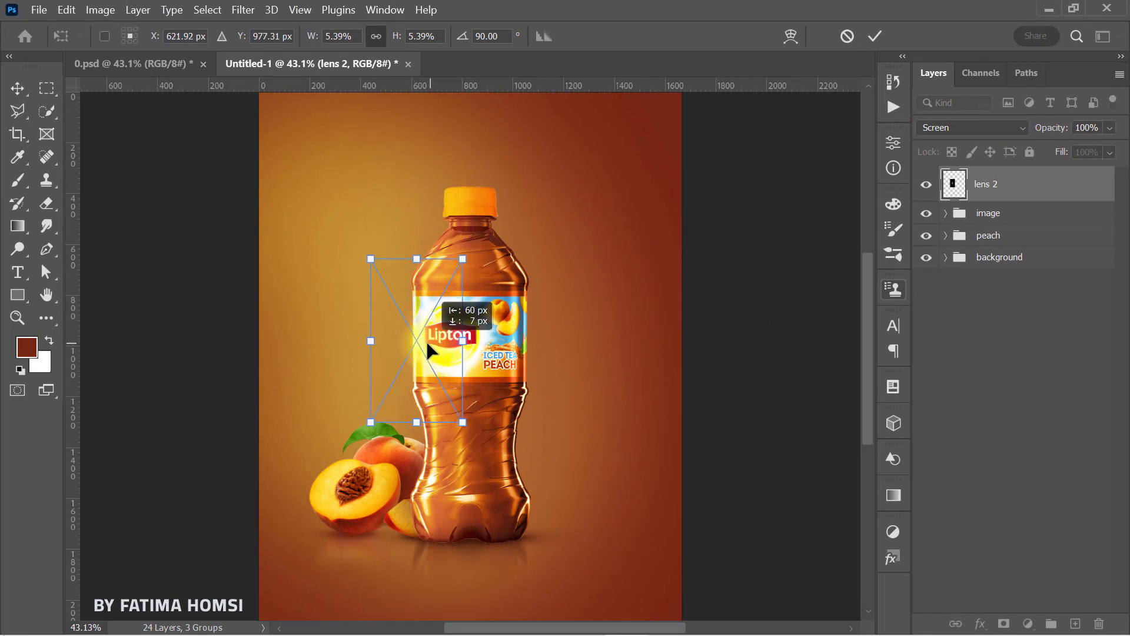
{"action": "left_click", "coordinate": [874, 38]}
{"action": "left_click", "coordinate": [927, 185]}
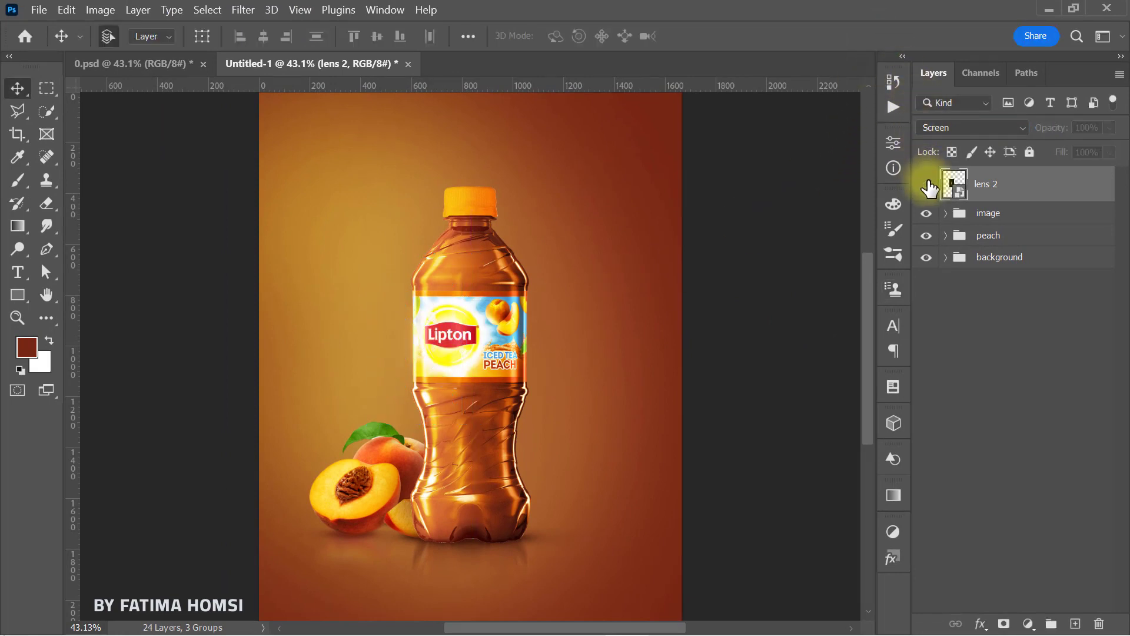
{"action": "left_click", "coordinate": [928, 185]}
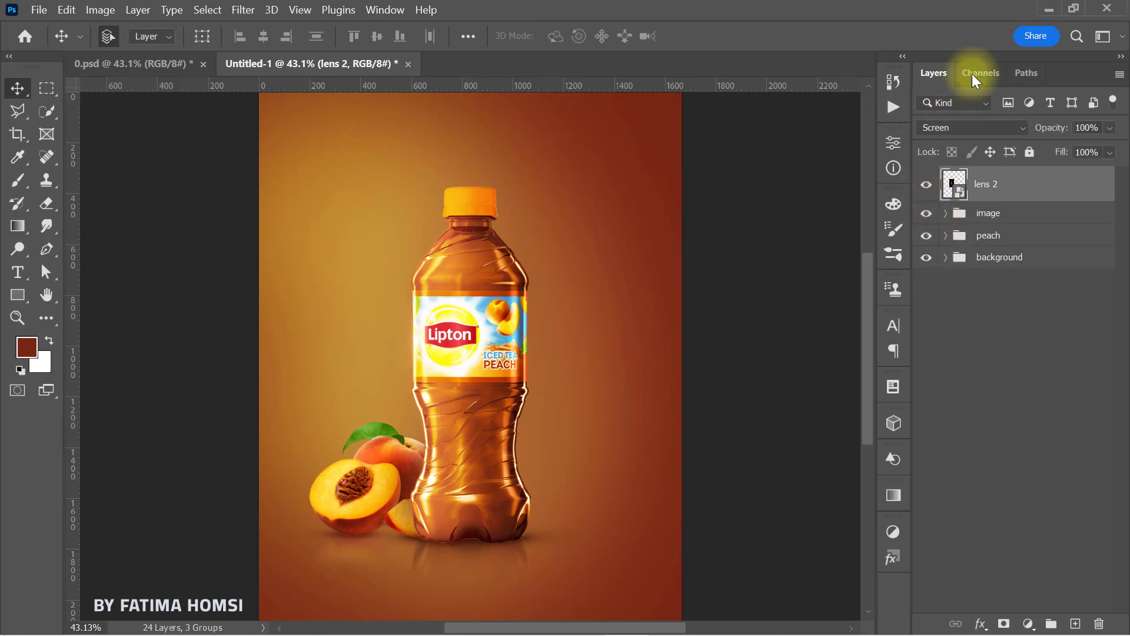
Step: Place the lens image from the ice tea 33 folder above lens 2, scale it to 6.86% and set its blending to Screen
{"action": "left_click", "coordinate": [1048, 11]}
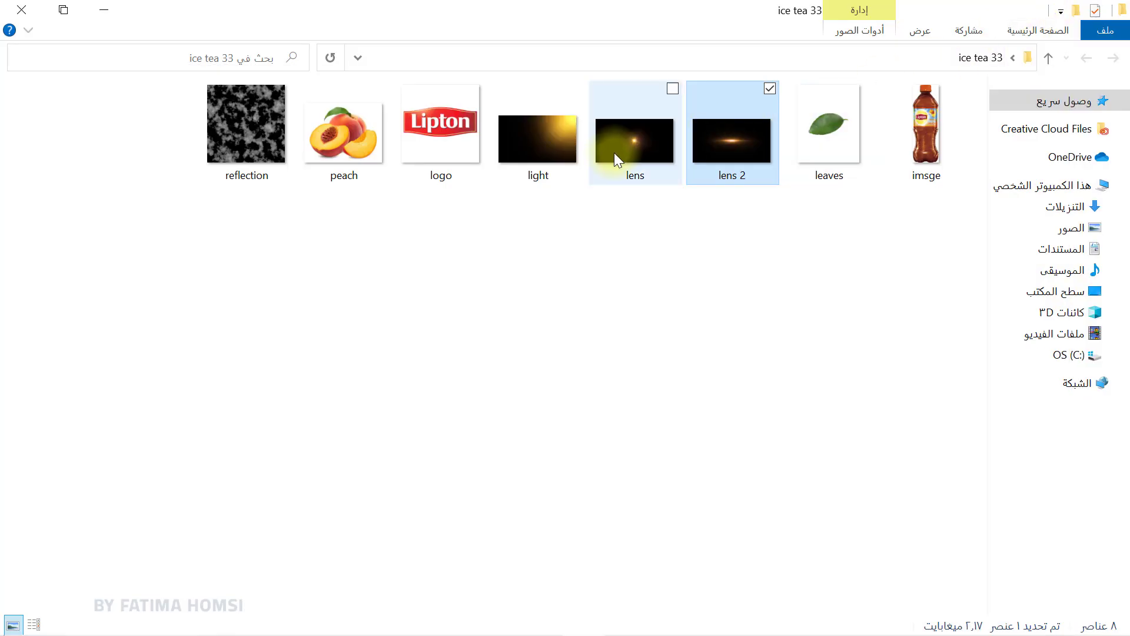
{"action": "left_click_drag", "start_coordinate": [614, 153], "coordinate": [516, 428]}
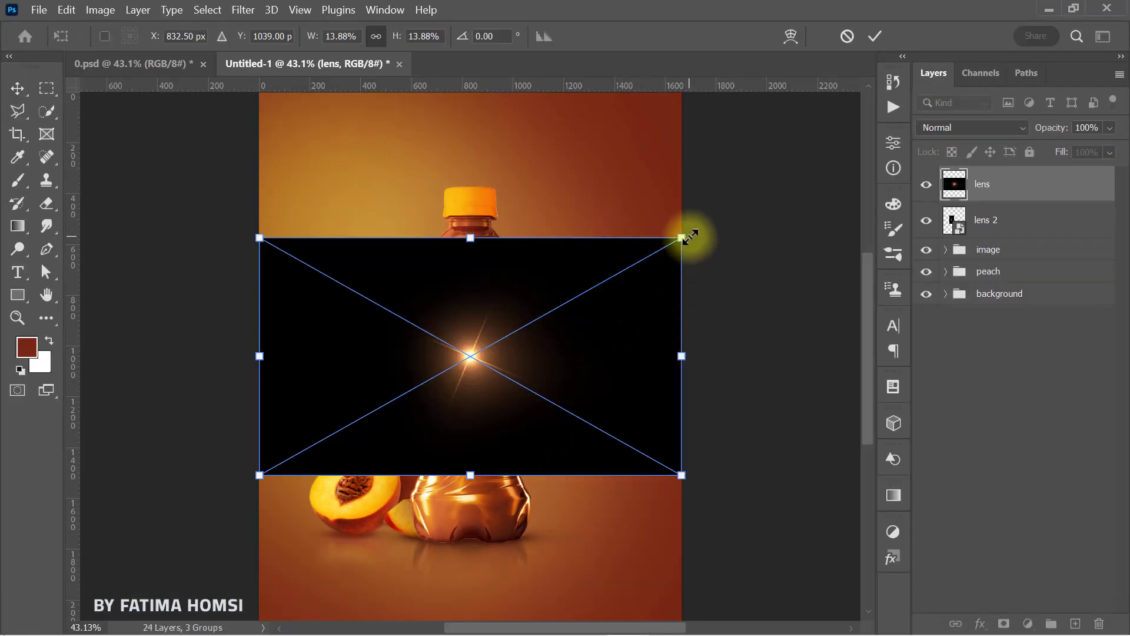
{"action": "left_click_drag", "start_coordinate": [683, 237], "coordinate": [590, 300]}
{"action": "left_click", "coordinate": [965, 118]}
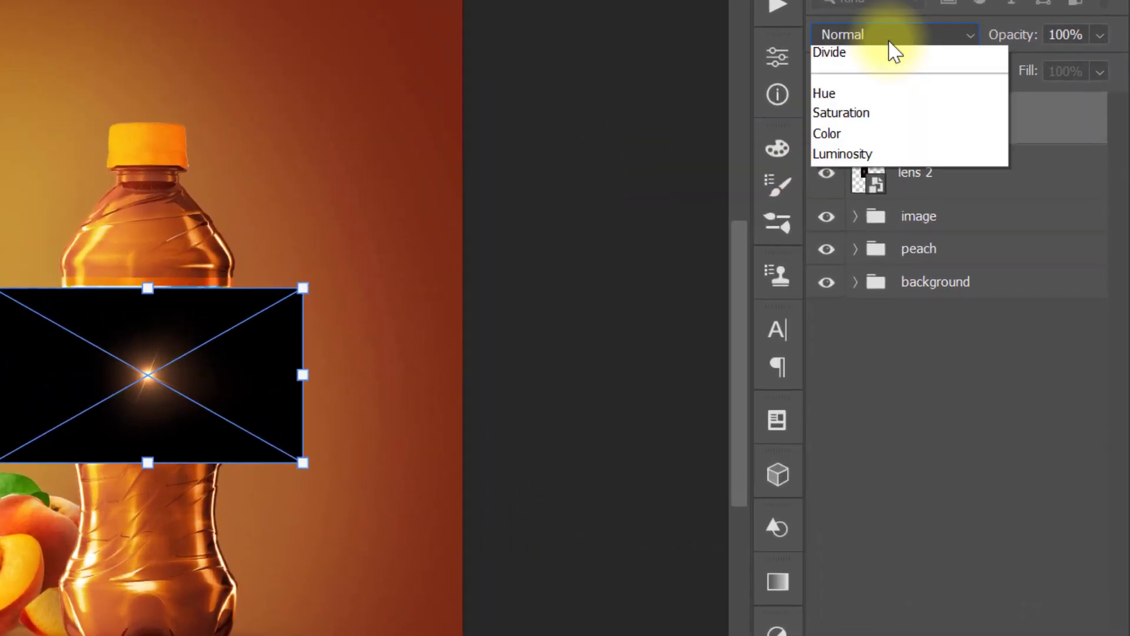
{"action": "left_click", "coordinate": [870, 259]}
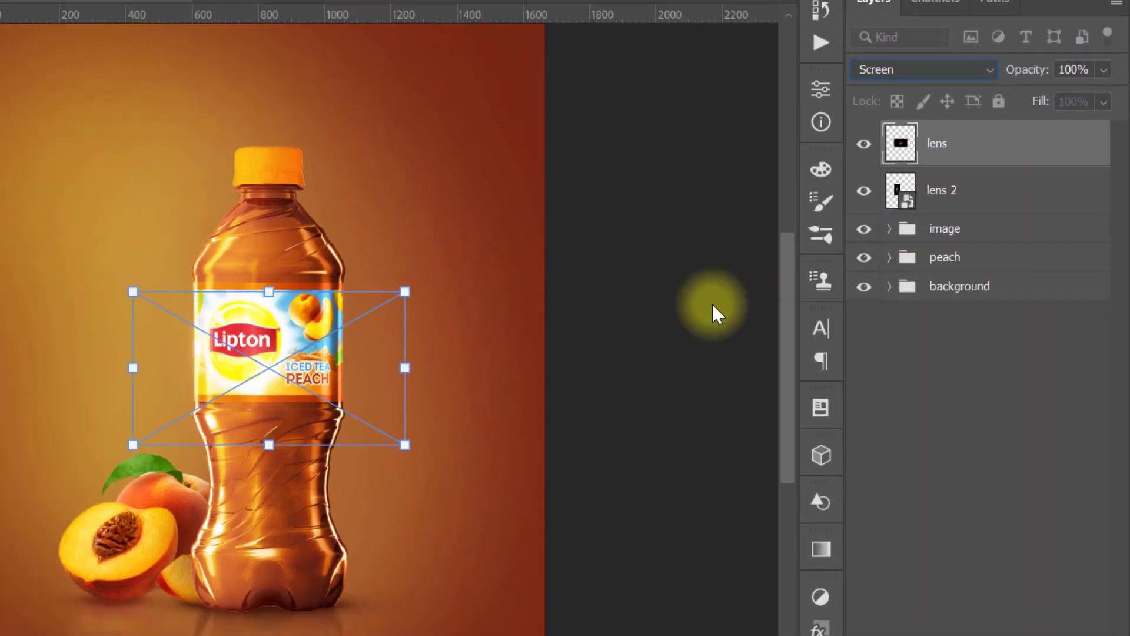
Step: Position the lens flare on the upper left corner of the bottle's orange cap and commit the placement
{"action": "left_click_drag", "start_coordinate": [192, 404], "coordinate": [157, 164]}
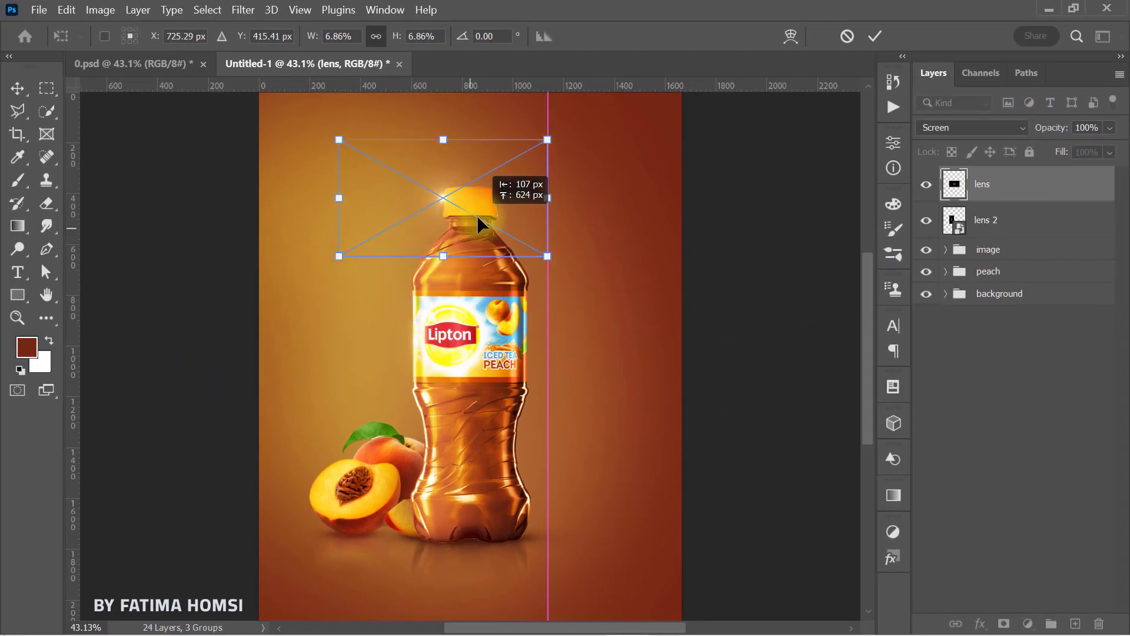
{"action": "left_click_drag", "start_coordinate": [477, 216], "coordinate": [481, 208]}
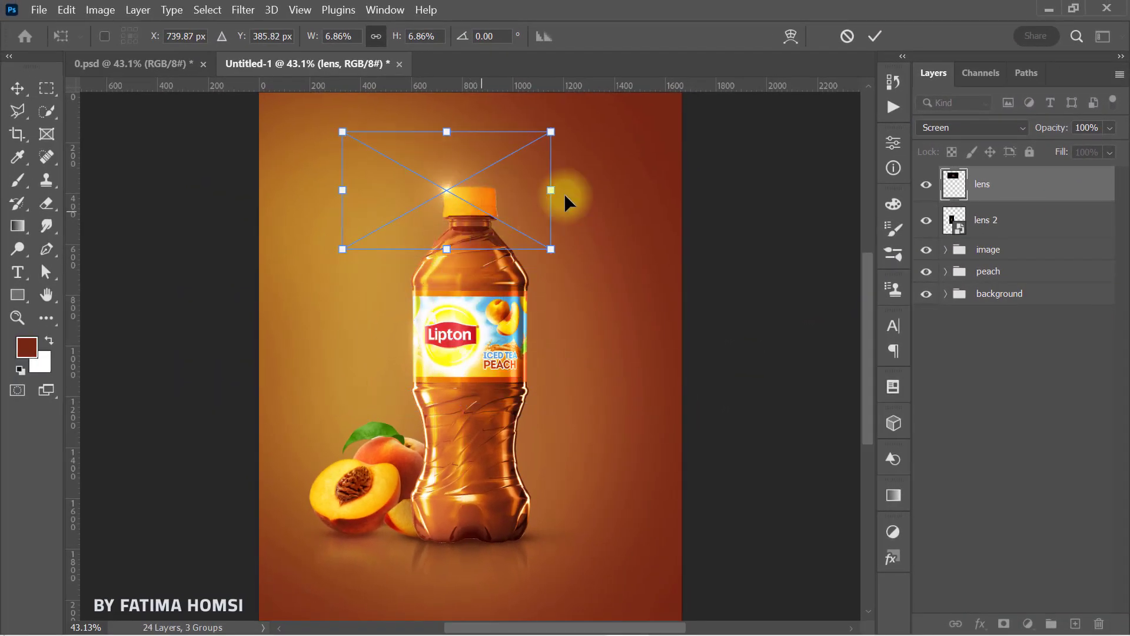
{"action": "left_click", "coordinate": [875, 35]}
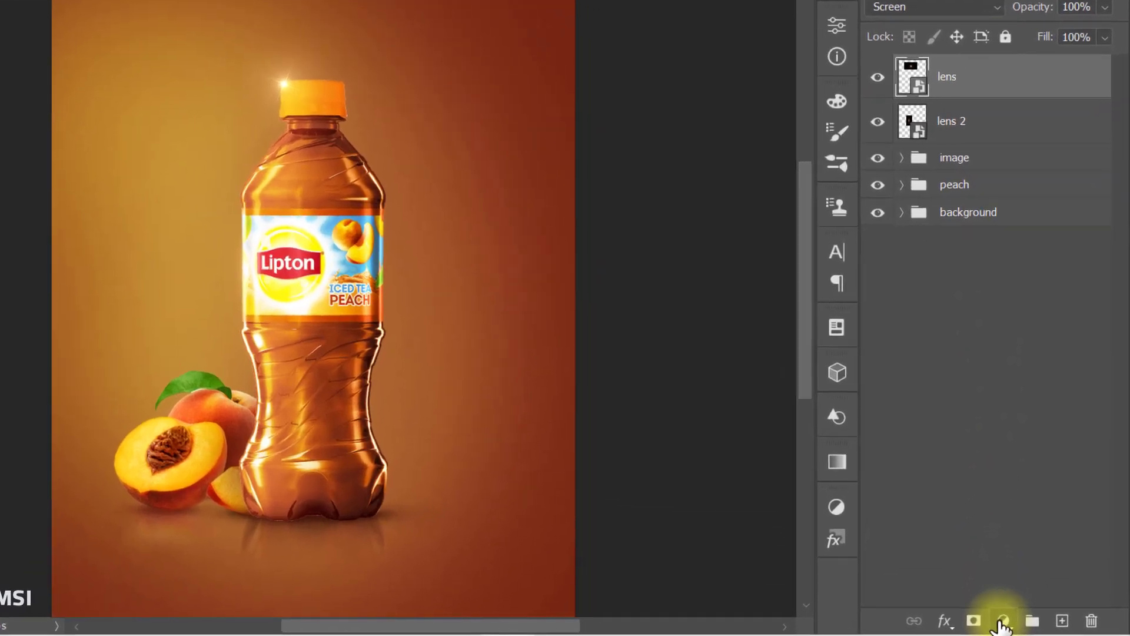
Step: Add a Hue/Saturation adjustment clipped to the lens layer, enable Colorize, raise the saturation and lower the lightness slightly
{"action": "left_click", "coordinate": [1028, 623]}
{"action": "left_click", "coordinate": [1051, 409]}
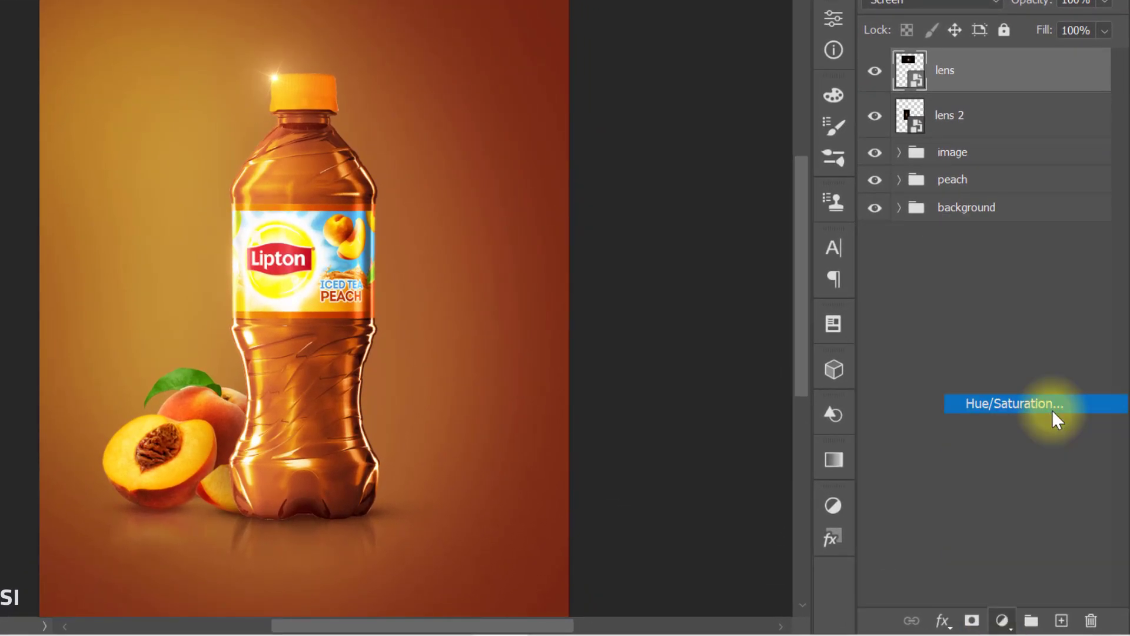
{"action": "left_click", "coordinate": [645, 412]}
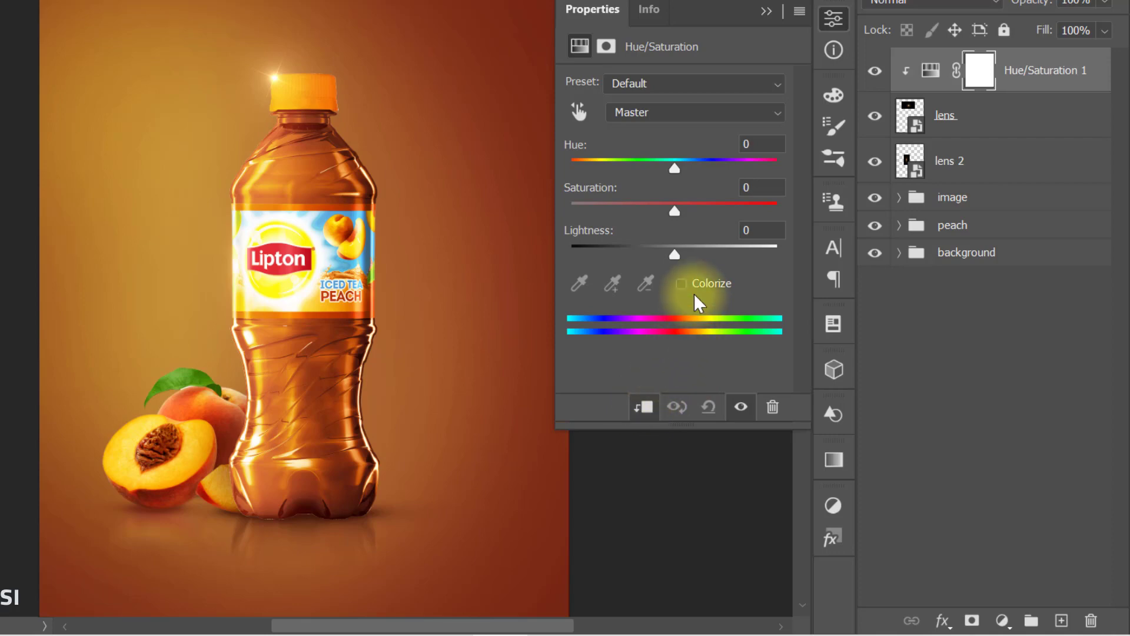
{"action": "left_click", "coordinate": [682, 283]}
{"action": "left_click_drag", "start_coordinate": [578, 168], "coordinate": [580, 167]}
{"action": "left_click_drag", "start_coordinate": [619, 206], "coordinate": [639, 206]}
{"action": "left_click_drag", "start_coordinate": [675, 252], "coordinate": [658, 252]}
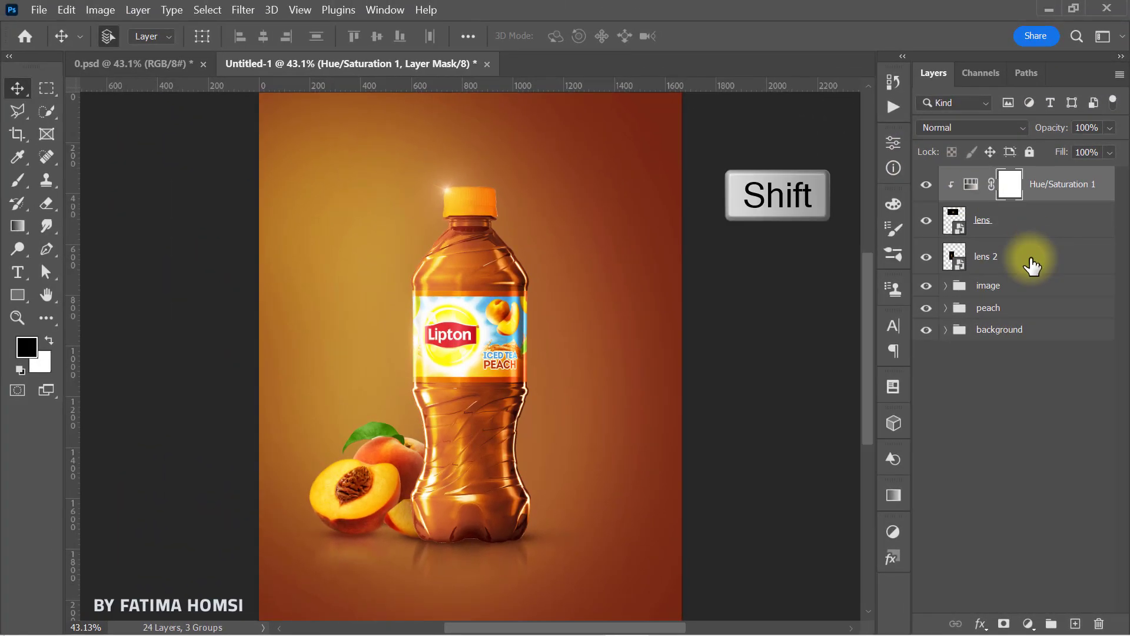
Step: Group the Hue/Saturation, lens and lens 2 layers and name the group lenses
{"action": "left_click", "coordinate": [1005, 170], "text": "shift"}
{"action": "key", "text": "ctrl+g"}
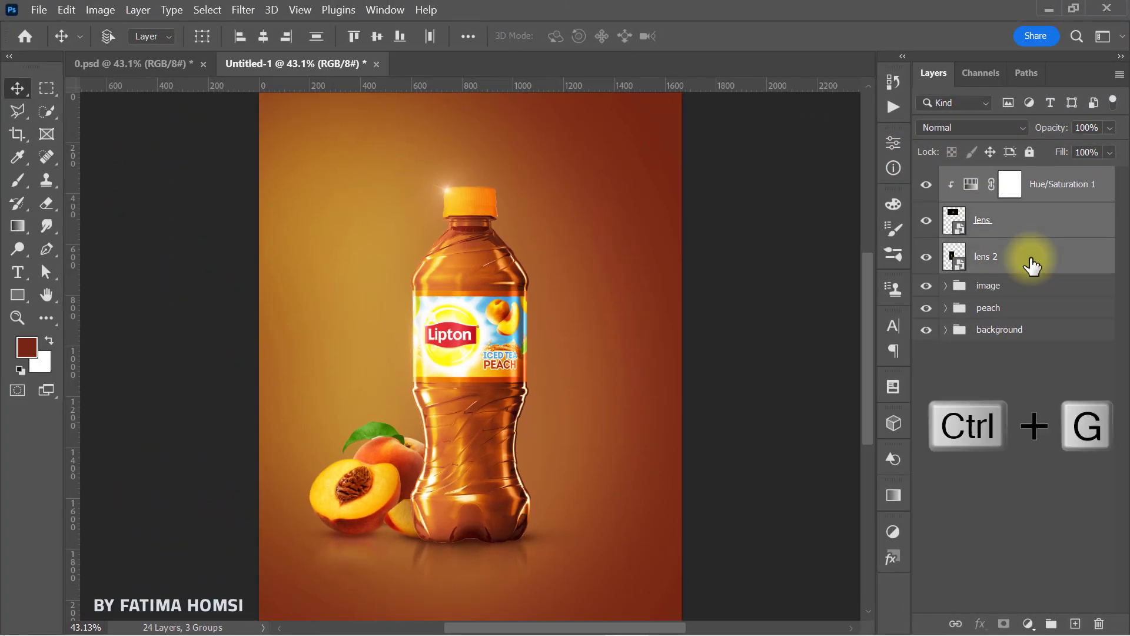
{"action": "double_click", "coordinate": [988, 177]}
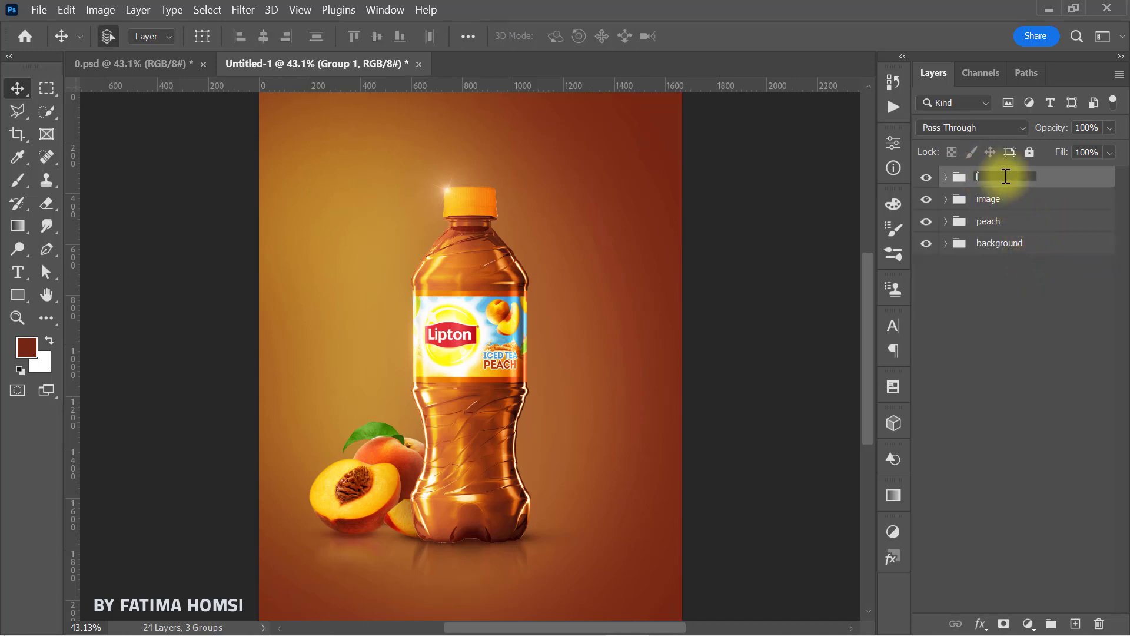
Step: Place the light image above the lenses group, flip it horizontally, scale it to 43.91% and move it up over the poster's upper part
{"action": "left_click", "coordinate": [1048, 9]}
{"action": "left_click_drag", "start_coordinate": [525, 149], "coordinate": [521, 484]}
{"action": "right_click", "coordinate": [534, 450]}
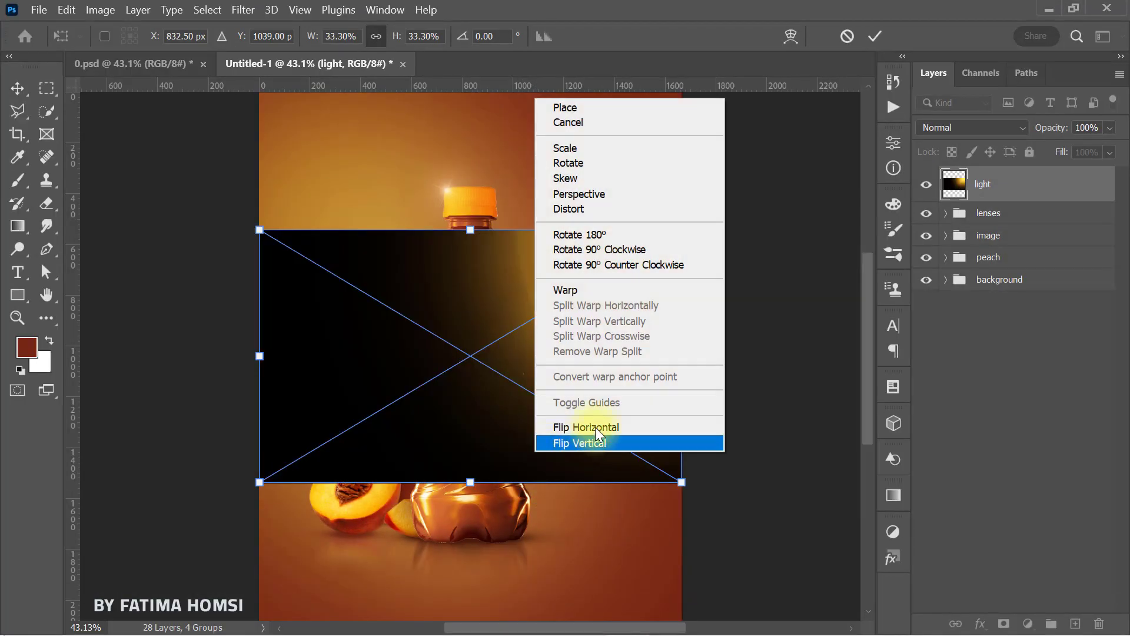
{"action": "left_click", "coordinate": [595, 426]}
{"action": "left_click_drag", "start_coordinate": [681, 482], "coordinate": [749, 523]}
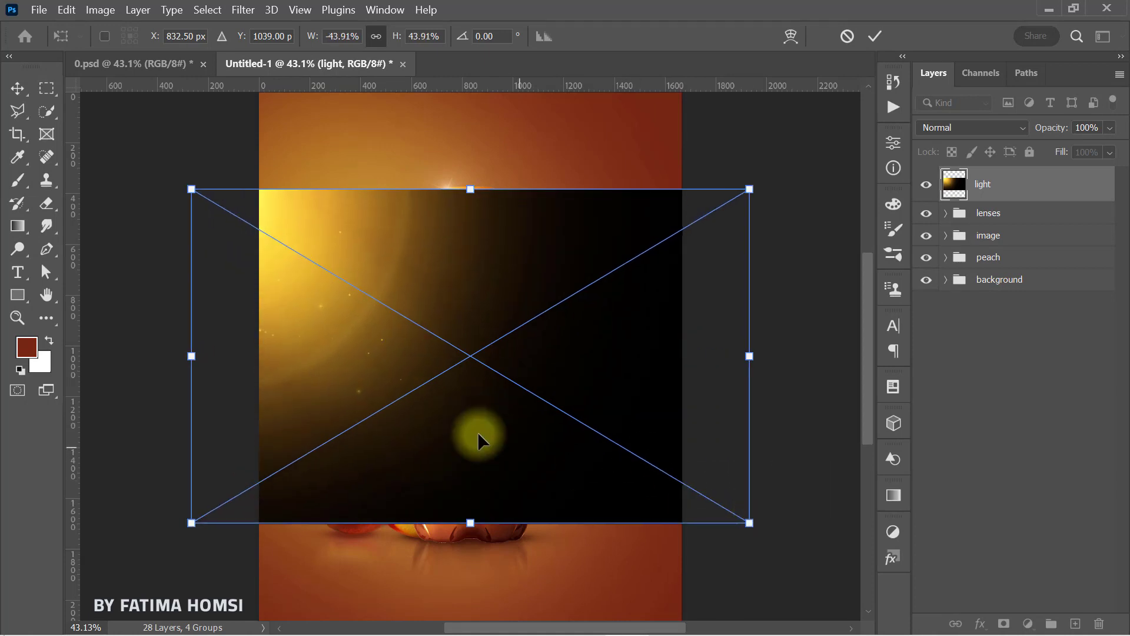
{"action": "left_click_drag", "start_coordinate": [478, 436], "coordinate": [489, 313]}
Step: Set the light image to Screen blending, enlarge it to 51.51%, tilt it about 10° and position its glow at the poster's upper left corner
{"action": "left_click", "coordinate": [965, 128]}
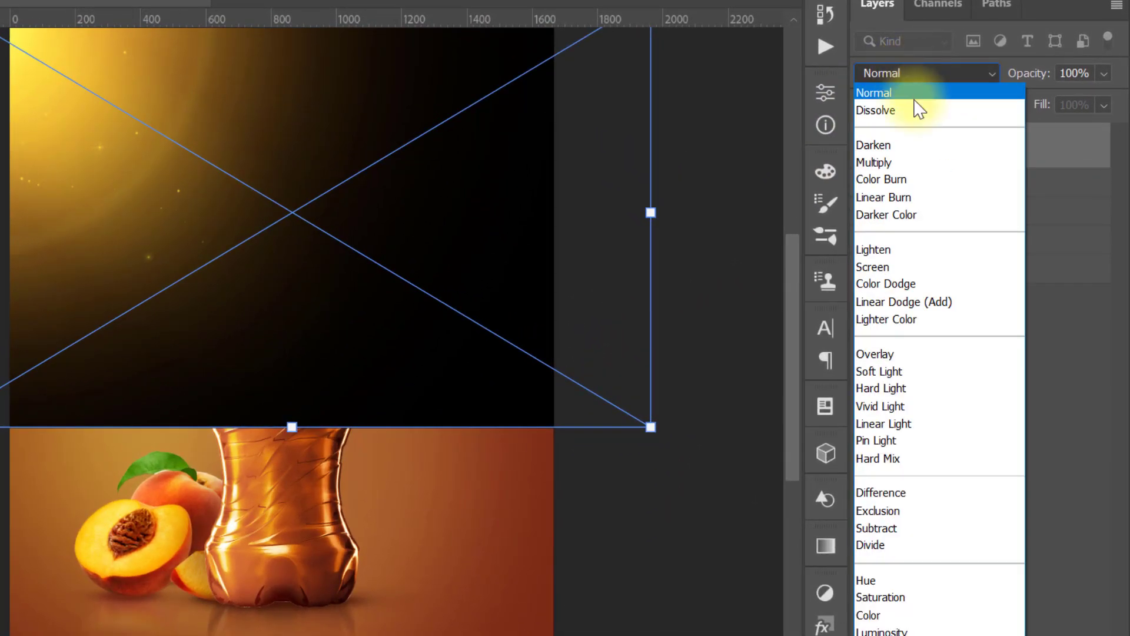
{"action": "left_click", "coordinate": [919, 266]}
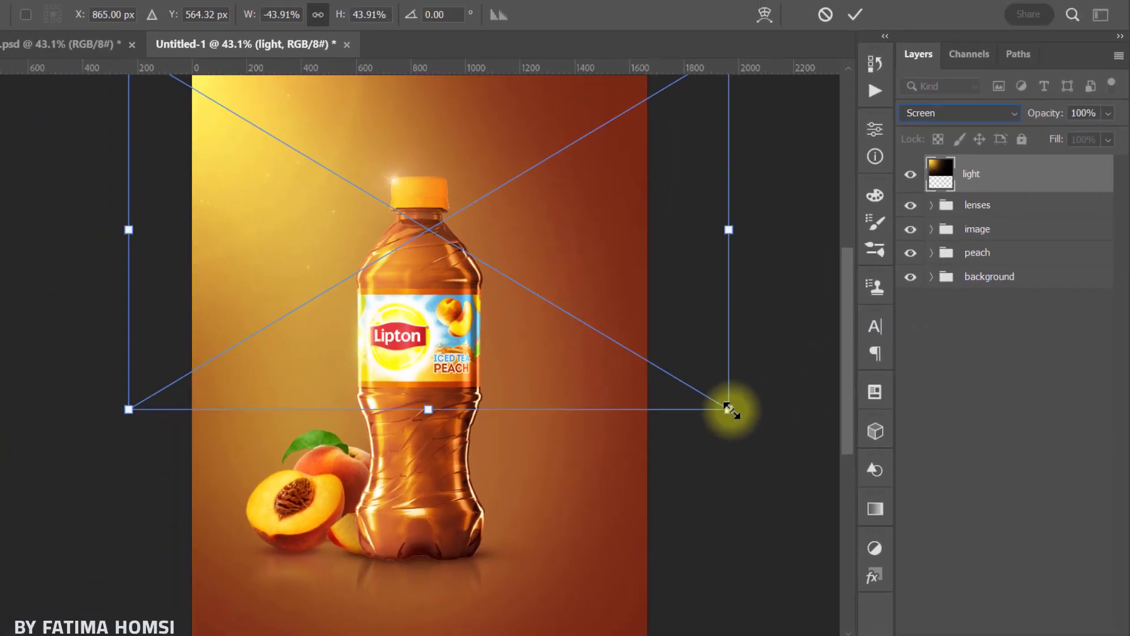
{"action": "left_click_drag", "start_coordinate": [651, 426], "coordinate": [688, 453]}
{"action": "left_click_drag", "start_coordinate": [785, 425], "coordinate": [817, 442]}
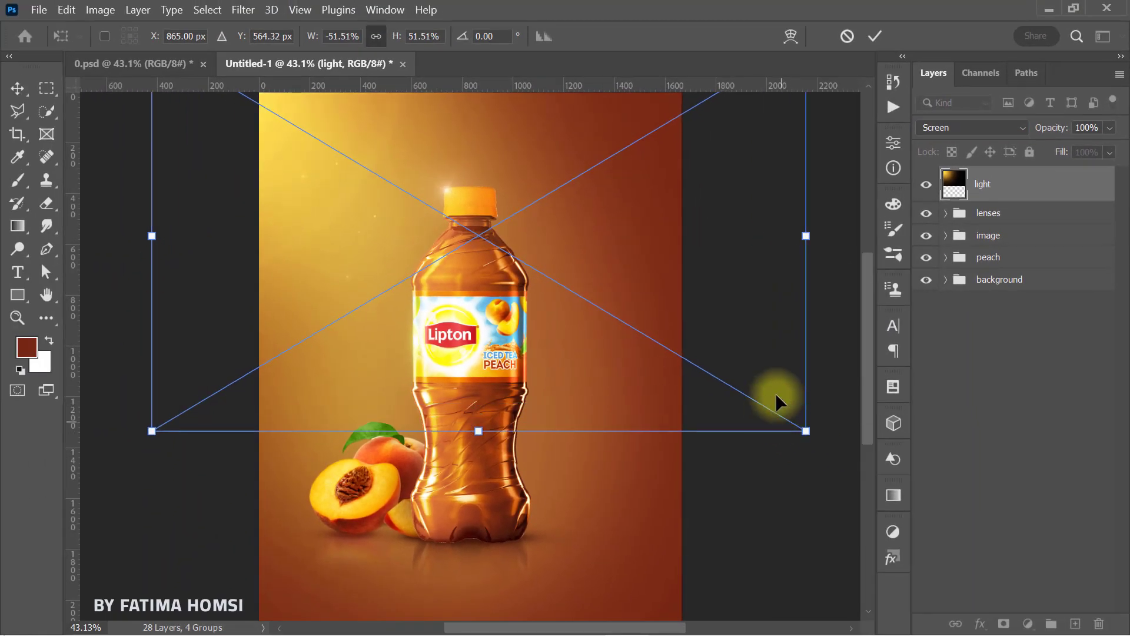
{"action": "left_click_drag", "start_coordinate": [832, 365], "coordinate": [823, 404]}
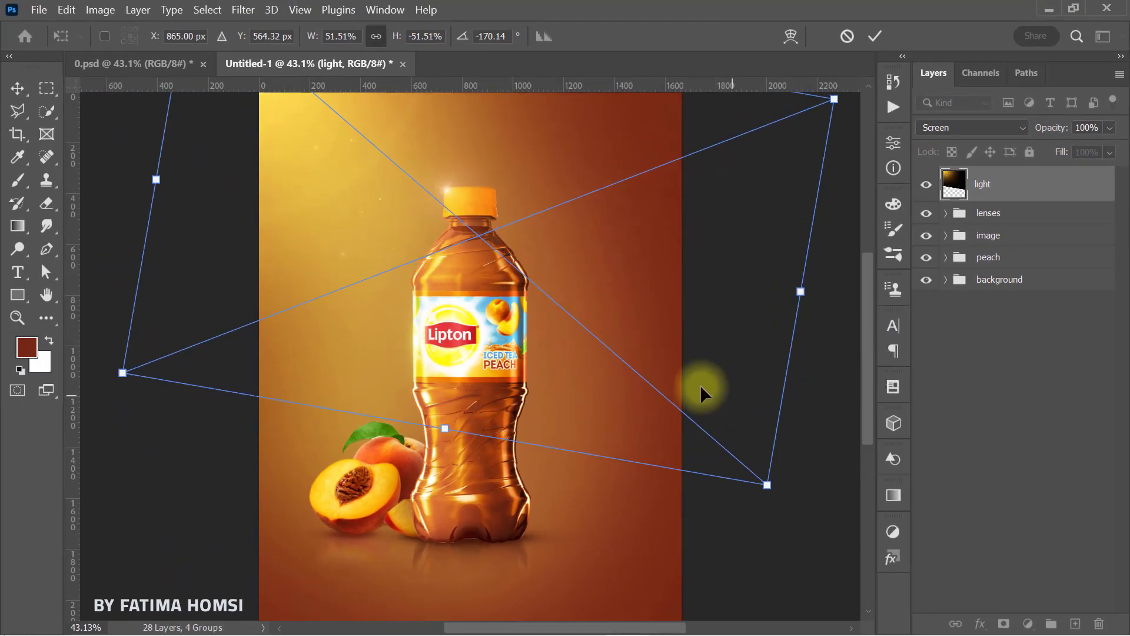
{"action": "left_click_drag", "start_coordinate": [689, 378], "coordinate": [672, 369]}
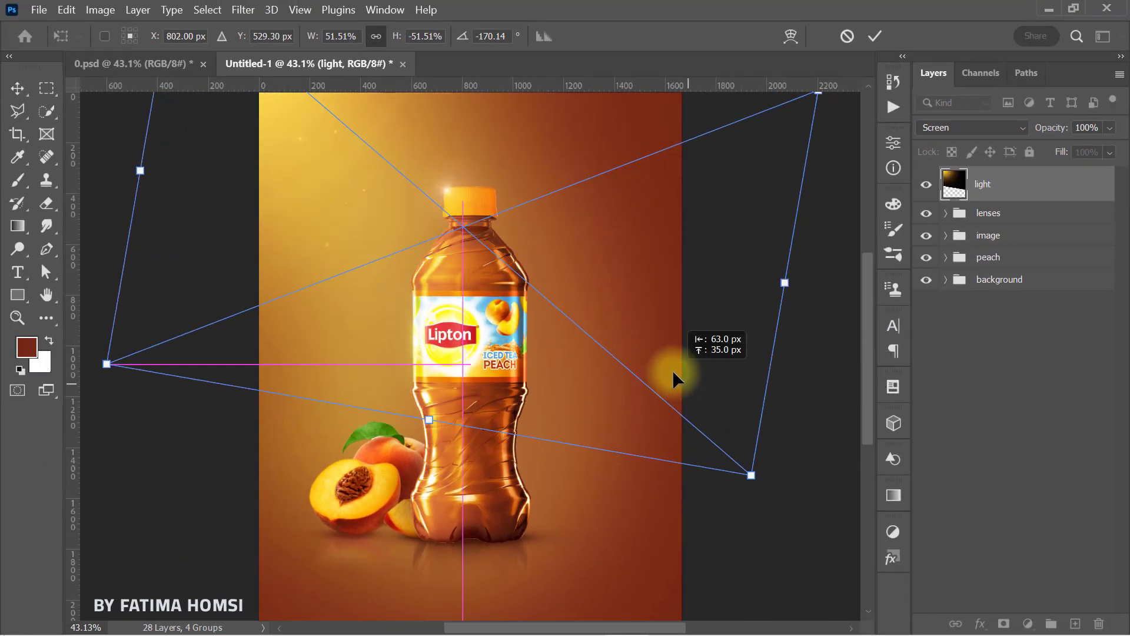
{"action": "left_click", "coordinate": [875, 37]}
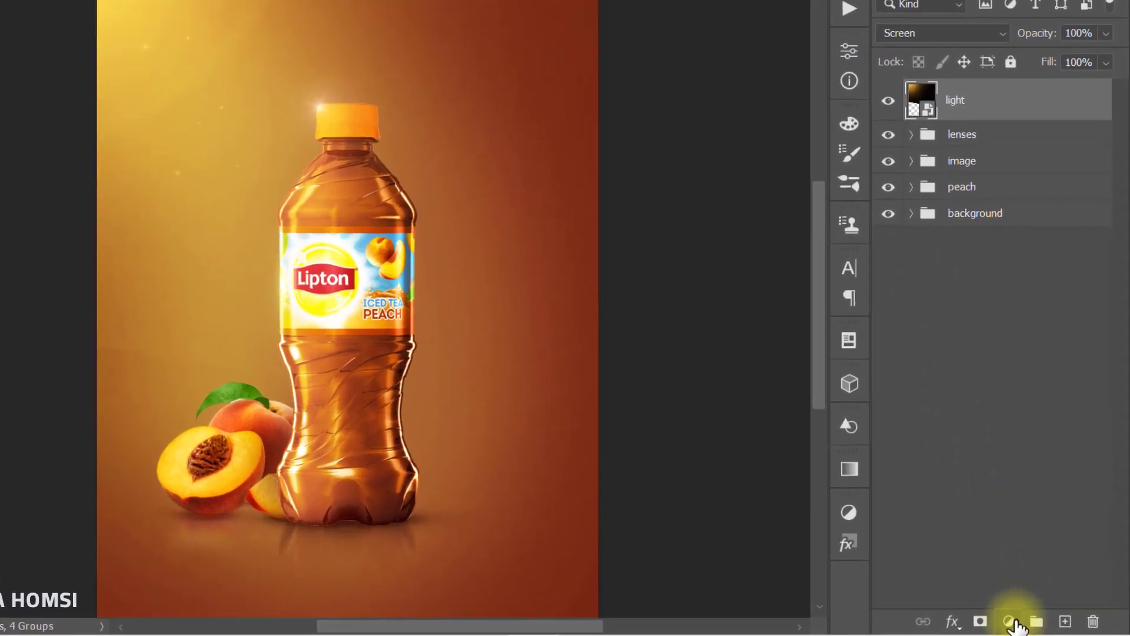
Step: Add a Color Balance adjustment clipped to the light layer and set the midtones Cyan-Red value to +41
{"action": "left_click", "coordinate": [1028, 623]}
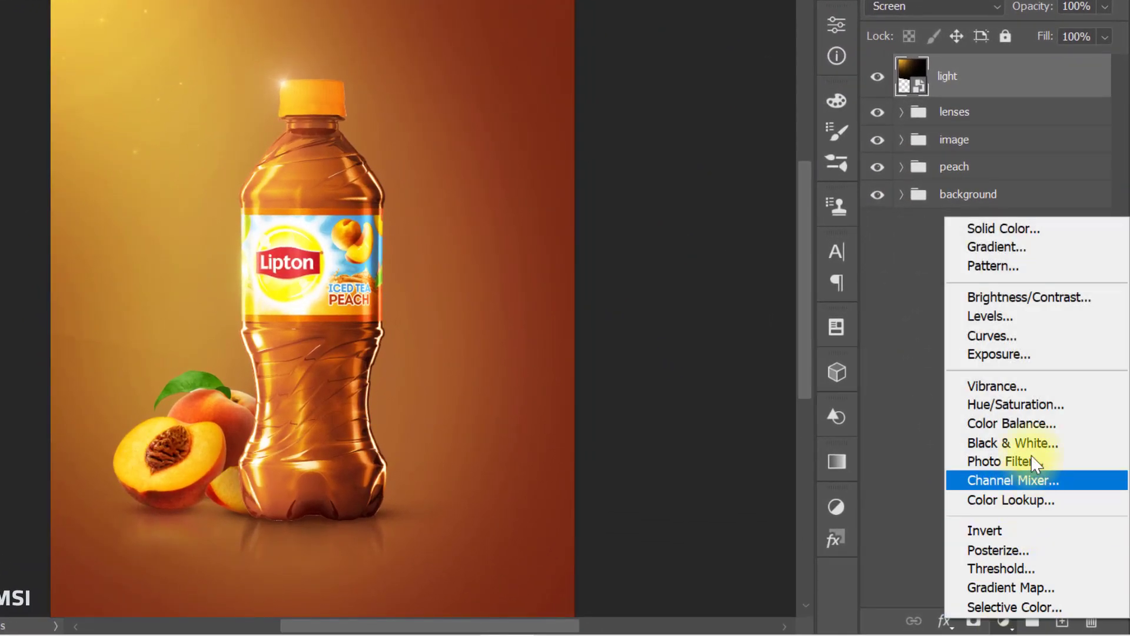
{"action": "left_click", "coordinate": [1039, 423]}
{"action": "left_click", "coordinate": [649, 410]}
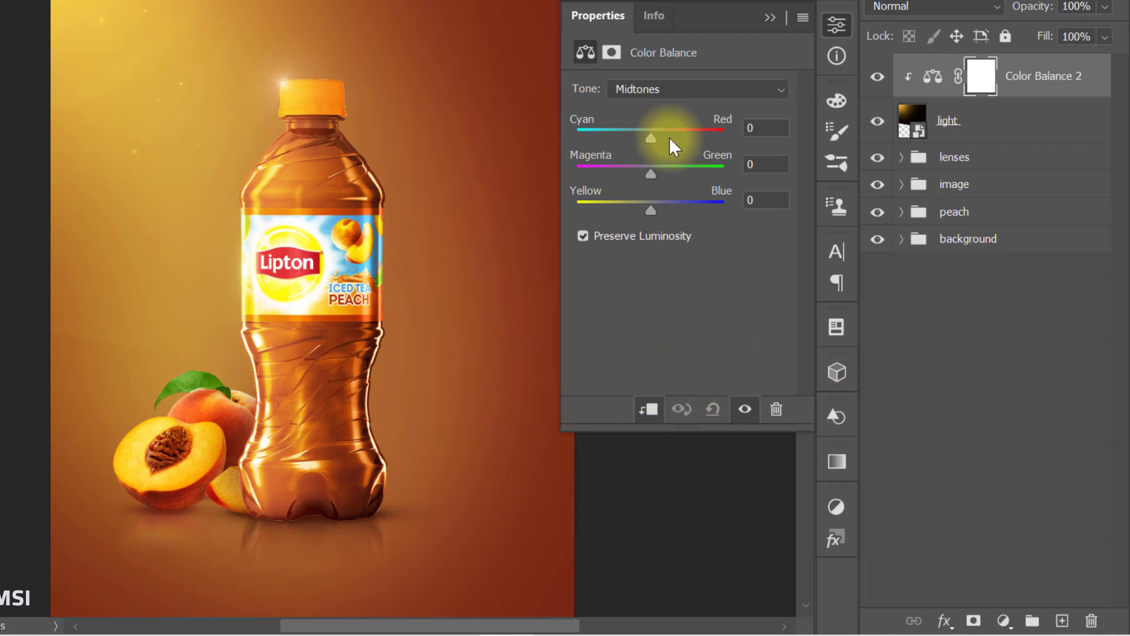
{"action": "left_click_drag", "start_coordinate": [649, 134], "coordinate": [669, 136]}
{"action": "left_click_drag", "start_coordinate": [680, 139], "coordinate": [681, 143]}
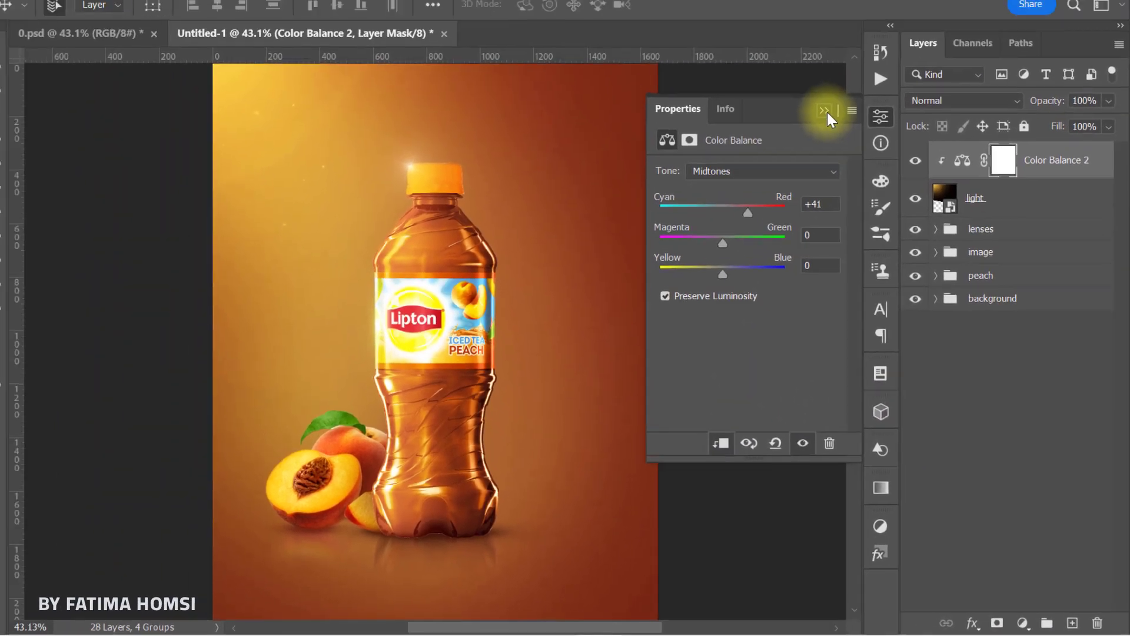
{"action": "left_click", "coordinate": [770, 18]}
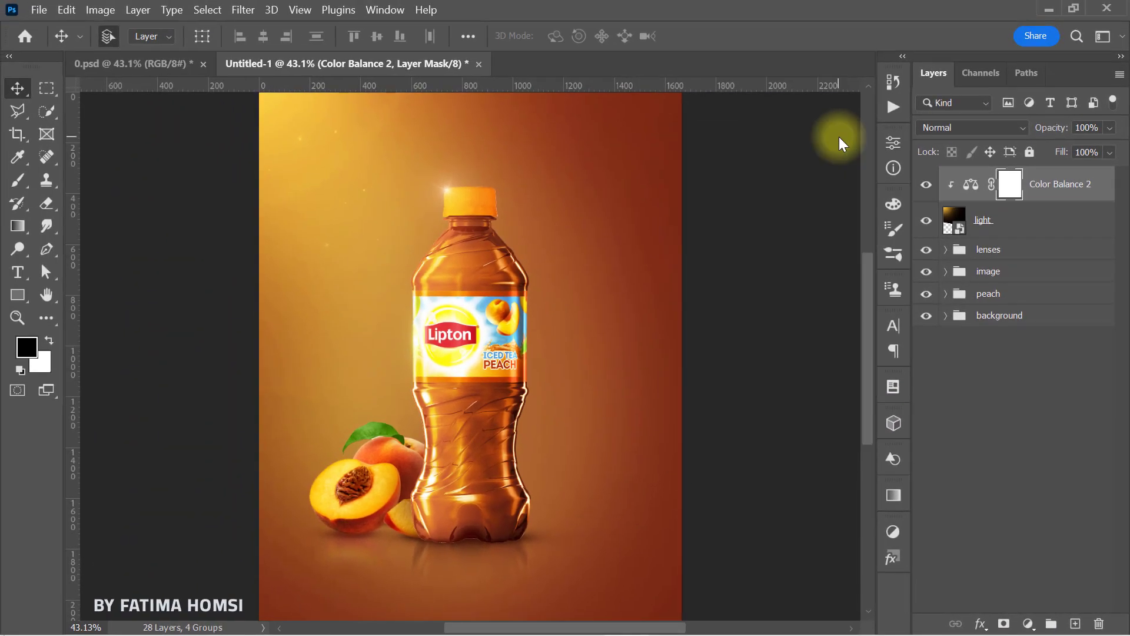
Step: Group the Color Balance adjustment with the light layer and name the group light
{"action": "left_click", "coordinate": [1033, 219], "text": "shift"}
{"action": "key", "text": "ctrl+g"}
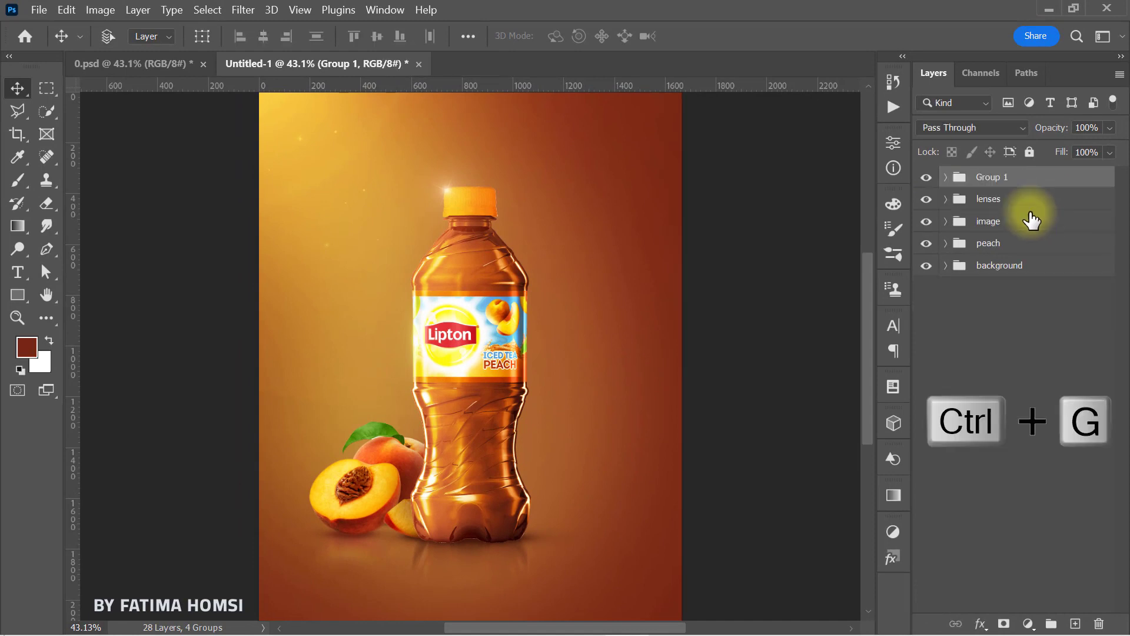
{"action": "double_click", "coordinate": [994, 176]}
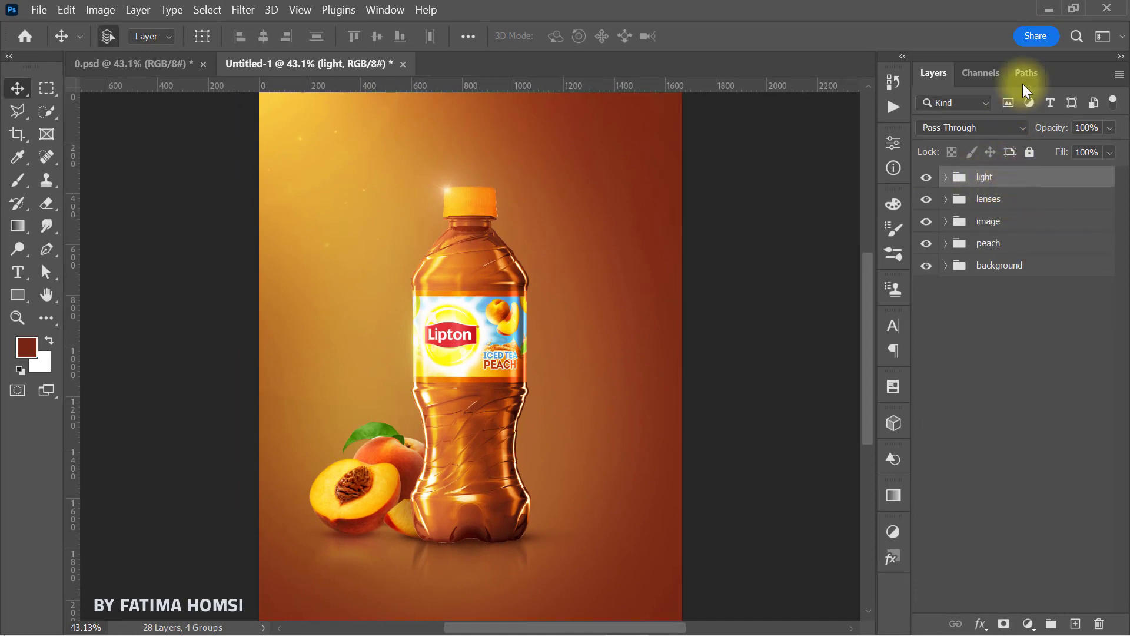
Step: Place the leaves image above the light group, scaled to 68.88% and rotated -6.04°, with the leaf partly cropped at the poster's lower right corner
{"action": "left_click", "coordinate": [1048, 11]}
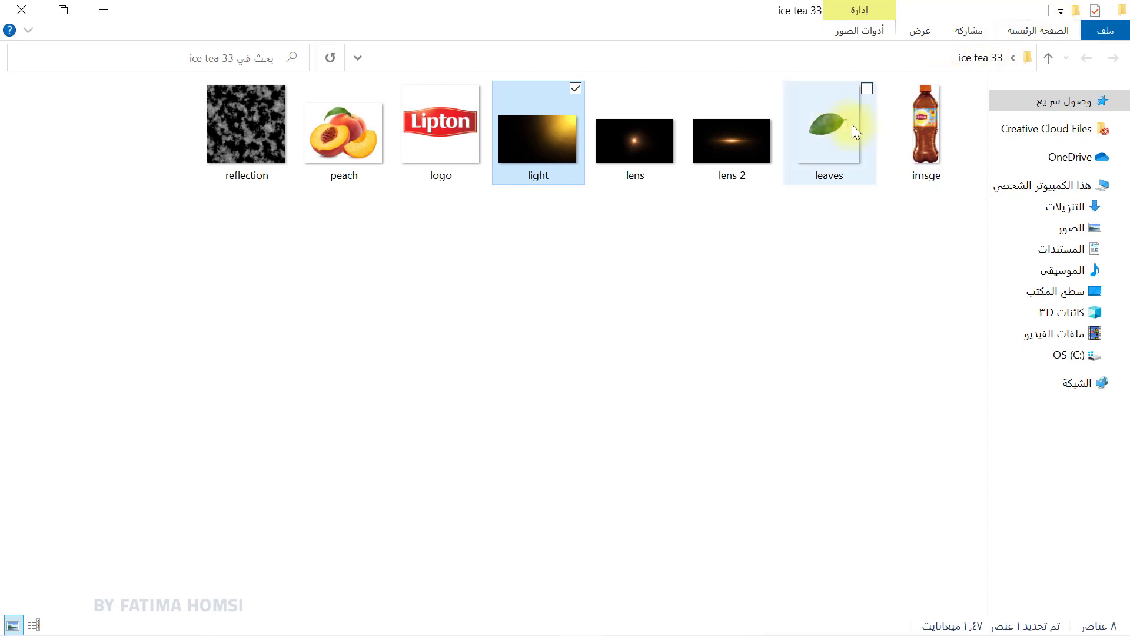
{"action": "left_click_drag", "start_coordinate": [852, 125], "coordinate": [594, 517]}
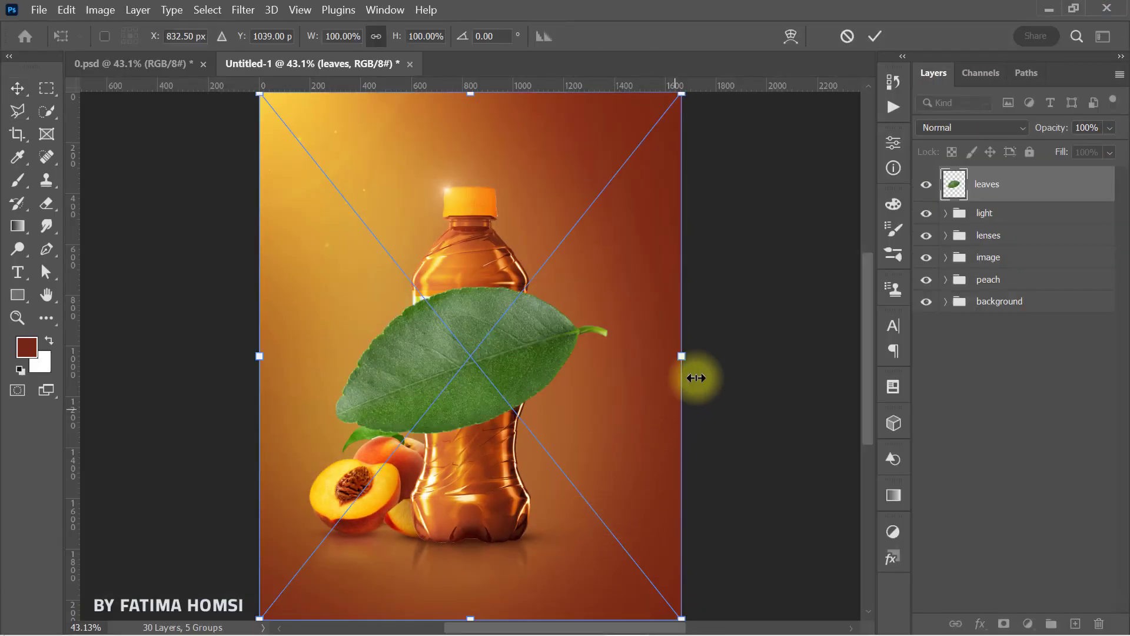
{"action": "left_click_drag", "start_coordinate": [689, 356], "coordinate": [641, 357]}
{"action": "left_click_drag", "start_coordinate": [682, 338], "coordinate": [671, 293]}
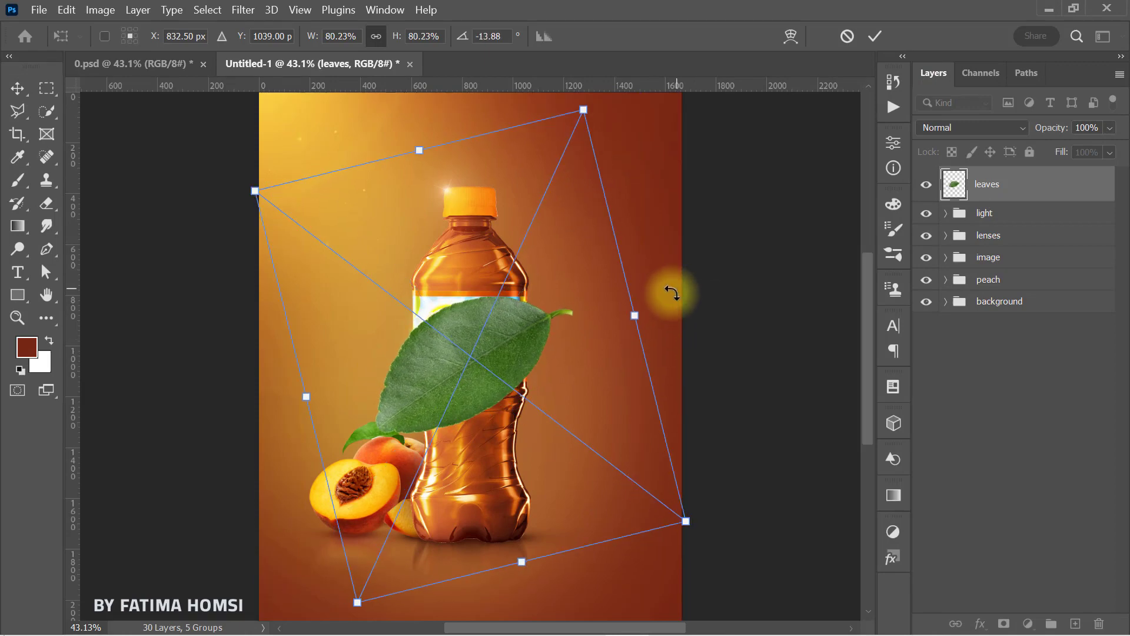
{"action": "left_click_drag", "start_coordinate": [537, 348], "coordinate": [713, 571]}
{"action": "left_click_drag", "start_coordinate": [775, 336], "coordinate": [769, 390]}
{"action": "left_click_drag", "start_coordinate": [720, 478], "coordinate": [728, 497]}
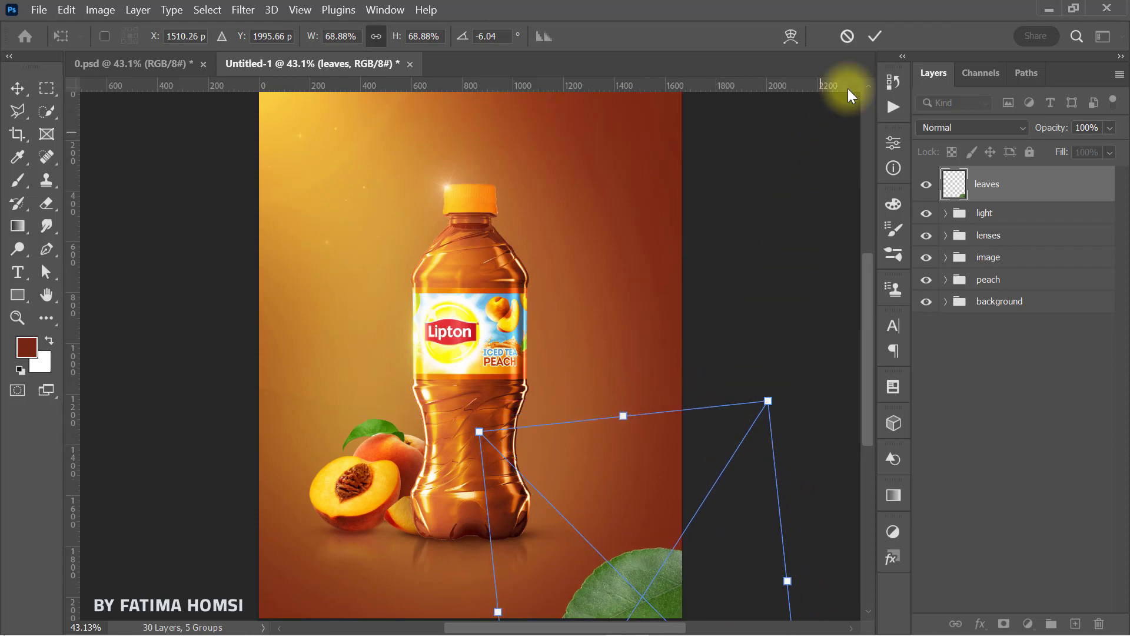
{"action": "left_click", "coordinate": [875, 35]}
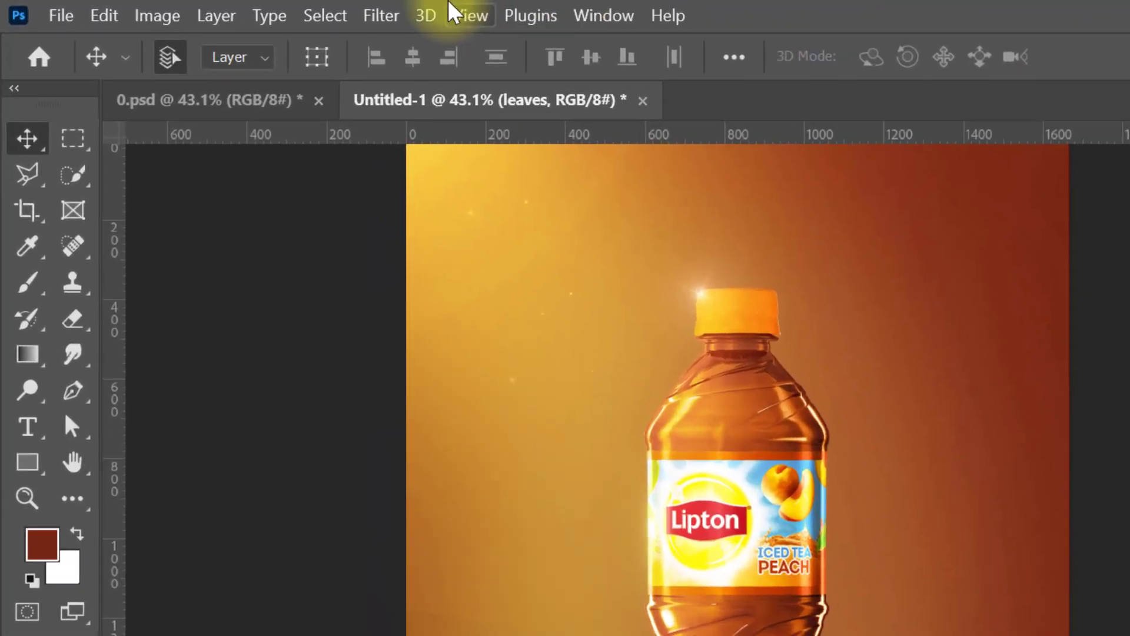
Step: Apply a Motion Blur to the leaves layer with an angle of -32° and a distance of 40 pixels
{"action": "left_click", "coordinate": [409, 26]}
{"action": "mouse_move", "coordinate": [497, 361]}
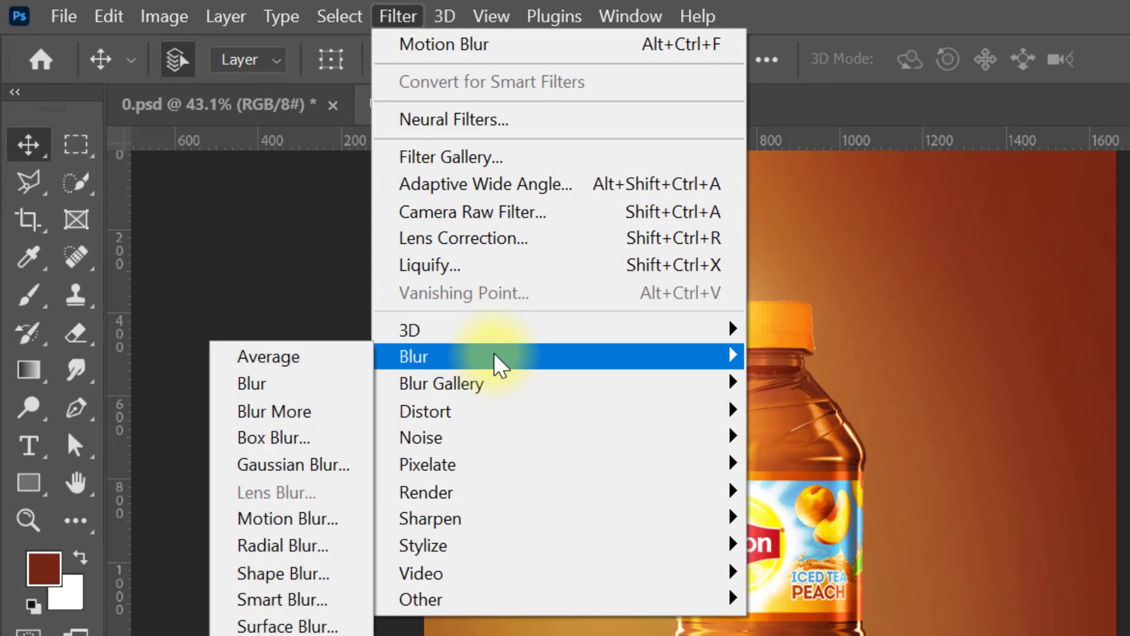
{"action": "left_click", "coordinate": [330, 519]}
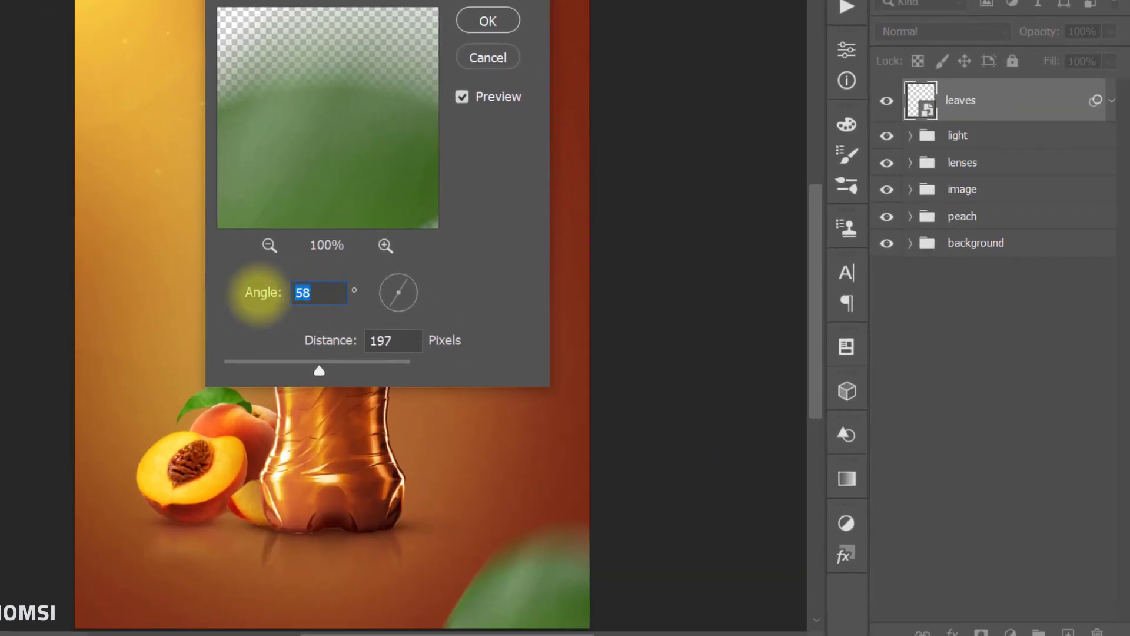
{"action": "key", "text": "Tab"}
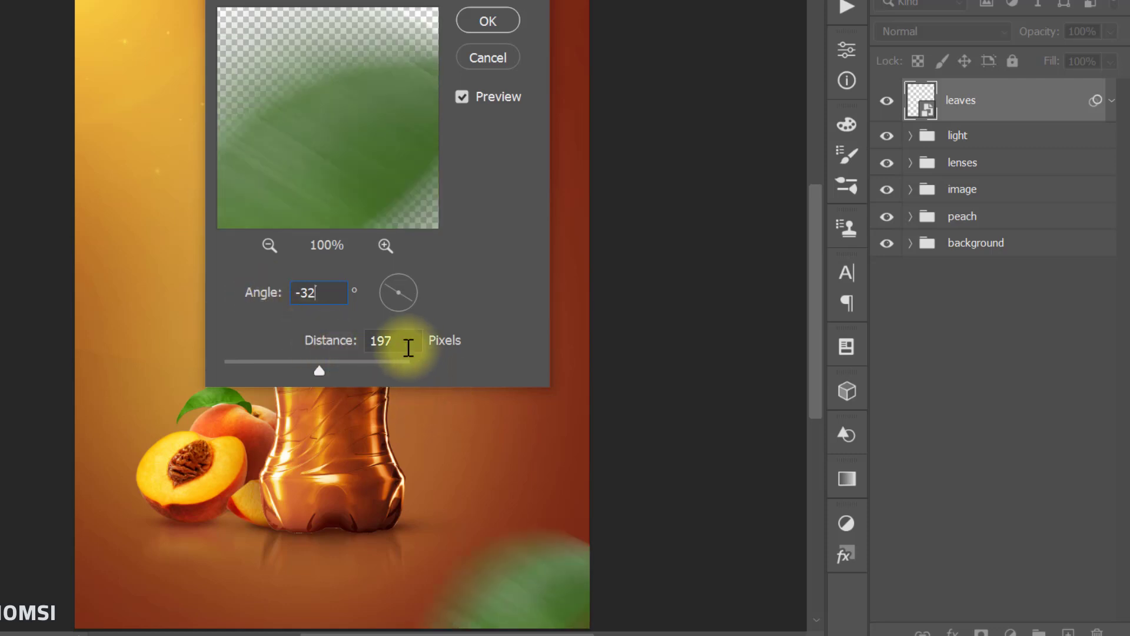
{"action": "type", "text": "40"}
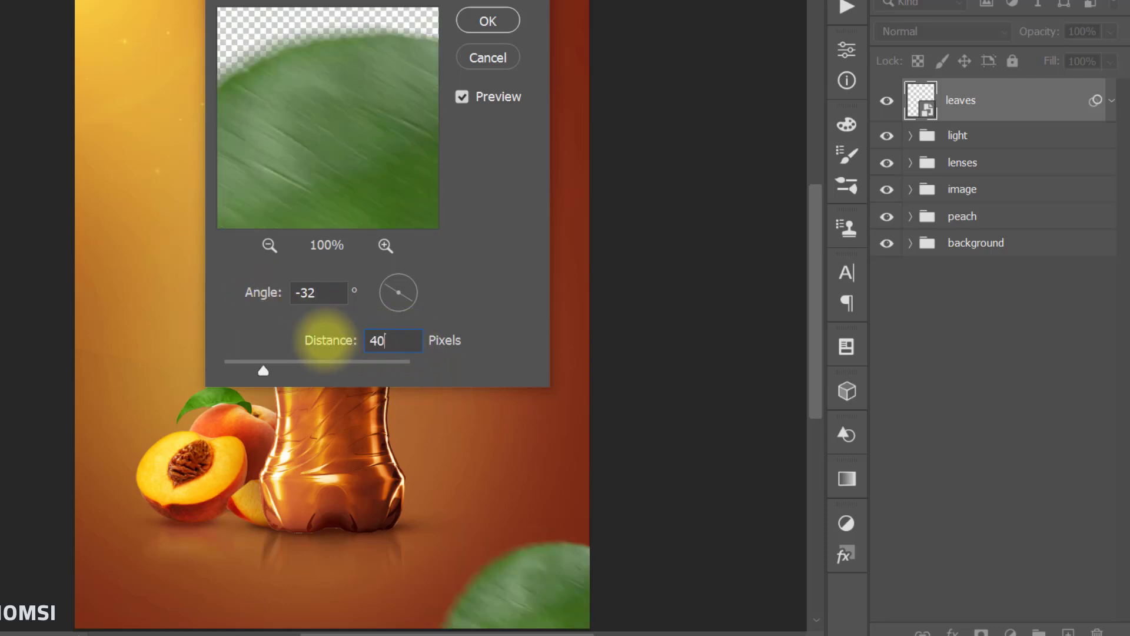
{"action": "left_click", "coordinate": [491, 21]}
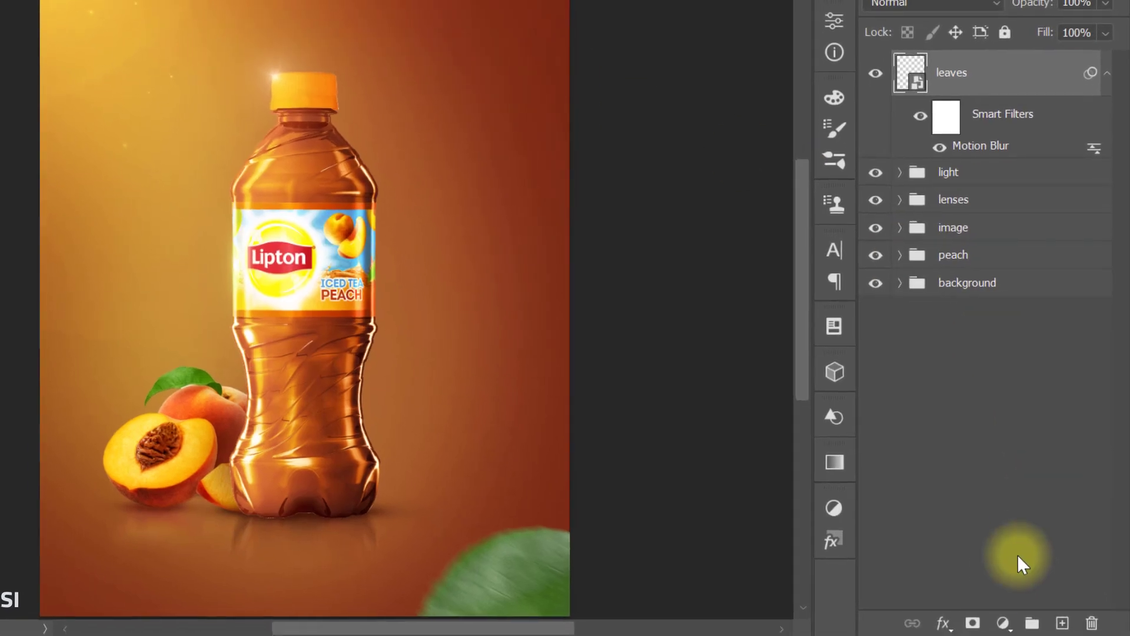
Step: Darken the leaf with a clipped Curves adjustment, input 137 and output 98, and paint black on its mask along the leaf's upper edge
{"action": "left_click", "coordinate": [1002, 623]}
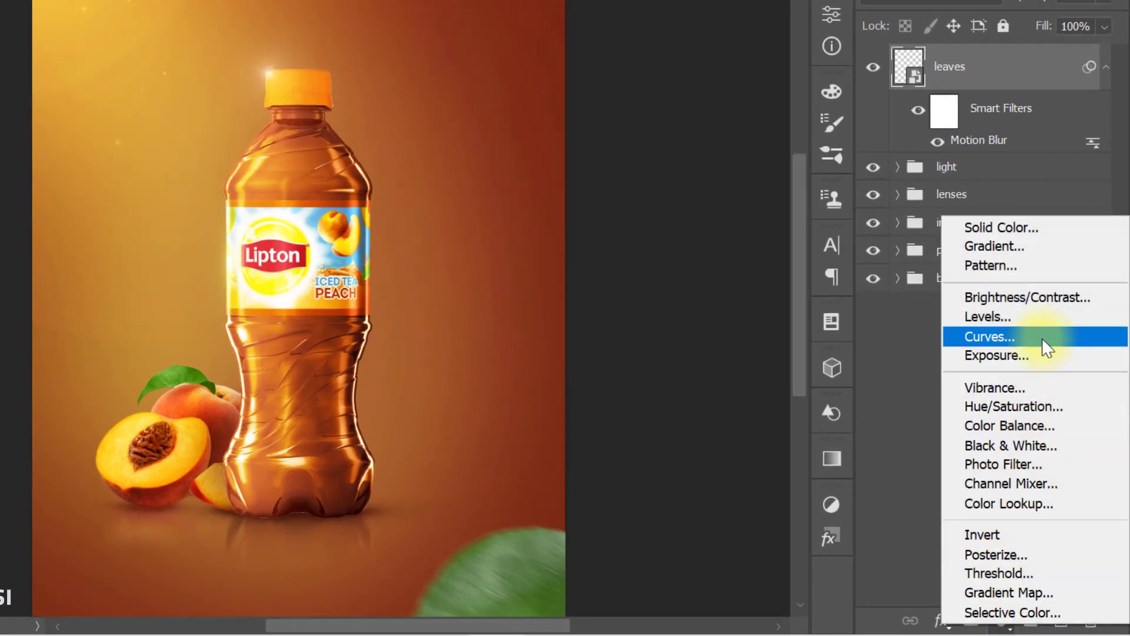
{"action": "left_click", "coordinate": [1042, 339]}
{"action": "left_click", "coordinate": [640, 402]}
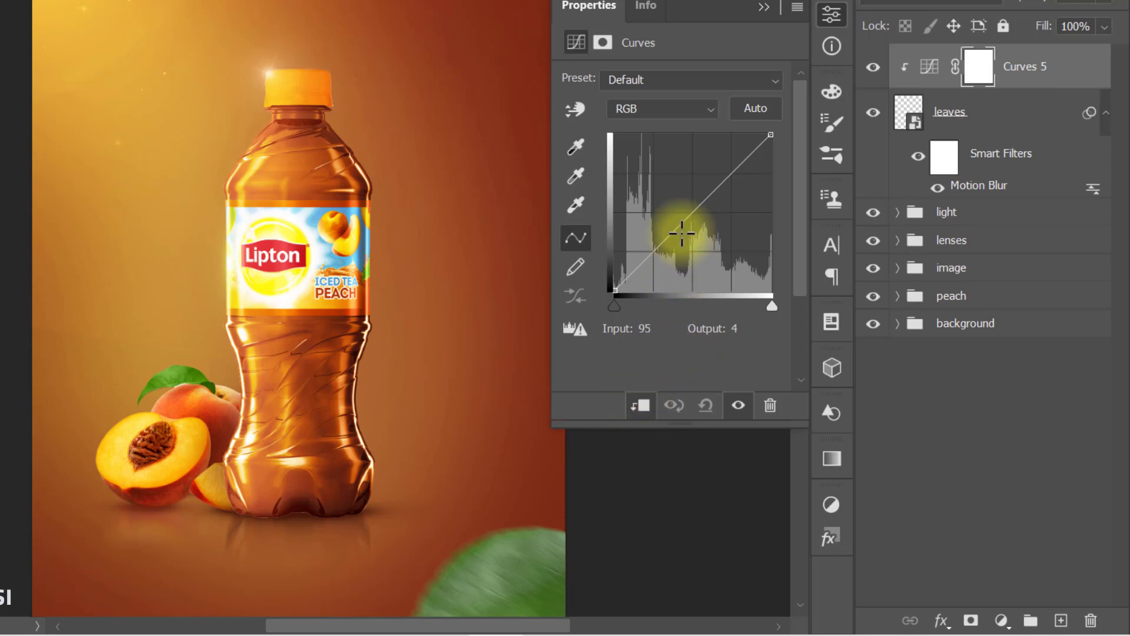
{"action": "left_click_drag", "start_coordinate": [696, 208], "coordinate": [698, 230]}
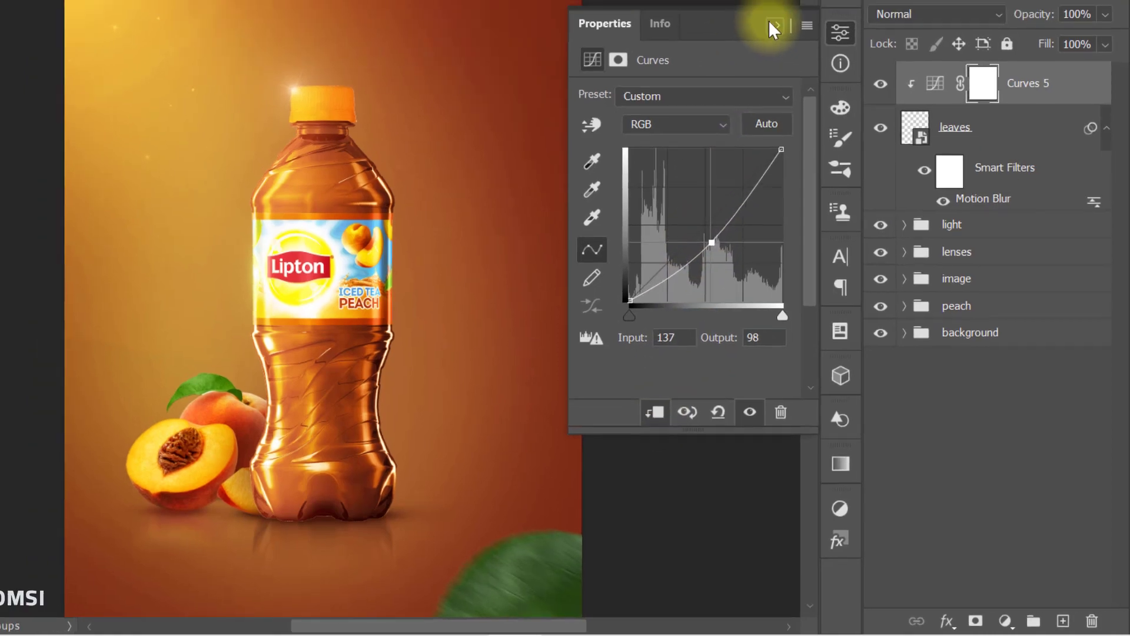
{"action": "left_click", "coordinate": [764, 7]}
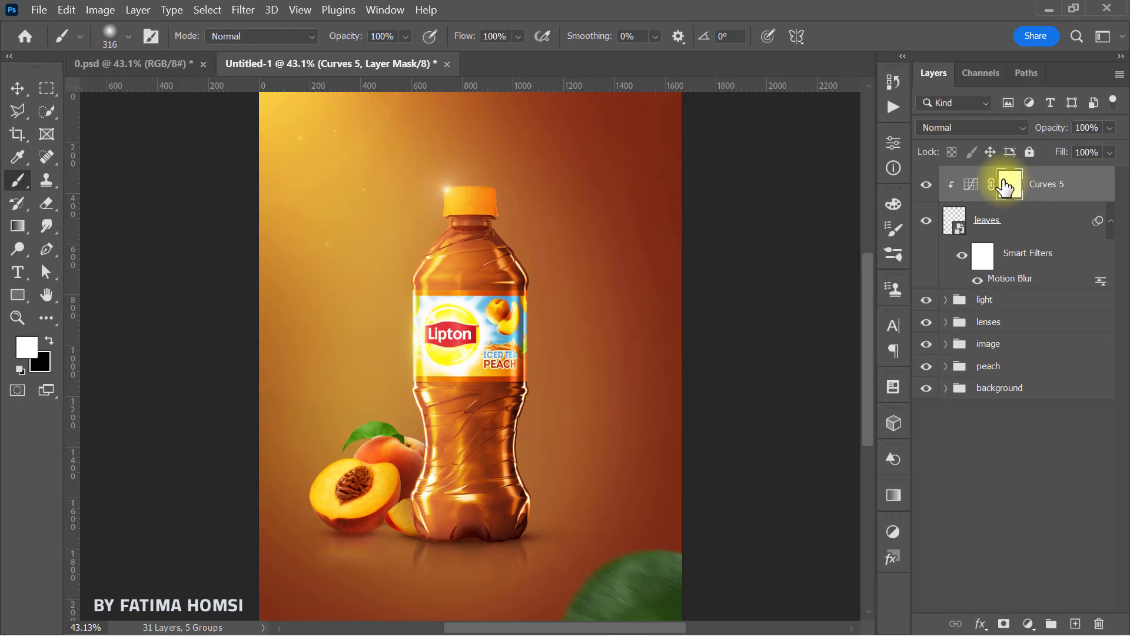
{"action": "left_click", "coordinate": [50, 339]}
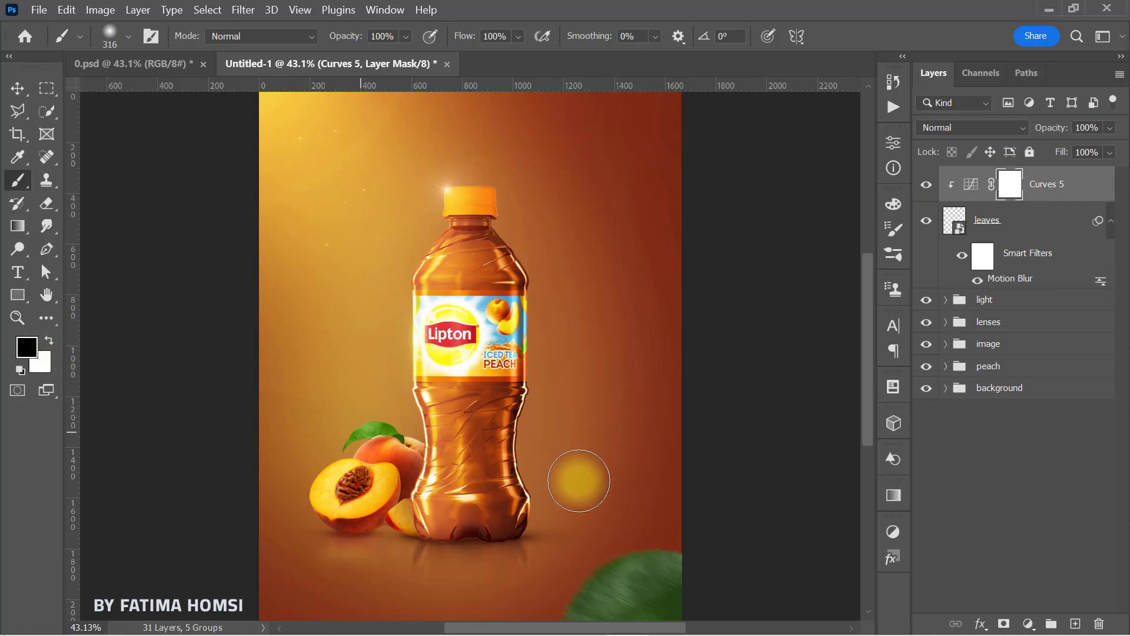
{"action": "mouse_move", "coordinate": [615, 537]}
{"action": "left_mouse_down"}
{"action": "mouse_move", "coordinate": [550, 590]}
{"action": "mouse_move", "coordinate": [633, 528]}
{"action": "mouse_move", "coordinate": [688, 524]}
{"action": "left_mouse_up"}
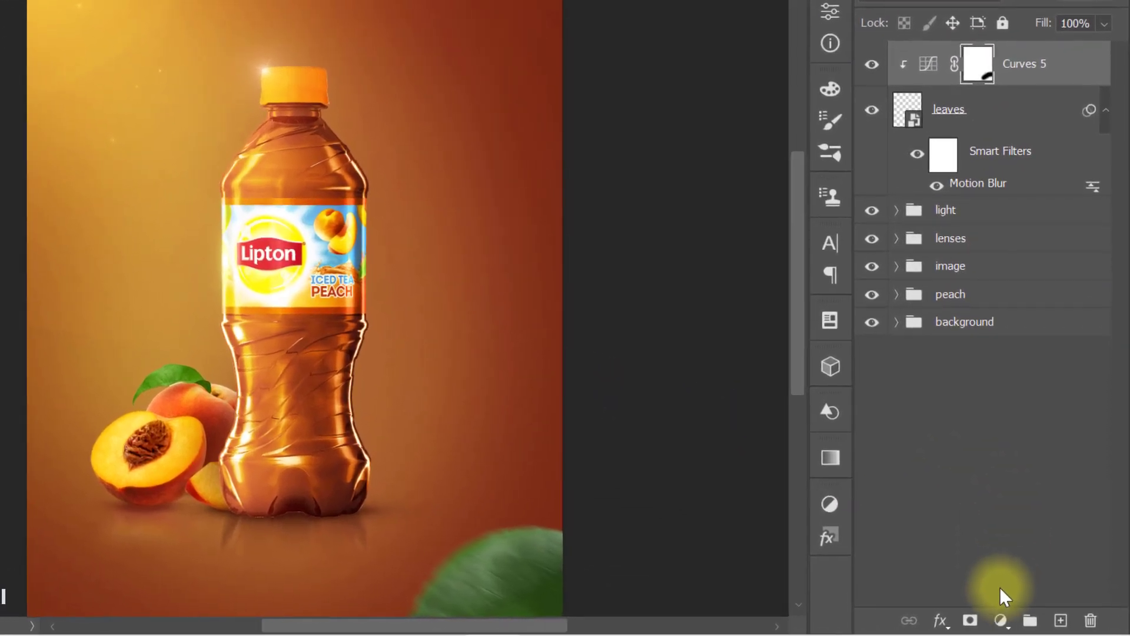
Step: Add a clipped Color Balance adjustment to the leaf with Yellow-Blue at -59 for midtones and -26 for highlights
{"action": "left_click", "coordinate": [1017, 622]}
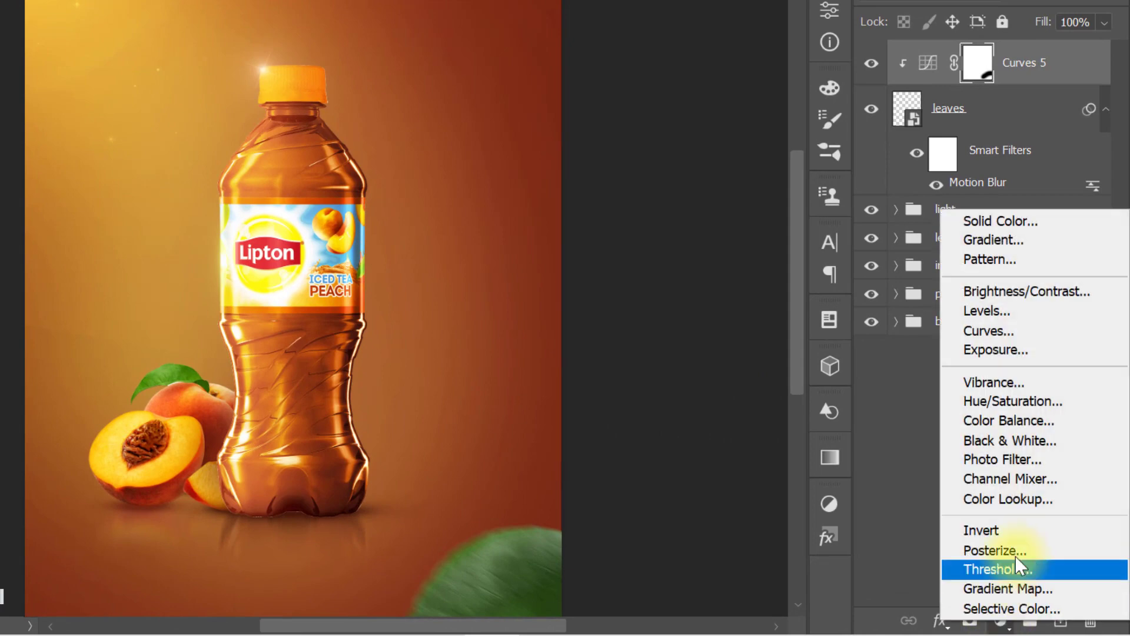
{"action": "left_click", "coordinate": [1033, 419]}
{"action": "left_click", "coordinate": [638, 404]}
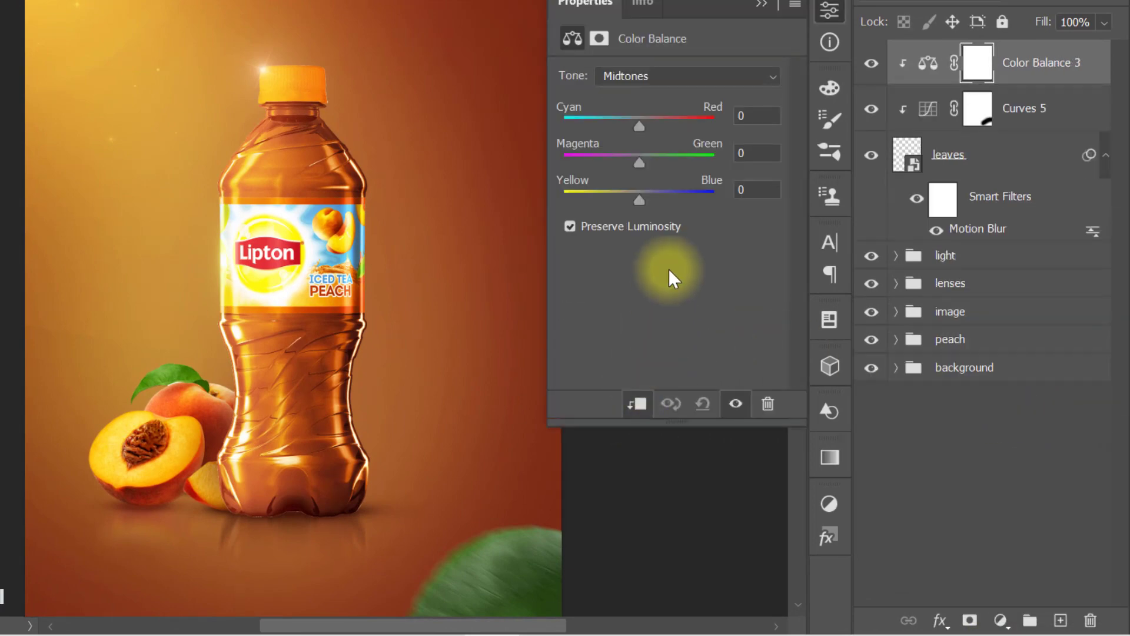
{"action": "left_click_drag", "start_coordinate": [612, 201], "coordinate": [596, 214]}
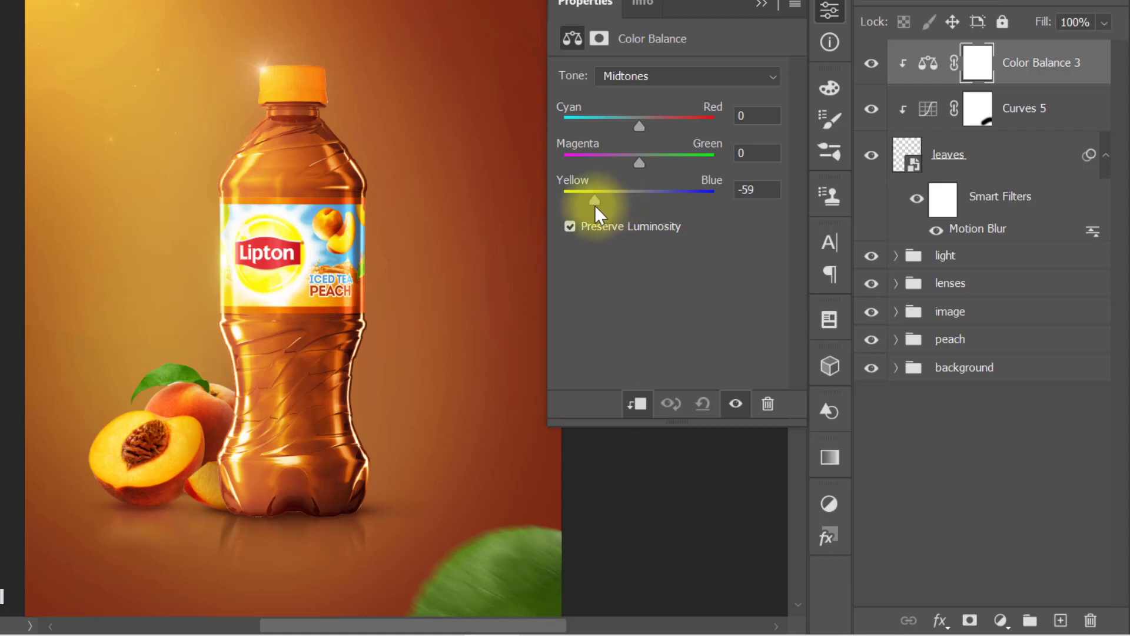
{"action": "left_click", "coordinate": [700, 83]}
{"action": "left_click", "coordinate": [667, 122]}
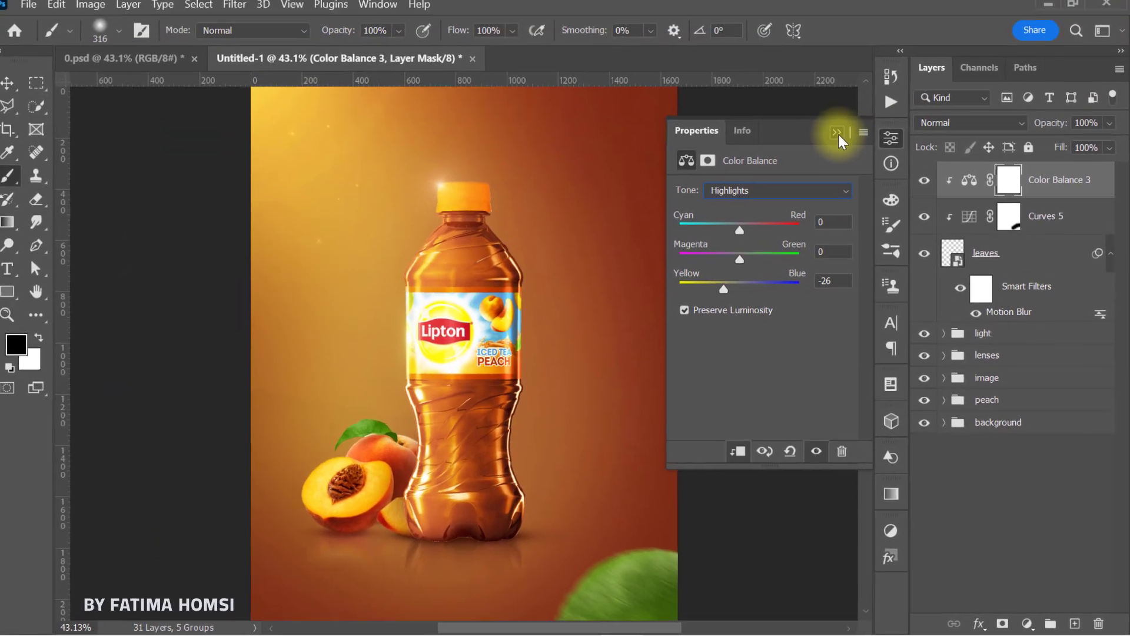
{"action": "left_click", "coordinate": [763, 5]}
Step: Darken the leaf's Curves adjustment further by moving its midpoint to input 139, output 83
{"action": "double_click", "coordinate": [965, 227]}
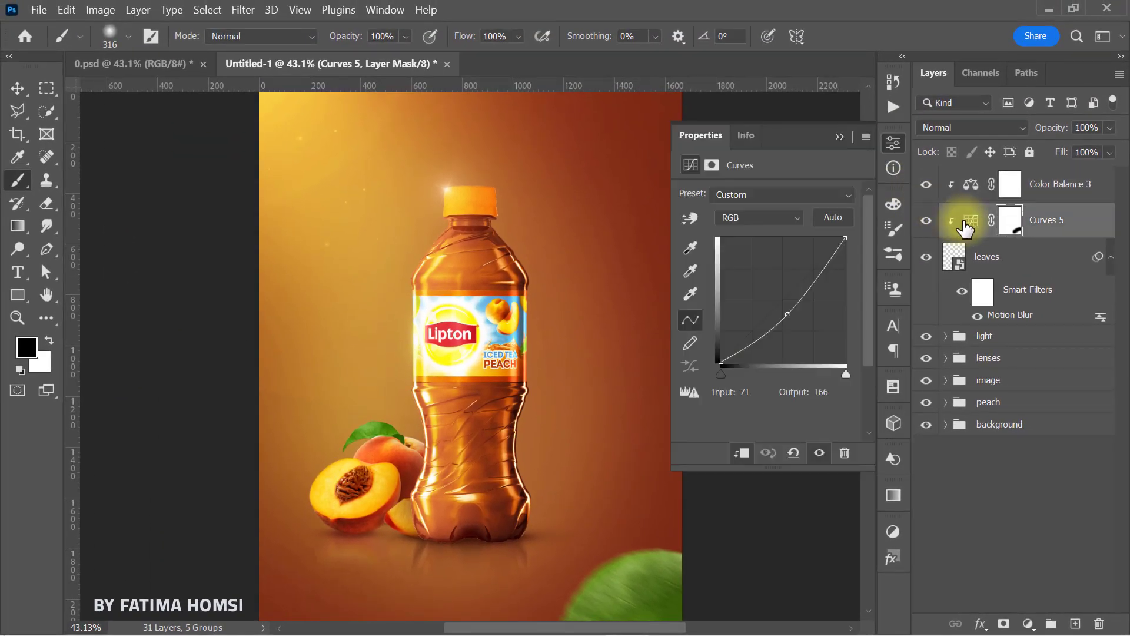
{"action": "left_click_drag", "start_coordinate": [788, 295], "coordinate": [784, 321]}
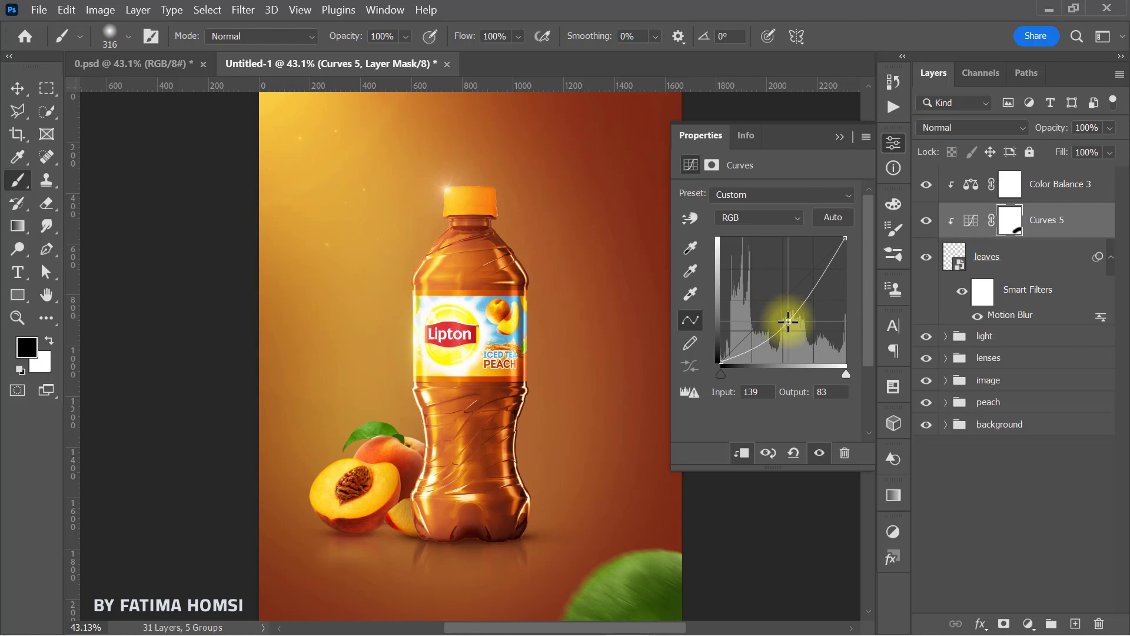
{"action": "left_click", "coordinate": [841, 137]}
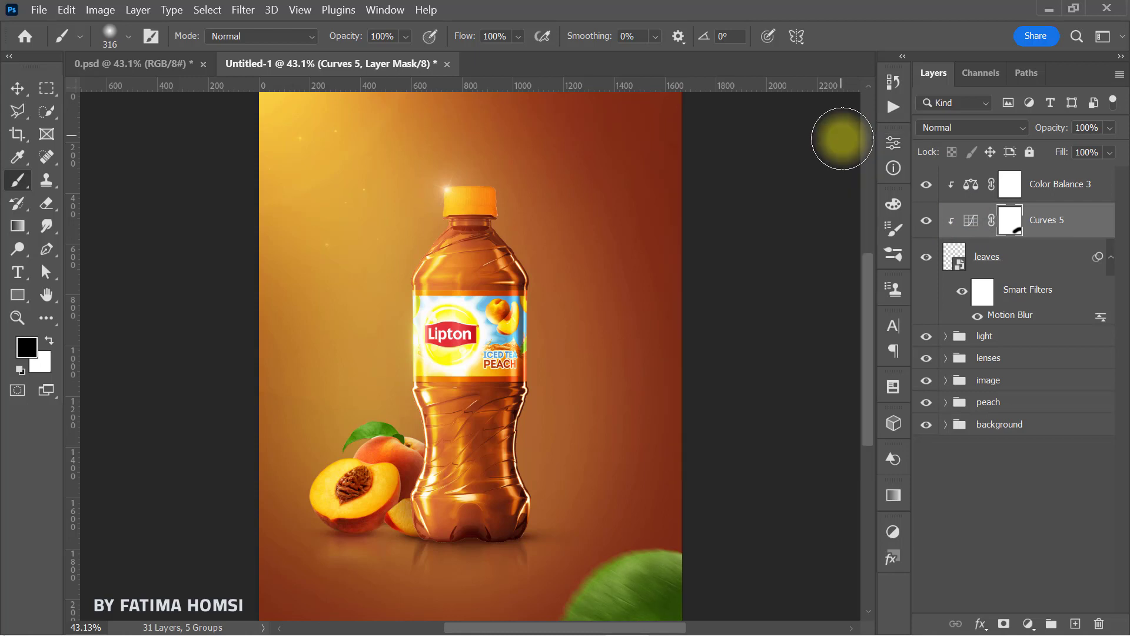
Step: Group the leaves layer with its Curves and Color Balance adjustments and name the group leaves
{"action": "left_click", "coordinate": [1062, 187]}
{"action": "left_click", "coordinate": [1051, 306], "text": "shift"}
{"action": "key", "text": "ctrl+g"}
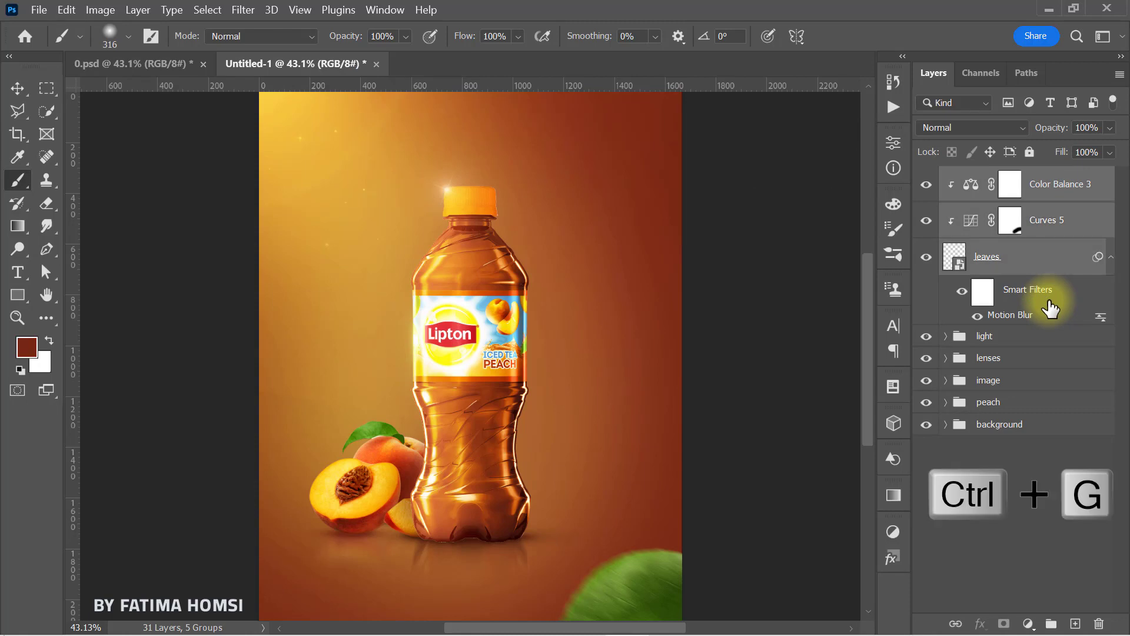
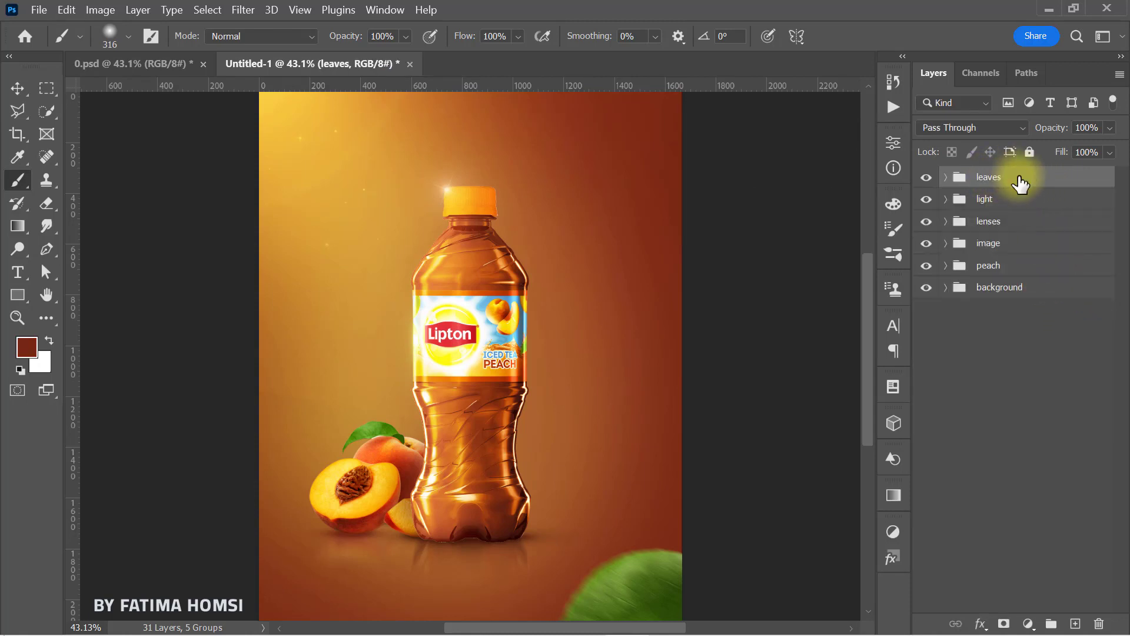
Step: Add a new empty layer above the Brightness/Contrast adjustment in the image group and clip it to the bottle
{"action": "left_click", "coordinate": [943, 247]}
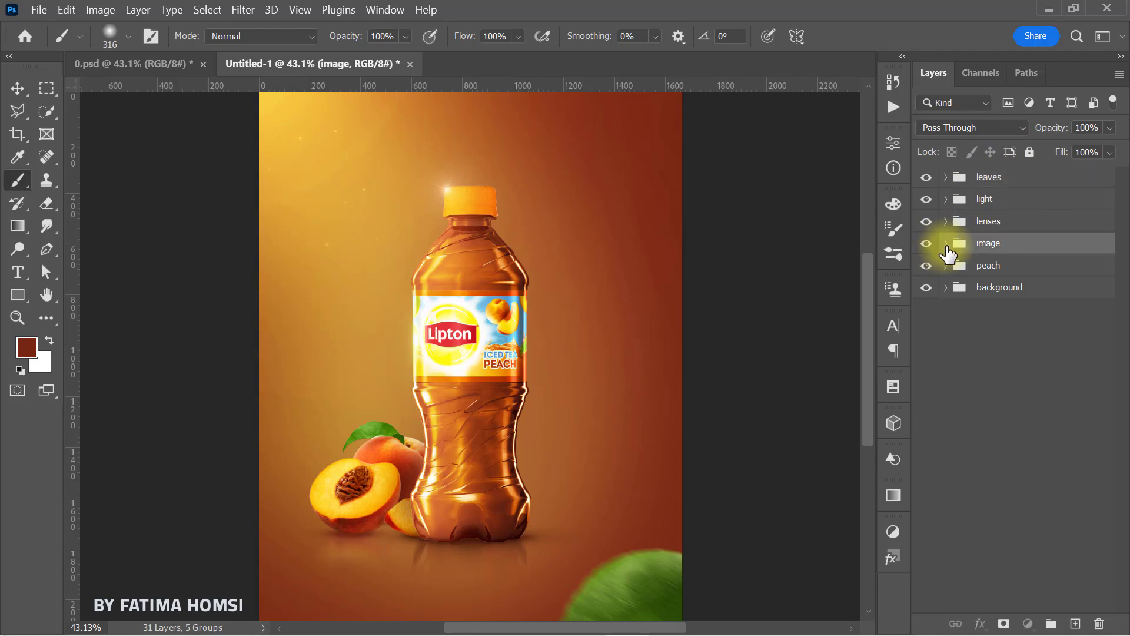
{"action": "left_click", "coordinate": [946, 243]}
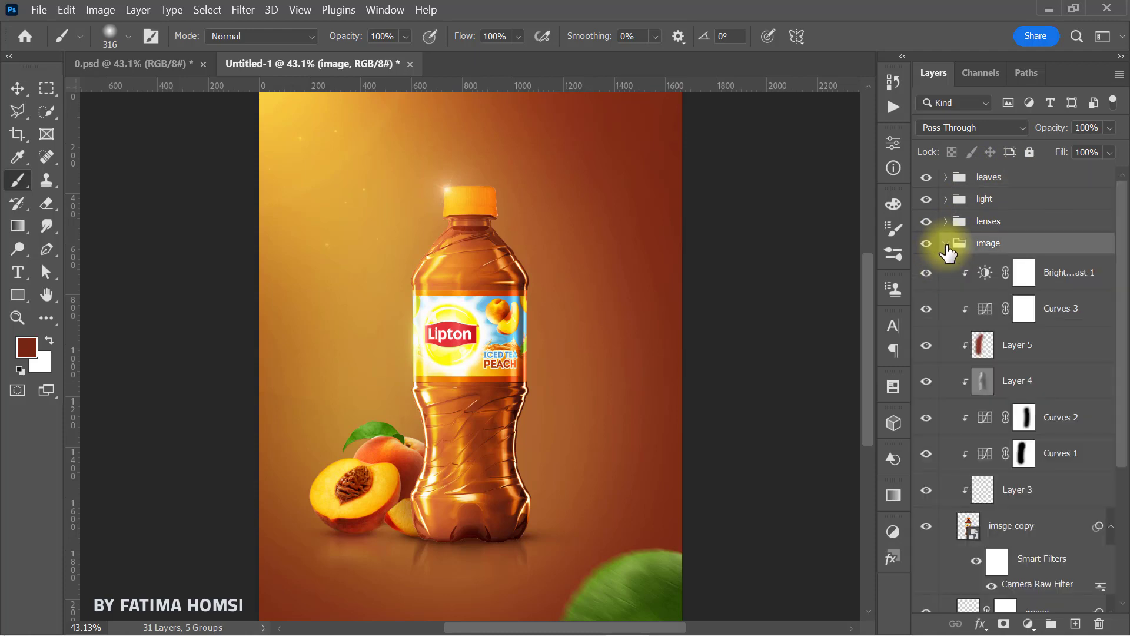
{"action": "left_click", "coordinate": [930, 533]}
{"action": "left_click", "coordinate": [930, 533]}
{"action": "left_click", "coordinate": [1086, 281]}
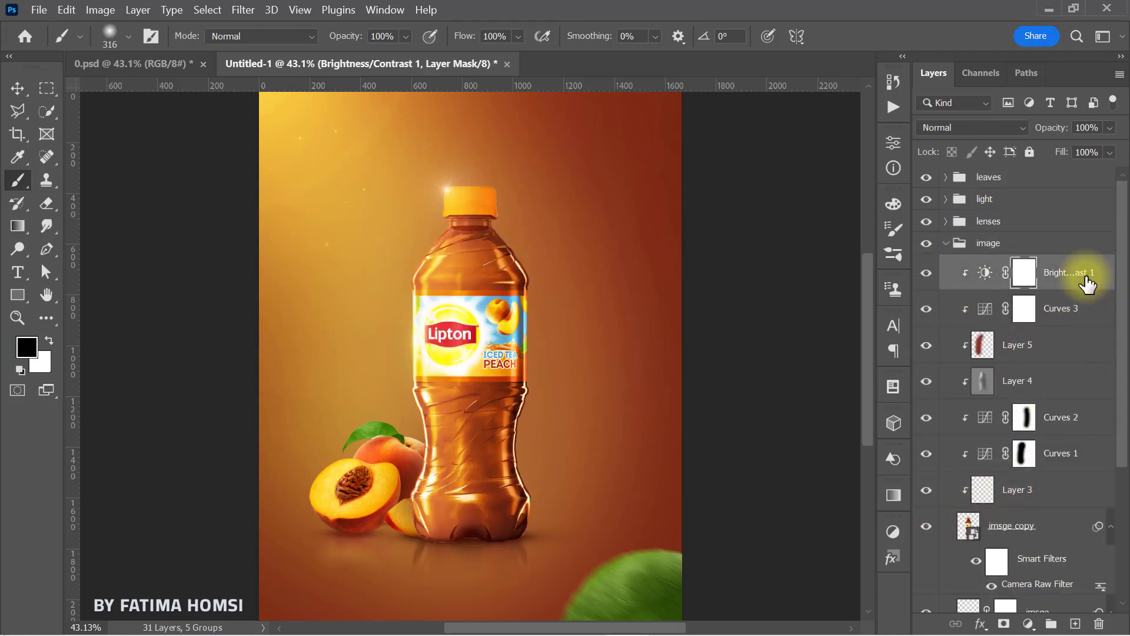
{"action": "left_click", "coordinate": [1075, 623]}
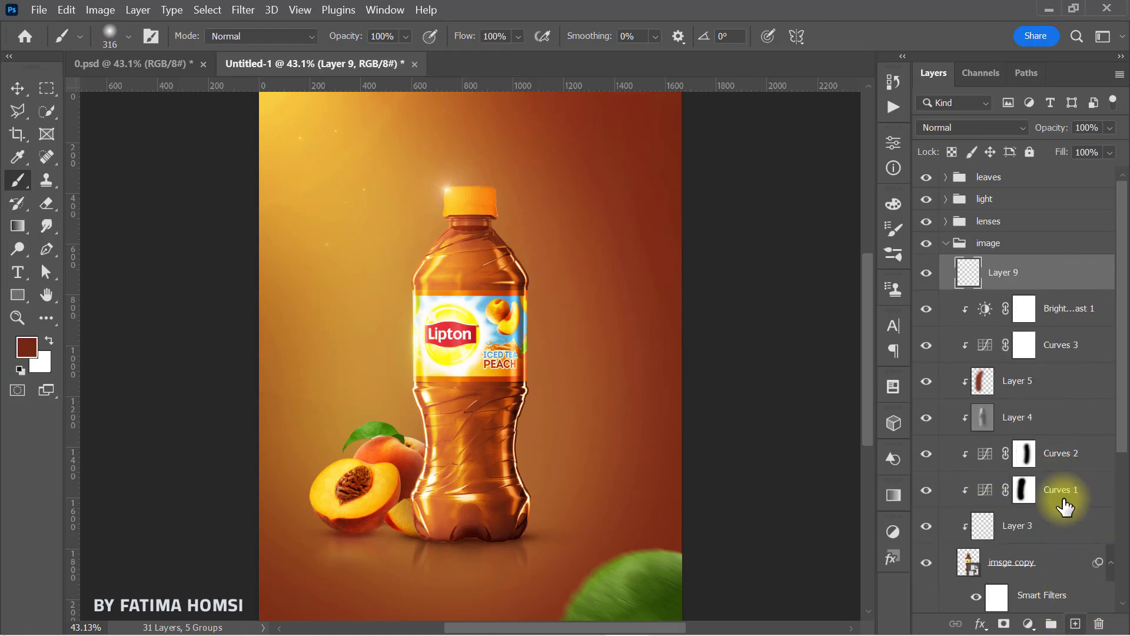
{"action": "right_click", "coordinate": [1062, 292]}
{"action": "left_click", "coordinate": [1004, 383]}
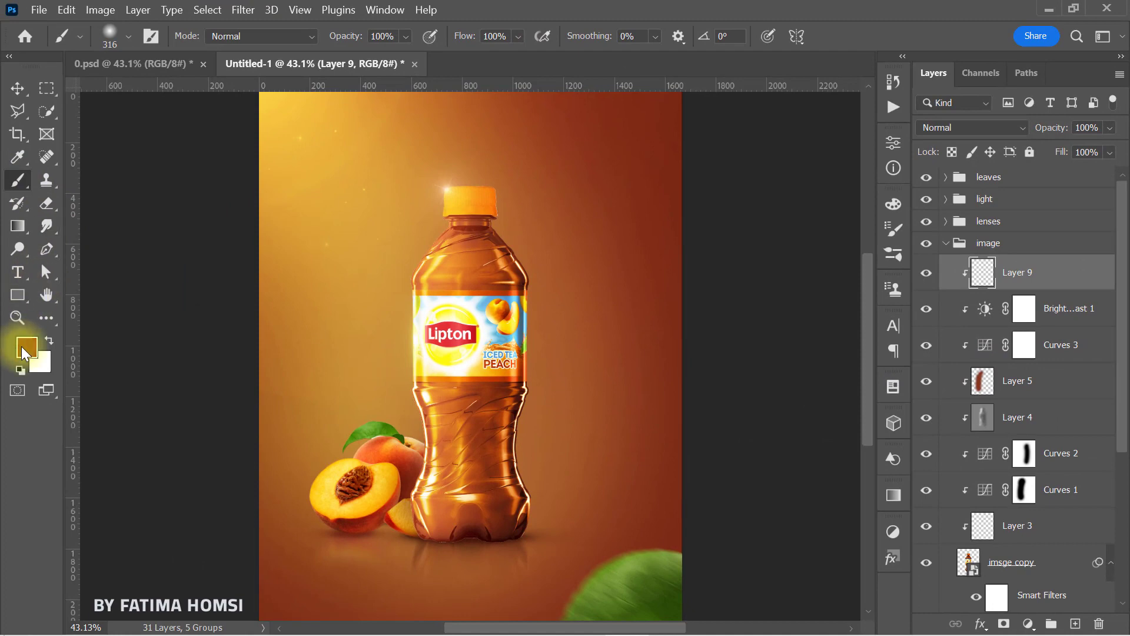
Step: Pick a dark reddish brown from the bottle's base and brush a soft shadow along its bottom edge on the new clipped layer
{"action": "left_click", "coordinate": [26, 349]}
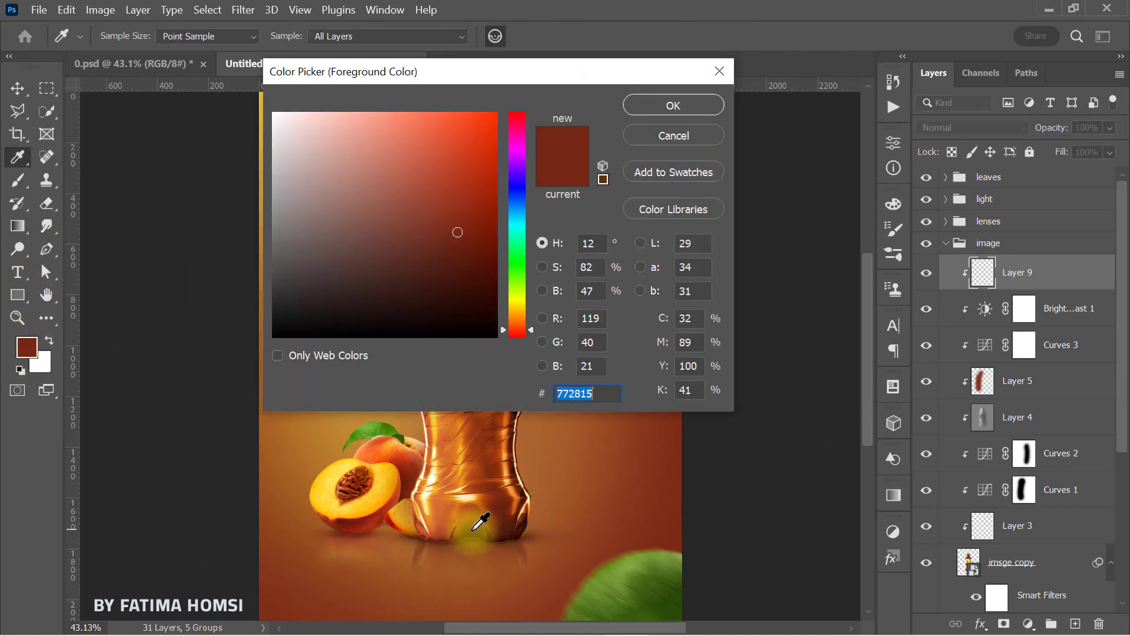
{"action": "left_click", "coordinate": [476, 529]}
{"action": "left_click", "coordinate": [673, 105]}
{"action": "key", "text": "b"}
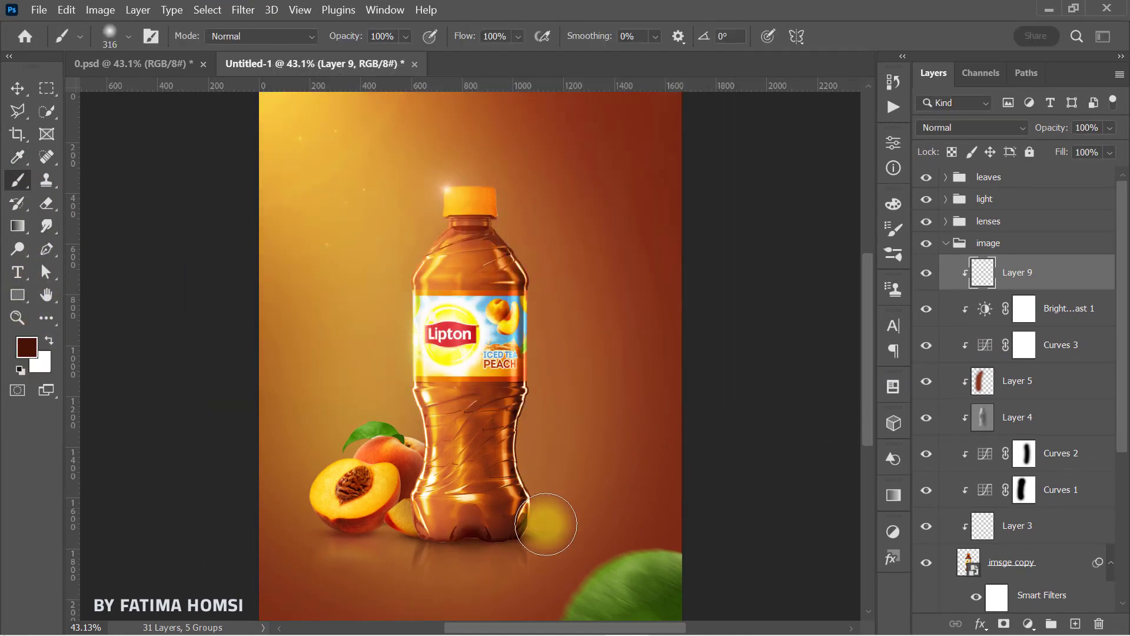
{"action": "mouse_move", "coordinate": [468, 562]}
{"action": "left_mouse_down"}
{"action": "mouse_move", "coordinate": [430, 574]}
{"action": "mouse_move", "coordinate": [442, 587]}
{"action": "mouse_move", "coordinate": [469, 575]}
{"action": "left_mouse_up"}
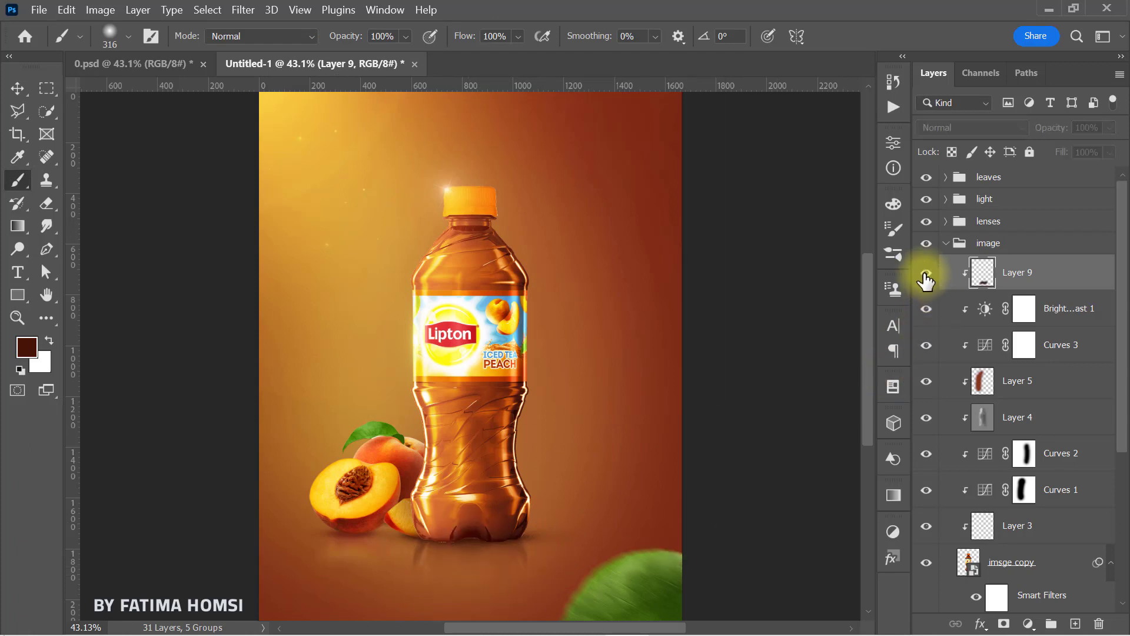
{"action": "left_click", "coordinate": [945, 244]}
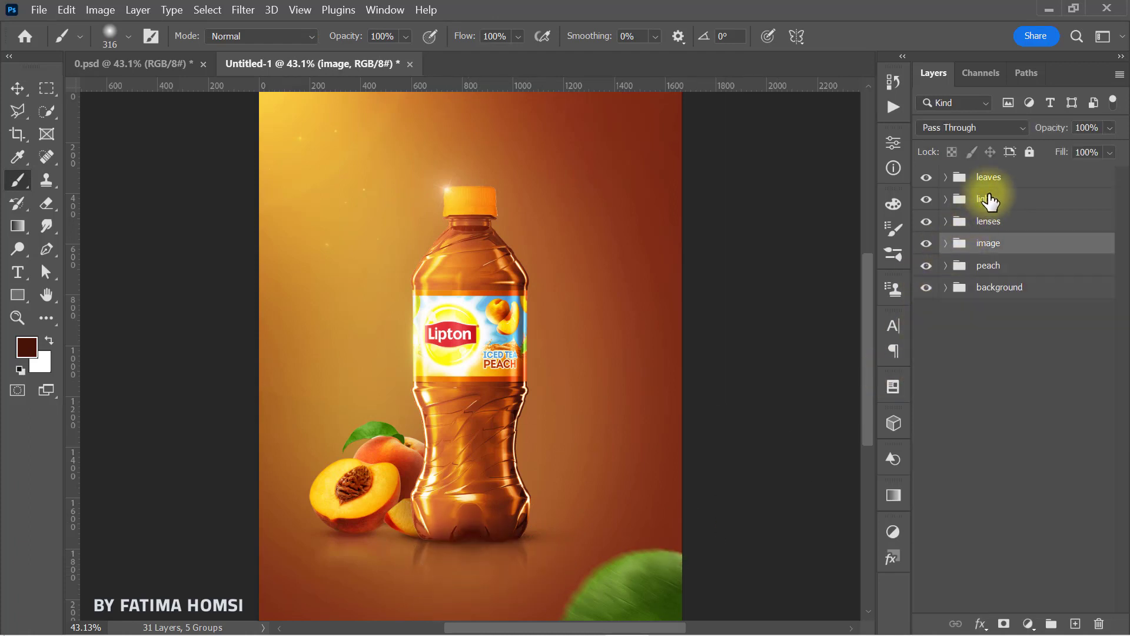
Step: Place the Lipton logo image above the leaves group, scaled down to about the bottle's width and centred above the cap
{"action": "left_click", "coordinate": [1001, 178]}
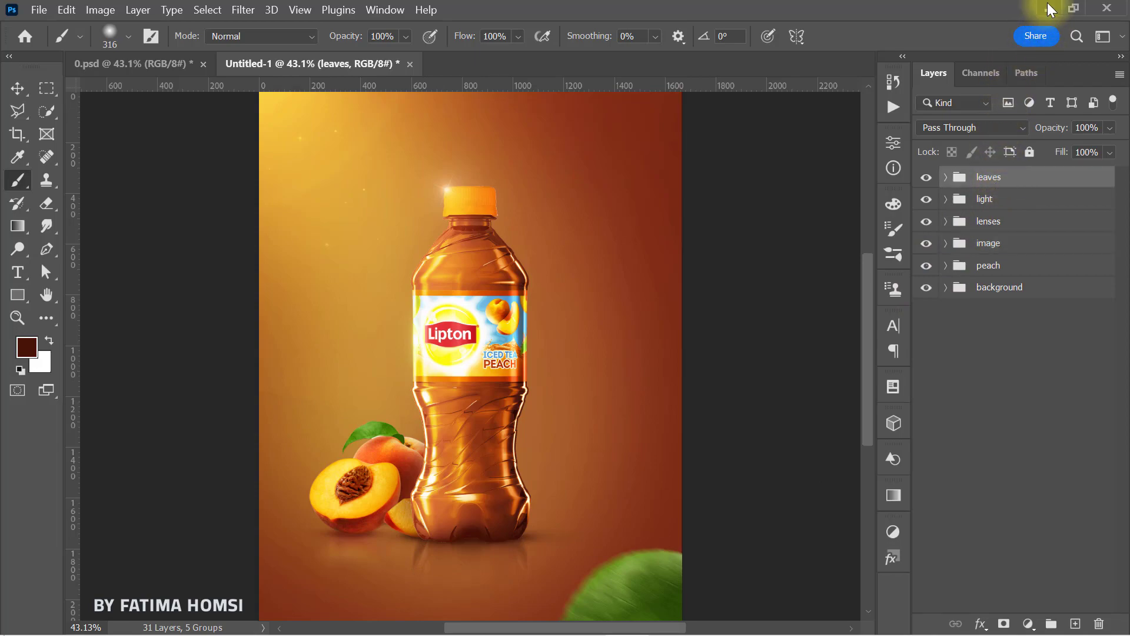
{"action": "left_click", "coordinate": [1049, 8]}
{"action": "left_click_drag", "start_coordinate": [457, 125], "coordinate": [524, 465]}
{"action": "left_click_drag", "start_coordinate": [470, 145], "coordinate": [471, 280]}
{"action": "left_click_drag", "start_coordinate": [498, 361], "coordinate": [496, 145]}
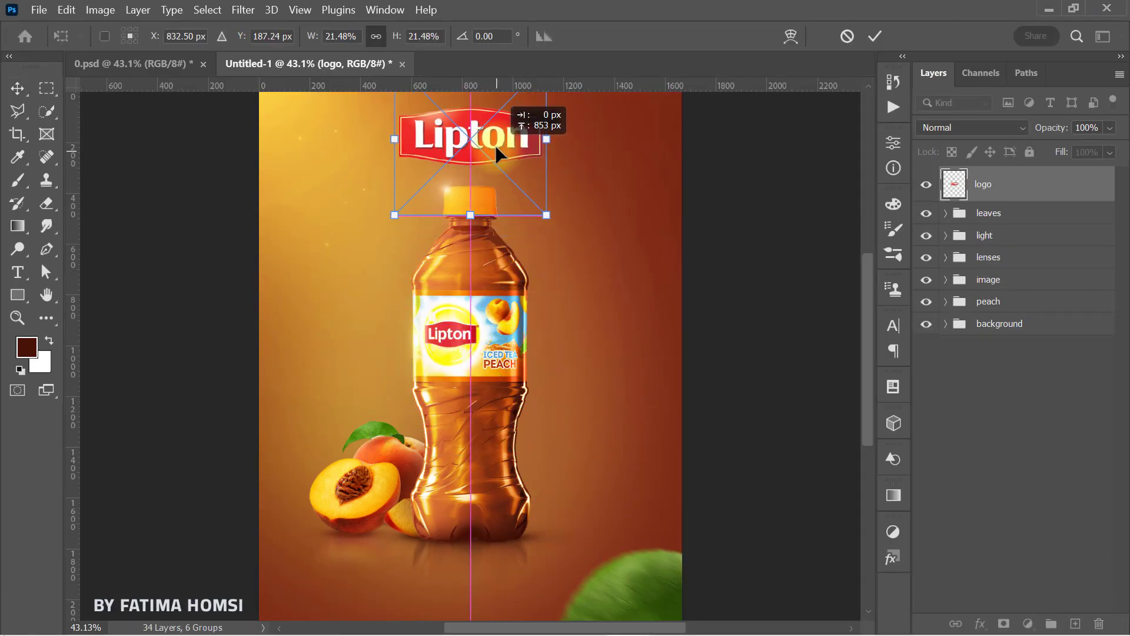
{"action": "left_click_drag", "start_coordinate": [541, 215], "coordinate": [528, 200]}
{"action": "left_click_drag", "start_coordinate": [492, 157], "coordinate": [482, 147]}
{"action": "left_click", "coordinate": [875, 35]}
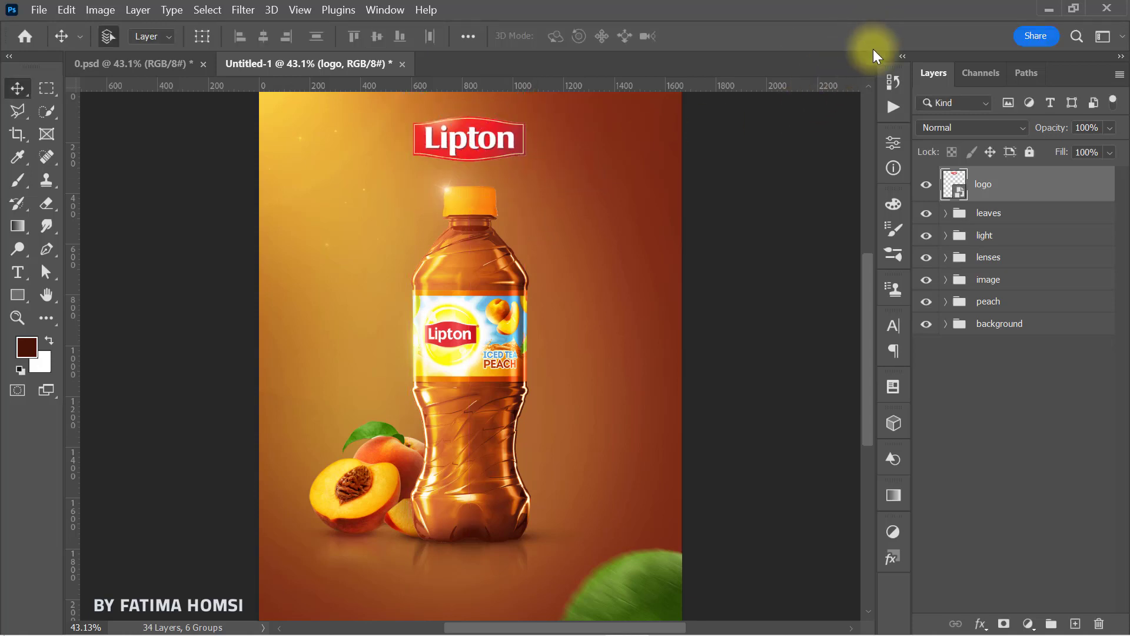
Step: Put the logo layer in its own group named logo
{"action": "key", "text": "ctrl+g"}
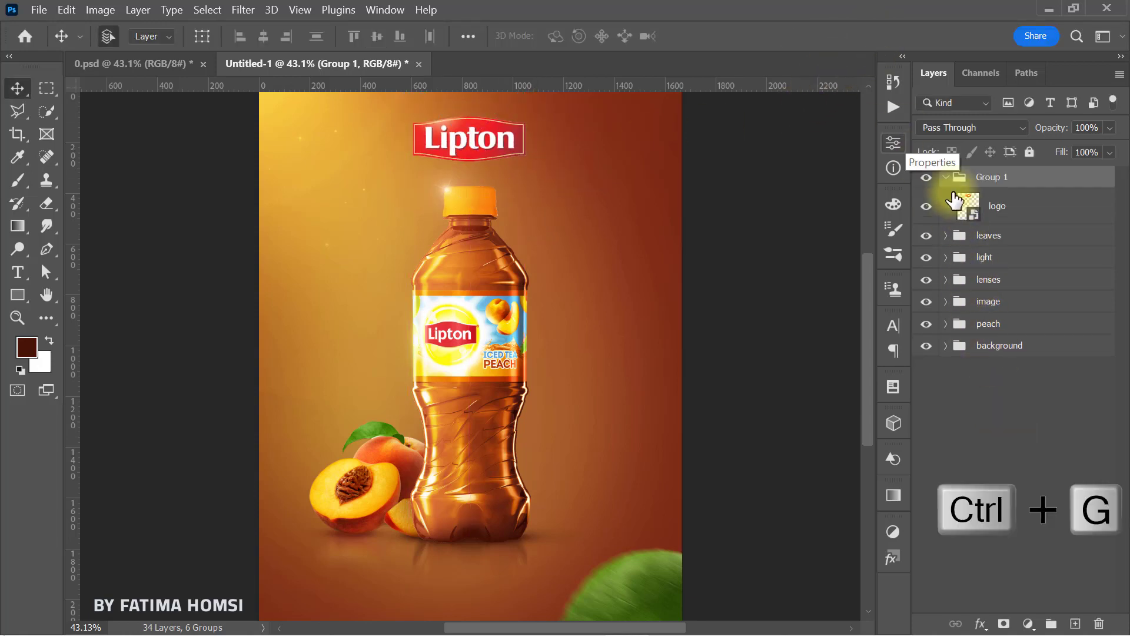
{"action": "left_click", "coordinate": [946, 177]}
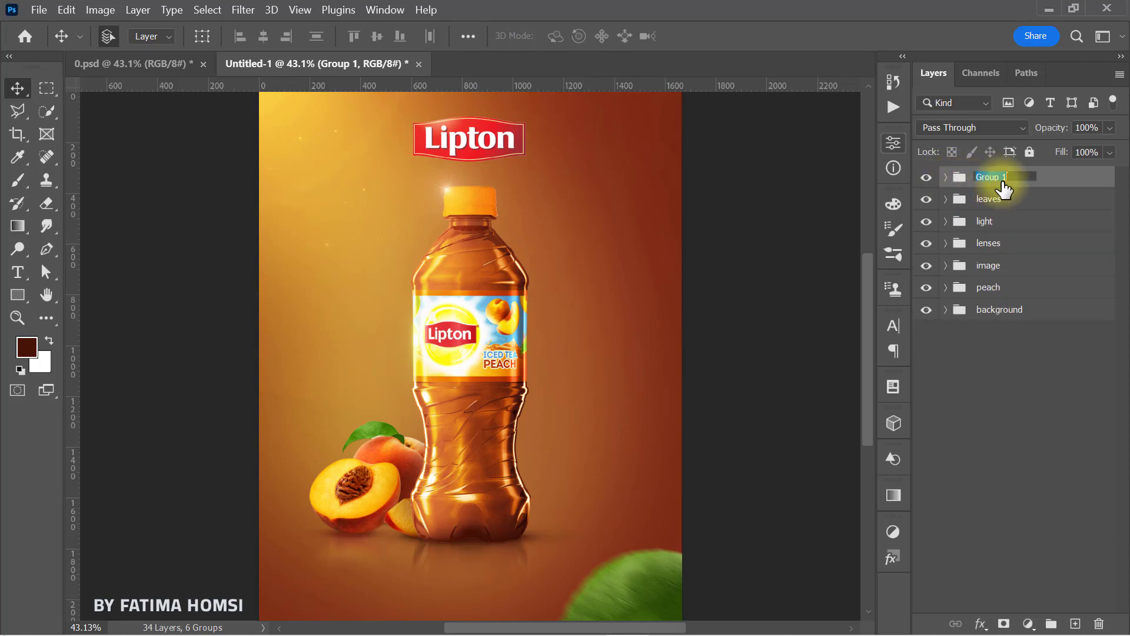
Step: Scale the Lipton logo above the cap down slightly and move its group below the light group
{"action": "key", "text": "ctrl+t"}
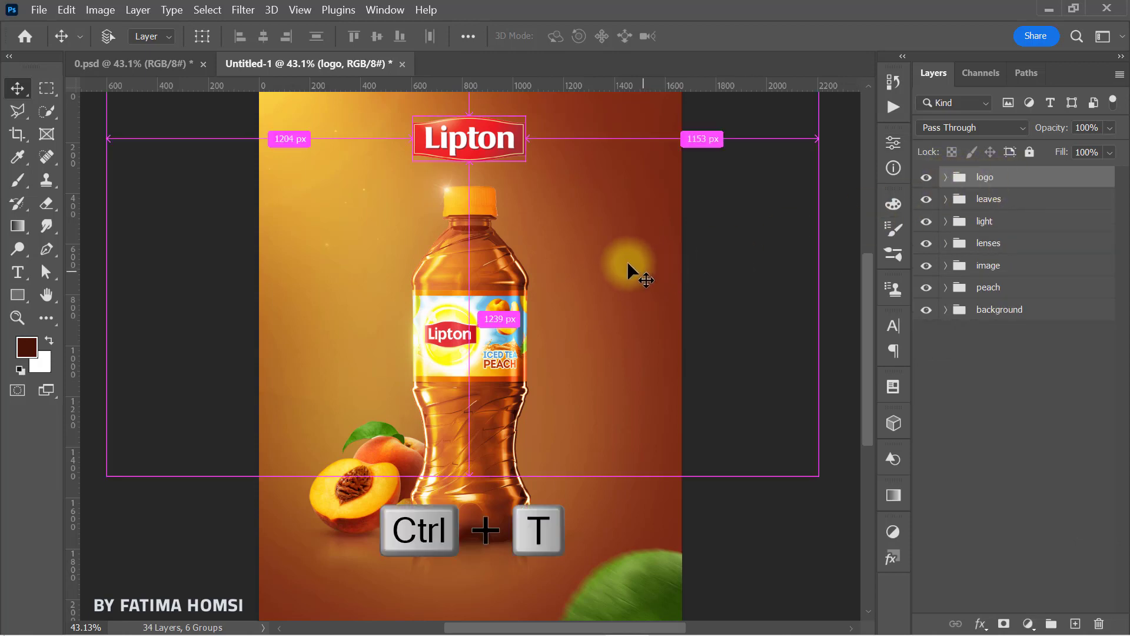
{"action": "left_click_drag", "start_coordinate": [531, 166], "coordinate": [528, 163]}
{"action": "left_click", "coordinate": [856, 36]}
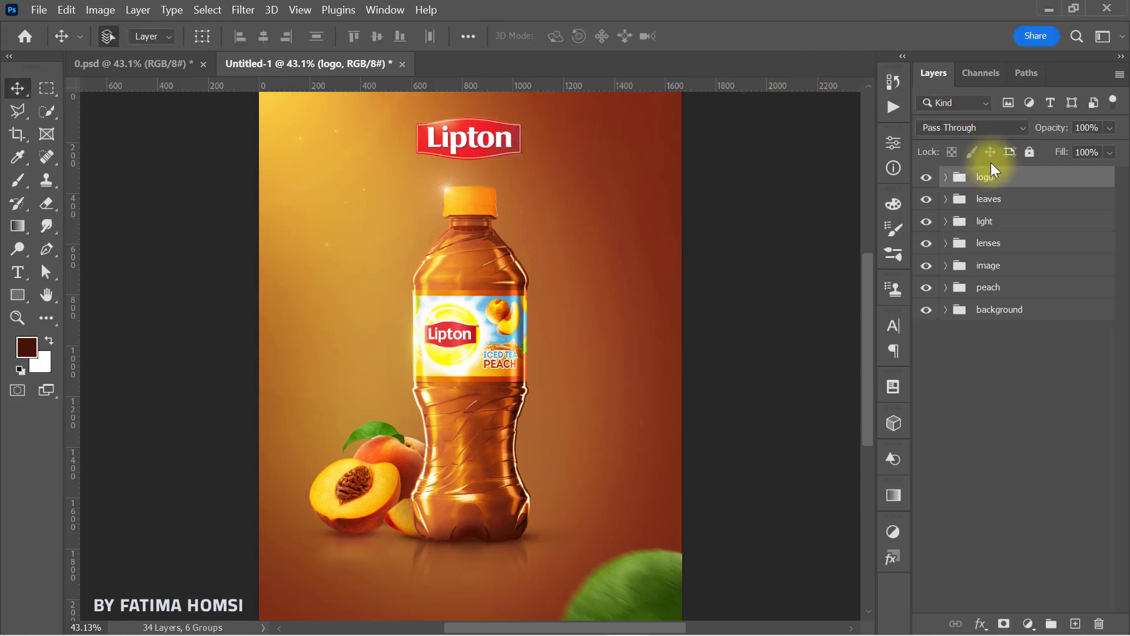
{"action": "left_click_drag", "start_coordinate": [1049, 182], "coordinate": [1055, 234]}
Step: Add a Lorem ipsum paragraph text box across the bottle's label on a new layer above the leaves group
{"action": "left_click", "coordinate": [1044, 178]}
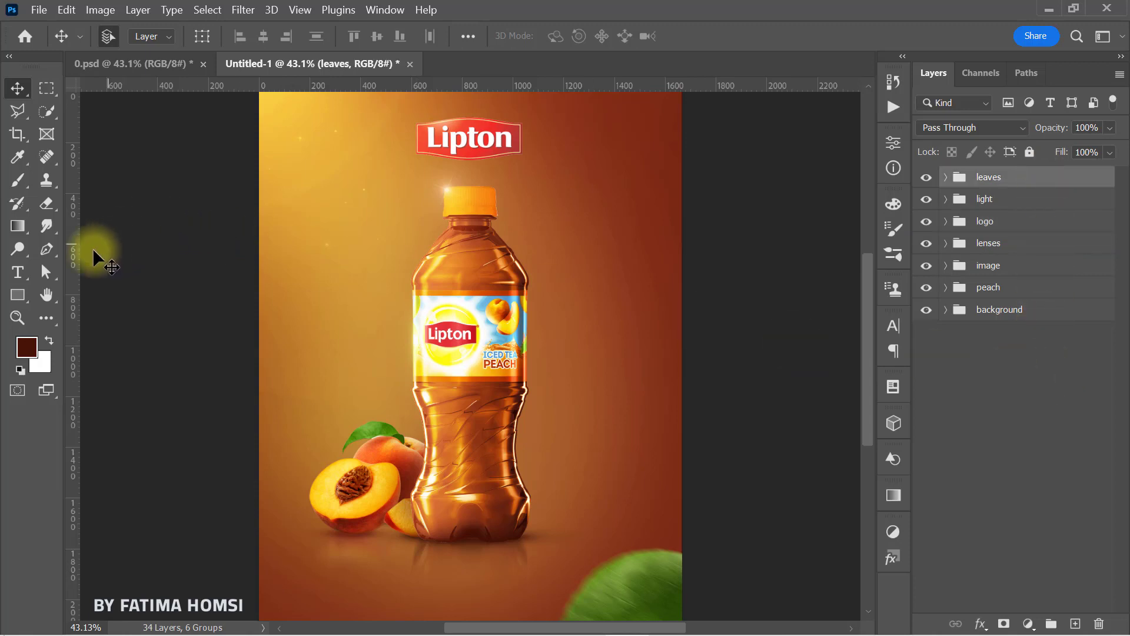
{"action": "left_click", "coordinate": [18, 273]}
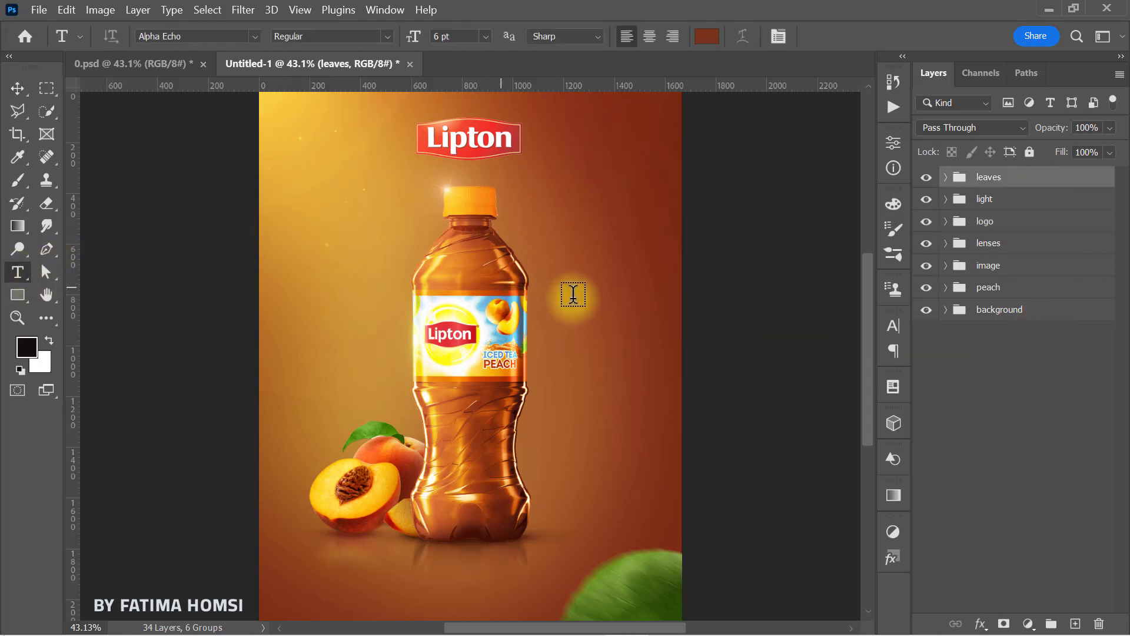
{"action": "left_click_drag", "start_coordinate": [620, 315], "coordinate": [387, 356]}
{"action": "left_click", "coordinate": [766, 36]}
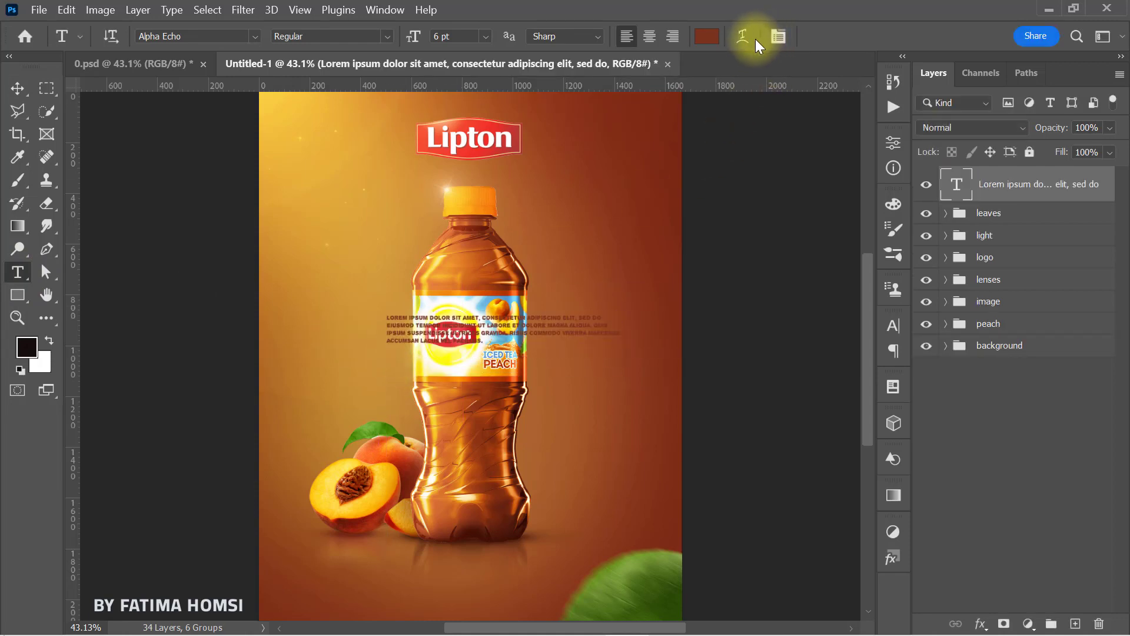
Step: Set the paragraph's text color to ffc4b1 and its font to Montserrat SemiBold
{"action": "left_click", "coordinate": [708, 36]}
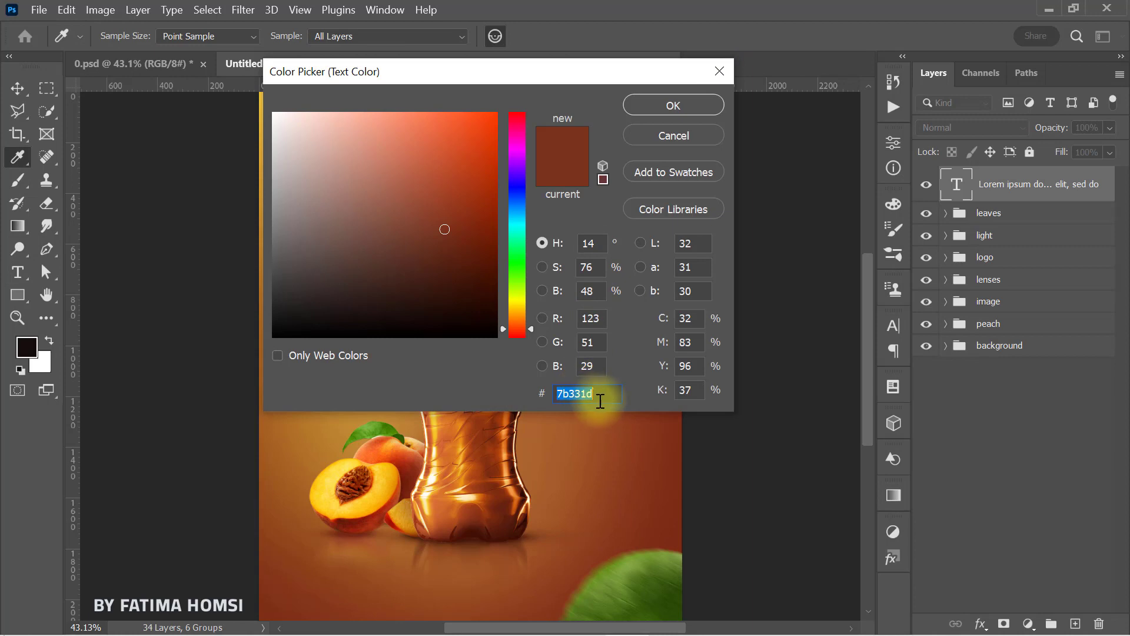
{"action": "type", "text": "ffc4b1"}
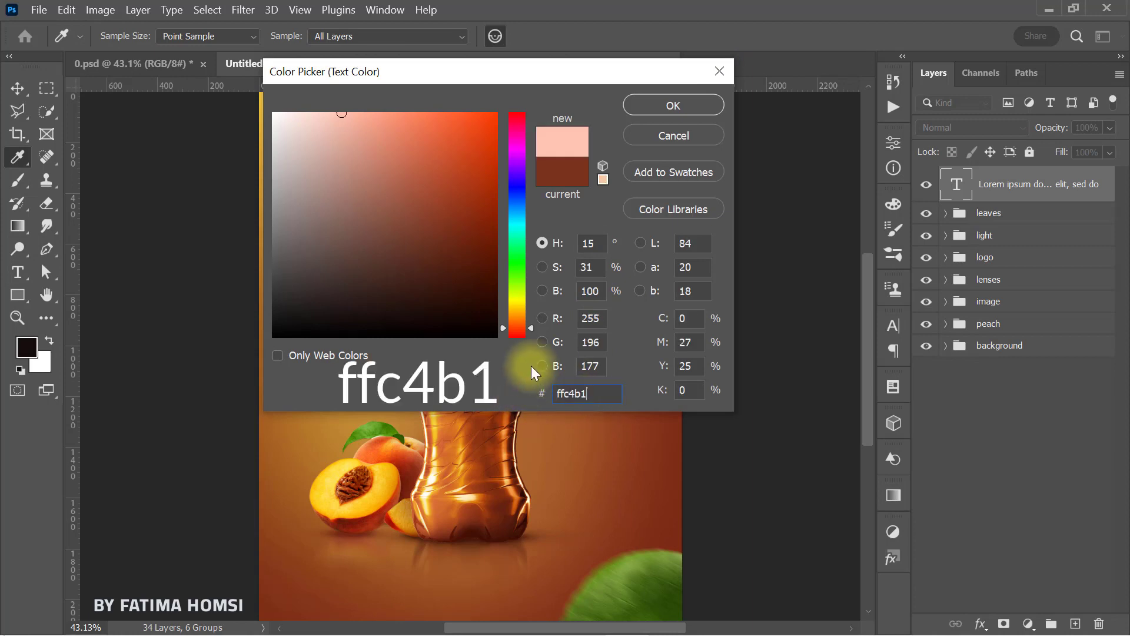
{"action": "left_click", "coordinate": [670, 105]}
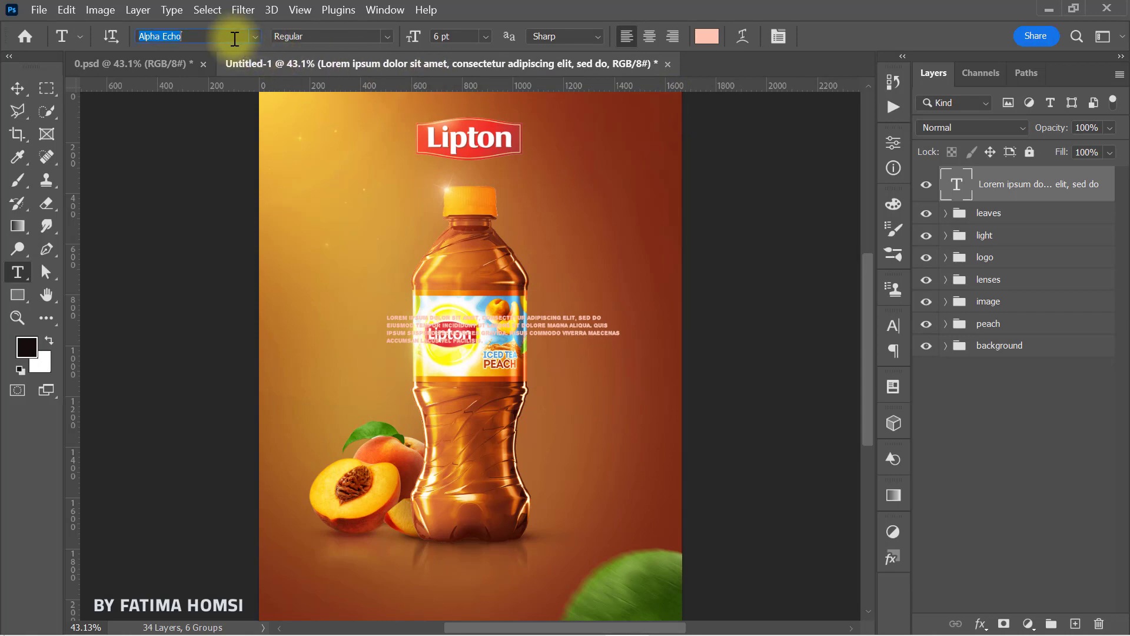
{"action": "type", "text": "mont"}
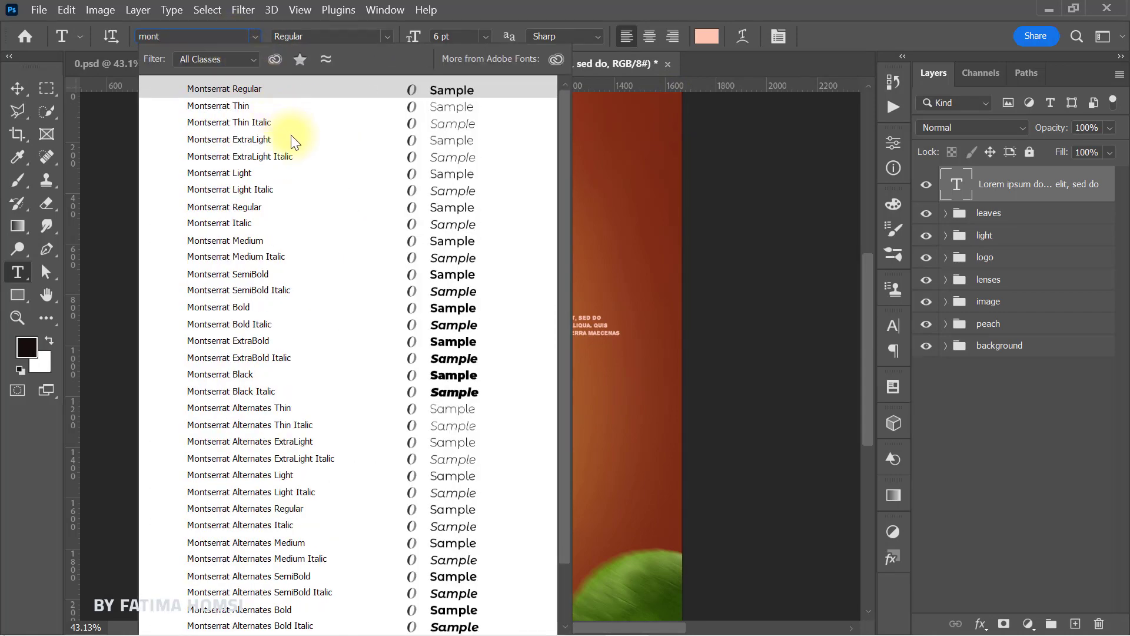
{"action": "left_click", "coordinate": [325, 274]}
Step: Scale the paragraph to about 85.71% and move it to the poster's lower left corner
{"action": "key", "text": "ctrl+t"}
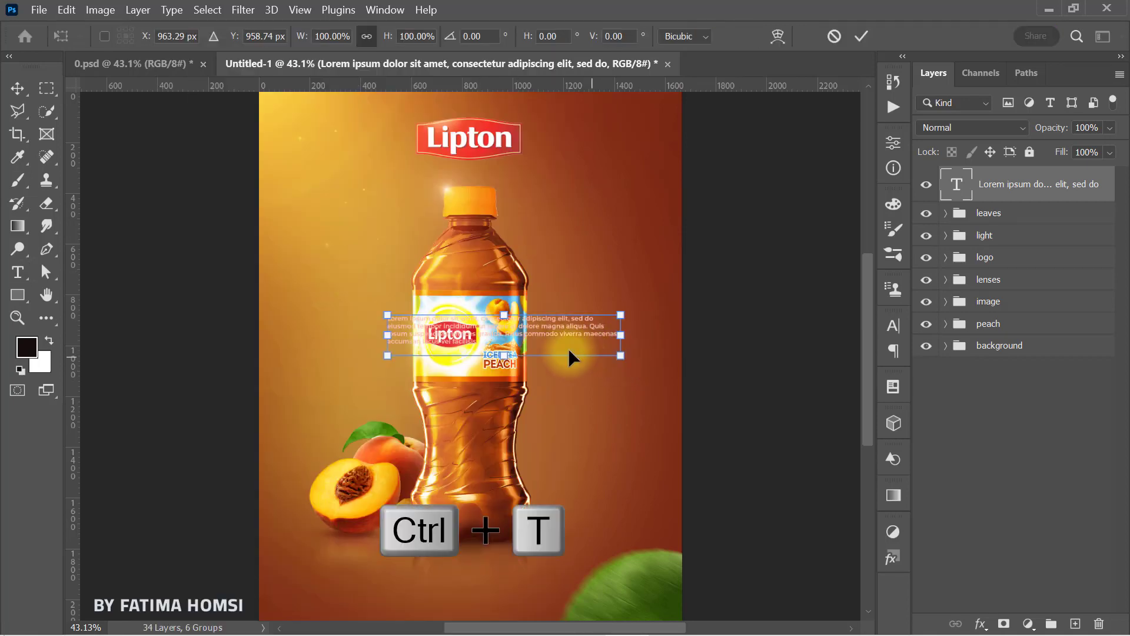
{"action": "left_click_drag", "start_coordinate": [569, 356], "coordinate": [438, 592]}
{"action": "left_click_drag", "start_coordinate": [512, 576], "coordinate": [452, 595]}
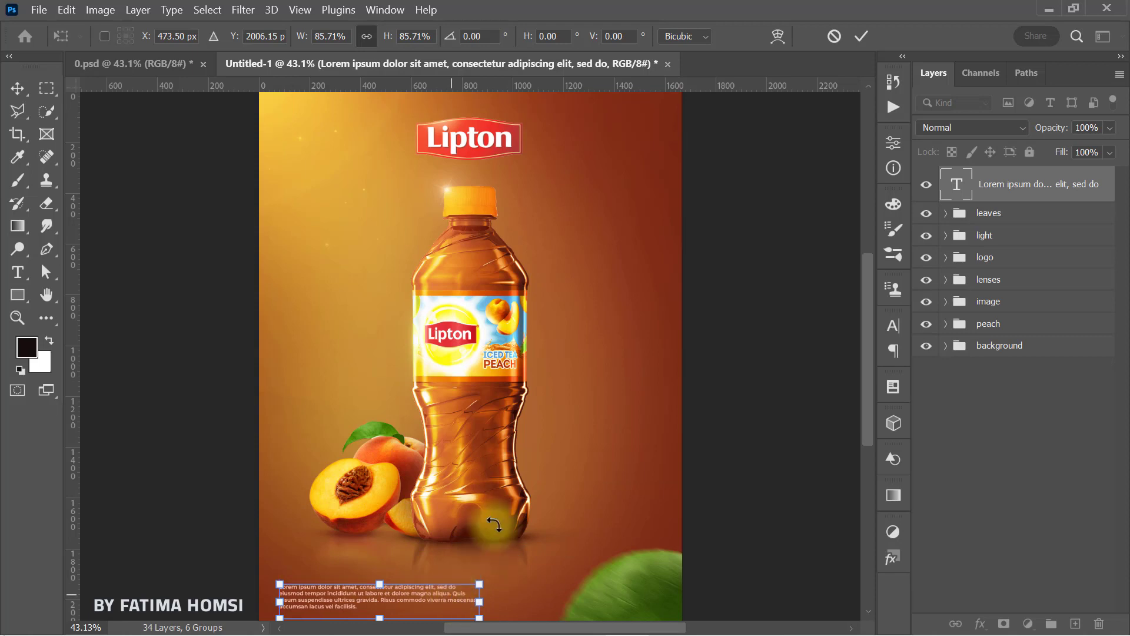
{"action": "left_click", "coordinate": [859, 38]}
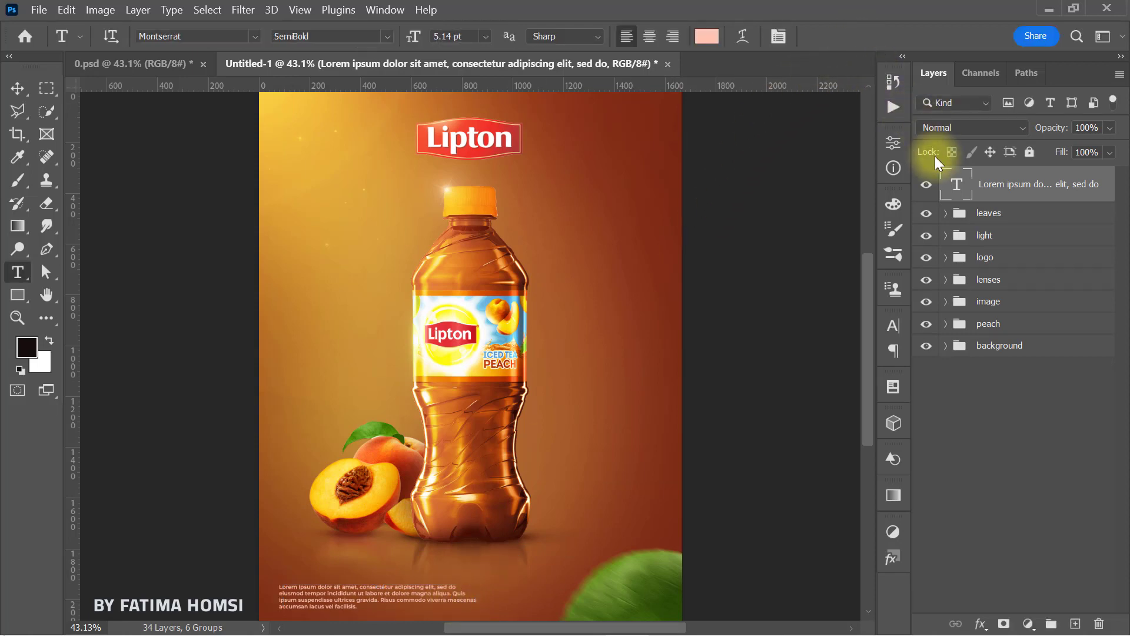
Step: Widen the paragraph's text box to about 899 px so that the text flows over three lines
{"action": "double_click", "coordinate": [954, 187]}
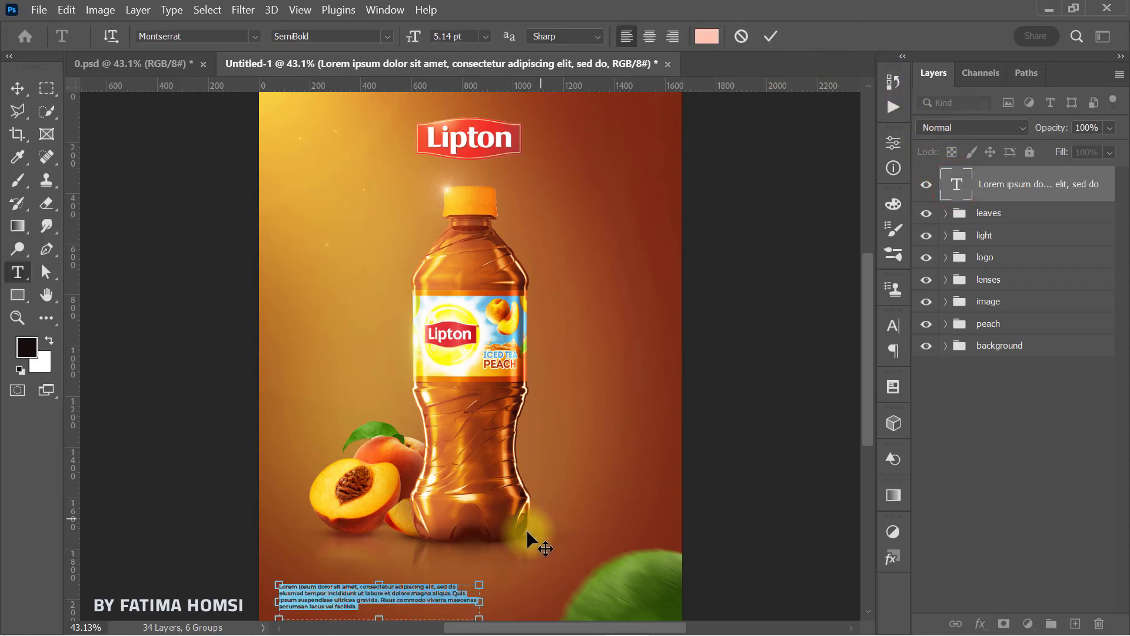
{"action": "left_click_drag", "start_coordinate": [479, 601], "coordinate": [506, 601]}
{"action": "left_click_drag", "start_coordinate": [393, 584], "coordinate": [394, 574]}
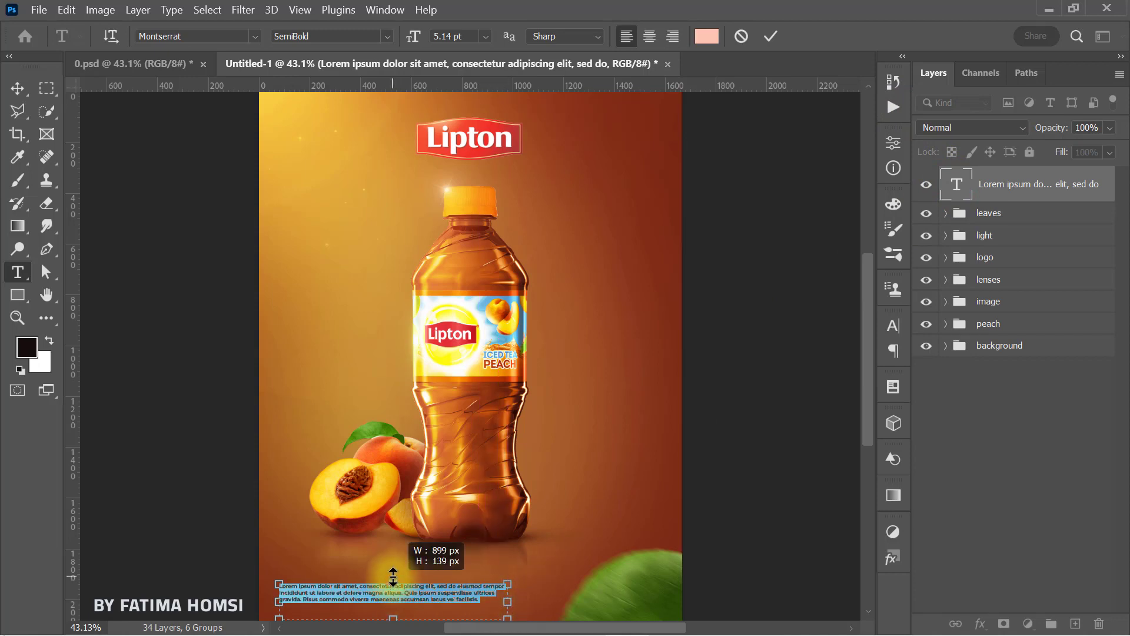
{"action": "left_click", "coordinate": [766, 37]}
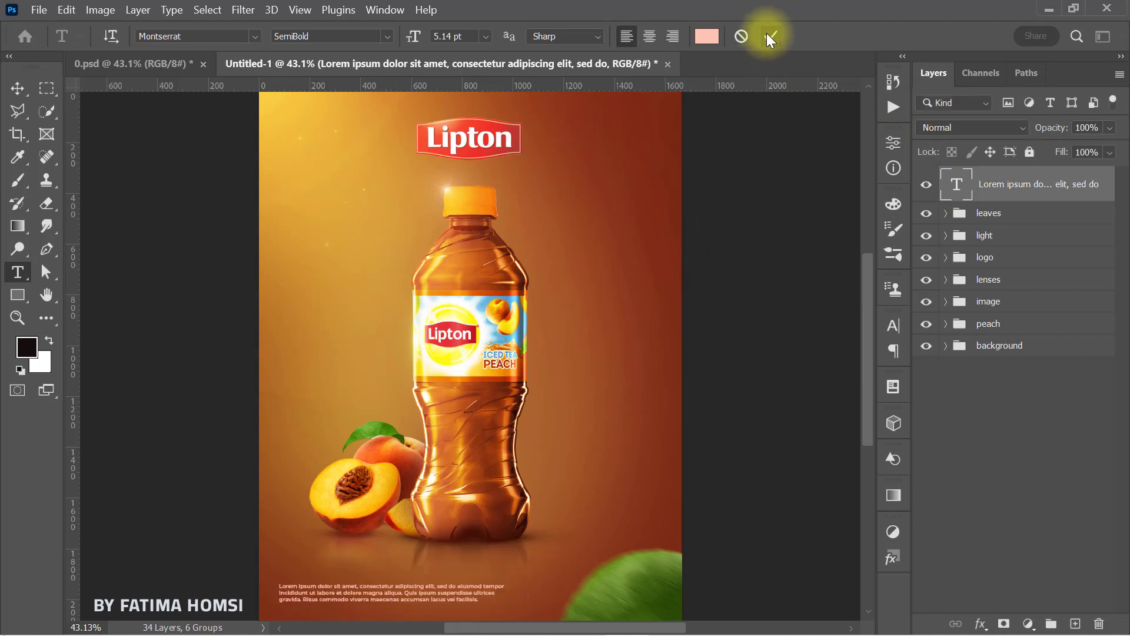
Step: Transform the paragraph to about 93.69% width and 107.16% height, placing it closer to the poster's left edge
{"action": "key", "text": "ctrl+t"}
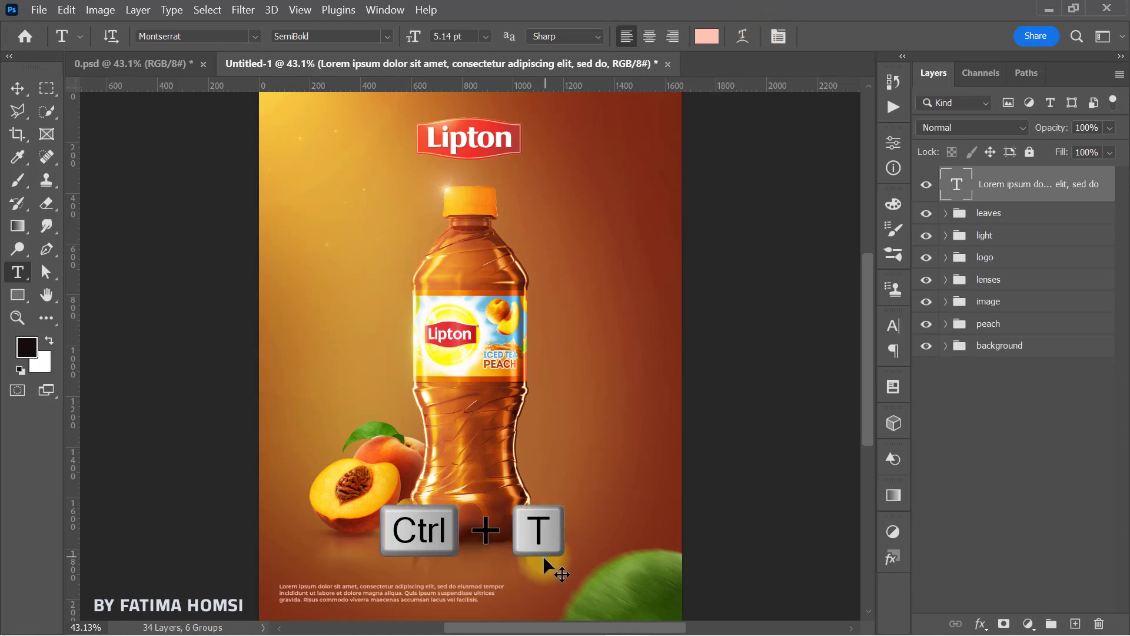
{"action": "left_click_drag", "start_coordinate": [507, 601], "coordinate": [484, 584]}
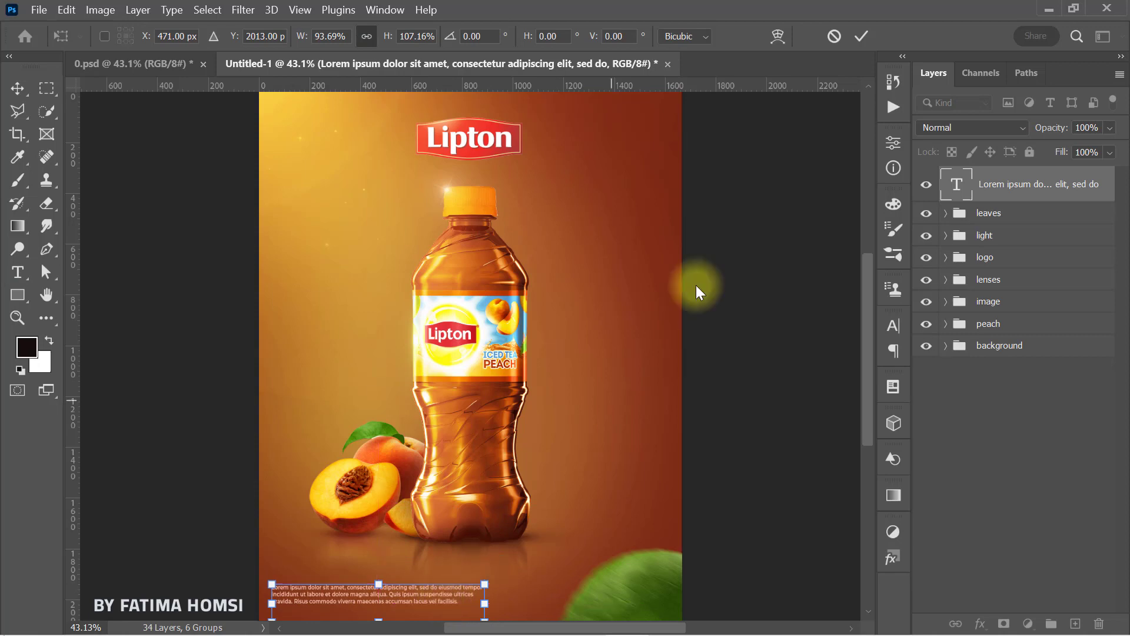
{"action": "left_click", "coordinate": [860, 35]}
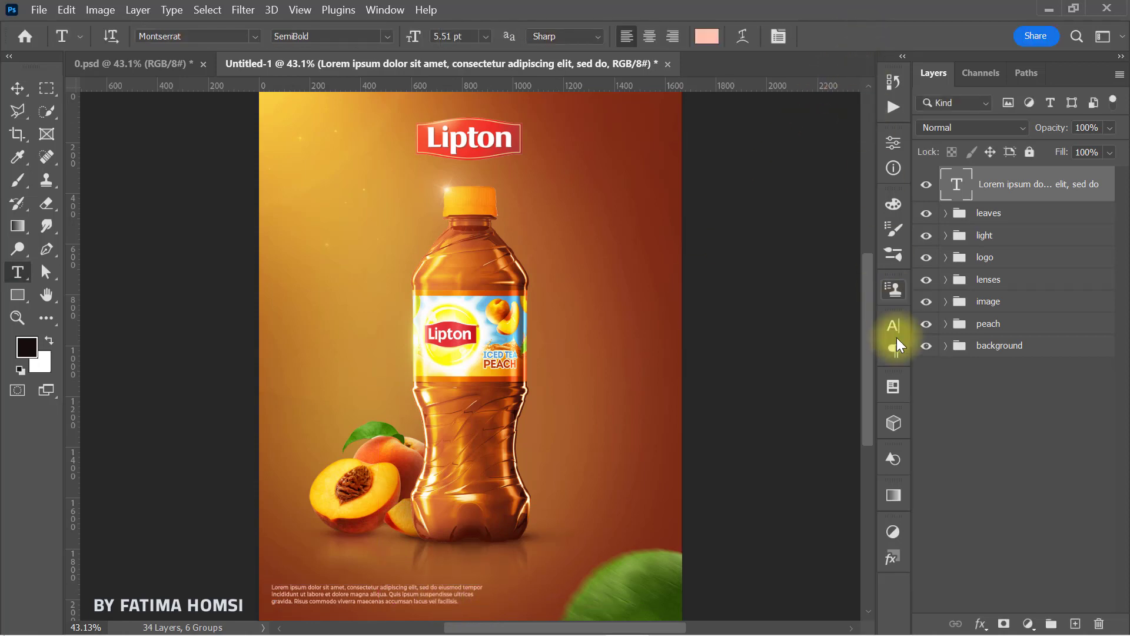
Step: Put the paragraph layer in a group named text and hide that group
{"action": "key", "text": "ctrl+g"}
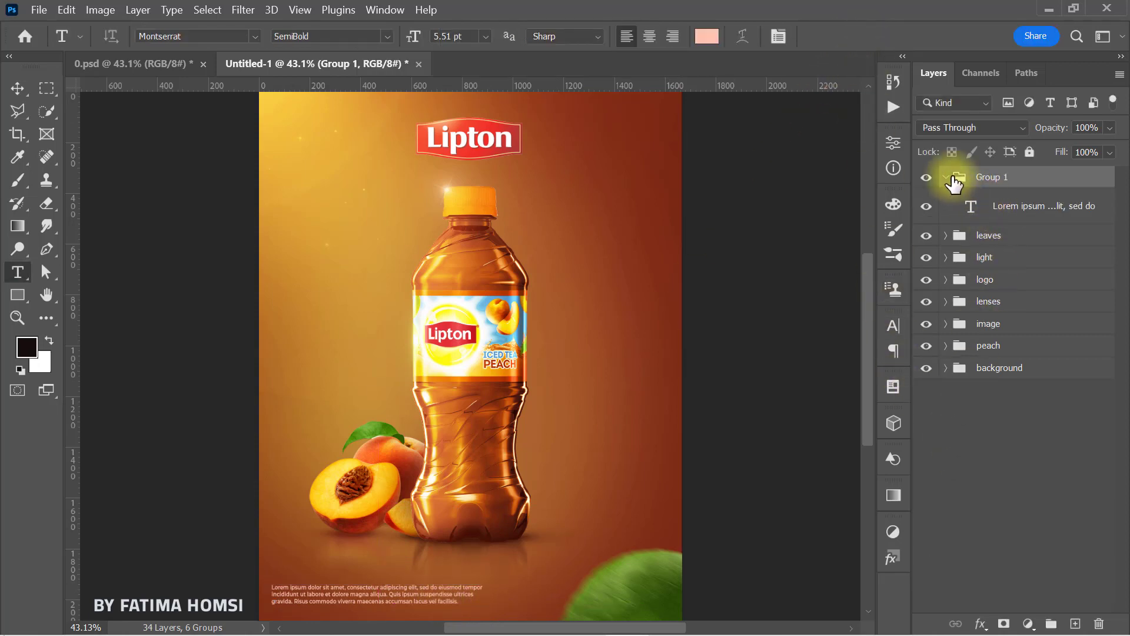
{"action": "left_click", "coordinate": [946, 178]}
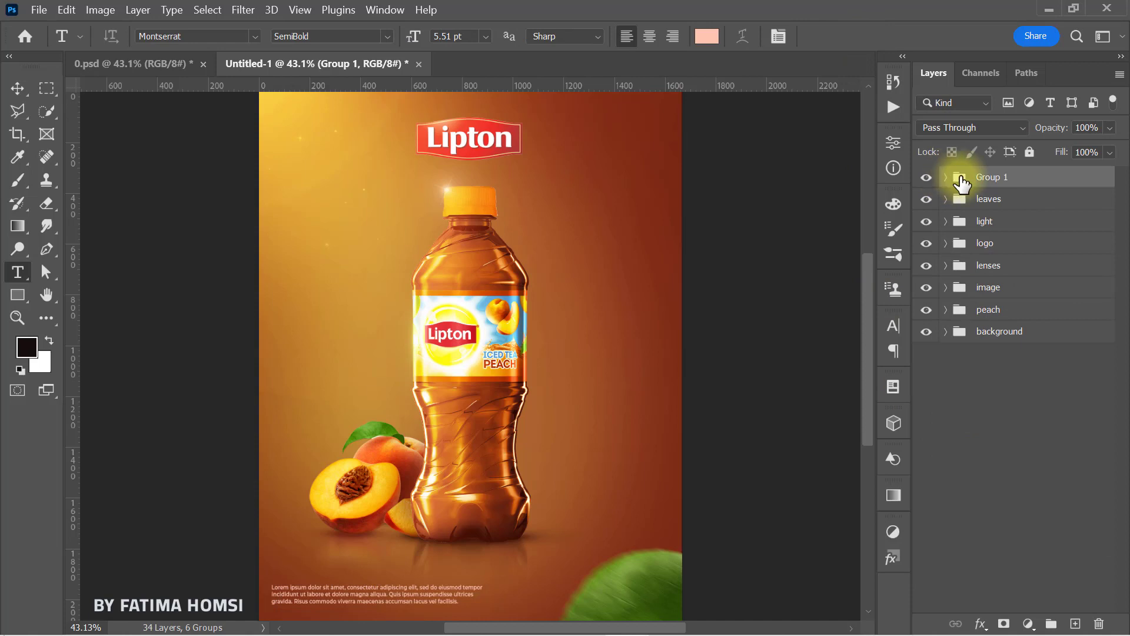
{"action": "left_click", "coordinate": [1012, 172]}
{"action": "type", "text": "text"}
{"action": "key", "text": "Return"}
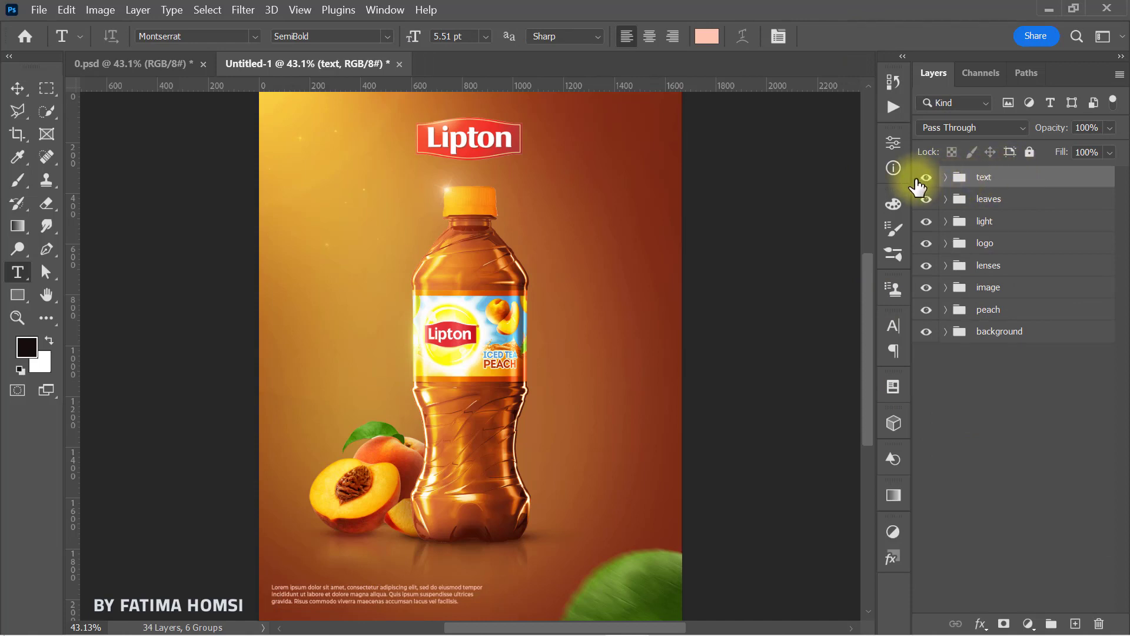
{"action": "left_click", "coordinate": [926, 177]}
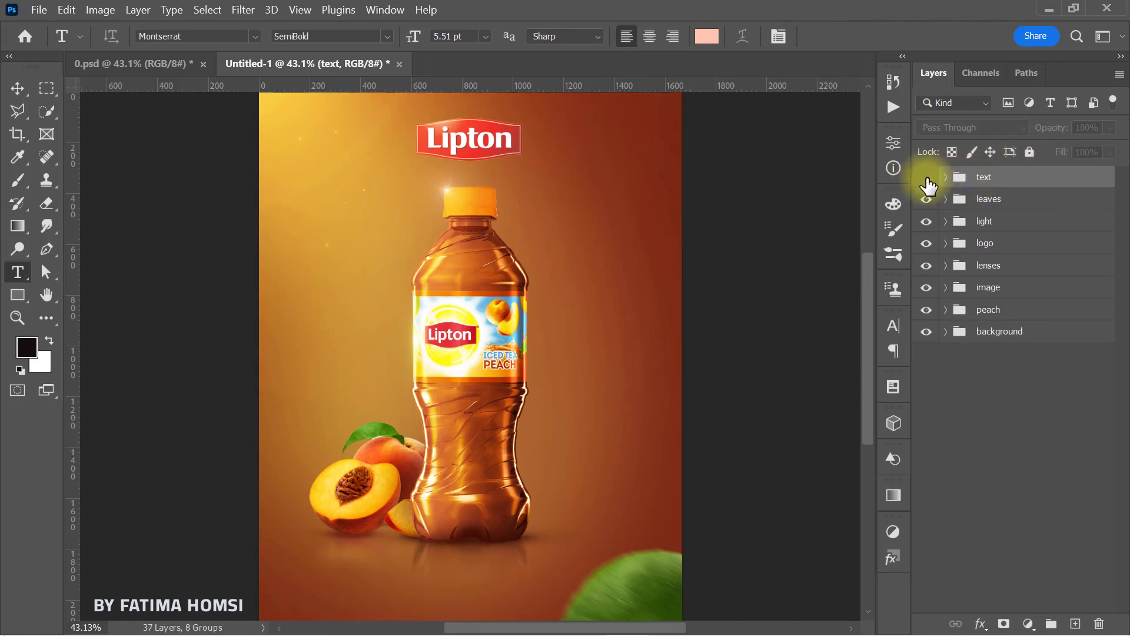
Step: Duplicate the peach cutout Layer copy inside the peach group and move the lower of the two above the leaves group
{"action": "left_click", "coordinate": [927, 309]}
{"action": "left_click", "coordinate": [927, 309]}
{"action": "left_click", "coordinate": [946, 310]}
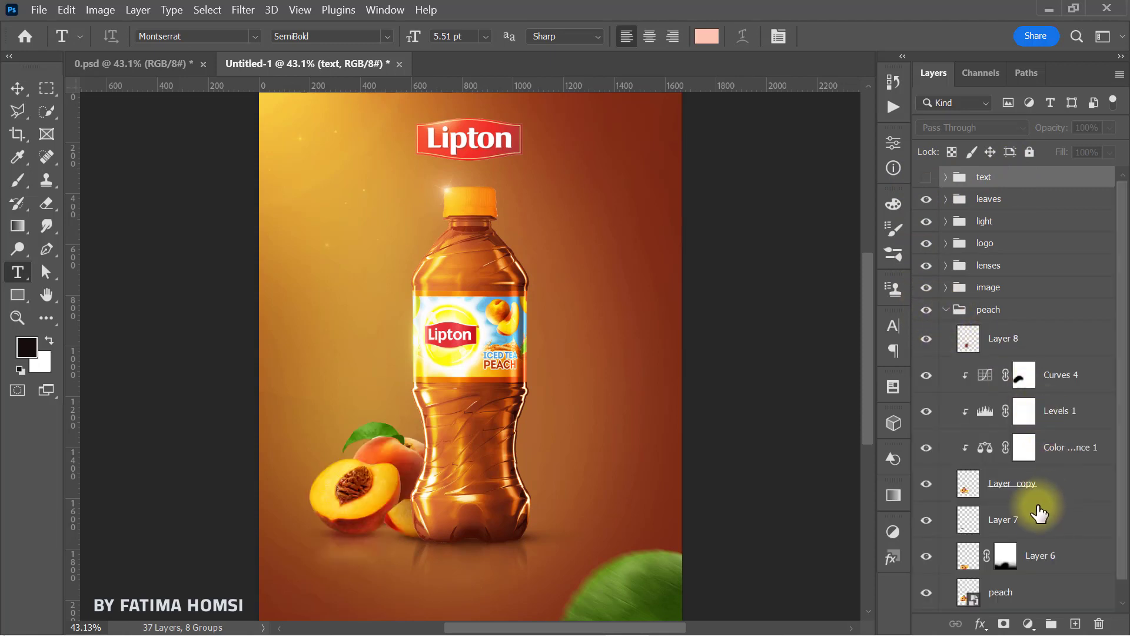
{"action": "left_click", "coordinate": [967, 493]}
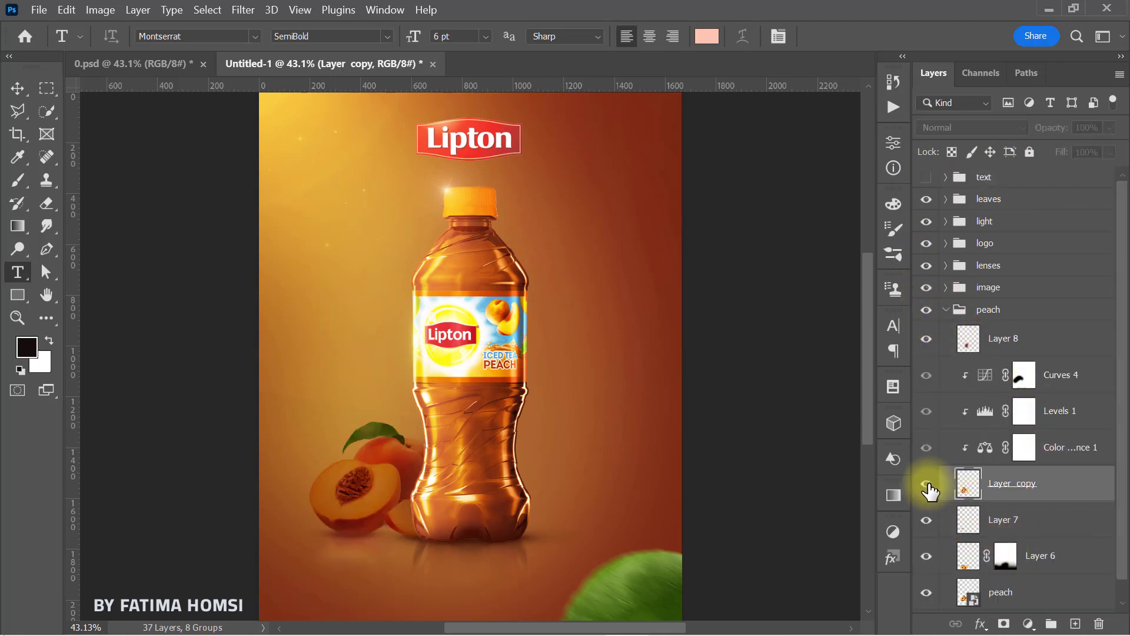
{"action": "key", "text": "ctrl+j"}
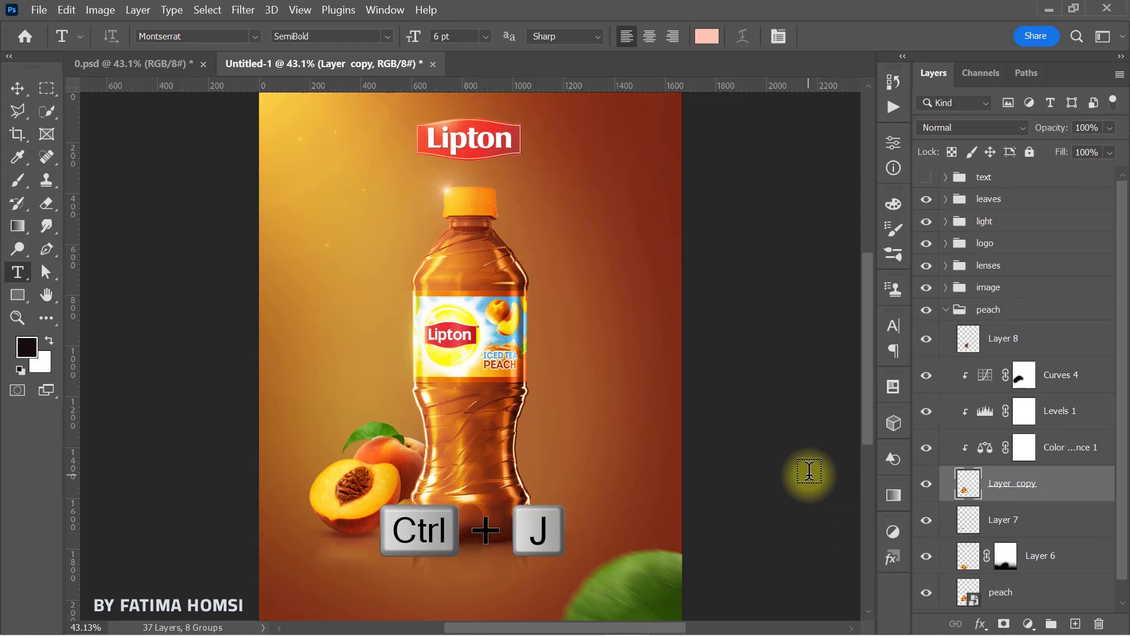
{"action": "left_click", "coordinate": [1071, 522]}
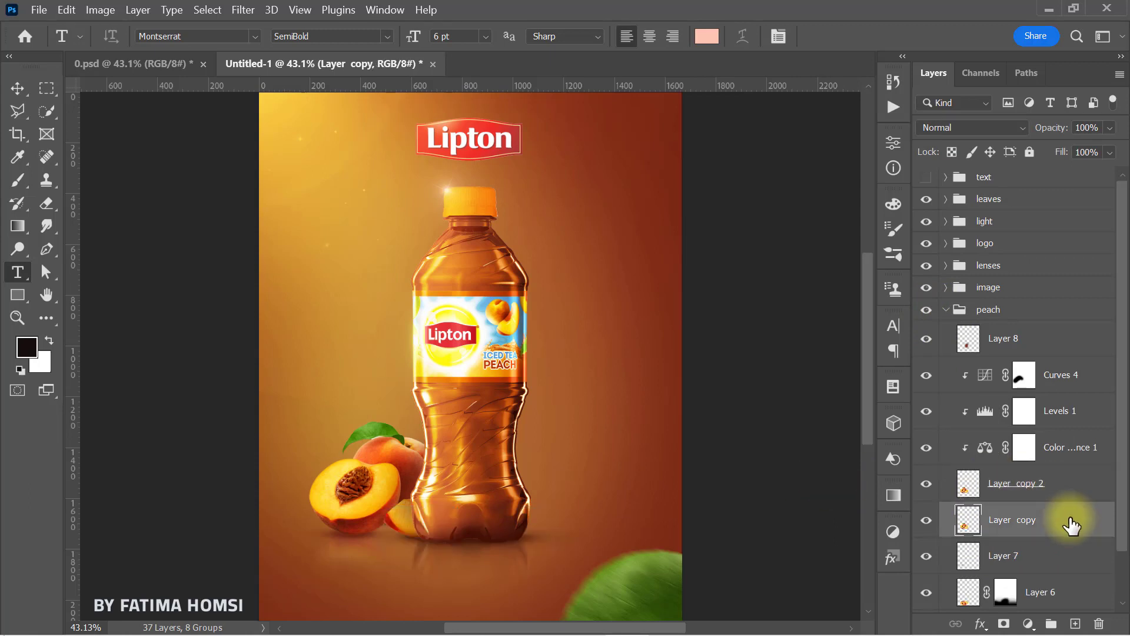
{"action": "left_click_drag", "start_coordinate": [1071, 526], "coordinate": [1058, 190]}
{"action": "left_click", "coordinate": [945, 347]}
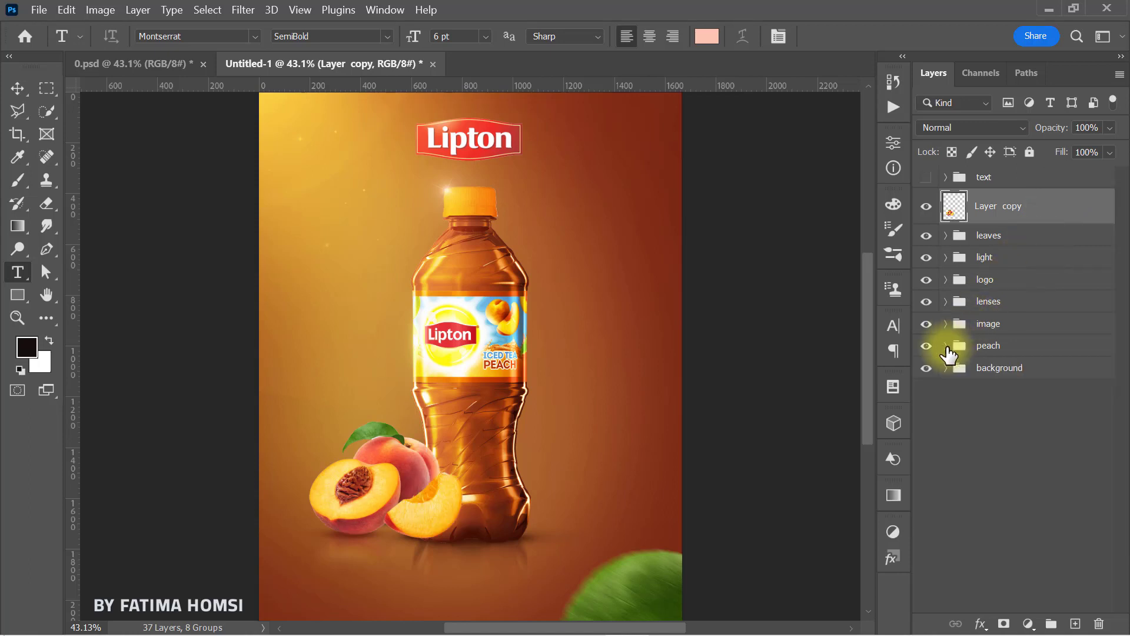
Step: Duplicate the bottle layer imsge copy in the image group and move the lower of the two directly above the peach cutout Layer copy
{"action": "left_click", "coordinate": [946, 324]}
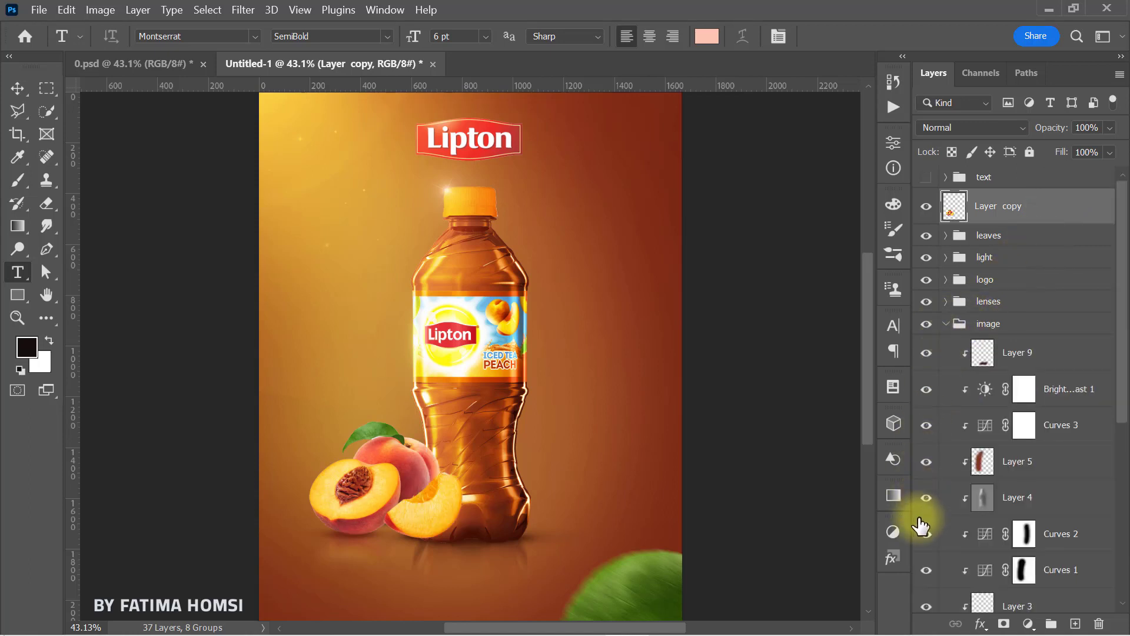
{"action": "scroll", "coordinate": [953, 538], "scroll_direction": "down", "scroll_amount": 3}
{"action": "scroll", "coordinate": [962, 530], "scroll_direction": "down", "scroll_amount": 2}
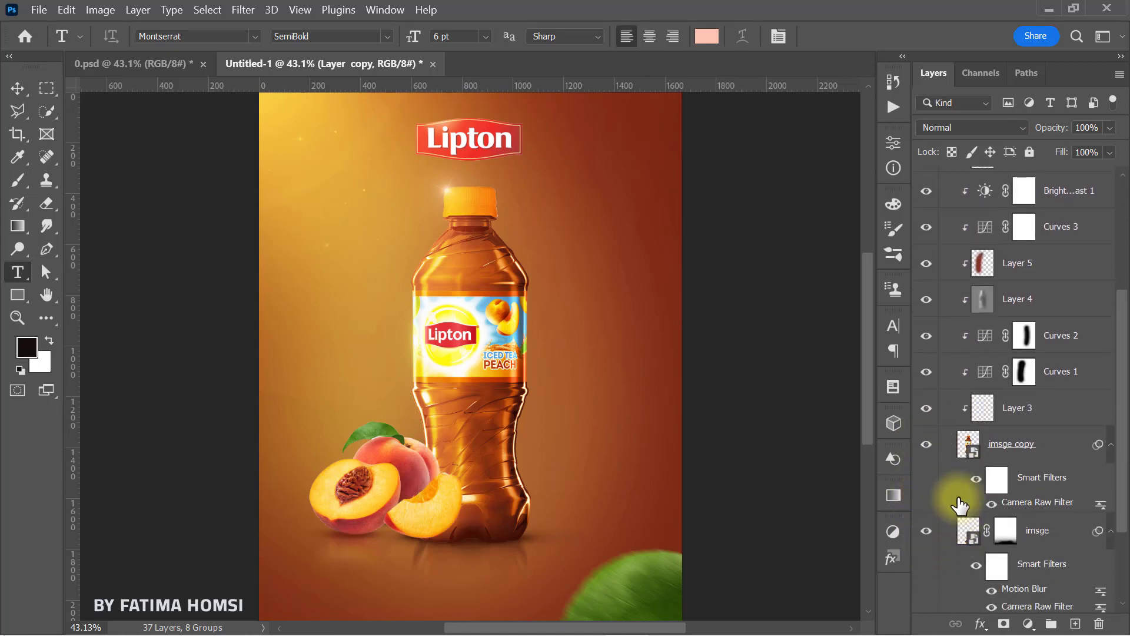
{"action": "left_click", "coordinate": [926, 445]}
{"action": "left_click", "coordinate": [926, 447]}
{"action": "left_click", "coordinate": [993, 449]}
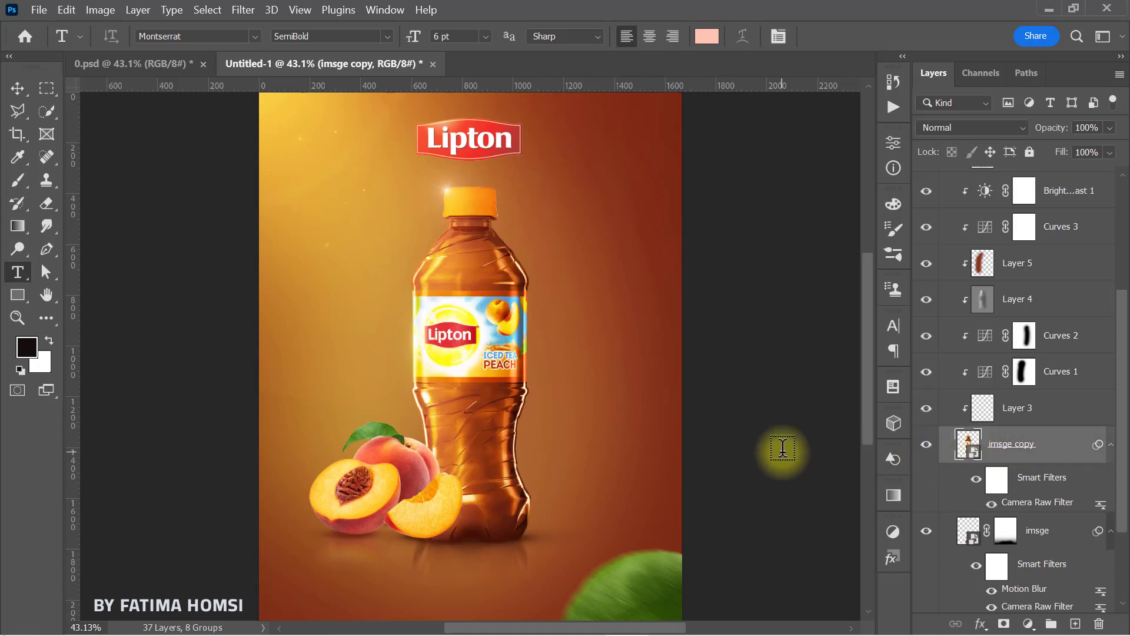
{"action": "key", "text": "ctrl+j"}
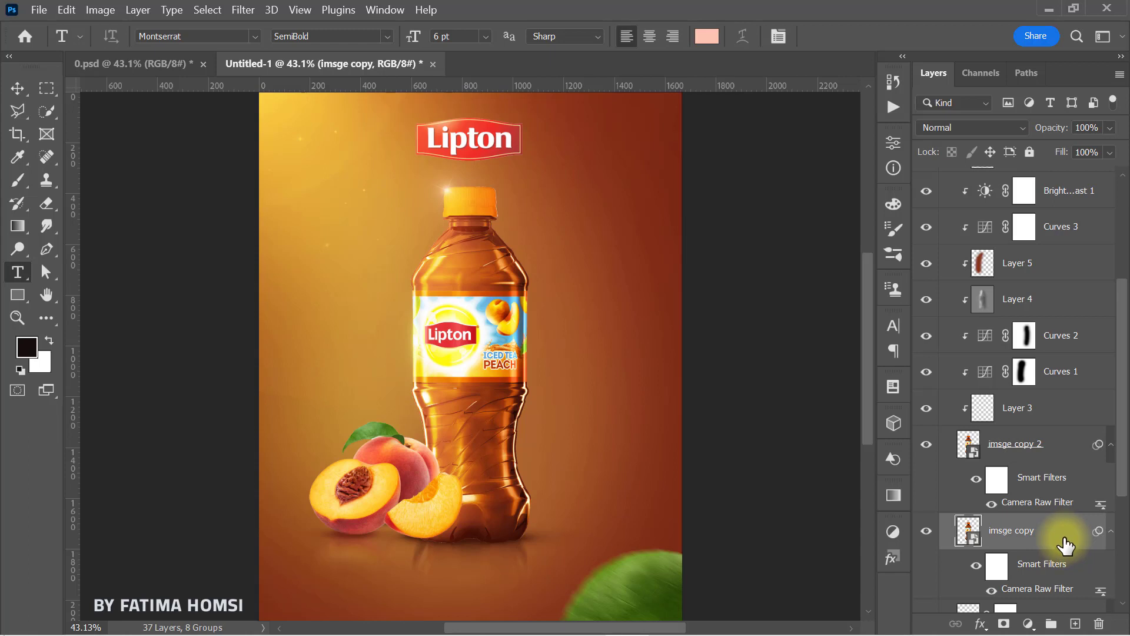
{"action": "left_click_drag", "start_coordinate": [1066, 545], "coordinate": [1094, 189]}
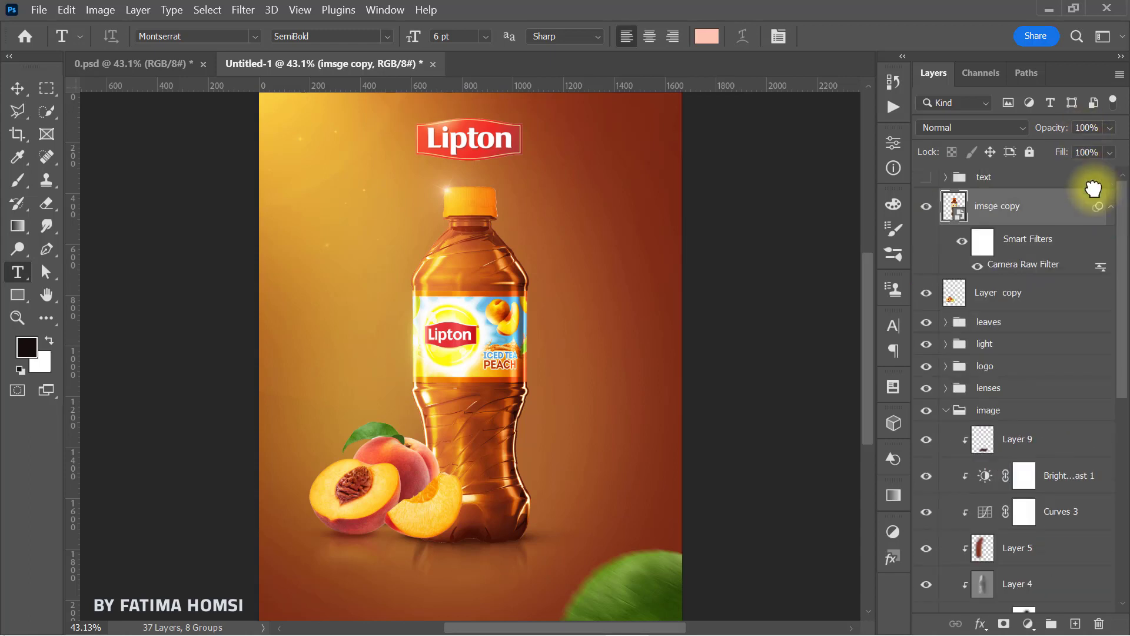
{"action": "left_click", "coordinate": [945, 410]}
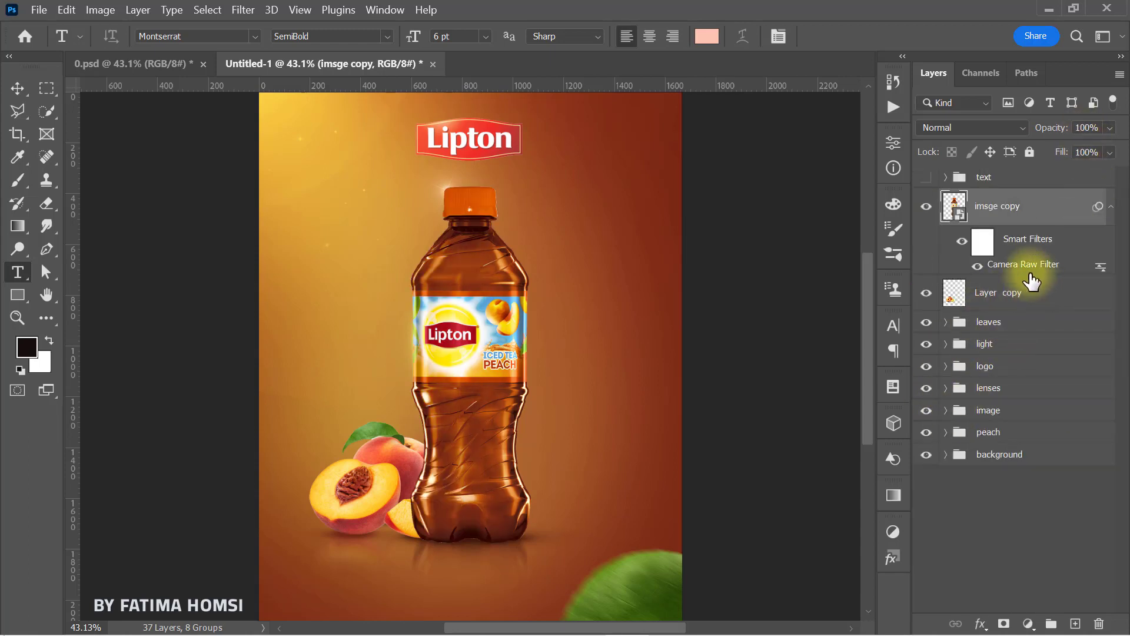
Step: Remove the Camera Raw Filter from imsge copy, and flip the peach Layer copy vertically, placing it directly beneath the peaches as a reflection
{"action": "left_click_drag", "start_coordinate": [1030, 268], "coordinate": [1099, 621]}
{"action": "left_click", "coordinate": [1008, 250]}
{"action": "key", "text": "ctrl+t"}
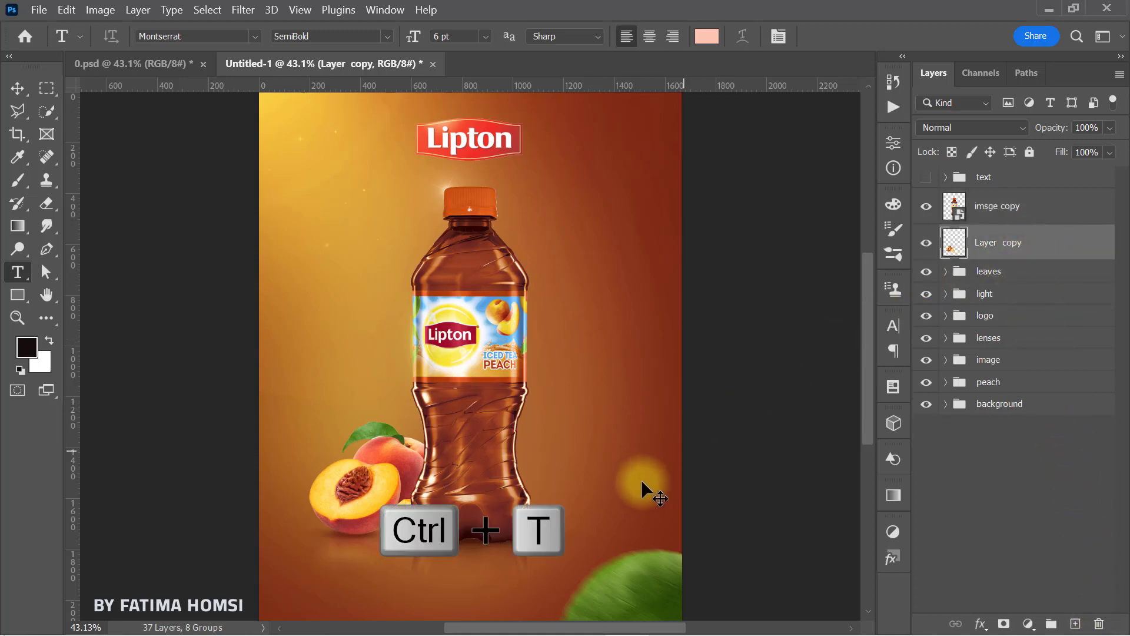
{"action": "right_click", "coordinate": [392, 498]}
{"action": "left_click", "coordinate": [436, 573]}
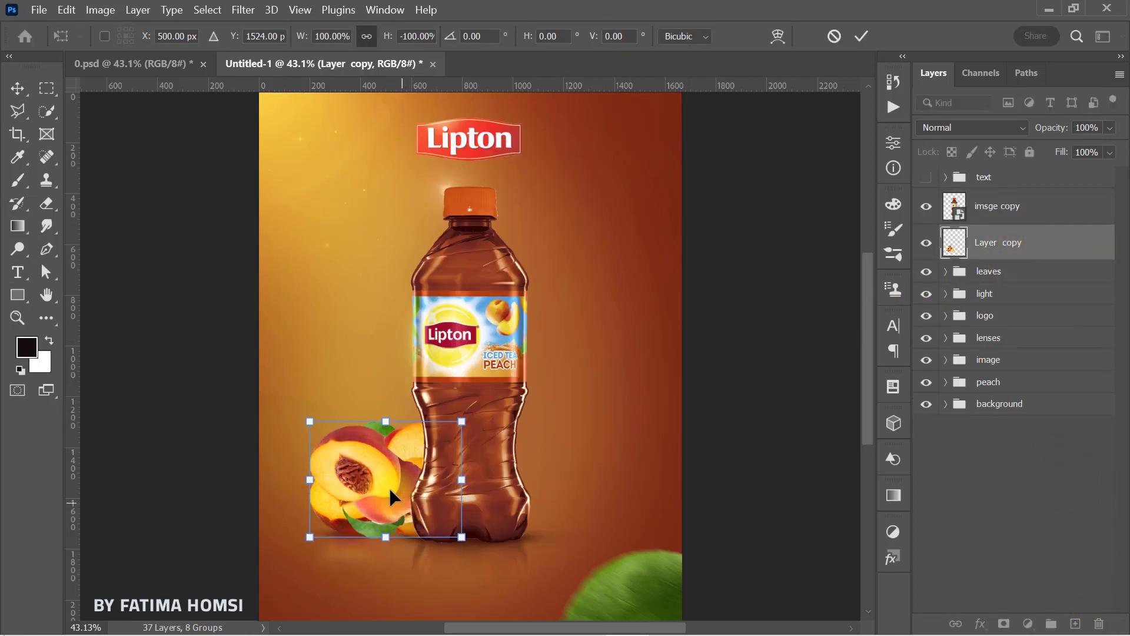
{"action": "left_click_drag", "start_coordinate": [391, 497], "coordinate": [368, 586]}
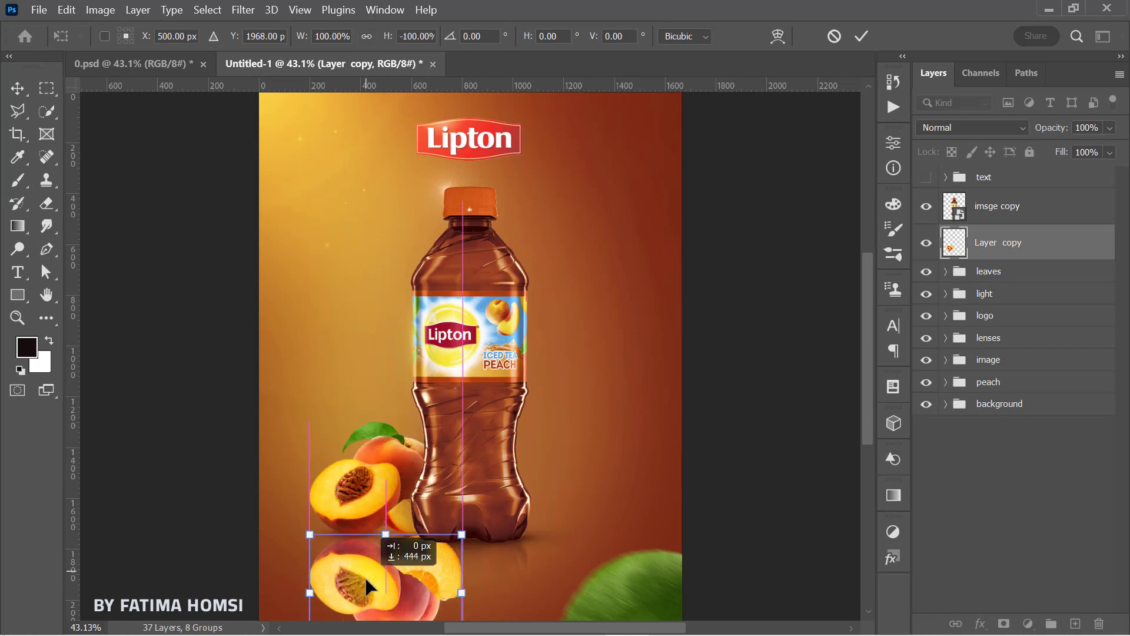
{"action": "left_click", "coordinate": [861, 38]}
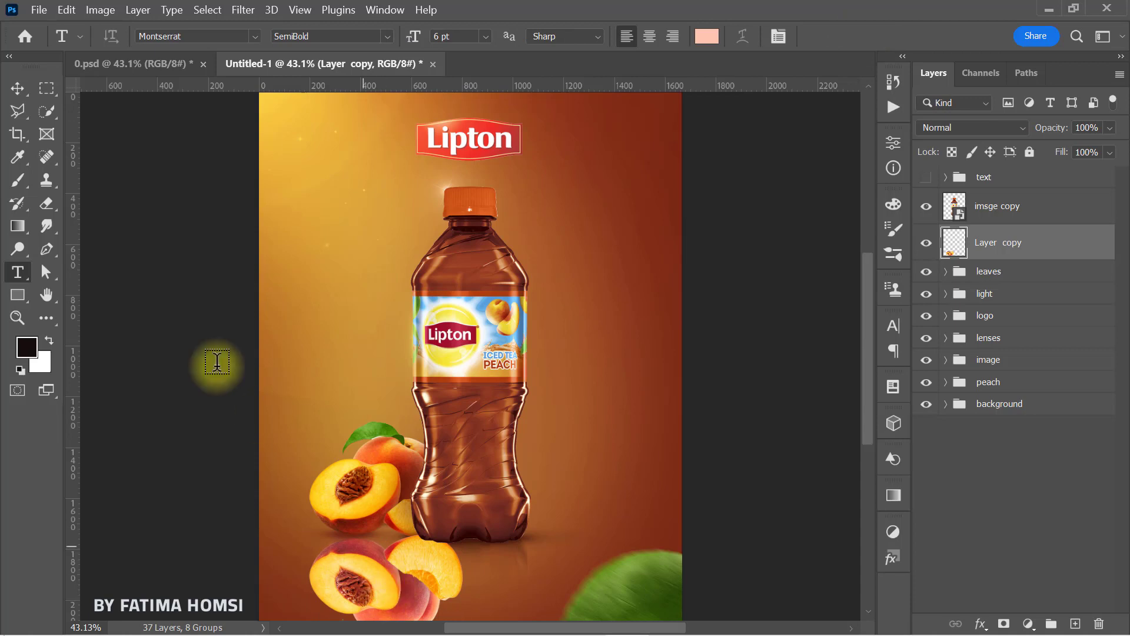
{"action": "left_click", "coordinate": [18, 93]}
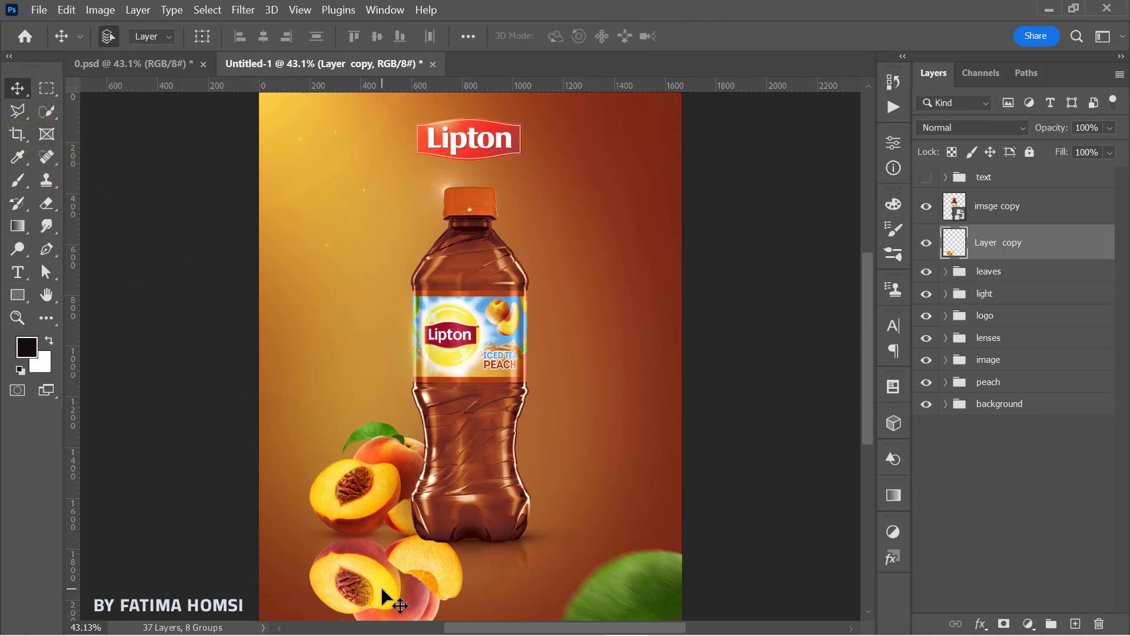
{"action": "left_click_drag", "start_coordinate": [386, 592], "coordinate": [386, 588]}
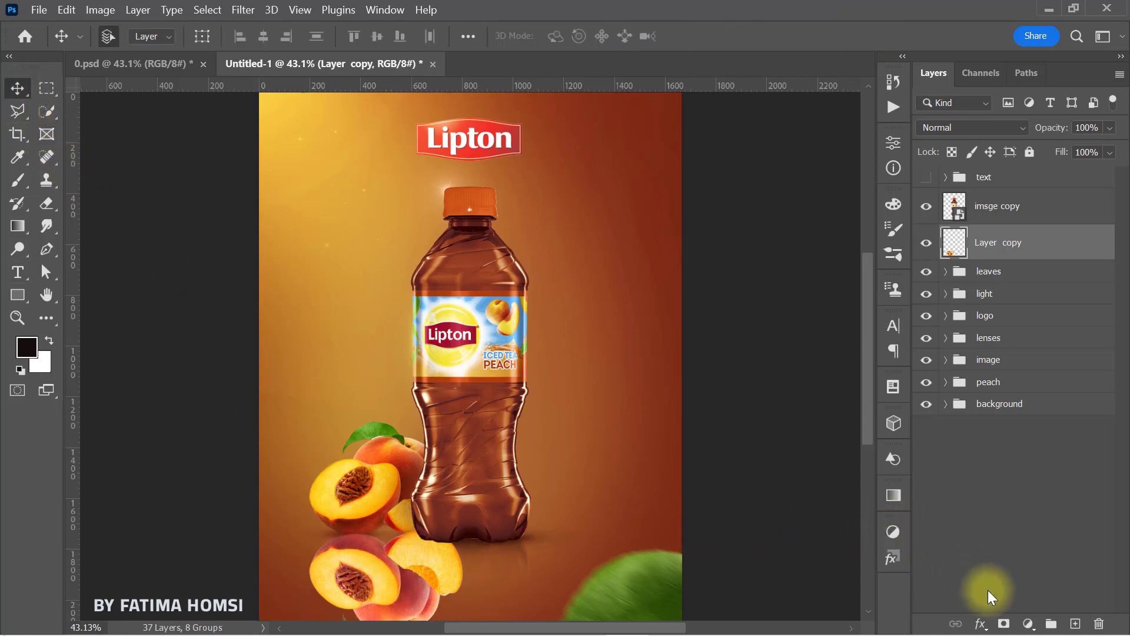
Step: Add a layer mask to the flipped peach Layer copy and paint black over the slice and whole peach beside the halved peach
{"action": "left_click", "coordinate": [1004, 623]}
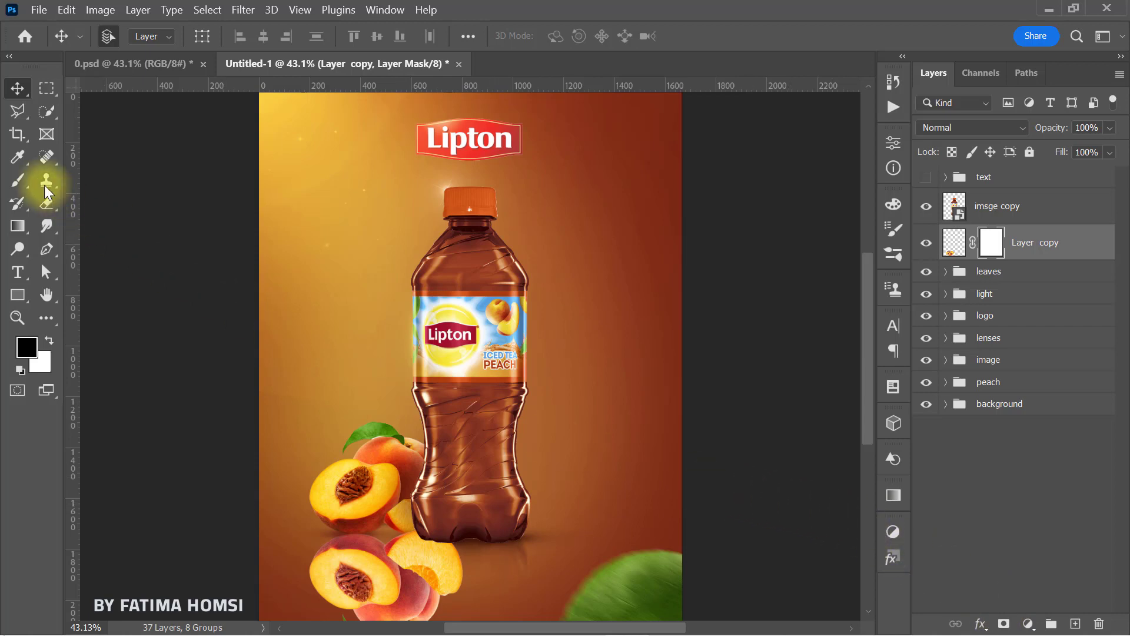
{"action": "left_click", "coordinate": [18, 180]}
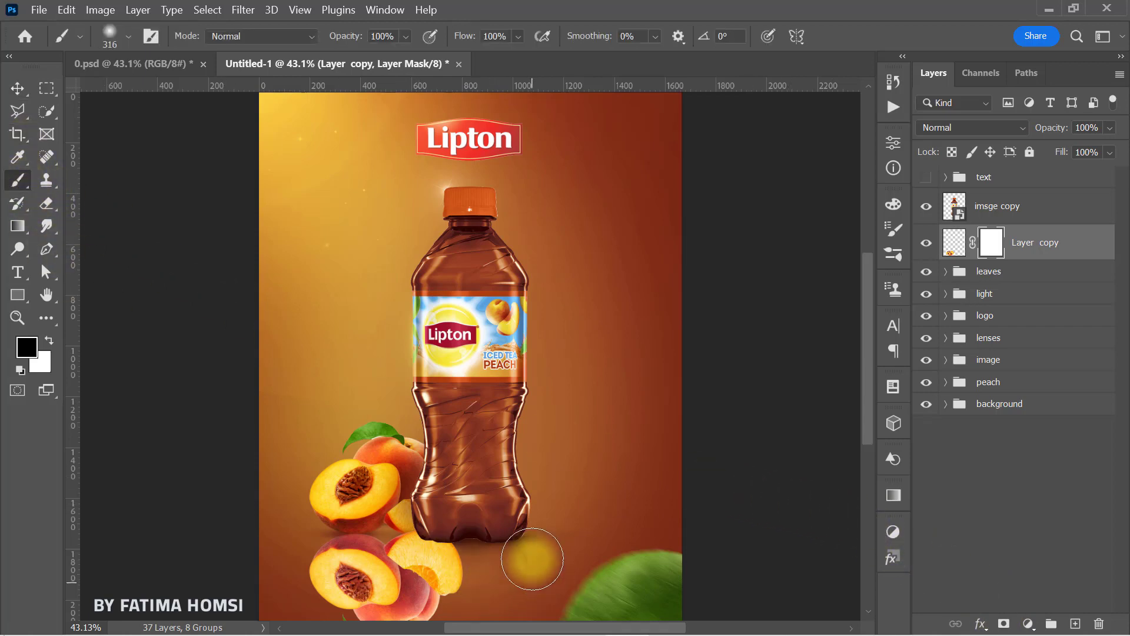
{"action": "mouse_move", "coordinate": [454, 540]}
{"action": "left_mouse_down"}
{"action": "mouse_move", "coordinate": [409, 547]}
{"action": "mouse_move", "coordinate": [437, 565]}
{"action": "mouse_move", "coordinate": [411, 630]}
{"action": "mouse_move", "coordinate": [370, 630]}
{"action": "left_mouse_up"}
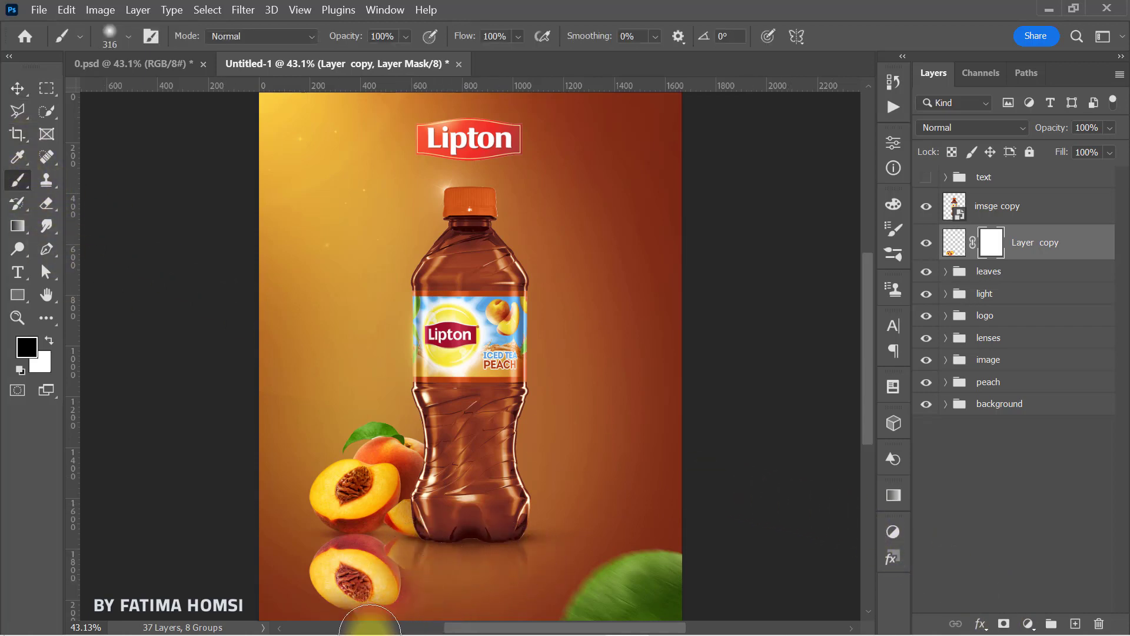
Step: Flip the bottle layer imsge copy vertically and move it straight down so it mirrors the bottle from its base
{"action": "left_click", "coordinate": [1008, 219]}
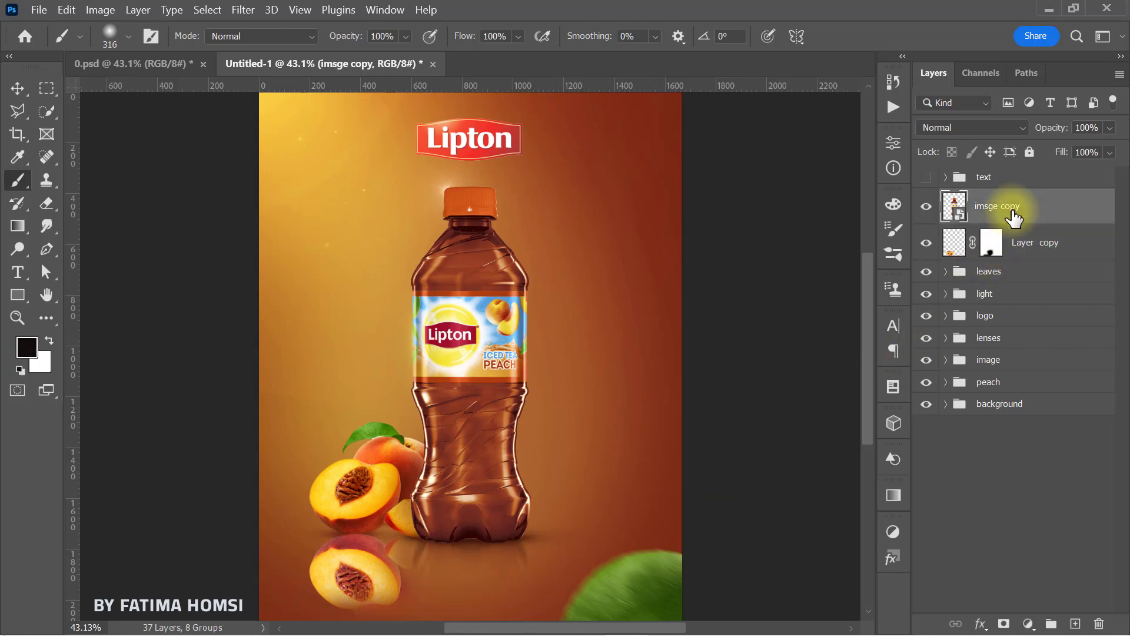
{"action": "key", "text": "ctrl+t"}
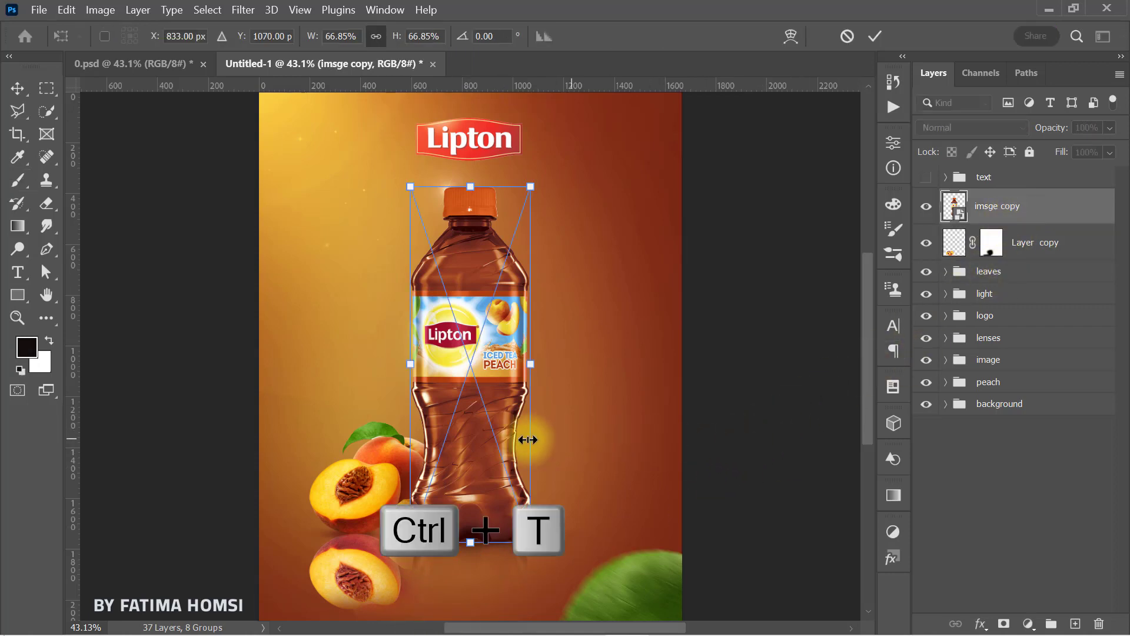
{"action": "right_click", "coordinate": [482, 448]}
{"action": "left_click", "coordinate": [518, 430]}
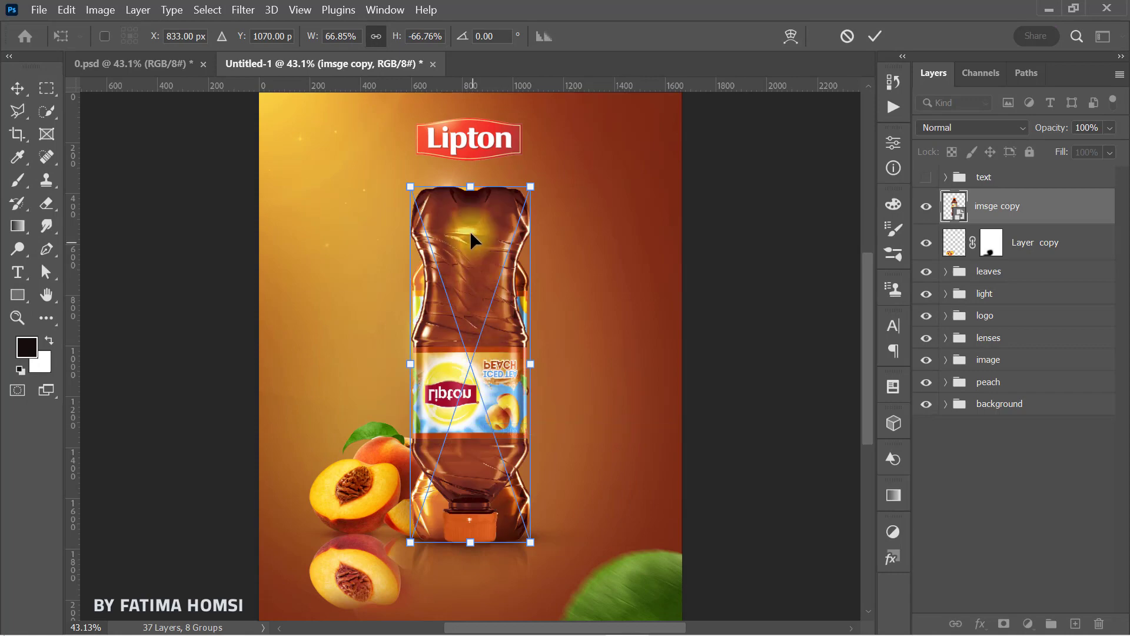
{"action": "left_click_drag", "start_coordinate": [466, 232], "coordinate": [466, 590]}
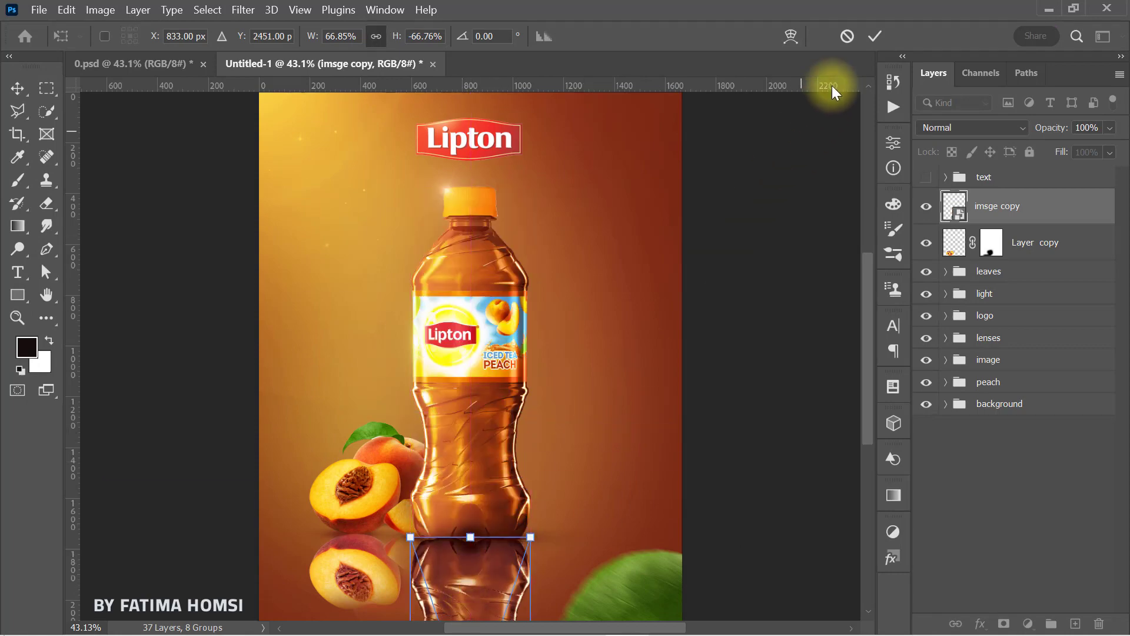
{"action": "left_click", "coordinate": [876, 38]}
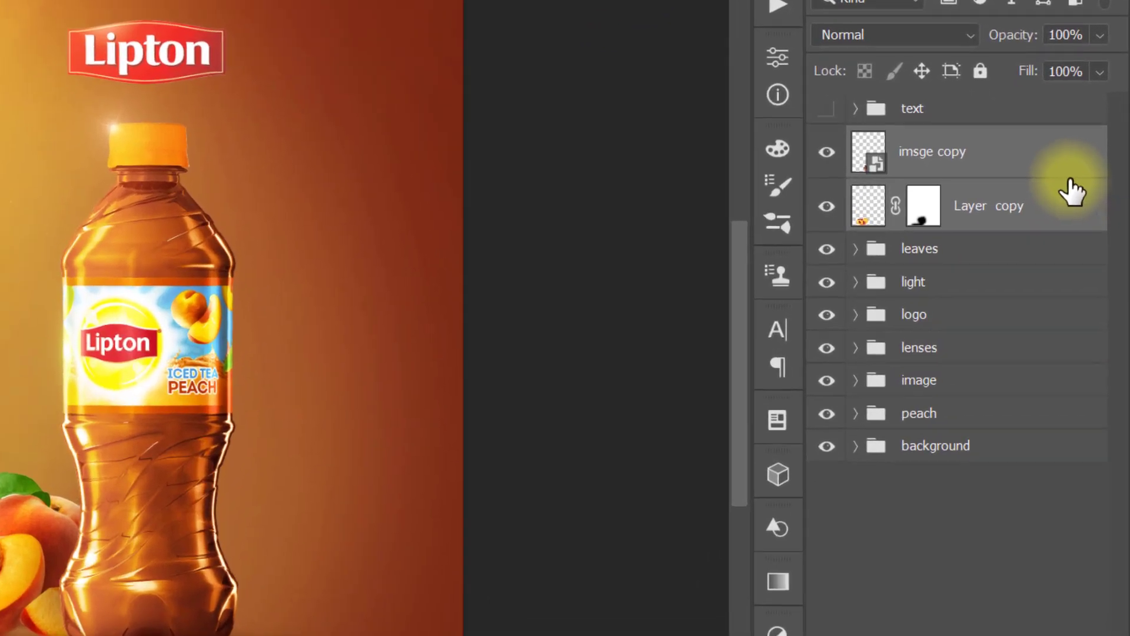
Step: Convert imsge copy and the masked Layer copy into one smart object and apply a Gaussian Blur with a 10-pixel radius
{"action": "right_click", "coordinate": [1086, 224]}
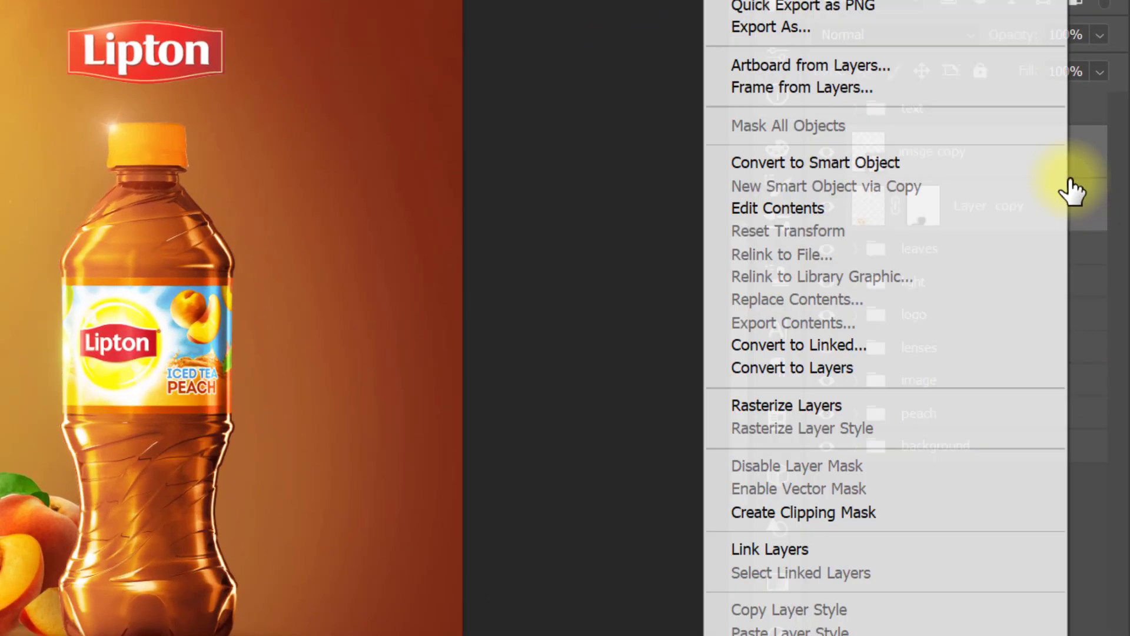
{"action": "left_click", "coordinate": [998, 161]}
{"action": "left_click_drag", "start_coordinate": [1001, 168], "coordinate": [747, 134]}
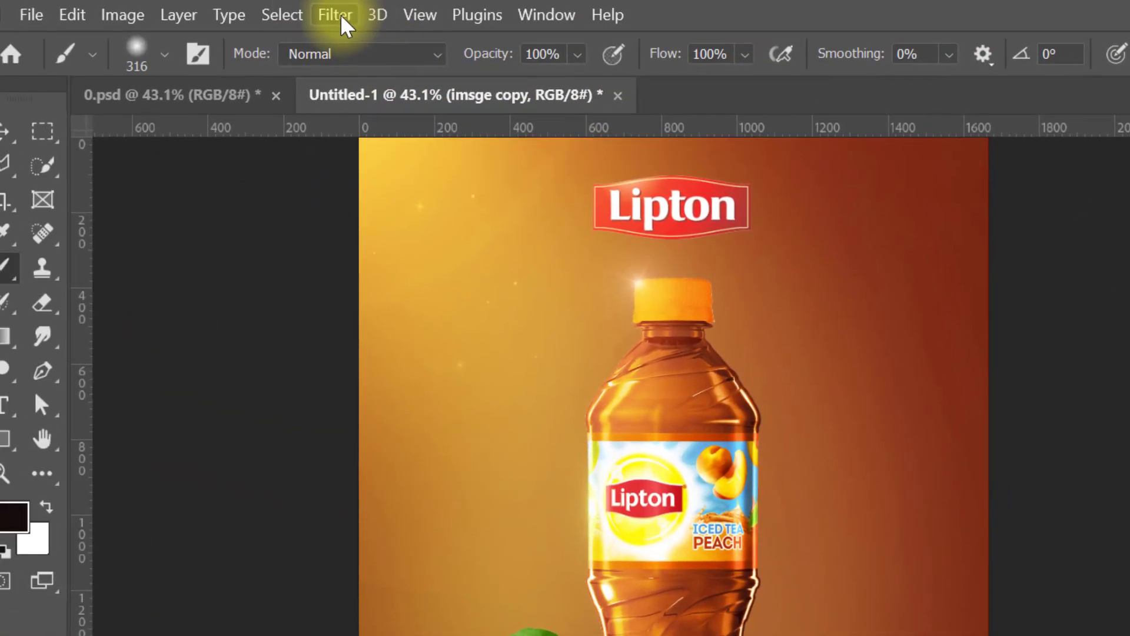
{"action": "left_click", "coordinate": [341, 19]}
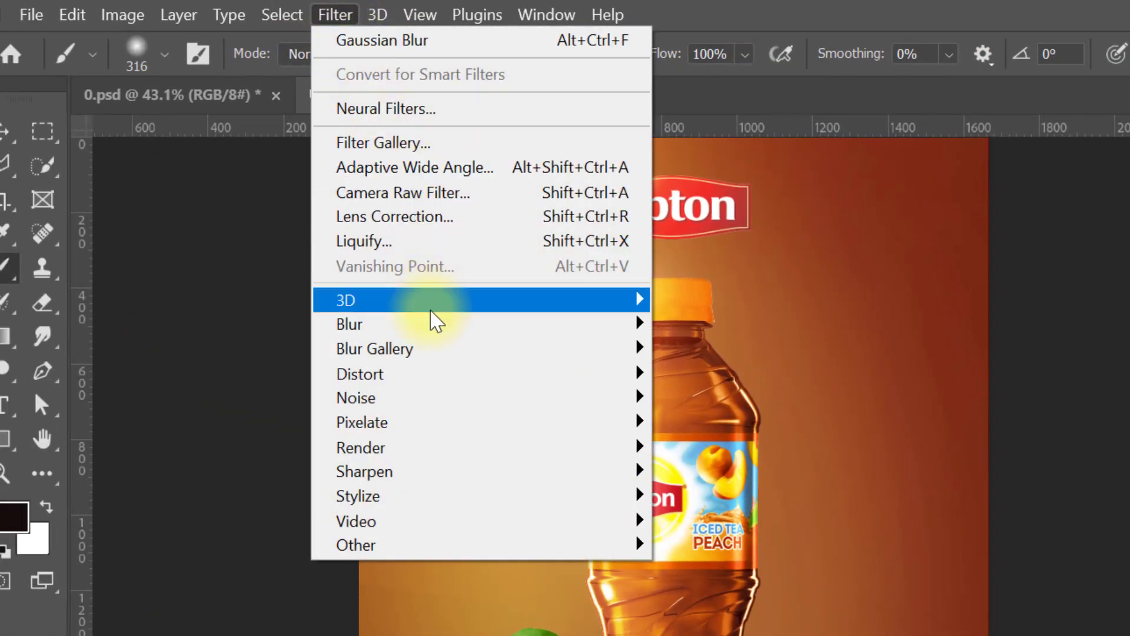
{"action": "mouse_move", "coordinate": [429, 325]}
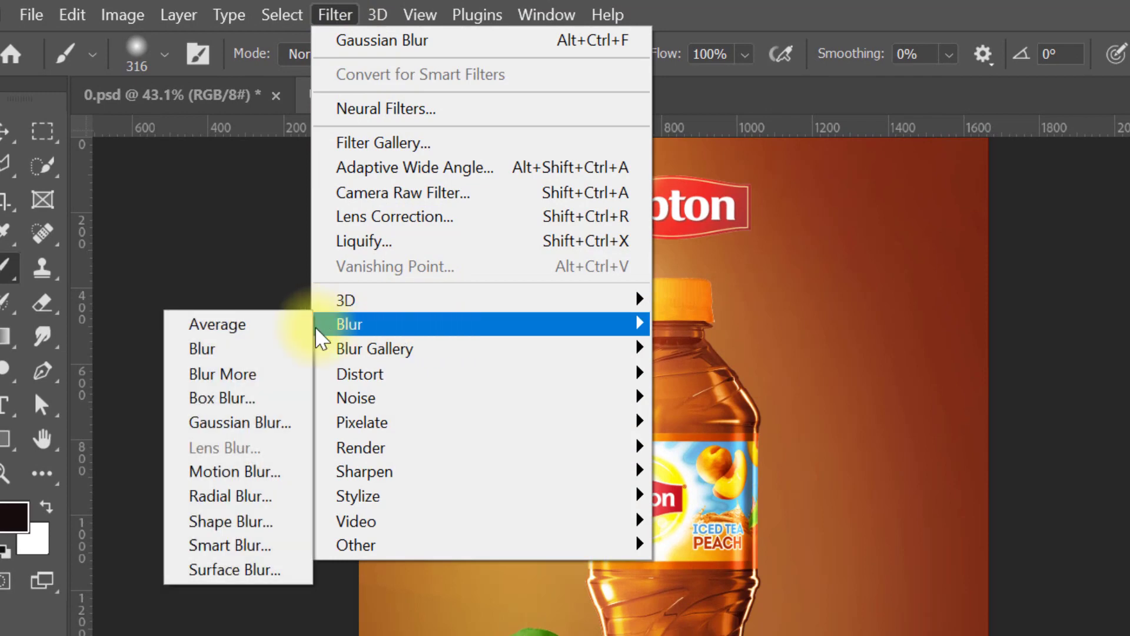
{"action": "left_click", "coordinate": [294, 424]}
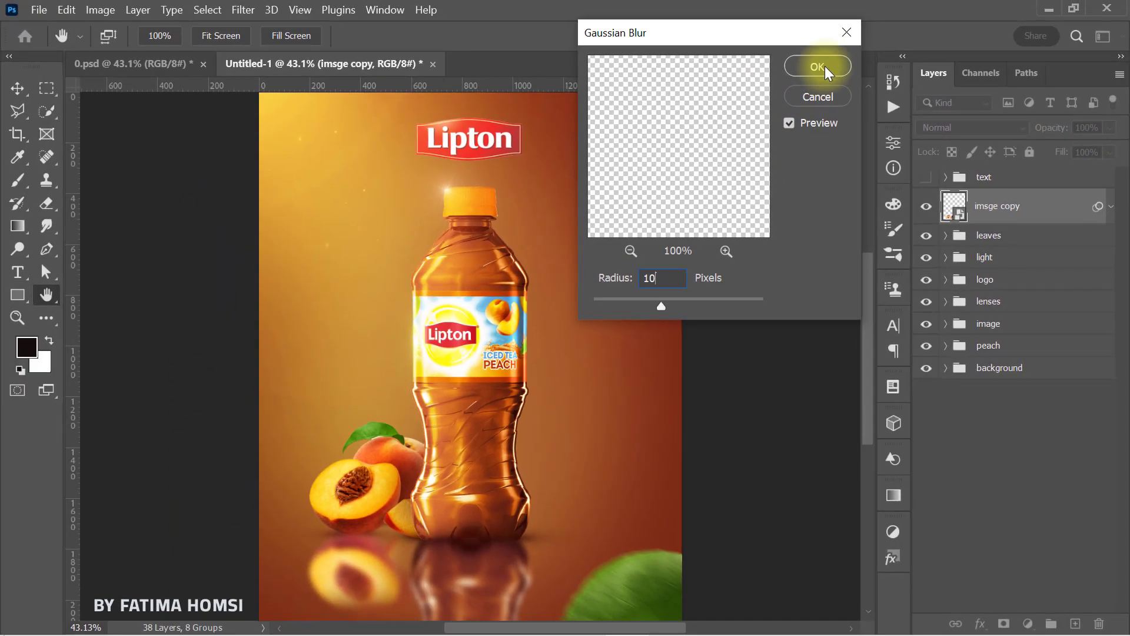
{"action": "left_click", "coordinate": [825, 67]}
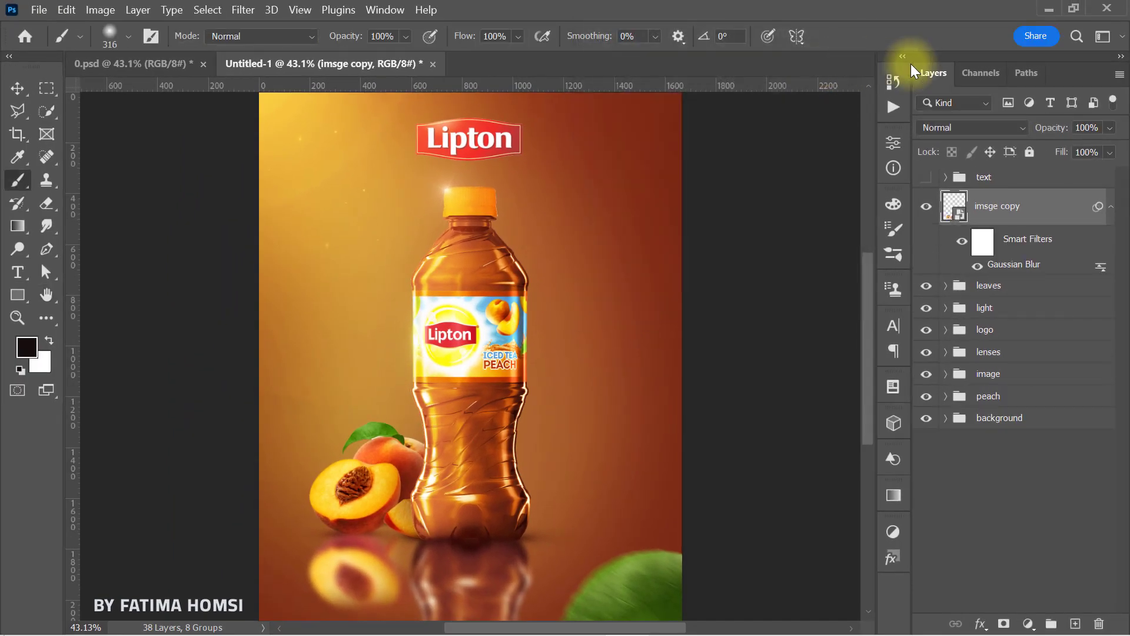
Step: Place the reflection image from the ice tea 33 folder on the poster, widening its bottom edge in perspective to about 31.69% width
{"action": "left_click", "coordinate": [1048, 12]}
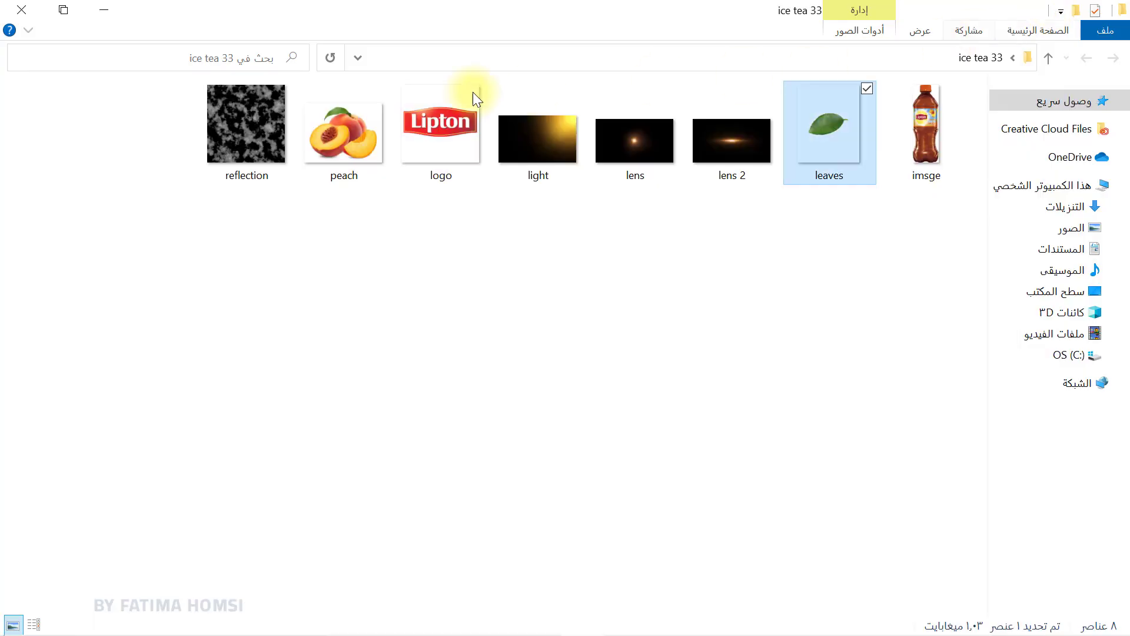
{"action": "left_click_drag", "start_coordinate": [257, 96], "coordinate": [540, 459]}
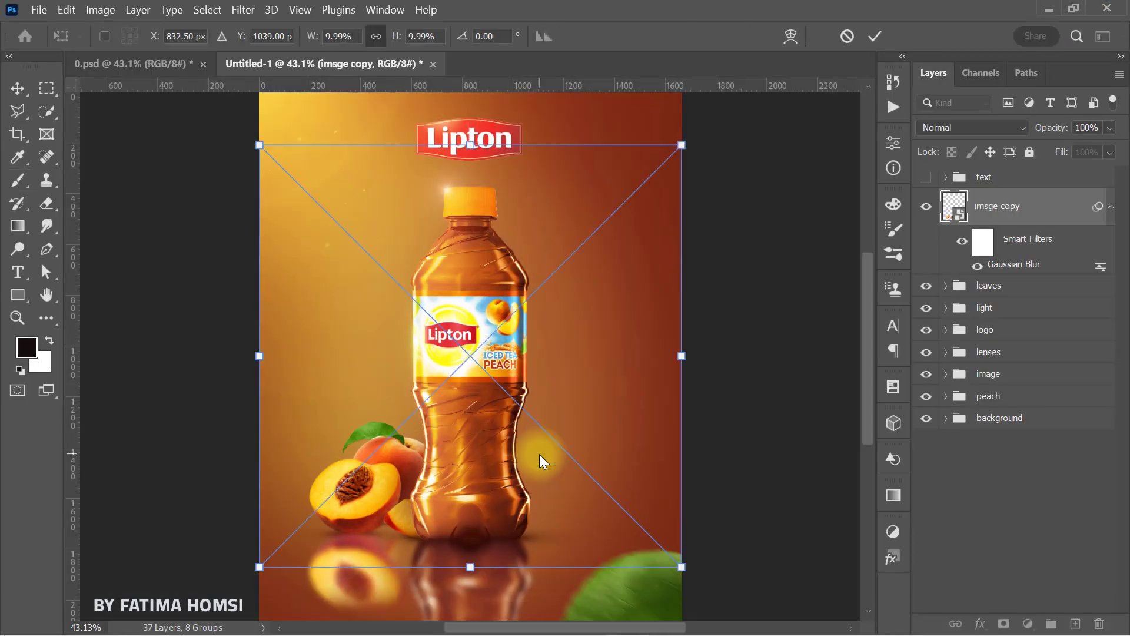
{"action": "right_click", "coordinate": [540, 459]}
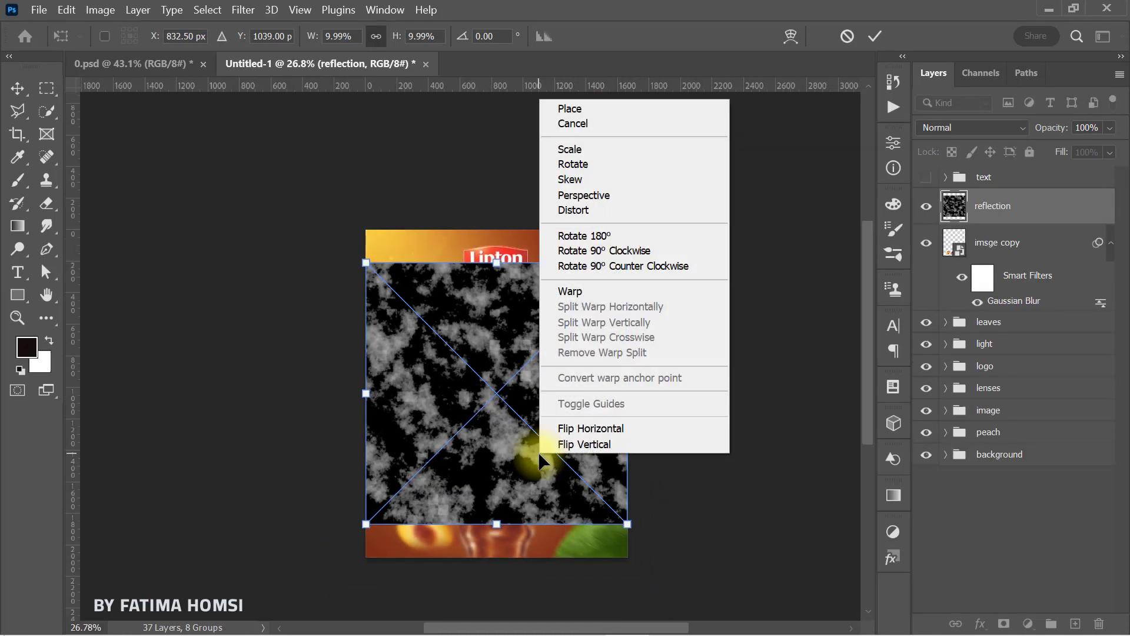
{"action": "left_click", "coordinate": [634, 203]}
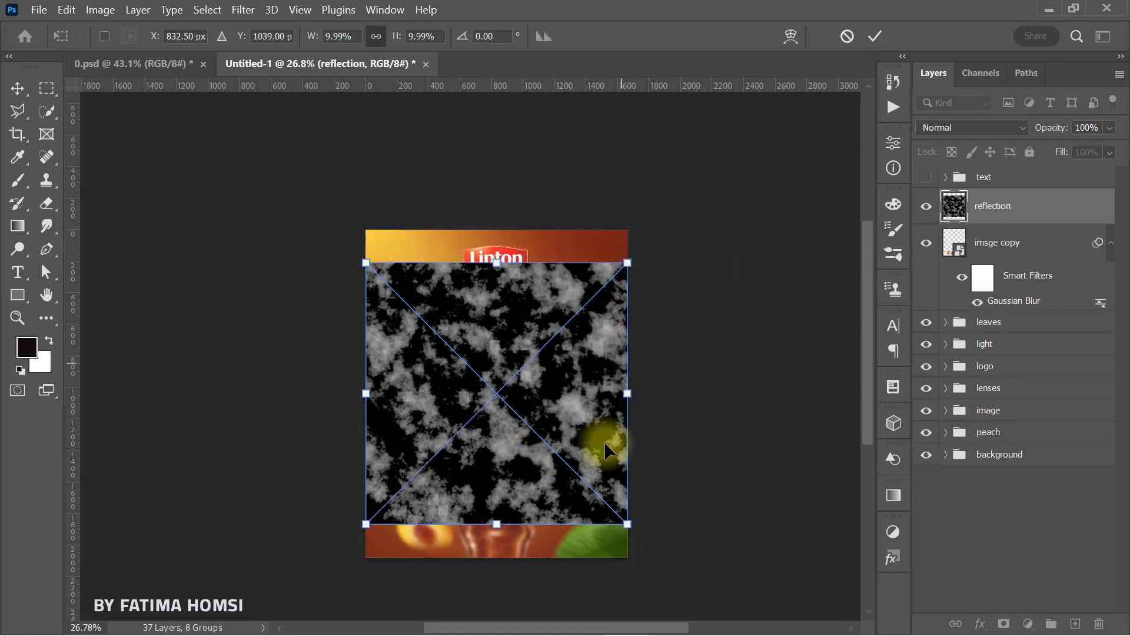
{"action": "left_click_drag", "start_coordinate": [629, 530], "coordinate": [842, 518]}
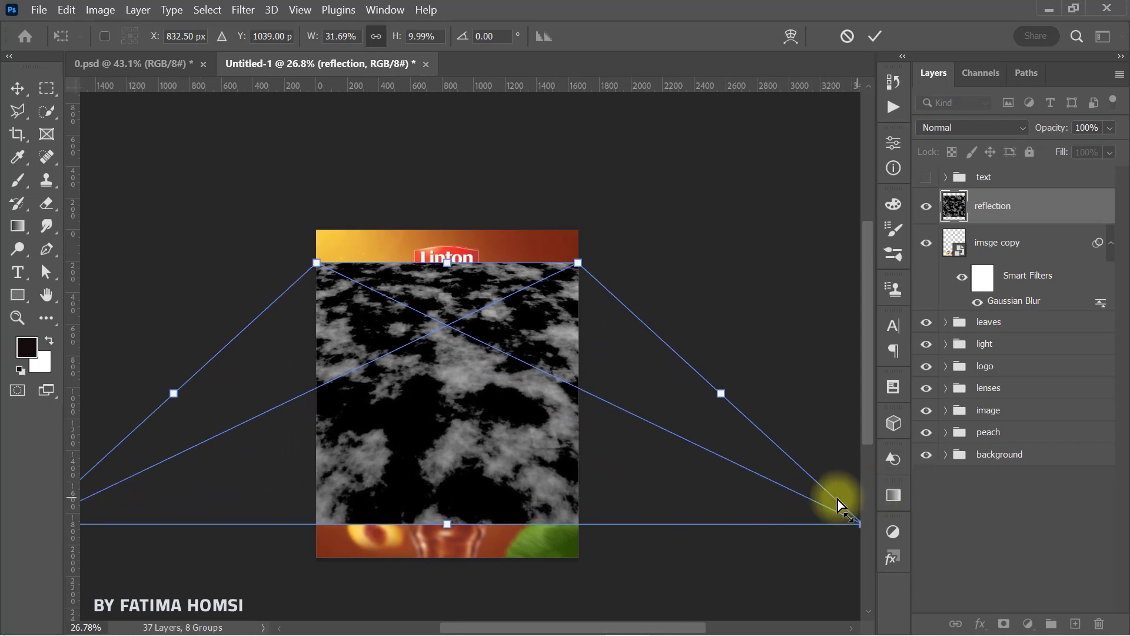
{"action": "left_click", "coordinate": [876, 39]}
Step: Squash the reflection texture to about 875 px high and move it down to the poster's bottom edge
{"action": "key", "text": "ctrl+t"}
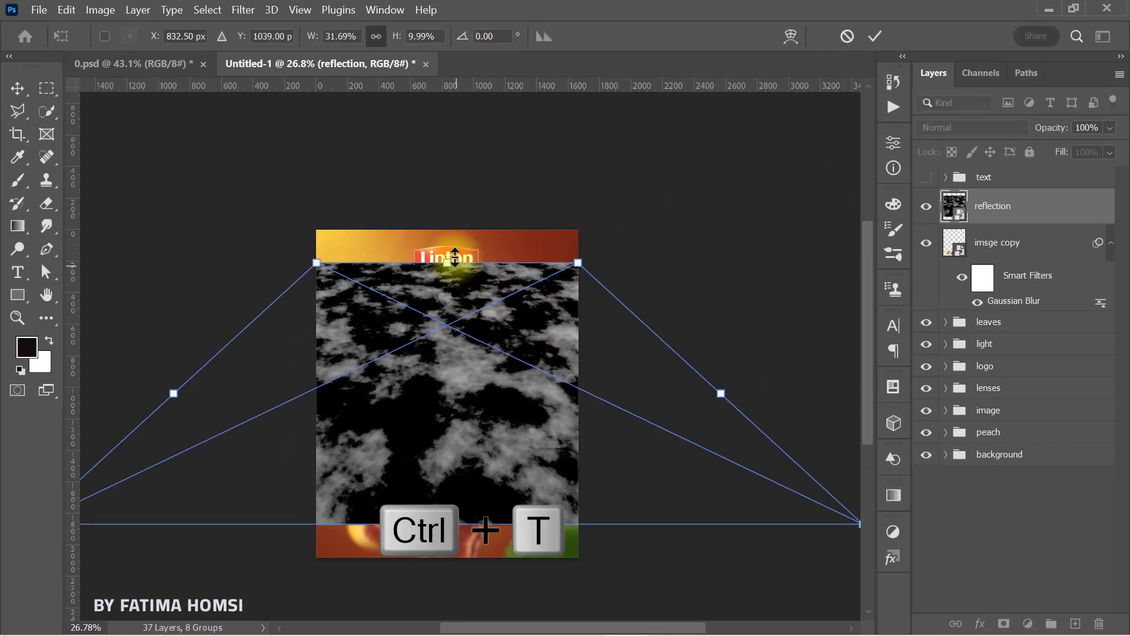
{"action": "left_click_drag", "start_coordinate": [455, 257], "coordinate": [449, 352]}
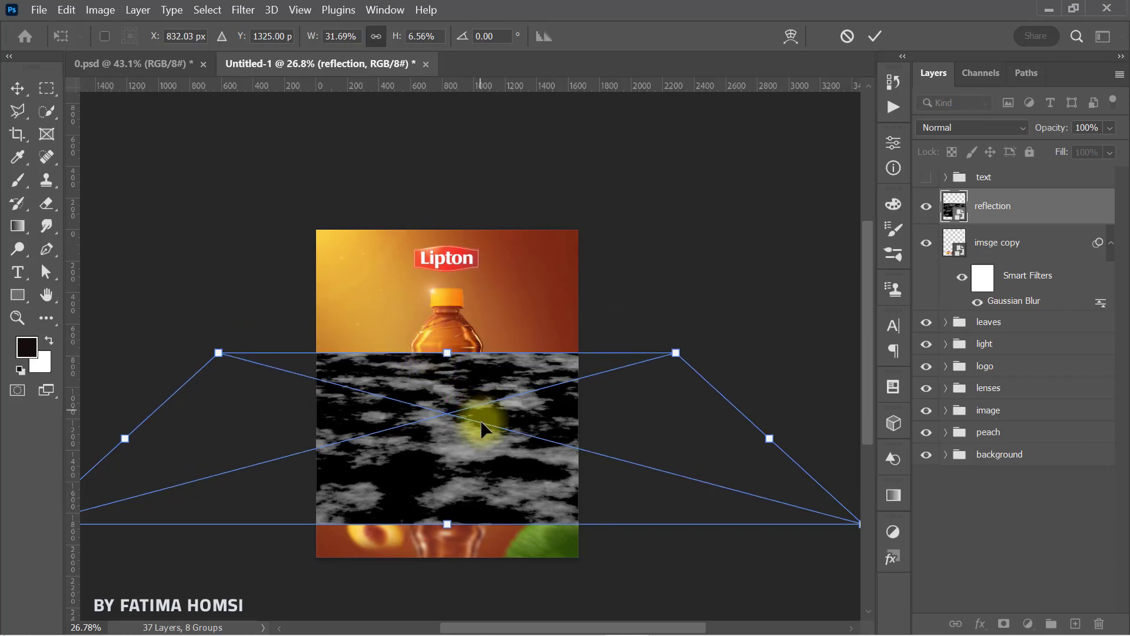
{"action": "left_click_drag", "start_coordinate": [481, 419], "coordinate": [481, 450]}
{"action": "mouse_move", "coordinate": [447, 386]}
{"action": "left_mouse_down"}
{"action": "mouse_move", "coordinate": [444, 421]}
{"action": "mouse_move", "coordinate": [456, 402]}
{"action": "left_mouse_up"}
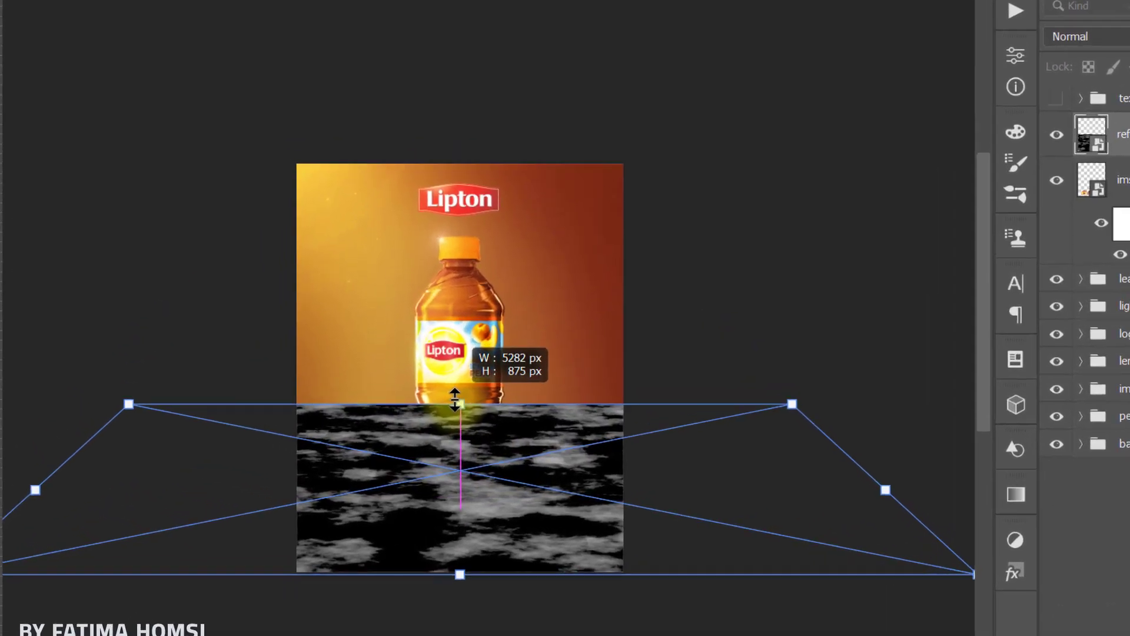
Step: Widen the reflection texture's bottom edge further in perspective to about 39.55% width and shift it slightly down
{"action": "right_click", "coordinate": [460, 419]}
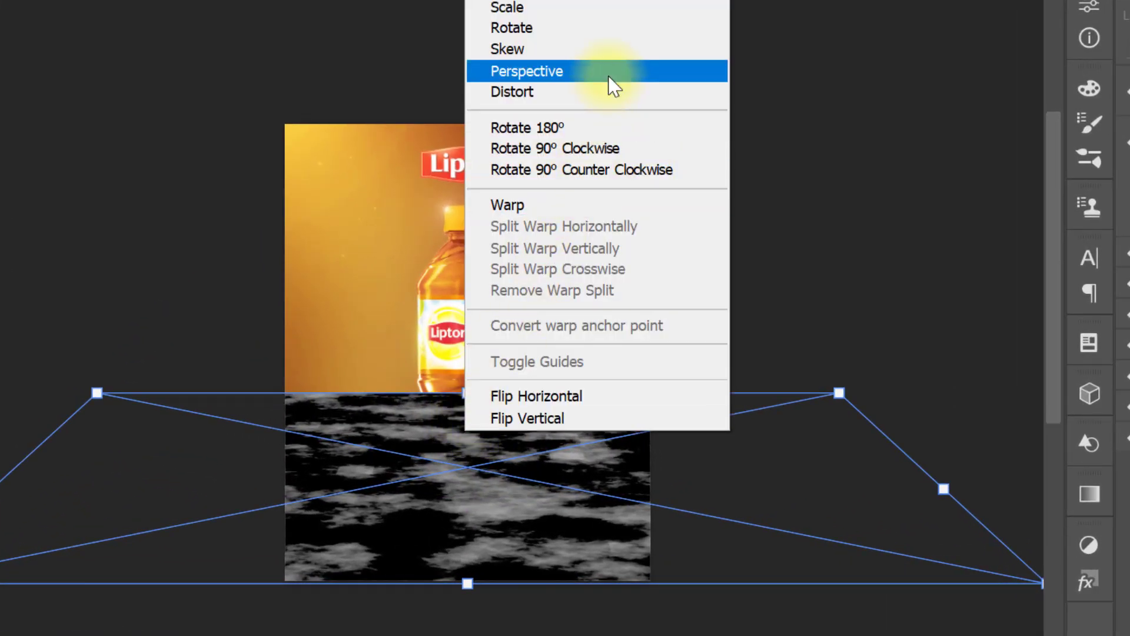
{"action": "left_click", "coordinate": [612, 85]}
{"action": "scroll", "coordinate": [550, 496], "scroll_direction": "down", "scroll_amount": 3}
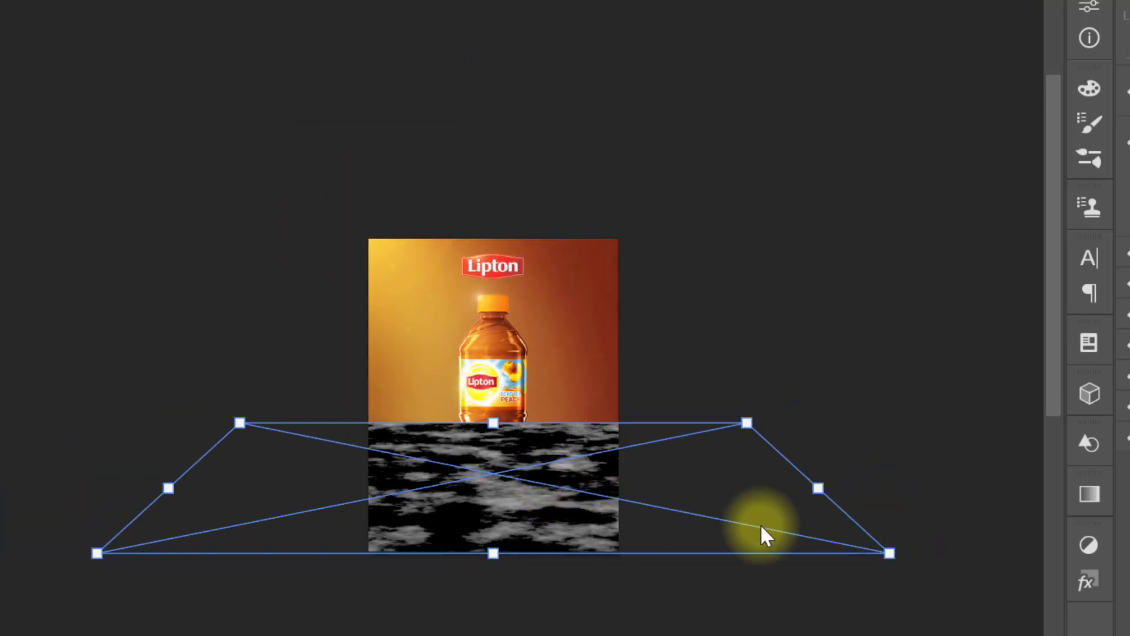
{"action": "left_click_drag", "start_coordinate": [895, 555], "coordinate": [1001, 515]}
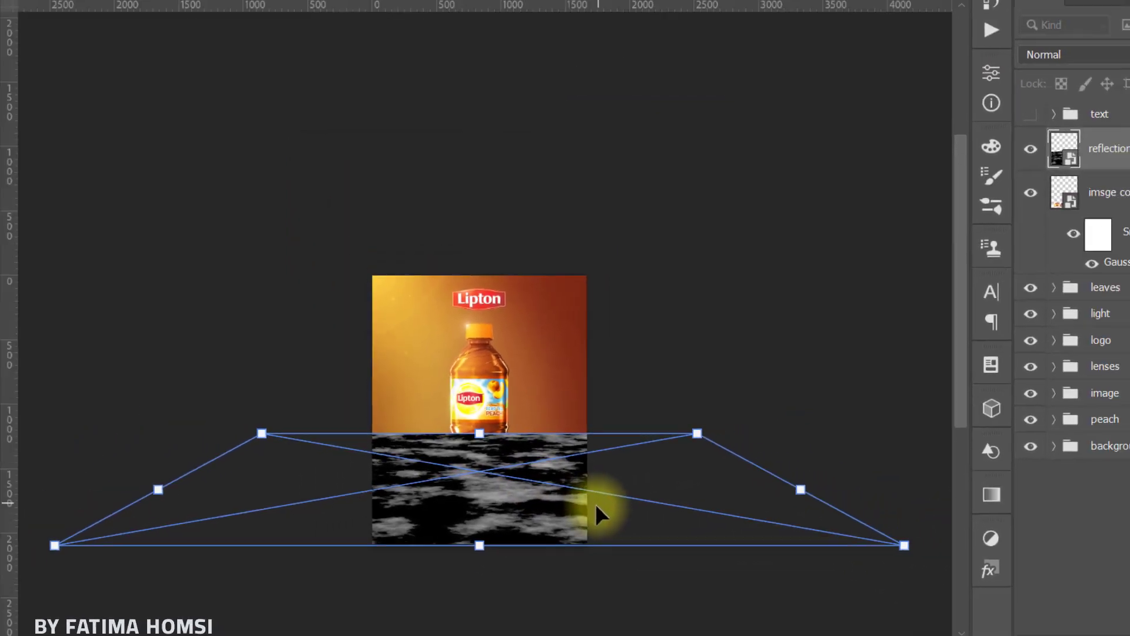
{"action": "left_click_drag", "start_coordinate": [596, 506], "coordinate": [596, 519]}
{"action": "left_click", "coordinate": [874, 37]}
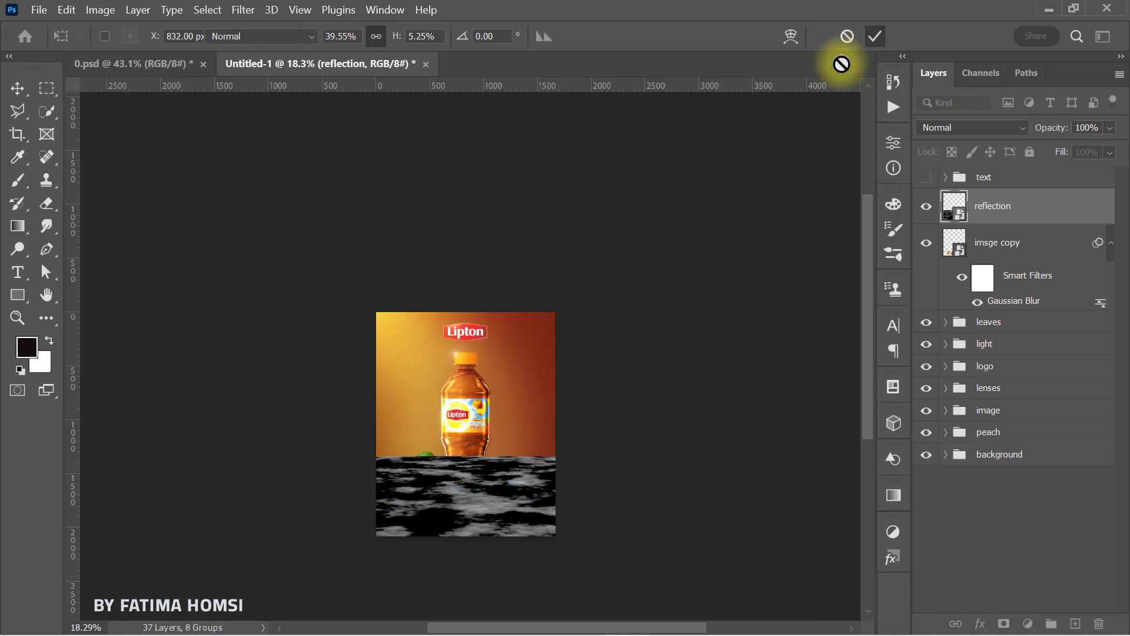
Step: Scale the reflection texture down to about 23.15% width and 2.45% height, covering only the floor below the bottle's base
{"action": "key", "text": "ctrl+plus"}
{"action": "key", "text": "ctrl+t"}
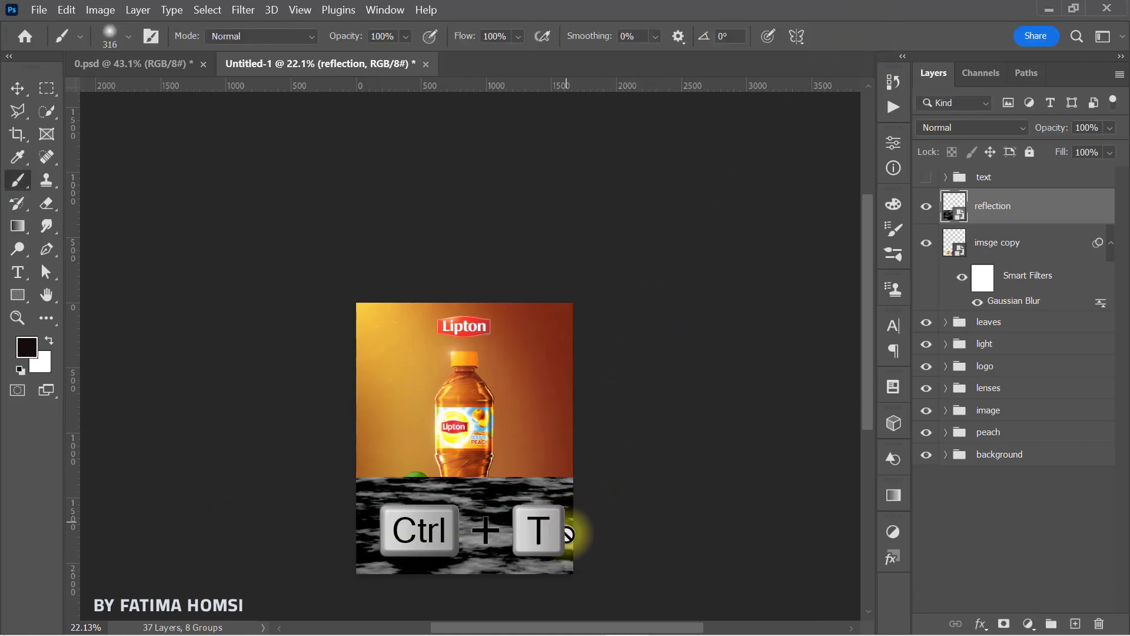
{"action": "left_click_drag", "start_coordinate": [678, 474], "coordinate": [595, 515]}
{"action": "left_click_drag", "start_coordinate": [504, 537], "coordinate": [504, 545]}
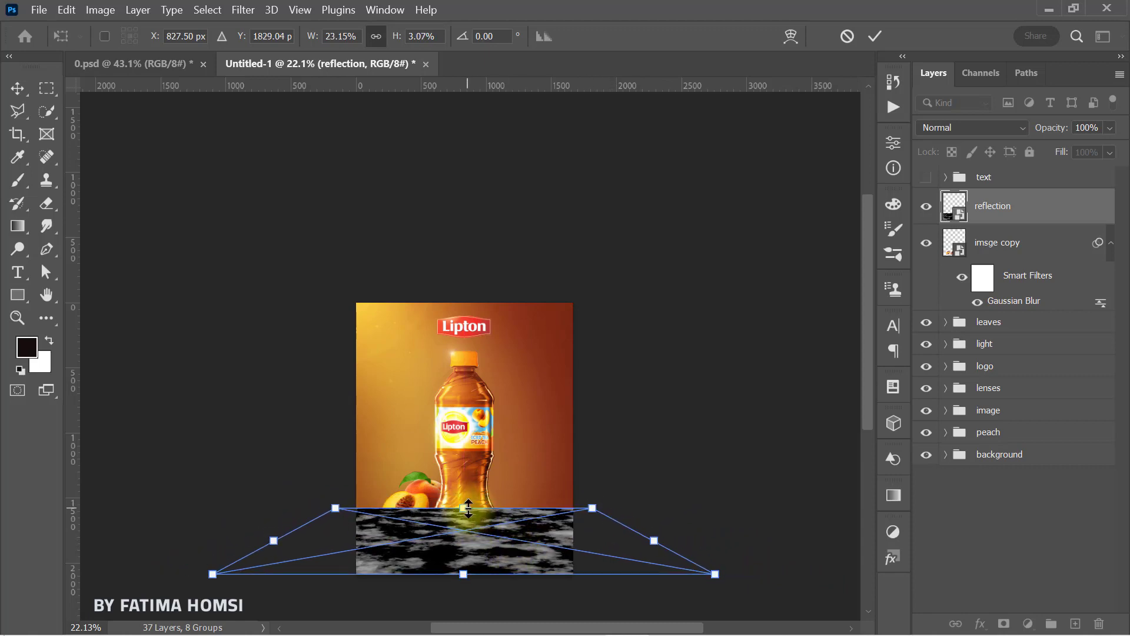
{"action": "left_click_drag", "start_coordinate": [468, 507], "coordinate": [466, 519]}
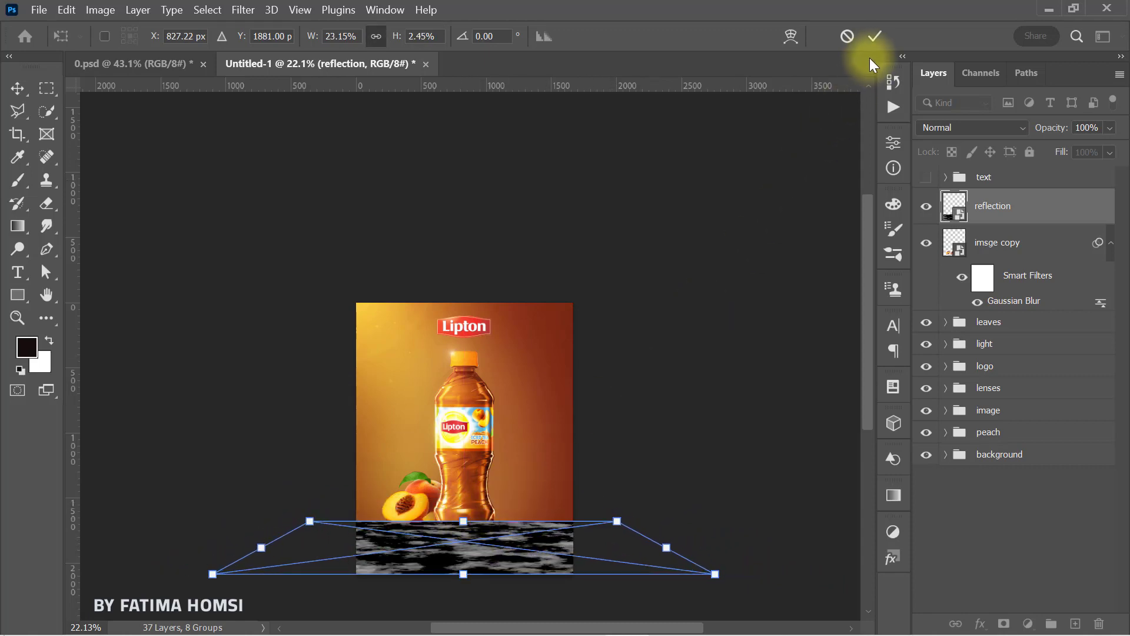
{"action": "left_click", "coordinate": [875, 39]}
{"action": "key", "text": "b"}
Step: Add a Curves adjustment clipped to the reflection layer, moving the black point inward and the white point to input 113
{"action": "scroll", "coordinate": [516, 499], "scroll_direction": "up", "scroll_amount": 2}
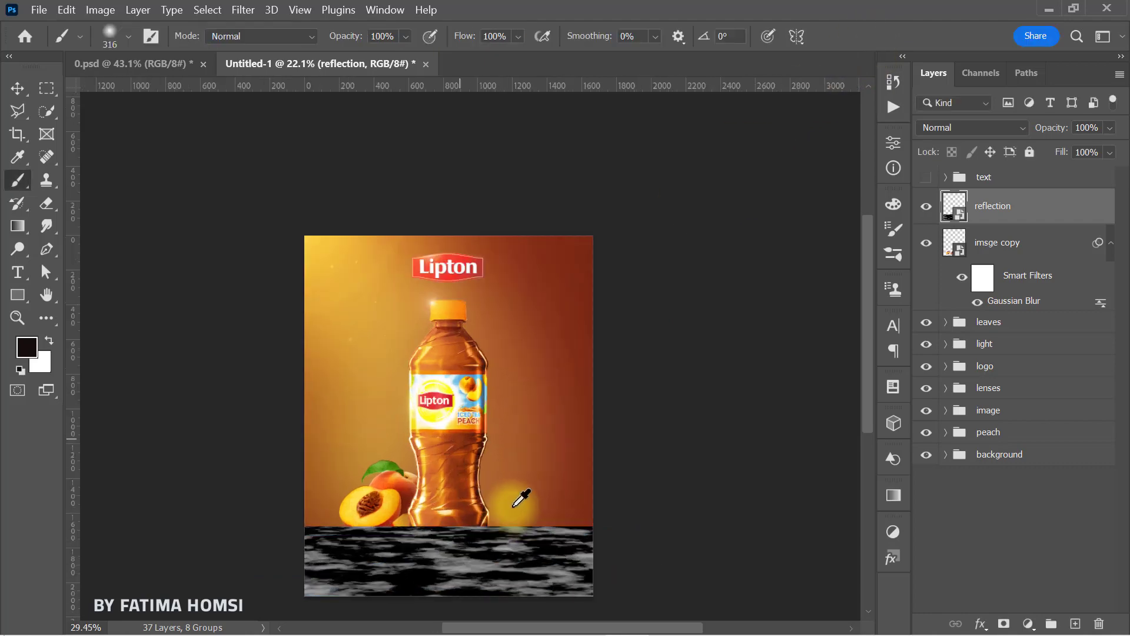
{"action": "scroll", "coordinate": [521, 504], "scroll_direction": "up", "scroll_amount": 2}
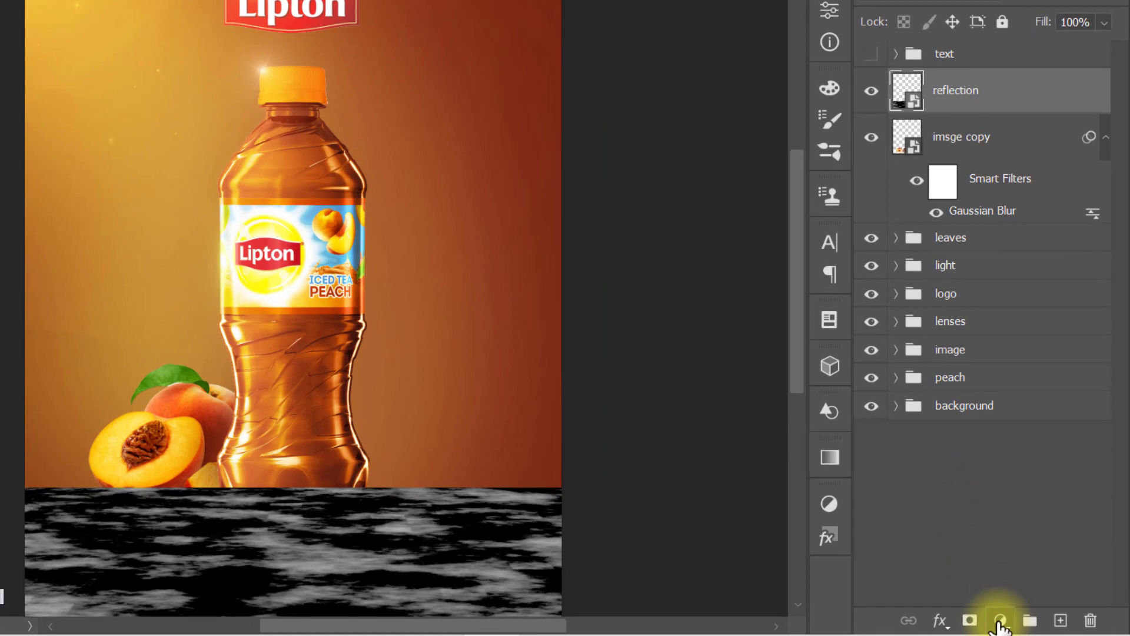
{"action": "left_click", "coordinate": [1000, 621]}
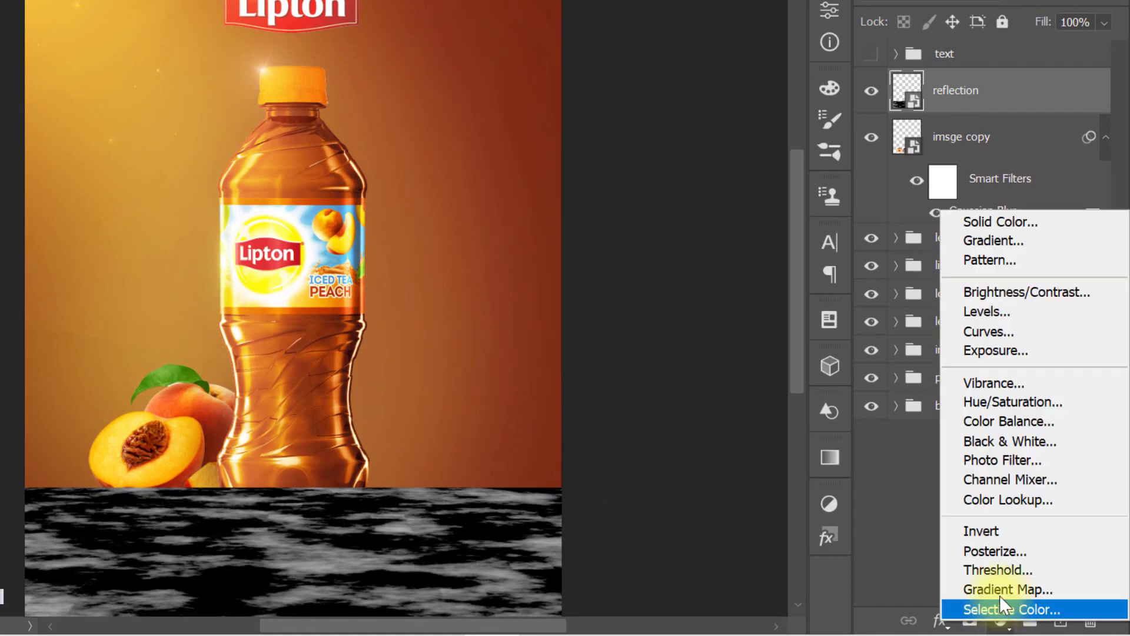
{"action": "left_click", "coordinate": [1046, 331]}
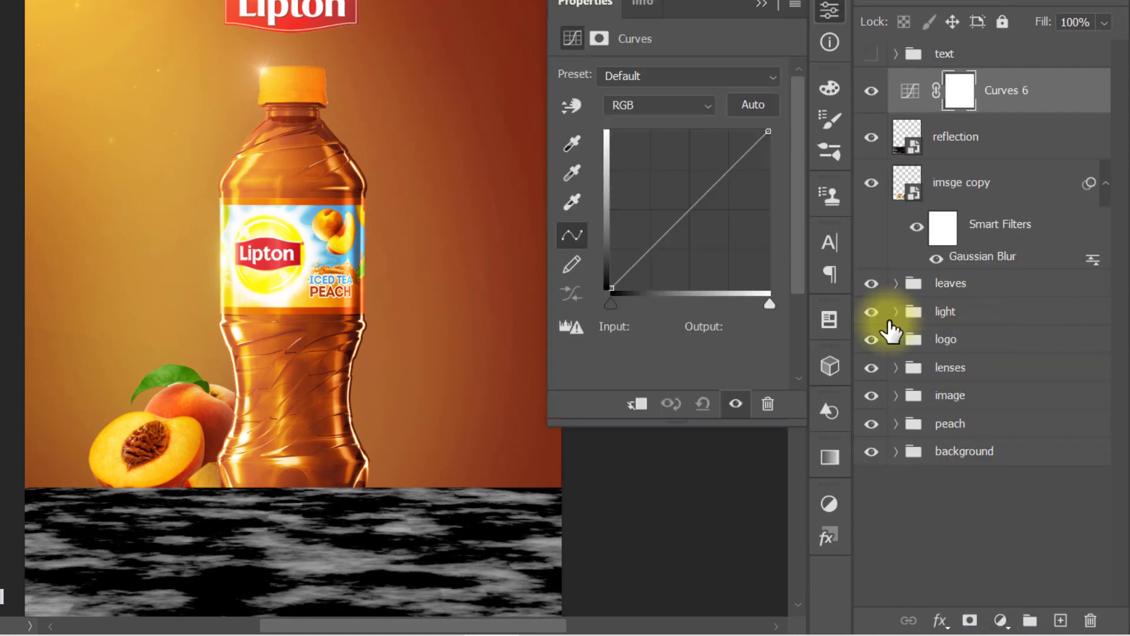
{"action": "left_click", "coordinate": [638, 405]}
{"action": "left_click_drag", "start_coordinate": [612, 307], "coordinate": [655, 307]}
{"action": "left_click_drag", "start_coordinate": [775, 306], "coordinate": [681, 301]}
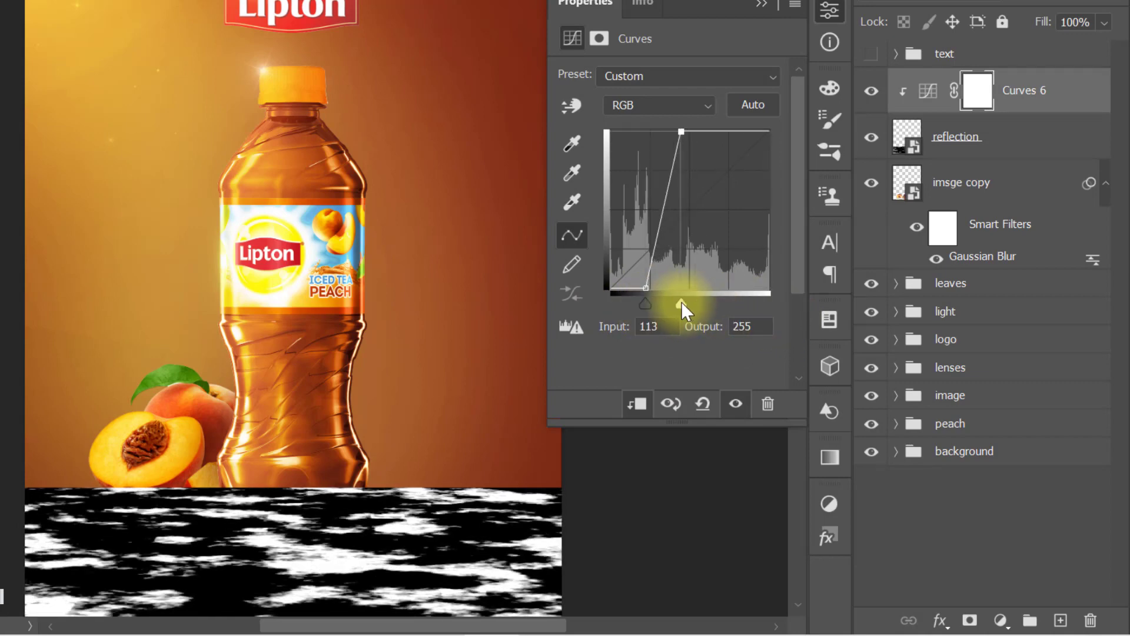
{"action": "left_click", "coordinate": [761, 9]}
Step: Add a black (000000) solid color fill above imsge copy and merge it with the reflection and Curves 6 layers
{"action": "left_click", "coordinate": [981, 188]}
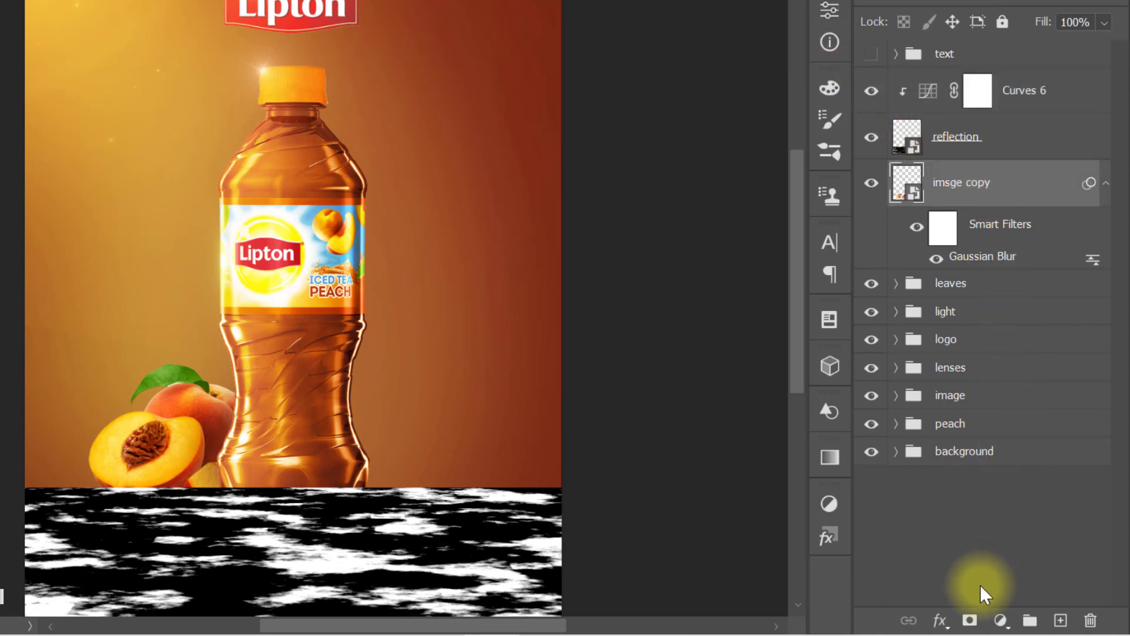
{"action": "left_click", "coordinate": [1000, 619]}
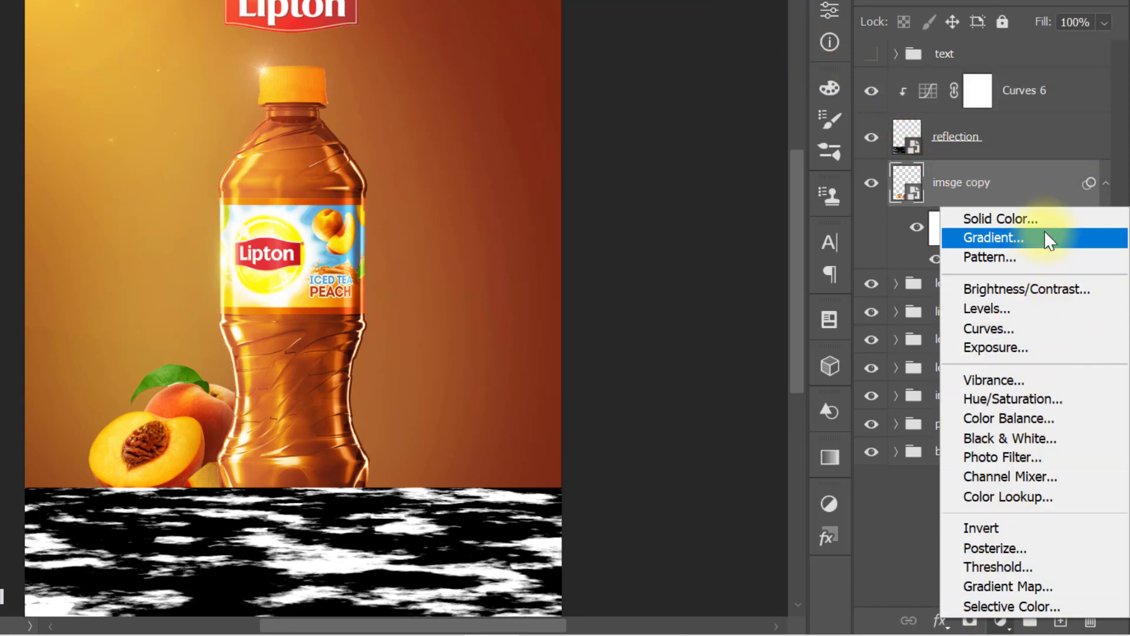
{"action": "left_click", "coordinate": [1044, 223]}
{"action": "left_click", "coordinate": [229, 368]}
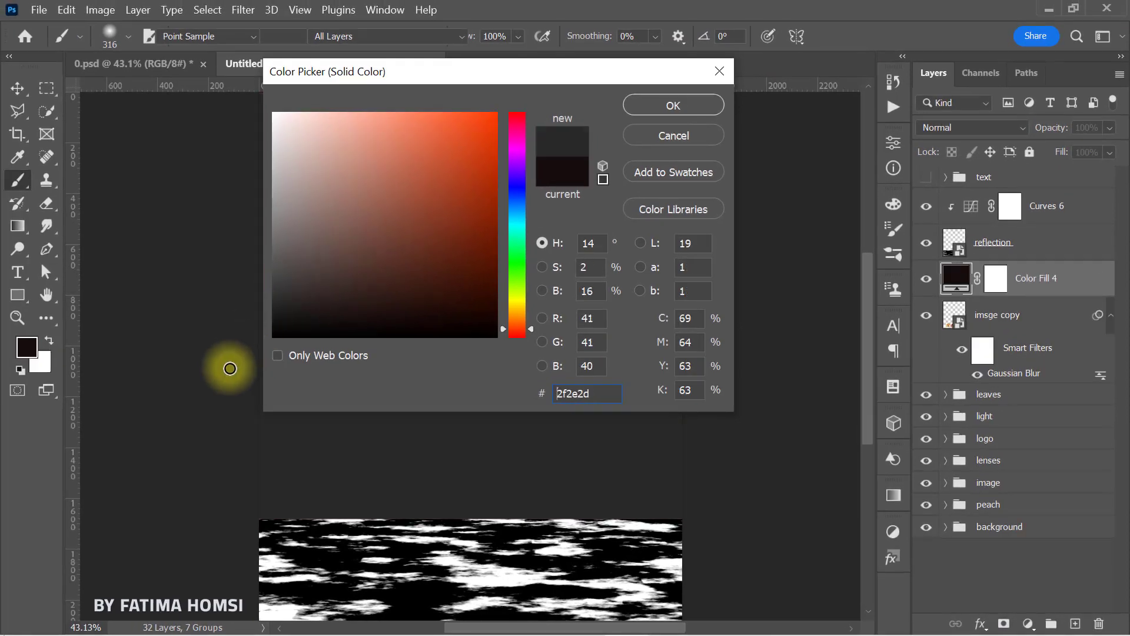
{"action": "type", "text": "000000"}
{"action": "left_click", "coordinate": [663, 106]}
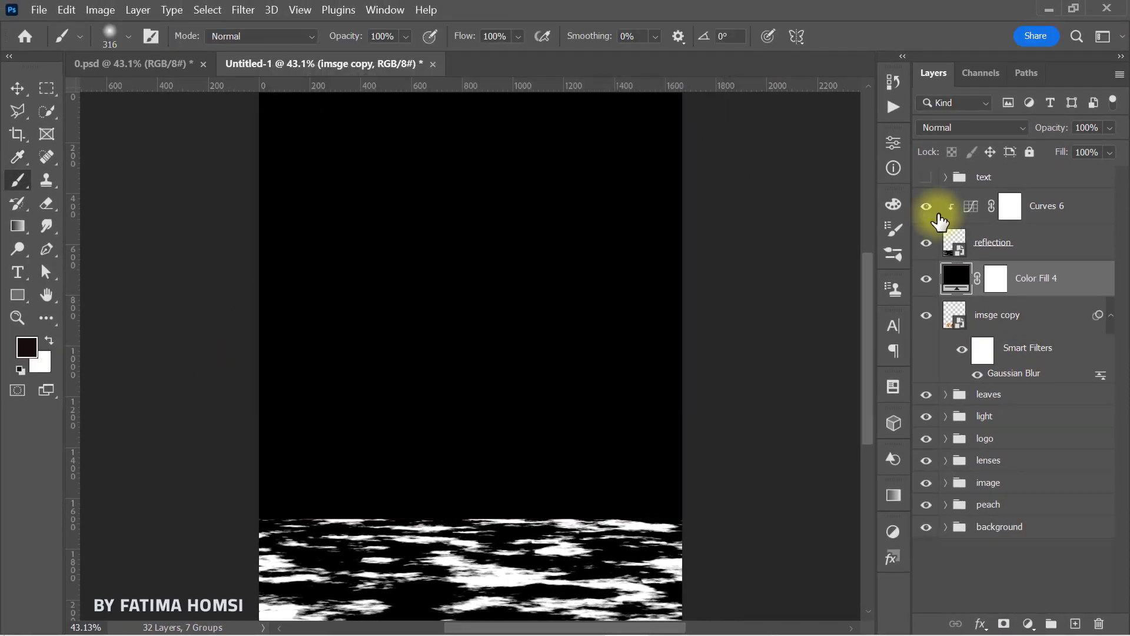
{"action": "left_click", "coordinate": [1083, 215], "text": "shift"}
{"action": "key", "text": "ctrl+e"}
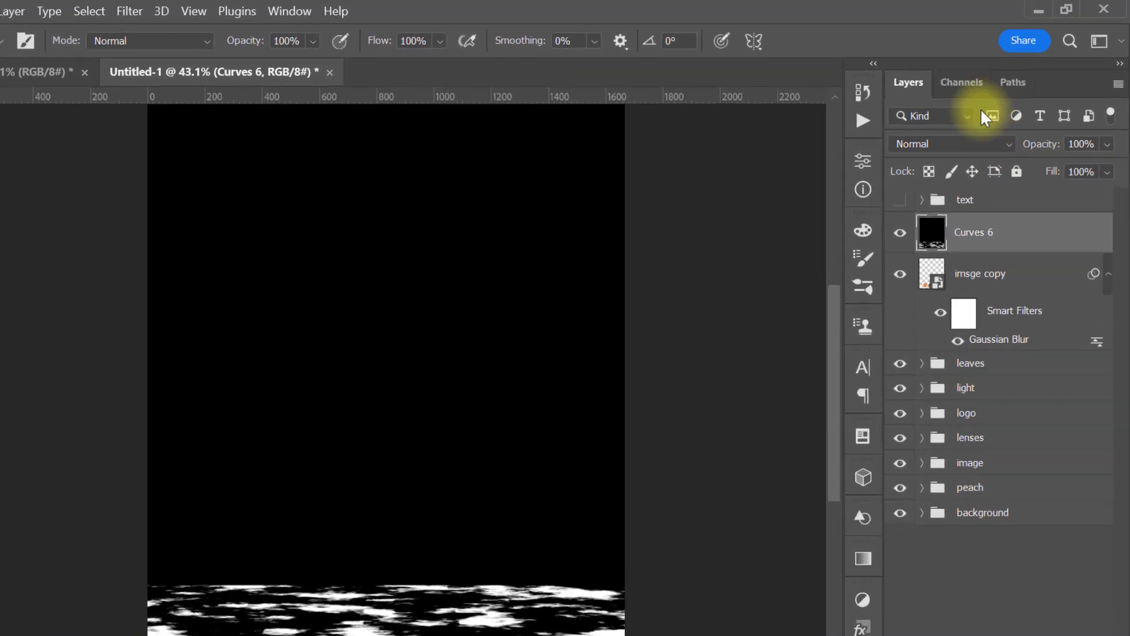
Step: Load the Red channel of the merged texture as a selection and make all color channels visible again
{"action": "left_click", "coordinate": [980, 73]}
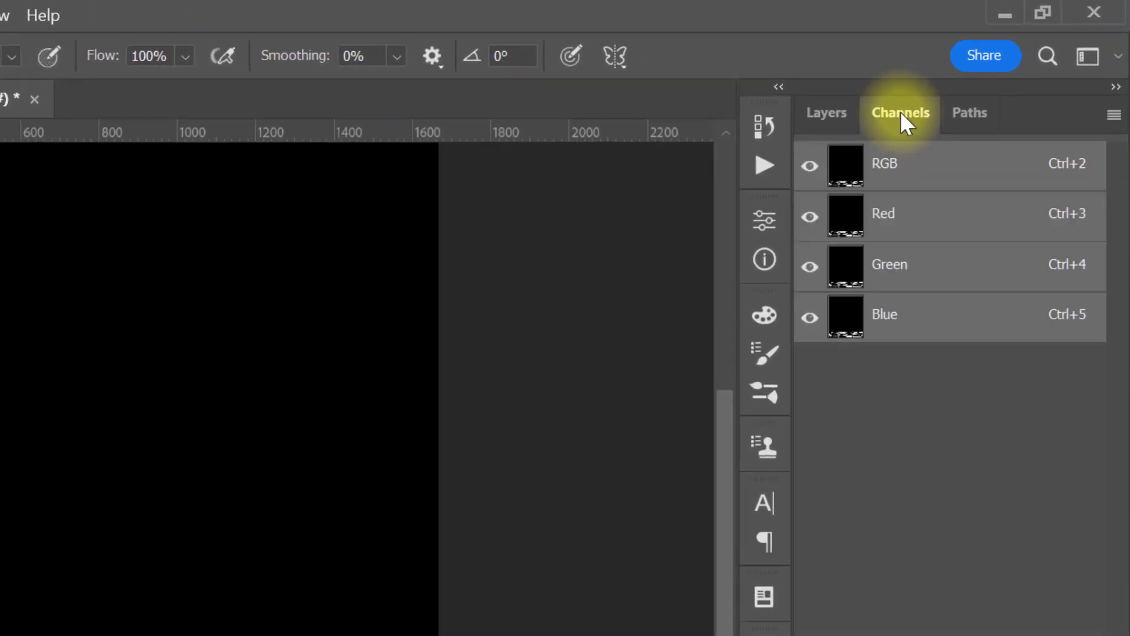
{"action": "left_click", "coordinate": [903, 219]}
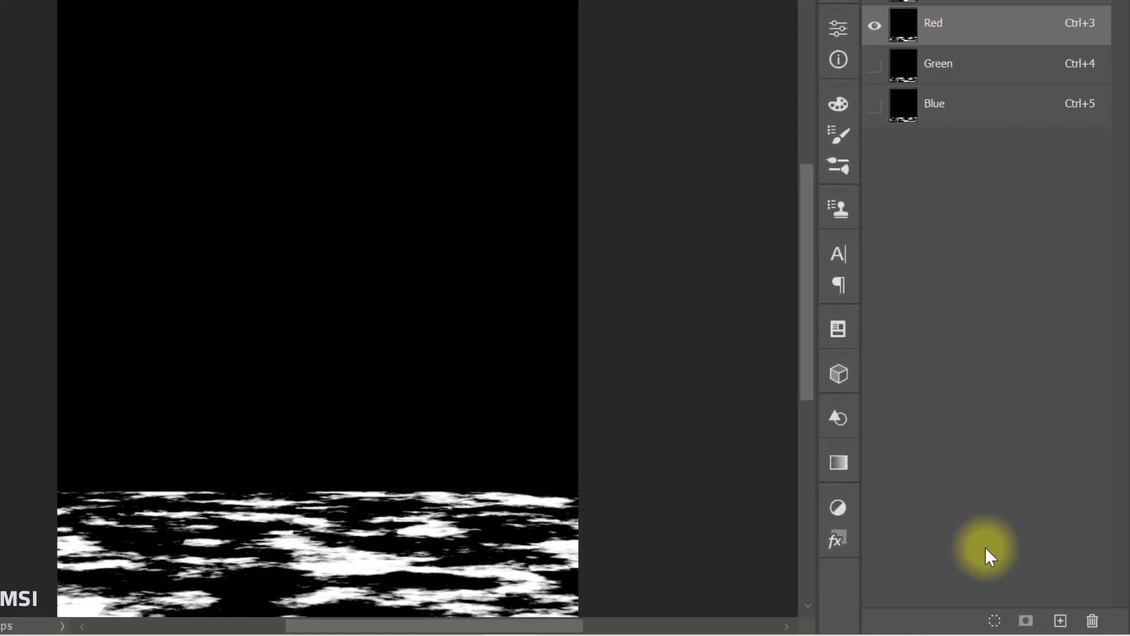
{"action": "left_click", "coordinate": [997, 623]}
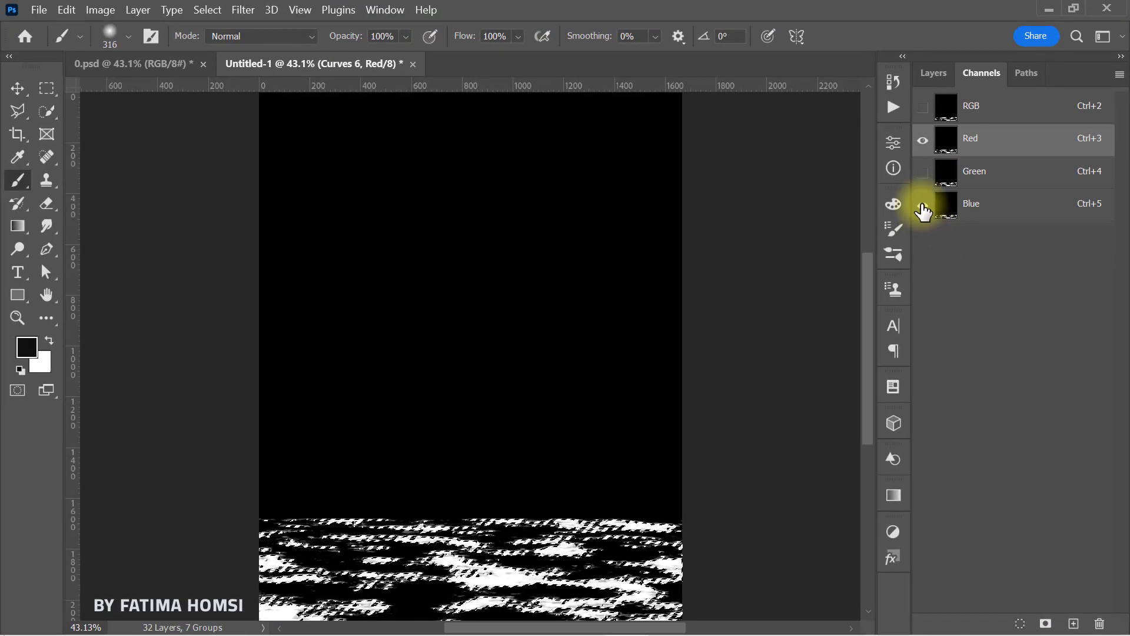
{"action": "left_click", "coordinate": [875, 106]}
{"action": "left_click", "coordinate": [875, 67]}
{"action": "left_click", "coordinate": [921, 176]}
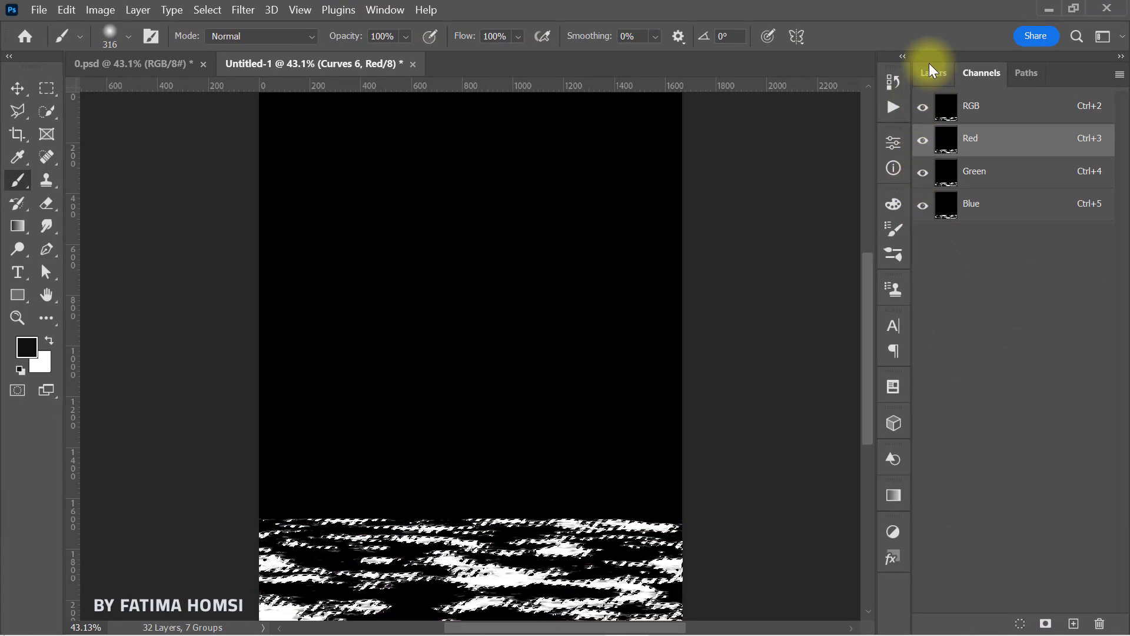
Step: Hide the merged Curves 6 texture and turn the selection into a layer mask on imsge copy
{"action": "left_click", "coordinate": [933, 72]}
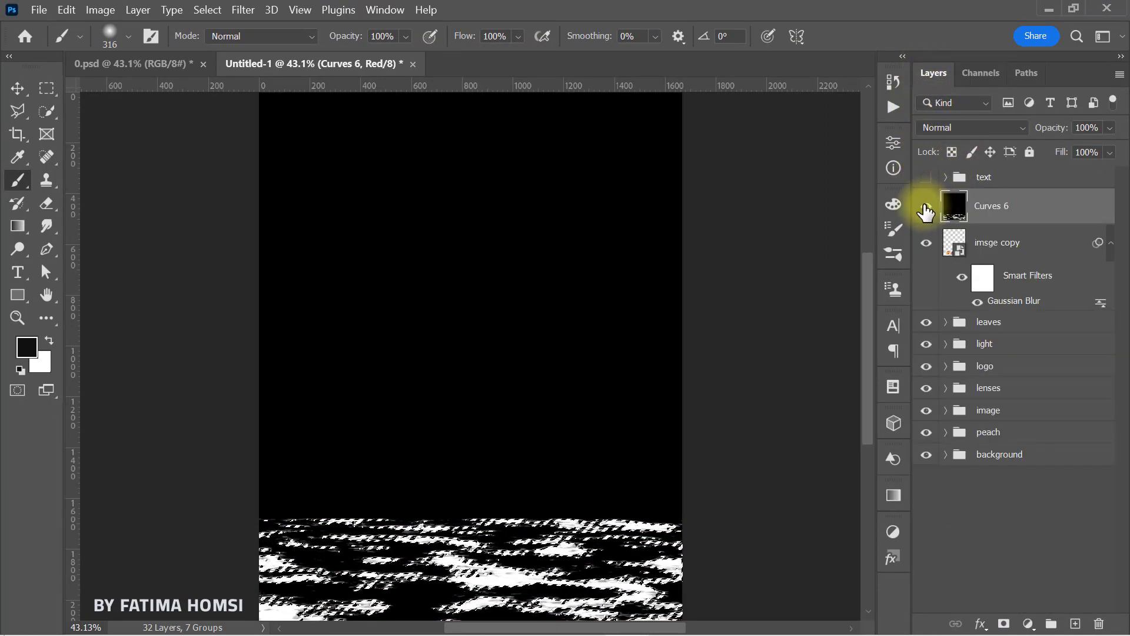
{"action": "left_click", "coordinate": [925, 205]}
{"action": "left_click", "coordinate": [995, 246]}
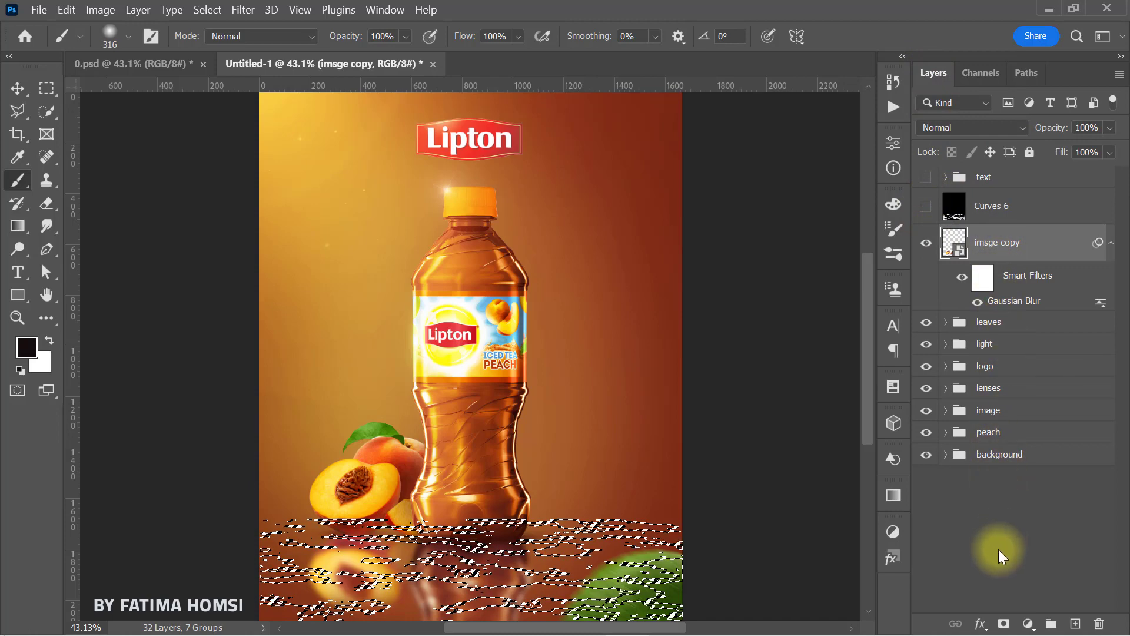
{"action": "left_click", "coordinate": [1003, 626]}
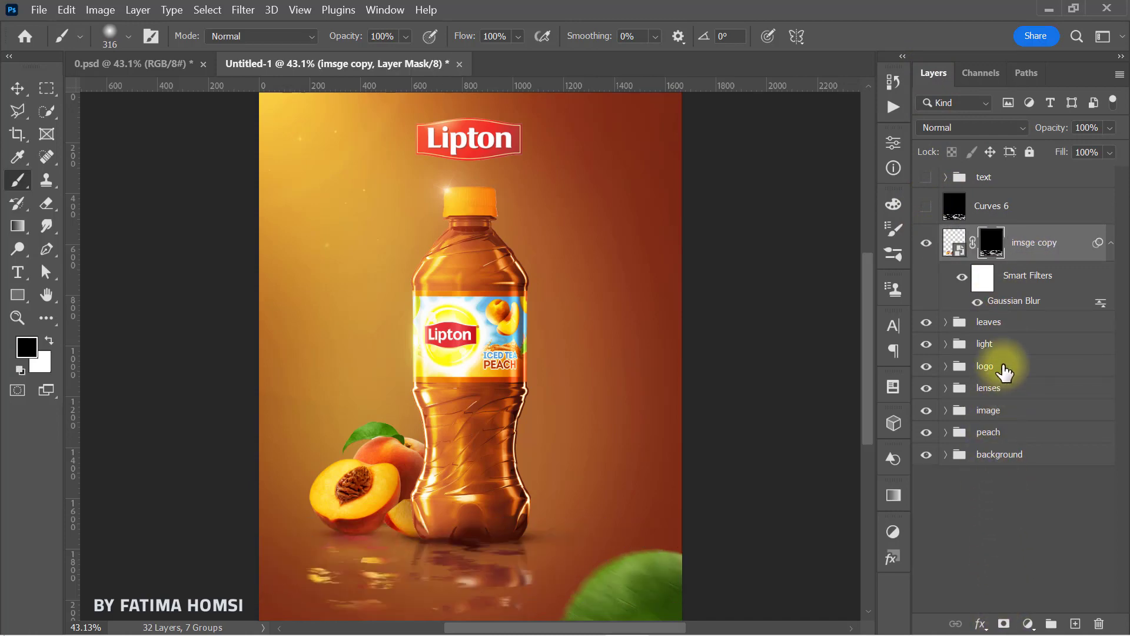
Step: Change the Gaussian Blur smart filter on imsge copy to a 20-pixel radius
{"action": "double_click", "coordinate": [1011, 301]}
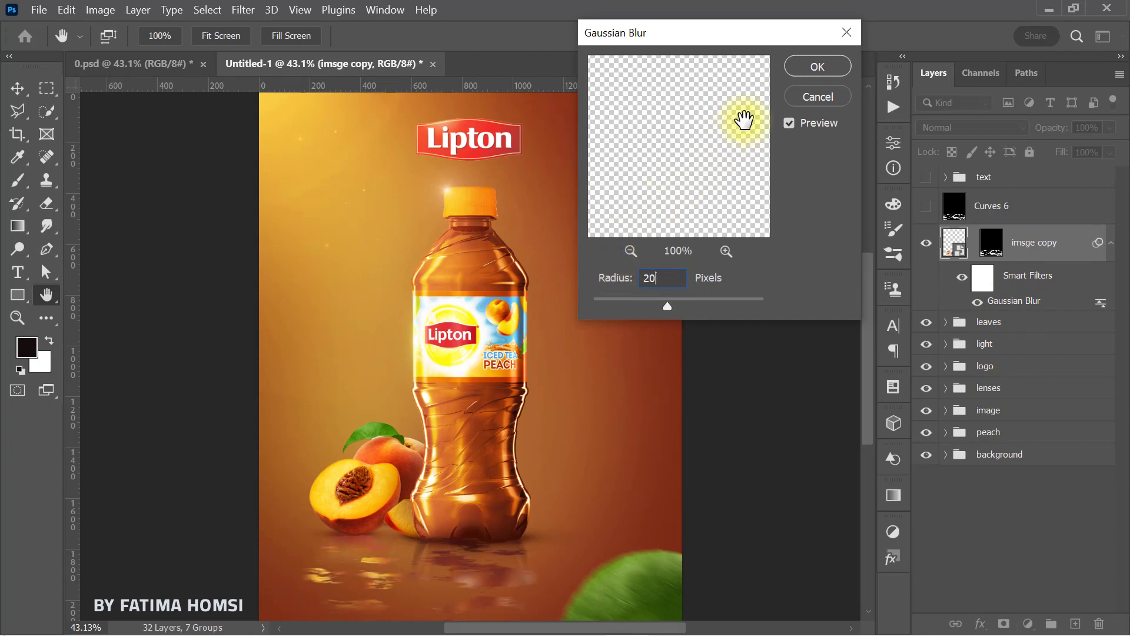
{"action": "type", "text": "20"}
{"action": "left_click", "coordinate": [817, 66]}
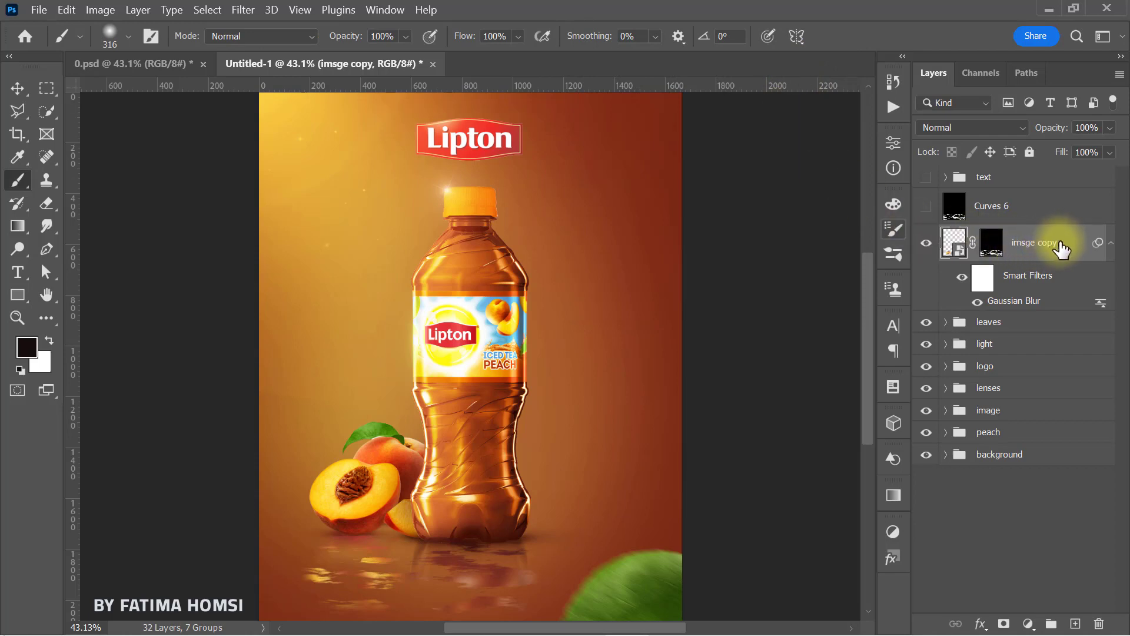
Step: Move imsge copy directly above the background group and place it in its own group named reflection
{"action": "left_click_drag", "start_coordinate": [1062, 250], "coordinate": [1055, 445]}
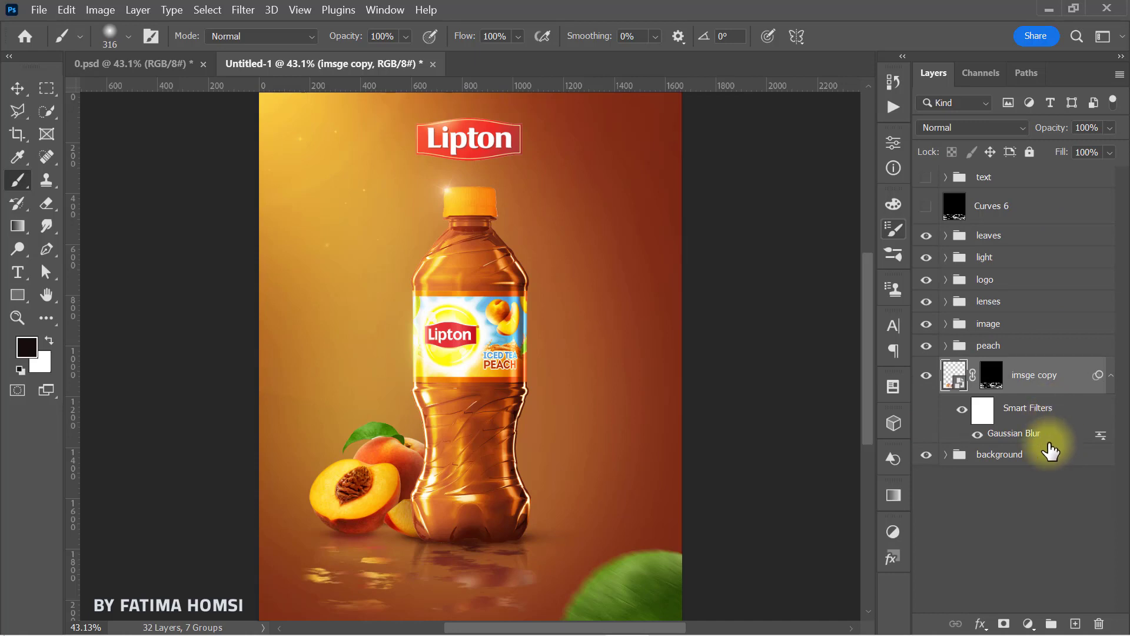
{"action": "key", "text": "ctrl+g"}
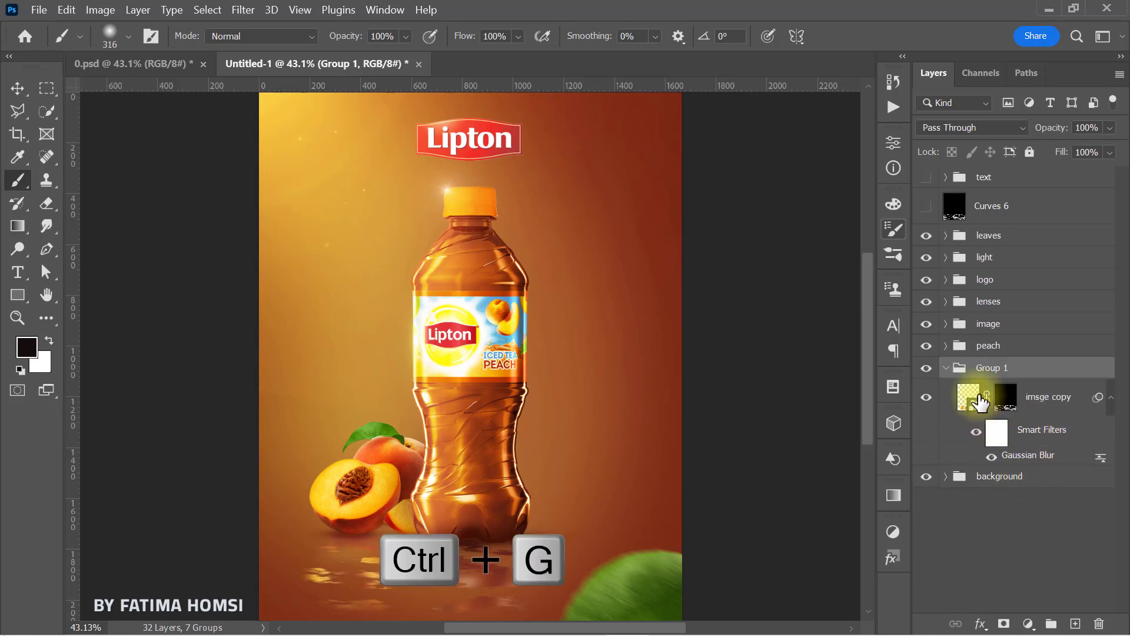
{"action": "left_click", "coordinate": [946, 369]}
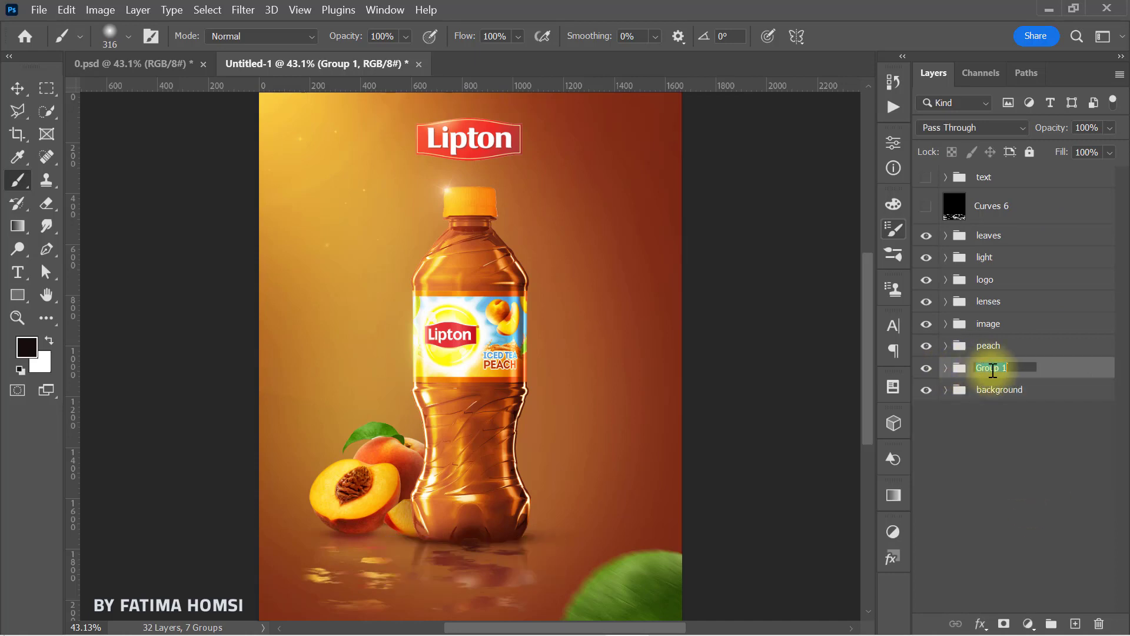
{"action": "key", "text": "Return"}
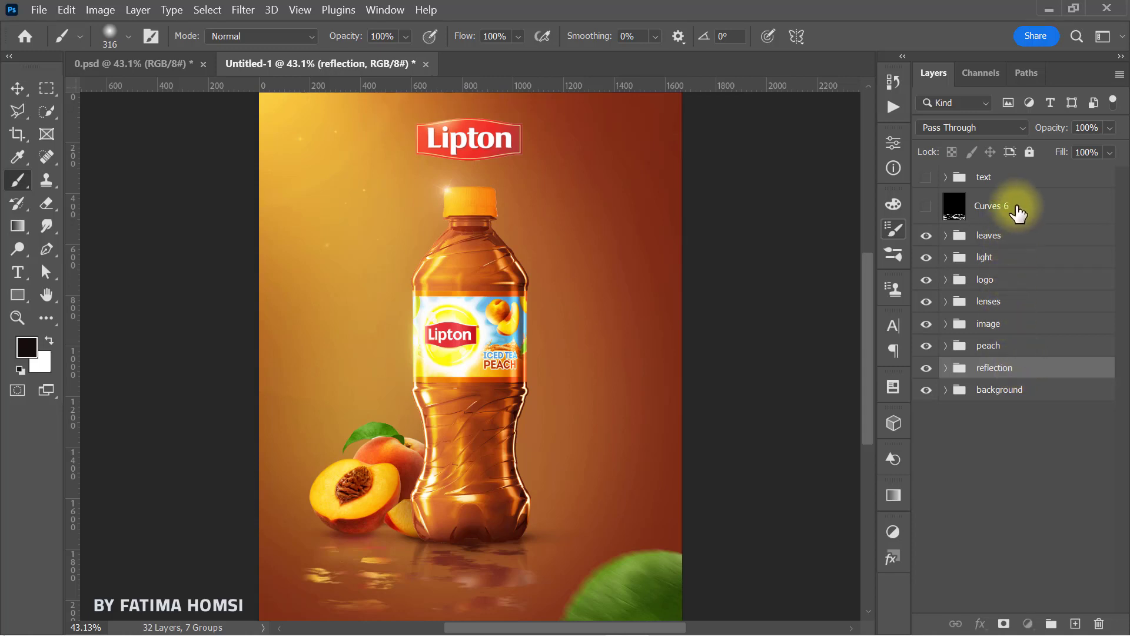
Step: Delete the hidden Curves 6 layer and make the text group visible
{"action": "left_click", "coordinate": [1016, 210]}
{"action": "key", "text": "Delete"}
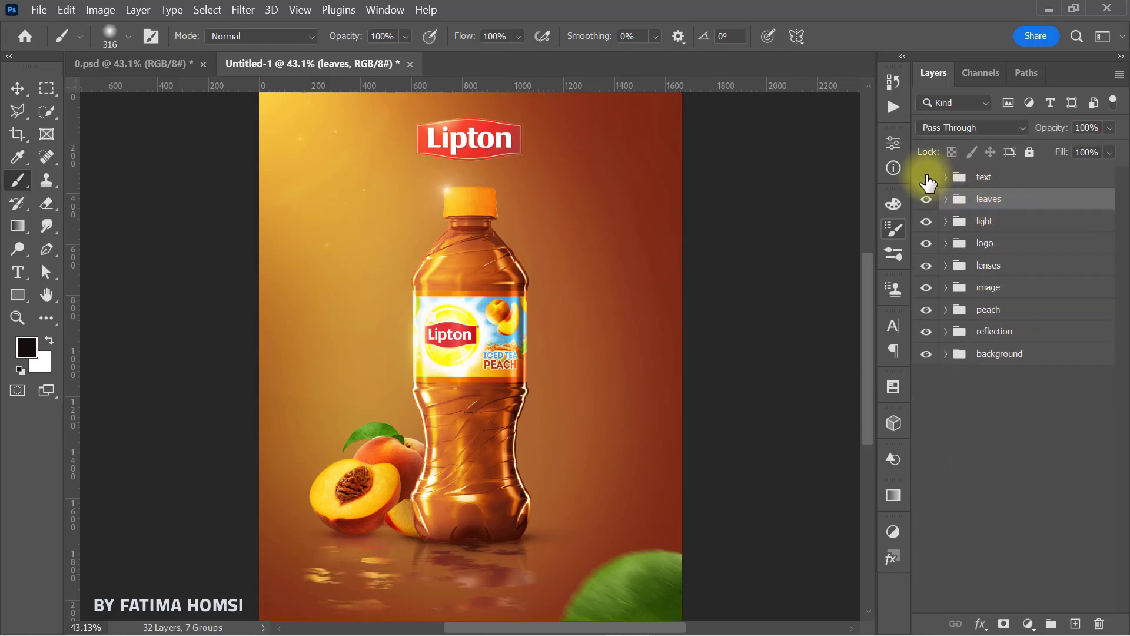
{"action": "left_click", "coordinate": [933, 177]}
Step: Stamp all visible layers into a new layer above the text group and convert it to a smart object
{"action": "left_click", "coordinate": [979, 184]}
{"action": "key", "text": "ctrl+alt+shift+e"}
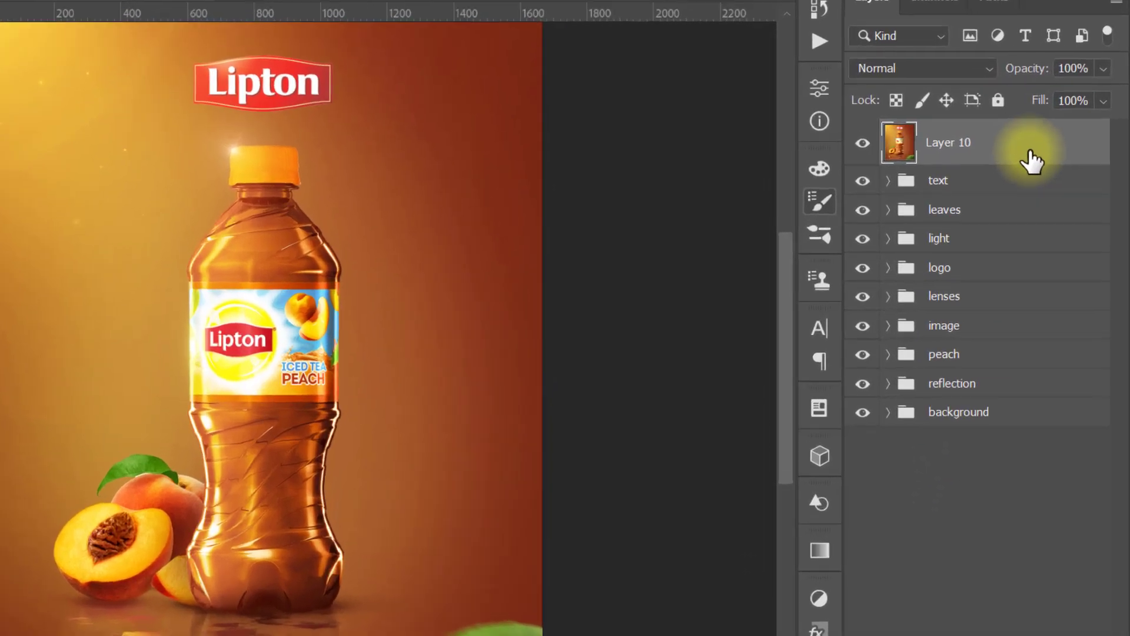
{"action": "right_click", "coordinate": [1056, 189]}
{"action": "left_click", "coordinate": [912, 262]}
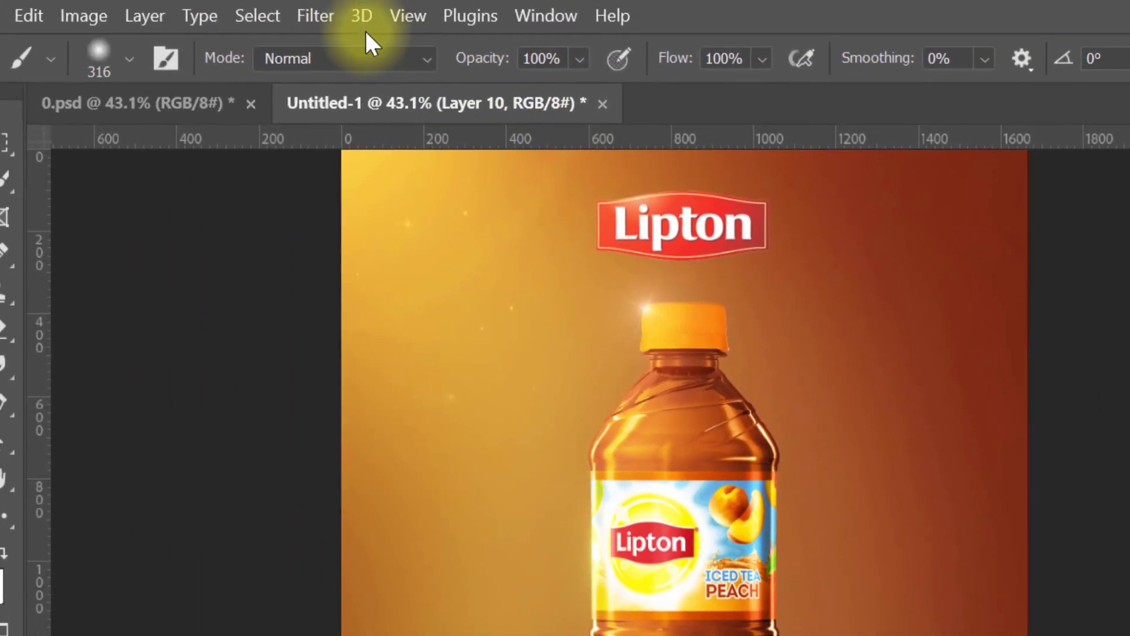
Step: Open the Camera Raw Filter on the stamped layer and set Temperature to +5, Tint to +5 and Exposure to +0.10
{"action": "left_click", "coordinate": [315, 16]}
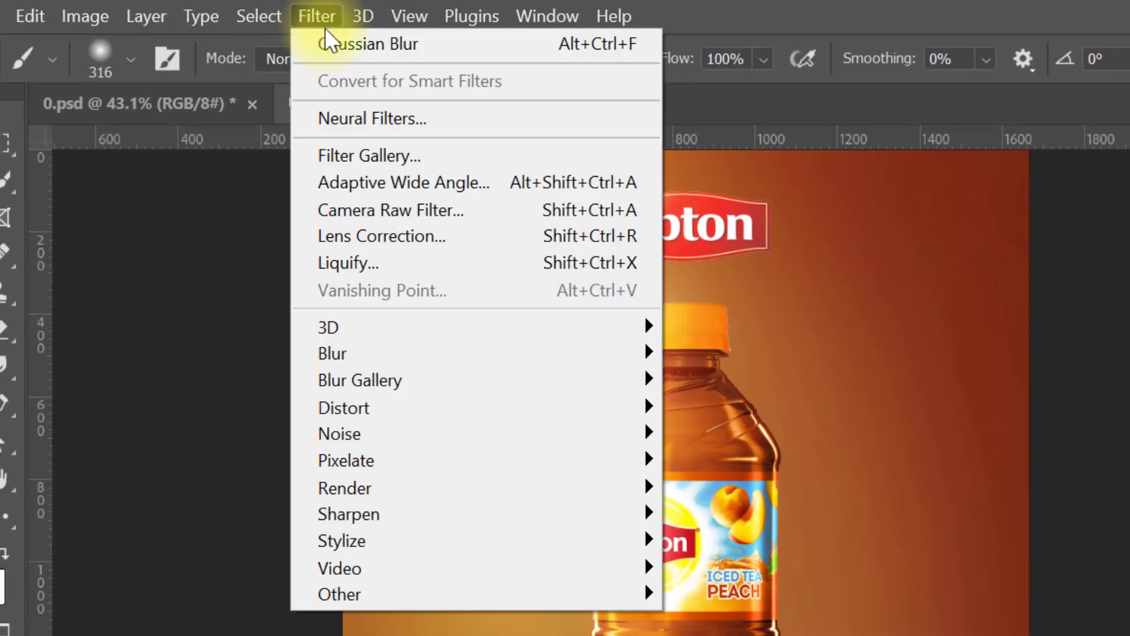
{"action": "left_click", "coordinate": [489, 210]}
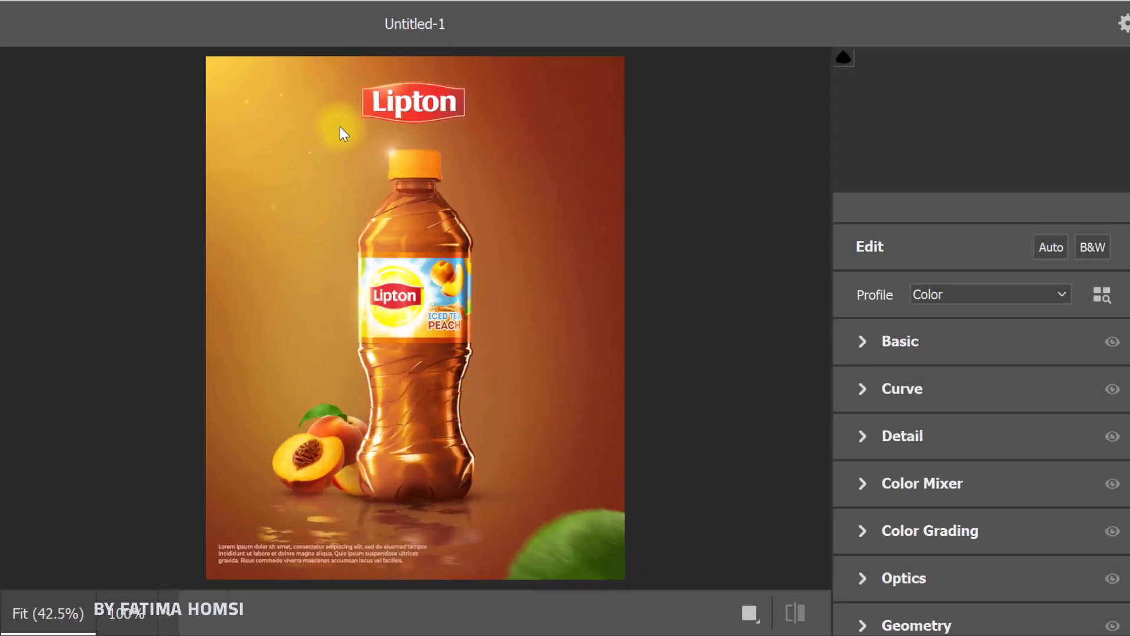
{"action": "left_click", "coordinate": [863, 340]}
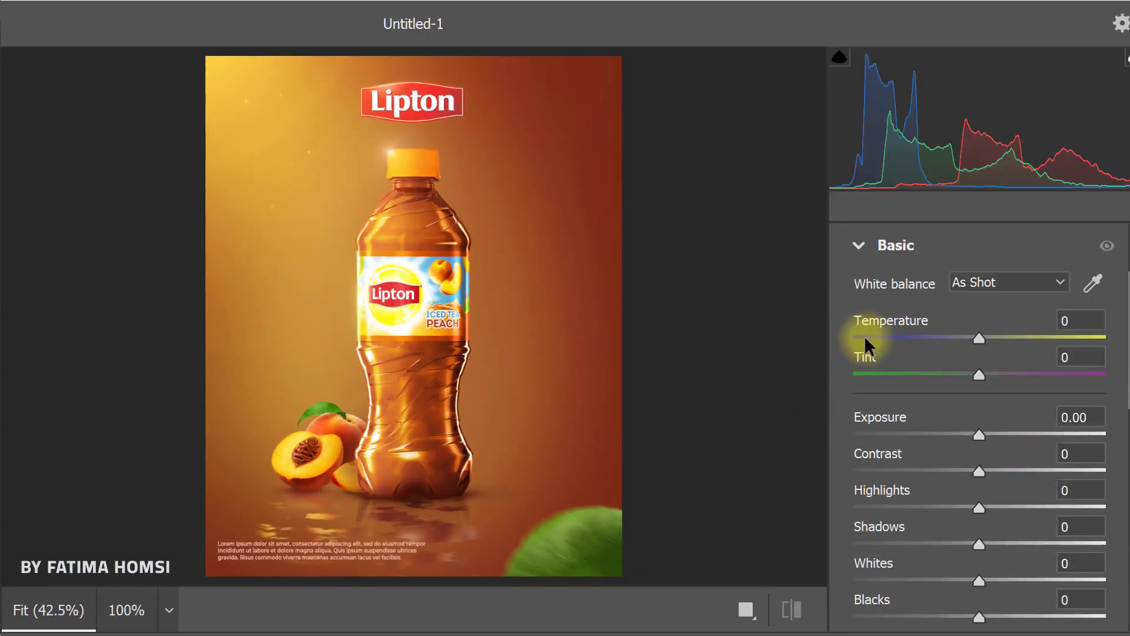
{"action": "type", "text": "5"}
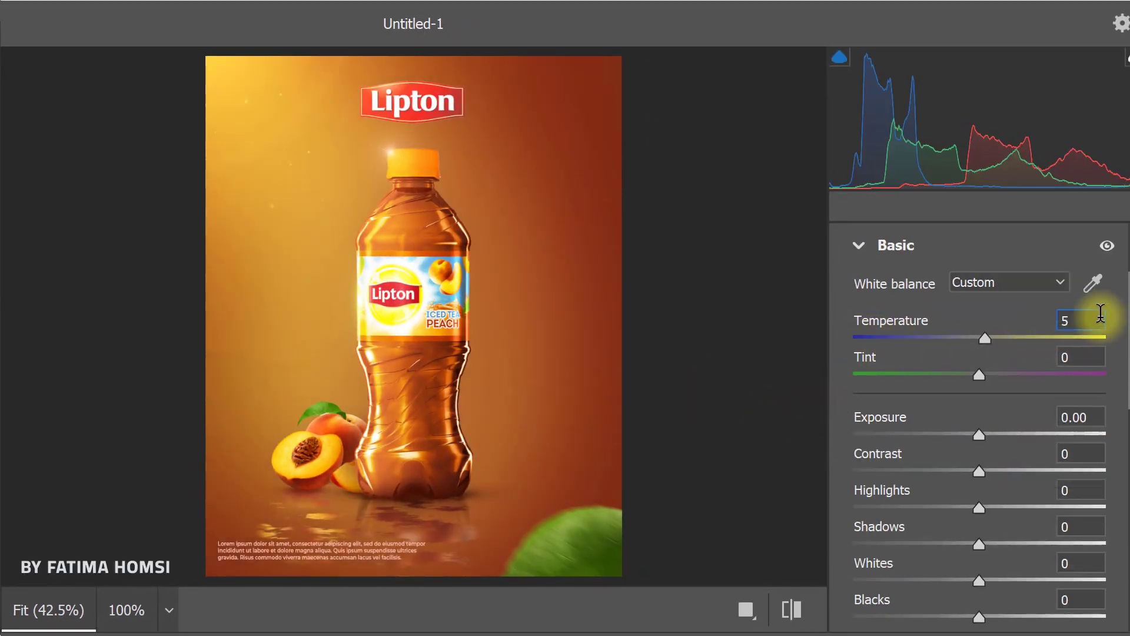
{"action": "key", "text": "Return"}
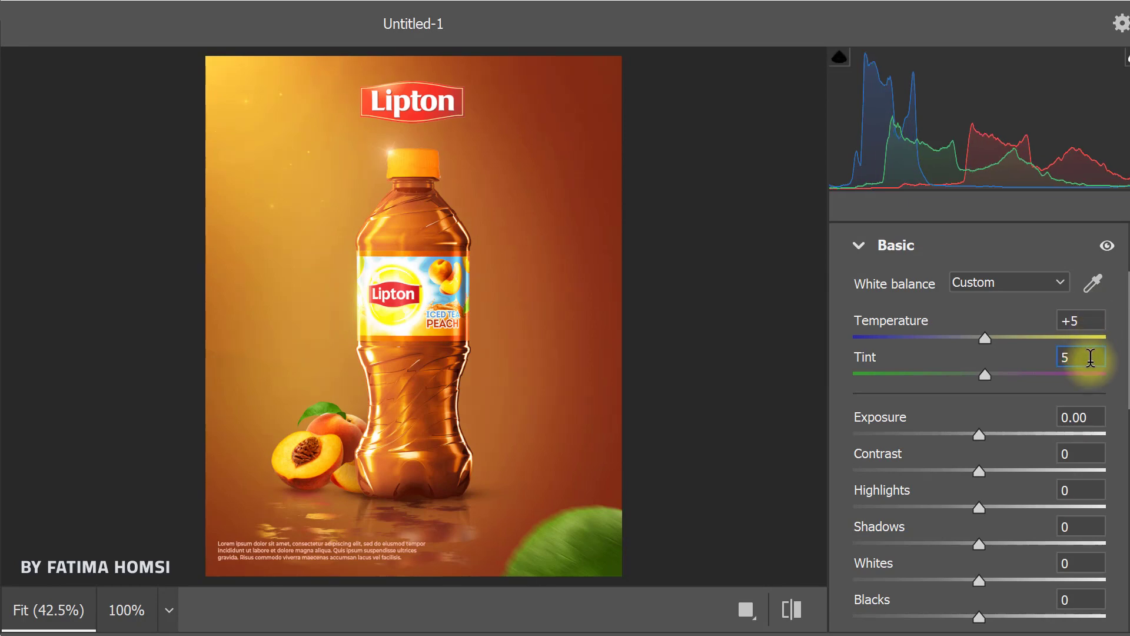
{"action": "left_click_drag", "start_coordinate": [981, 433], "coordinate": [982, 432]}
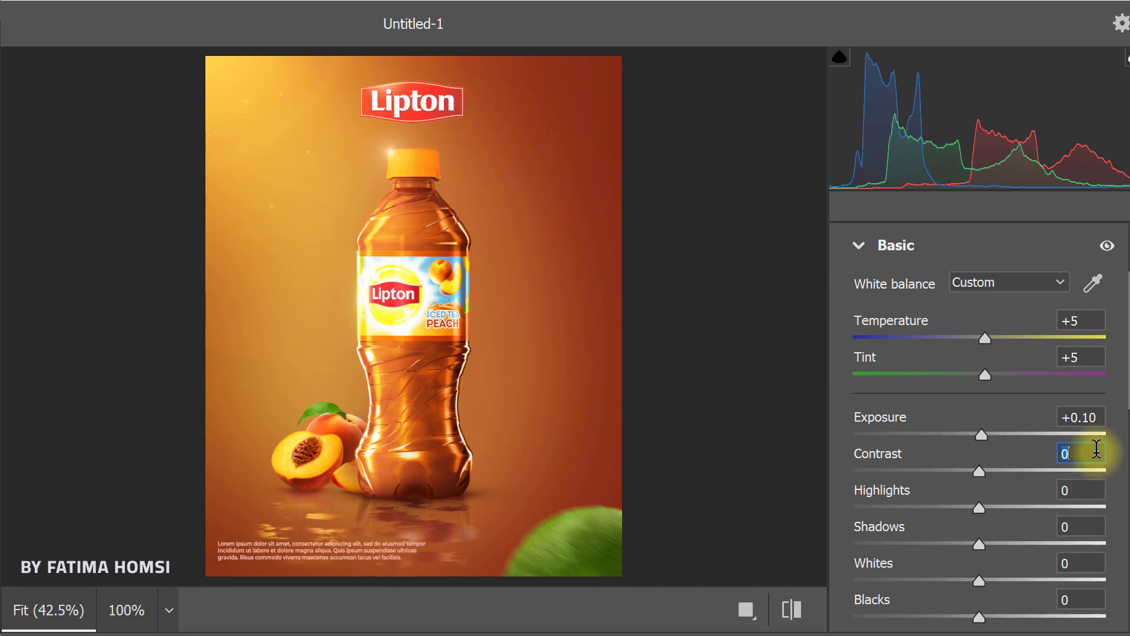
Step: Set Contrast to +10, Highlights to -15, Shadows to -20, Whites to +15 and Blacks to -20 in the Basic adjustments
{"action": "type", "text": "10"}
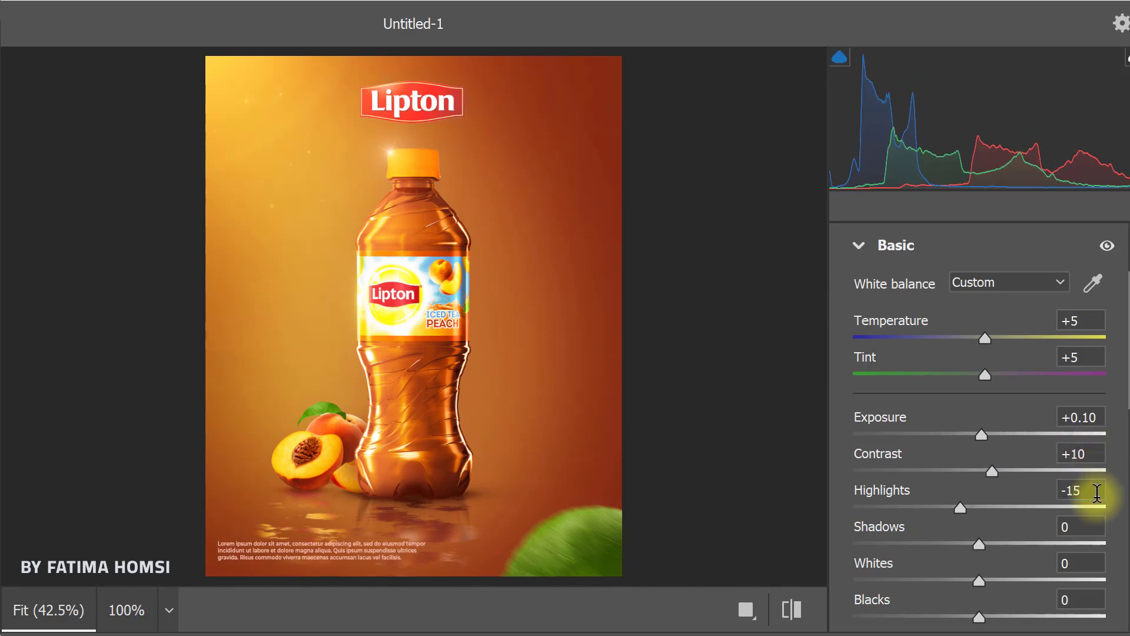
{"action": "left_click", "coordinate": [1102, 522]}
{"action": "type", "text": "-20"}
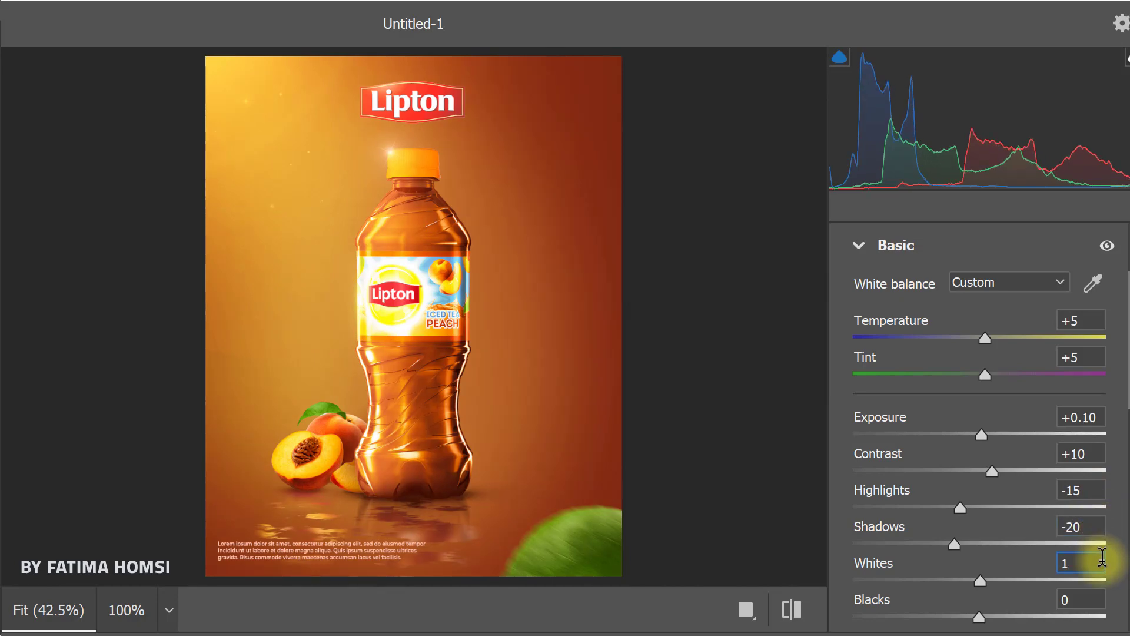
{"action": "left_click", "coordinate": [1097, 592]}
{"action": "type", "text": "-20"}
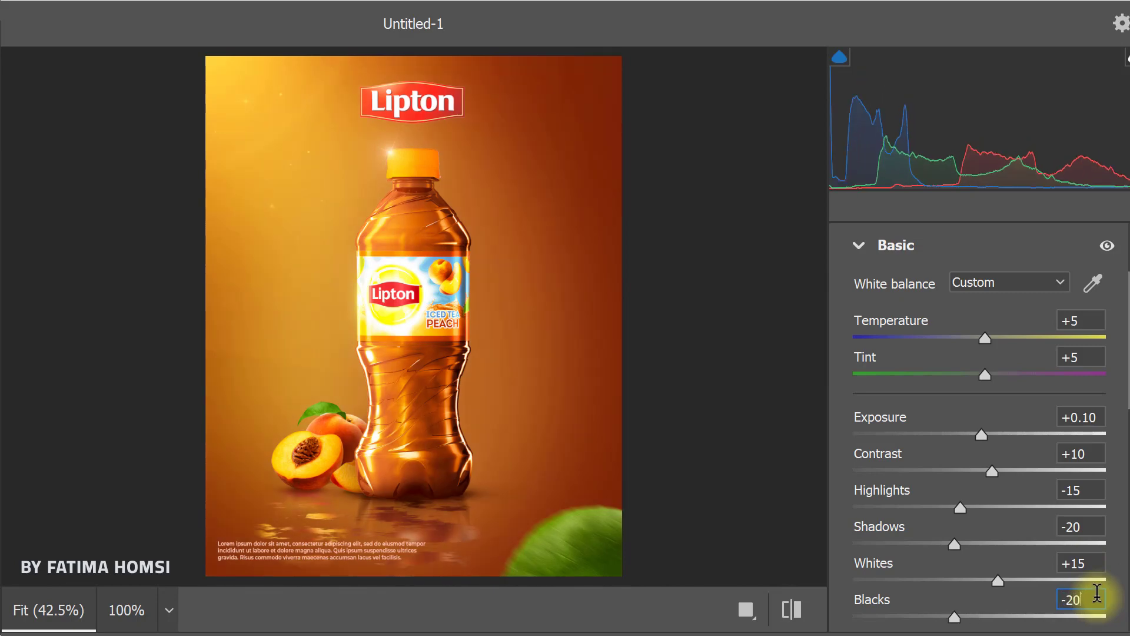
Step: Darken the poster's edges with a Vignetting value of -20 in the Effects adjustments
{"action": "left_click", "coordinate": [857, 248]}
{"action": "left_click", "coordinate": [859, 575]}
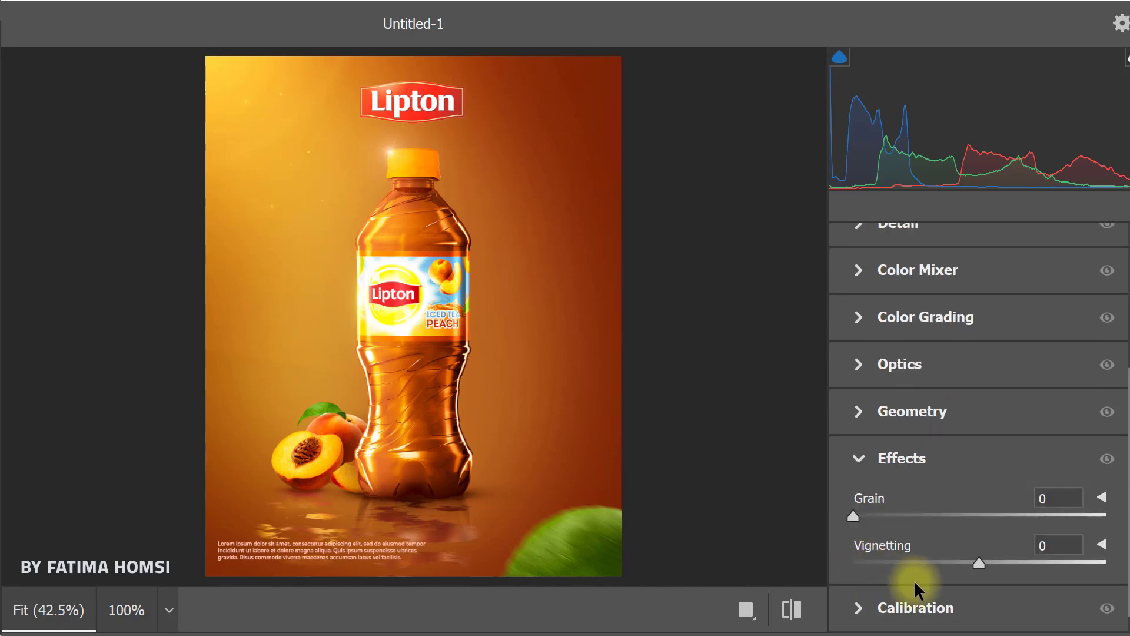
{"action": "left_click_drag", "start_coordinate": [979, 563], "coordinate": [950, 563]}
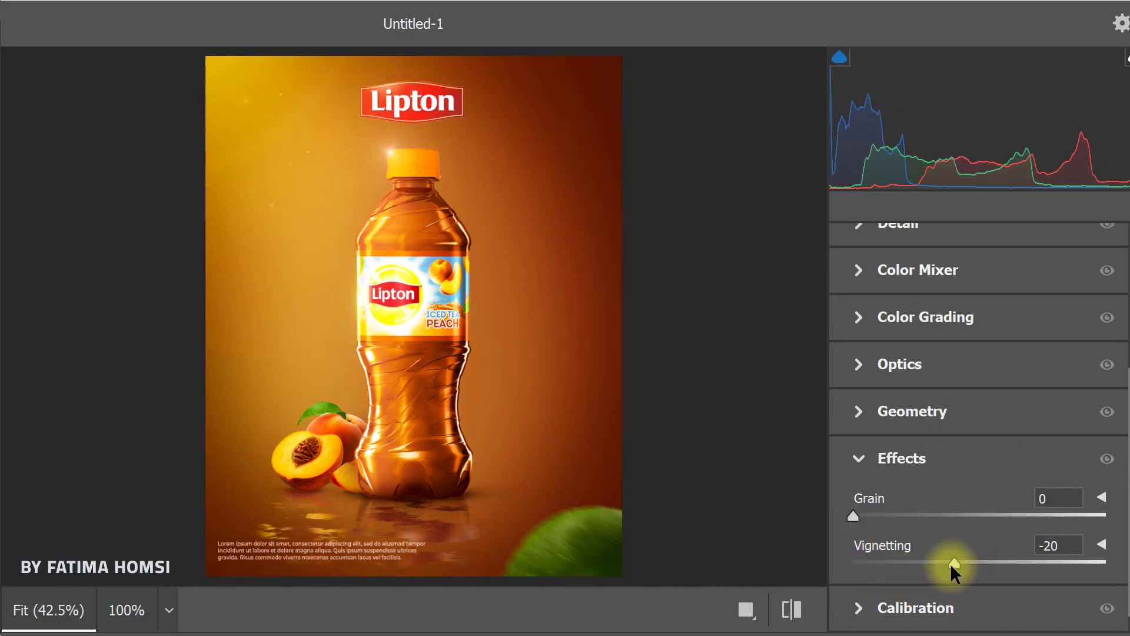
{"action": "left_click", "coordinate": [858, 458]}
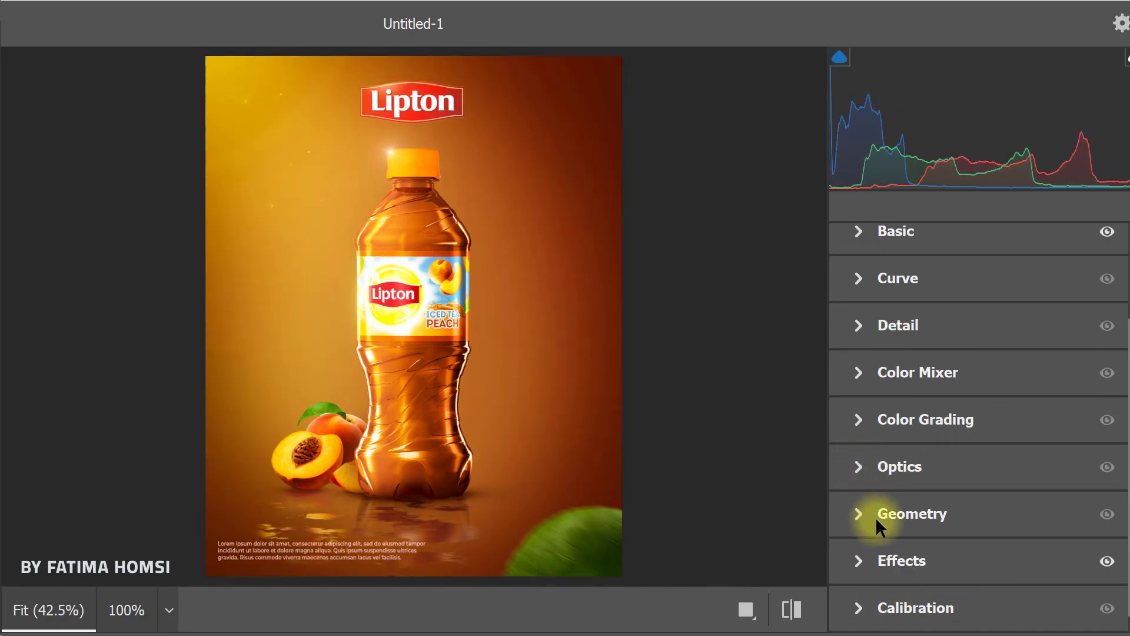
Step: Set the Red Primary Saturation to -20 in the Calibration adjustments
{"action": "left_click", "coordinate": [863, 605]}
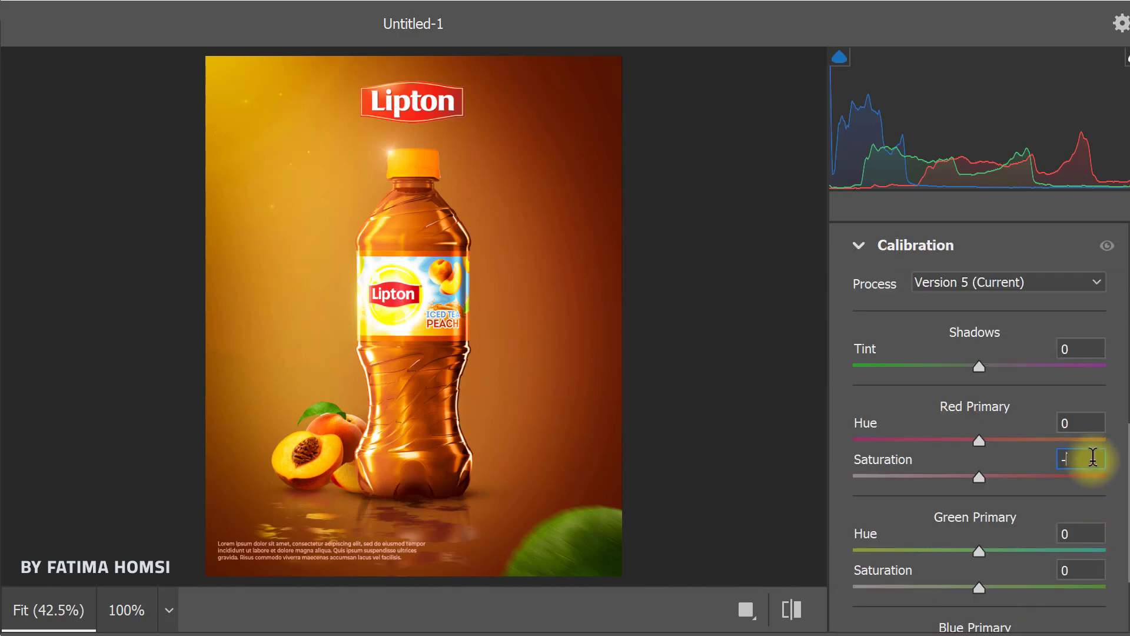
{"action": "type", "text": "0"}
{"action": "key", "text": "Return"}
{"action": "left_click", "coordinate": [1089, 533]}
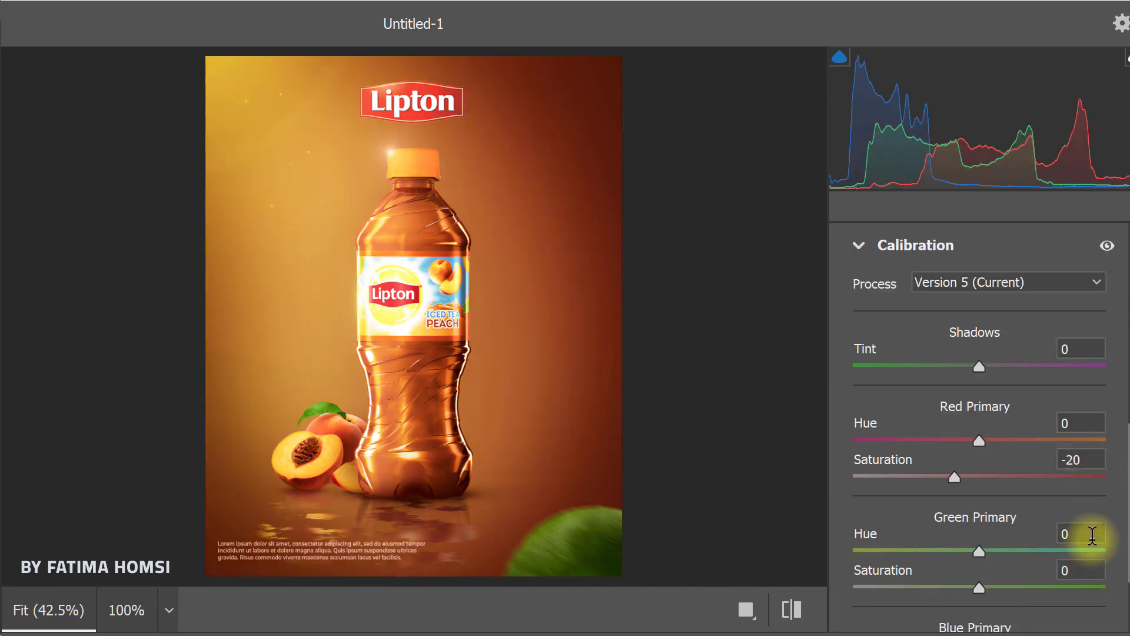
Step: Set the Blue Primary Hue to +5 and its Saturation to -15 in the Calibration adjustments
{"action": "scroll", "coordinate": [1104, 506], "scroll_direction": "down", "scroll_amount": 2}
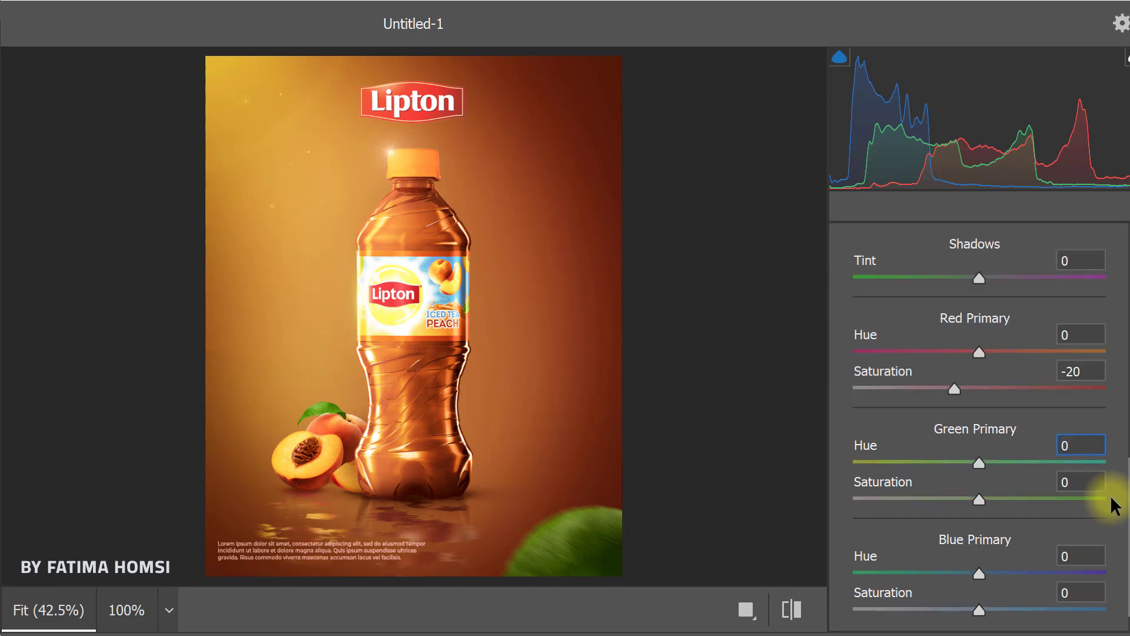
{"action": "left_click", "coordinate": [1066, 555]}
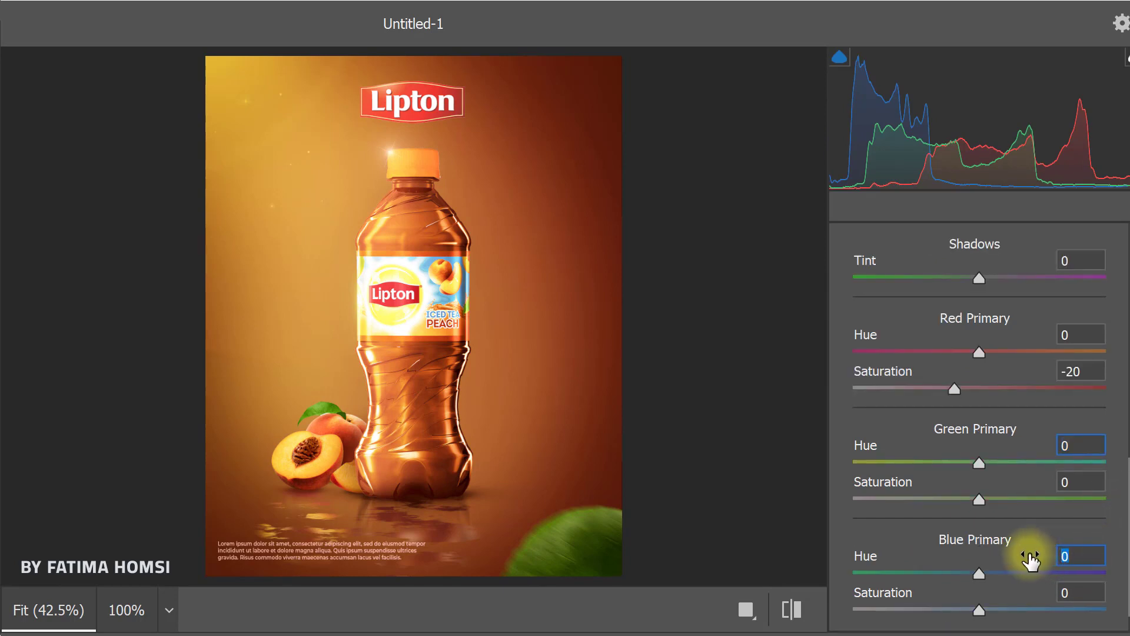
{"action": "type", "text": "5"}
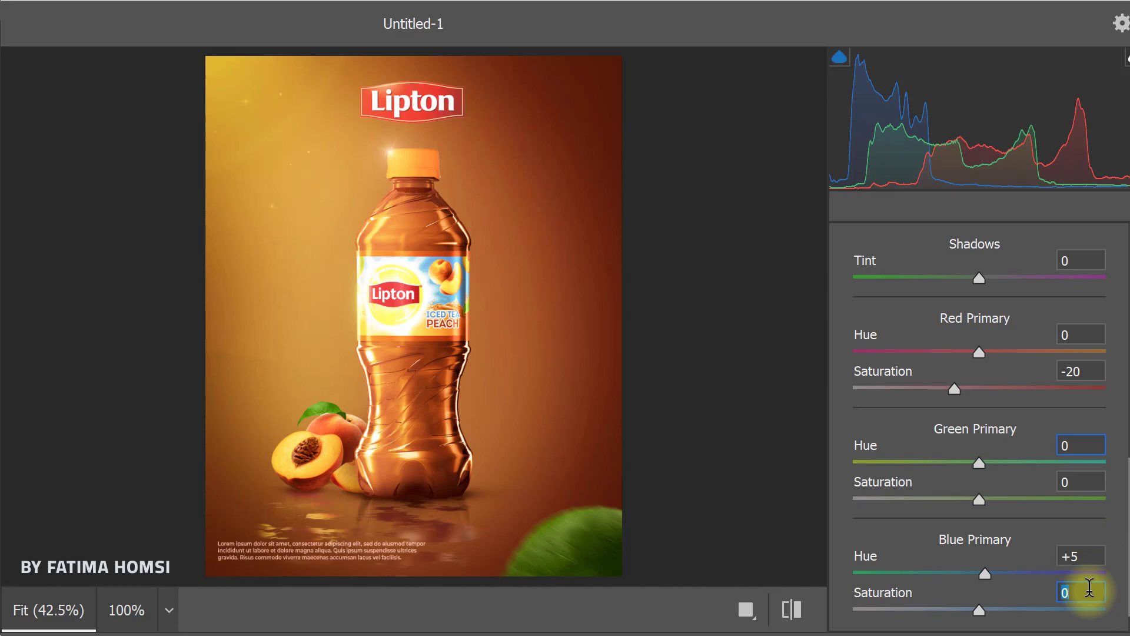
{"action": "left_click", "coordinate": [1089, 587]}
{"action": "type", "text": "-15"}
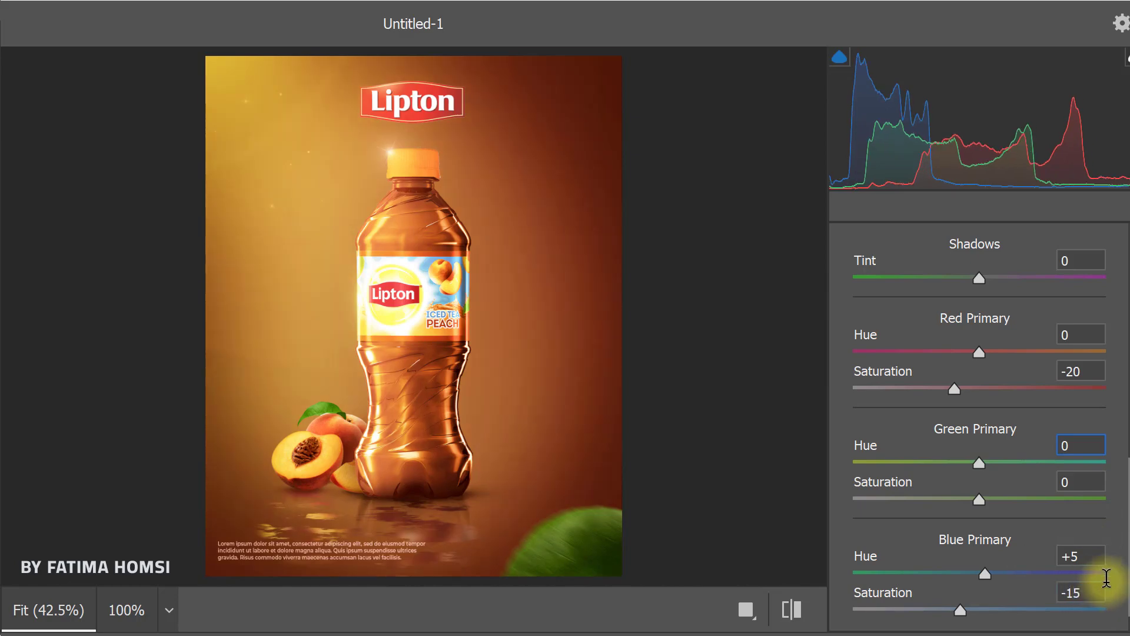
Step: Apply the Camera Raw grading, then hide and show Layer 11 to compare the poster before and after
{"action": "key", "text": "Return"}
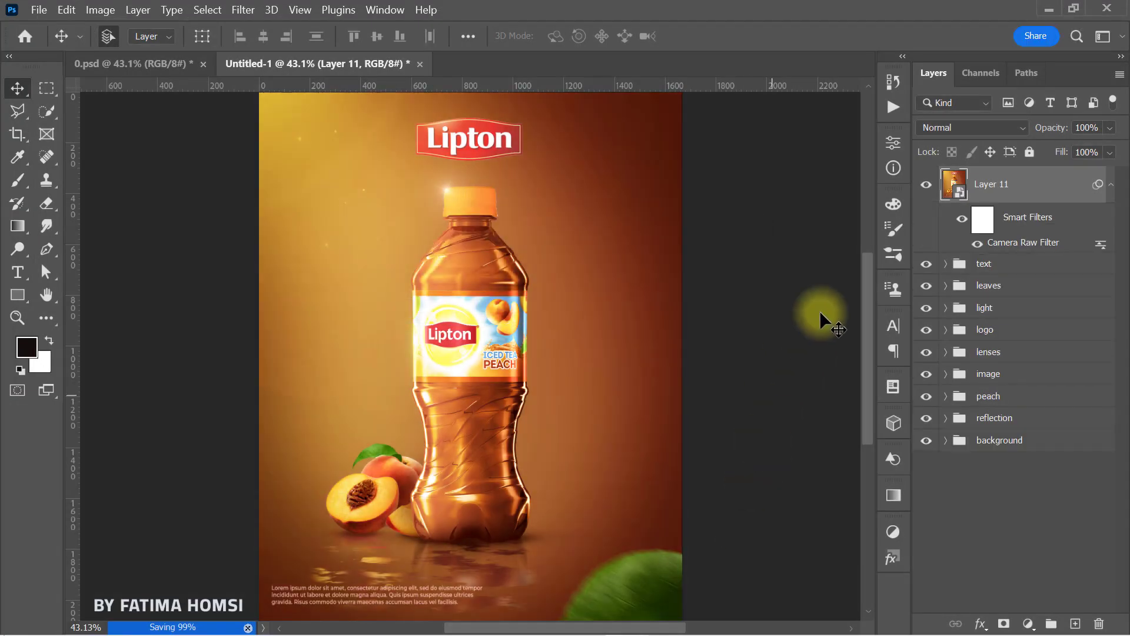
{"action": "left_click", "coordinate": [927, 186]}
{"action": "left_click", "coordinate": [927, 188]}
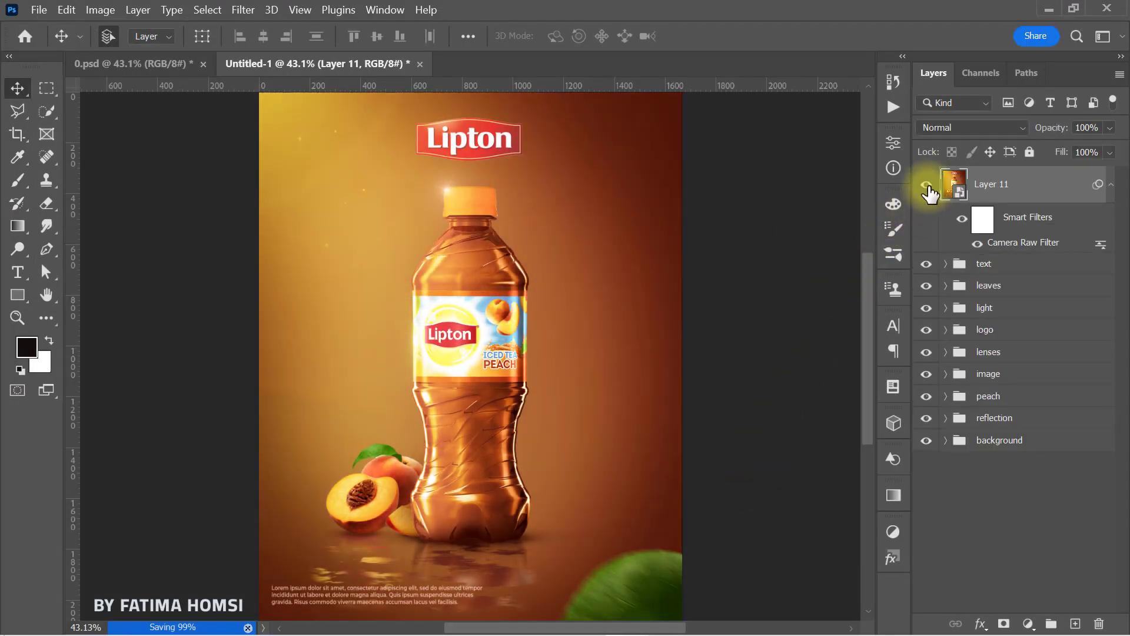